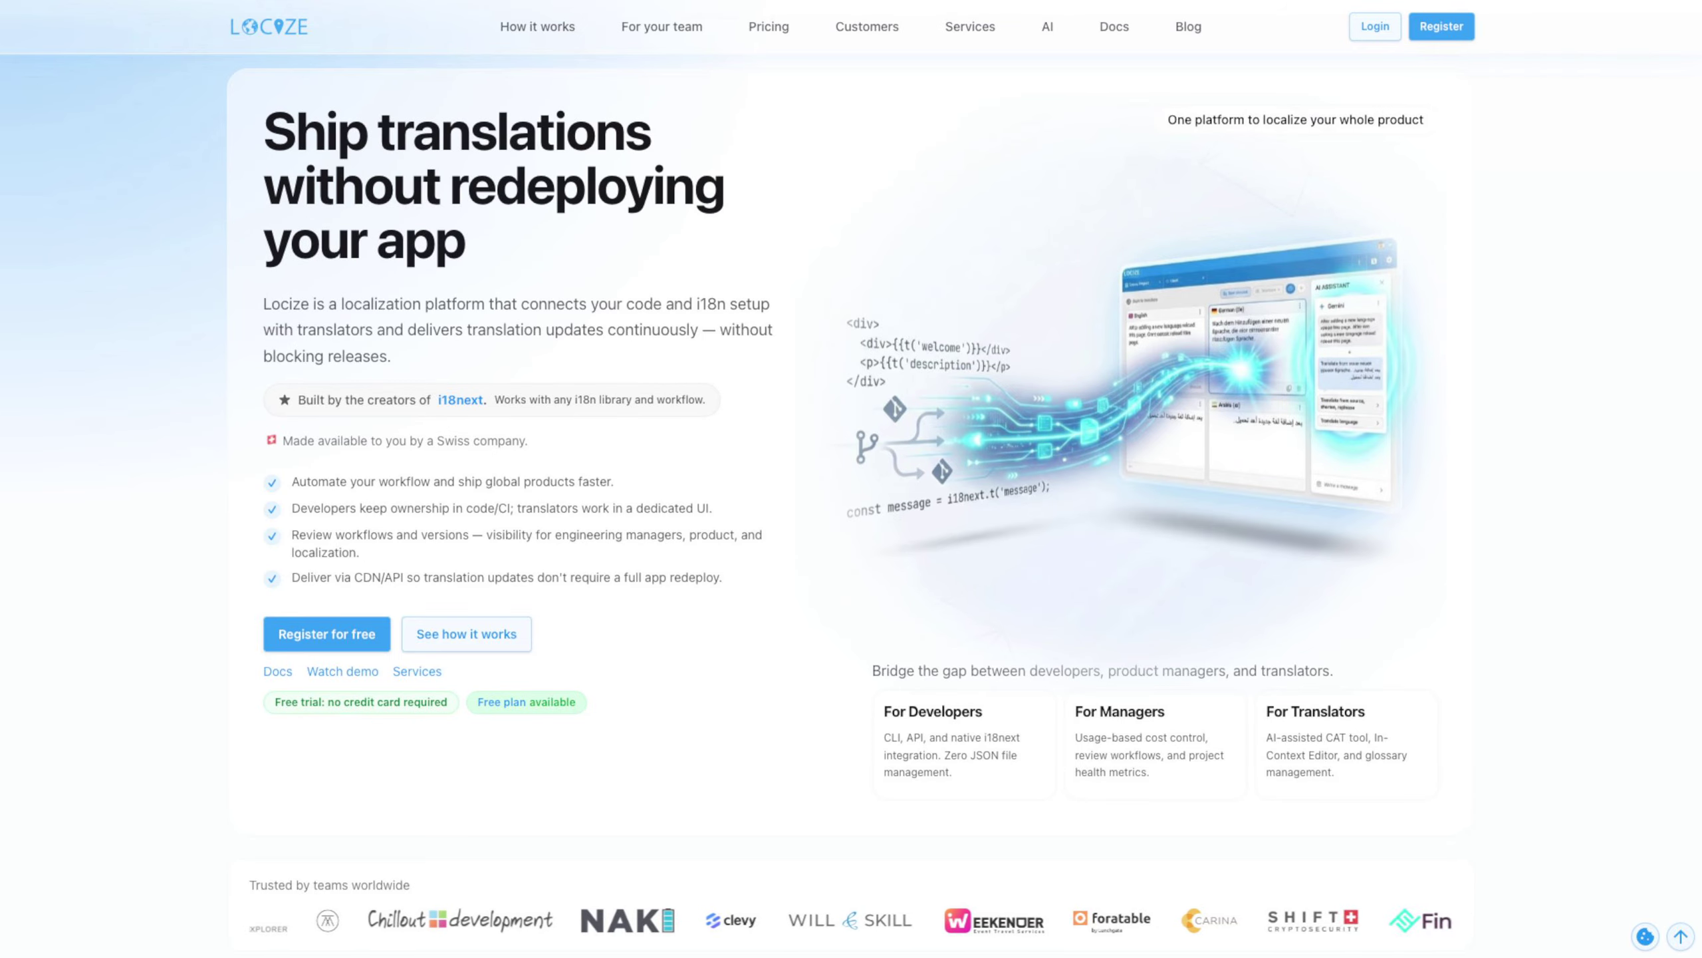
Look through the Locize homepage, covering the workflow overview, stack integrations, quickstart, benefits, feature list and customer stories
{"action": "scroll", "coordinate": [851, 470], "scroll_direction": "down", "scroll_amount": 7}
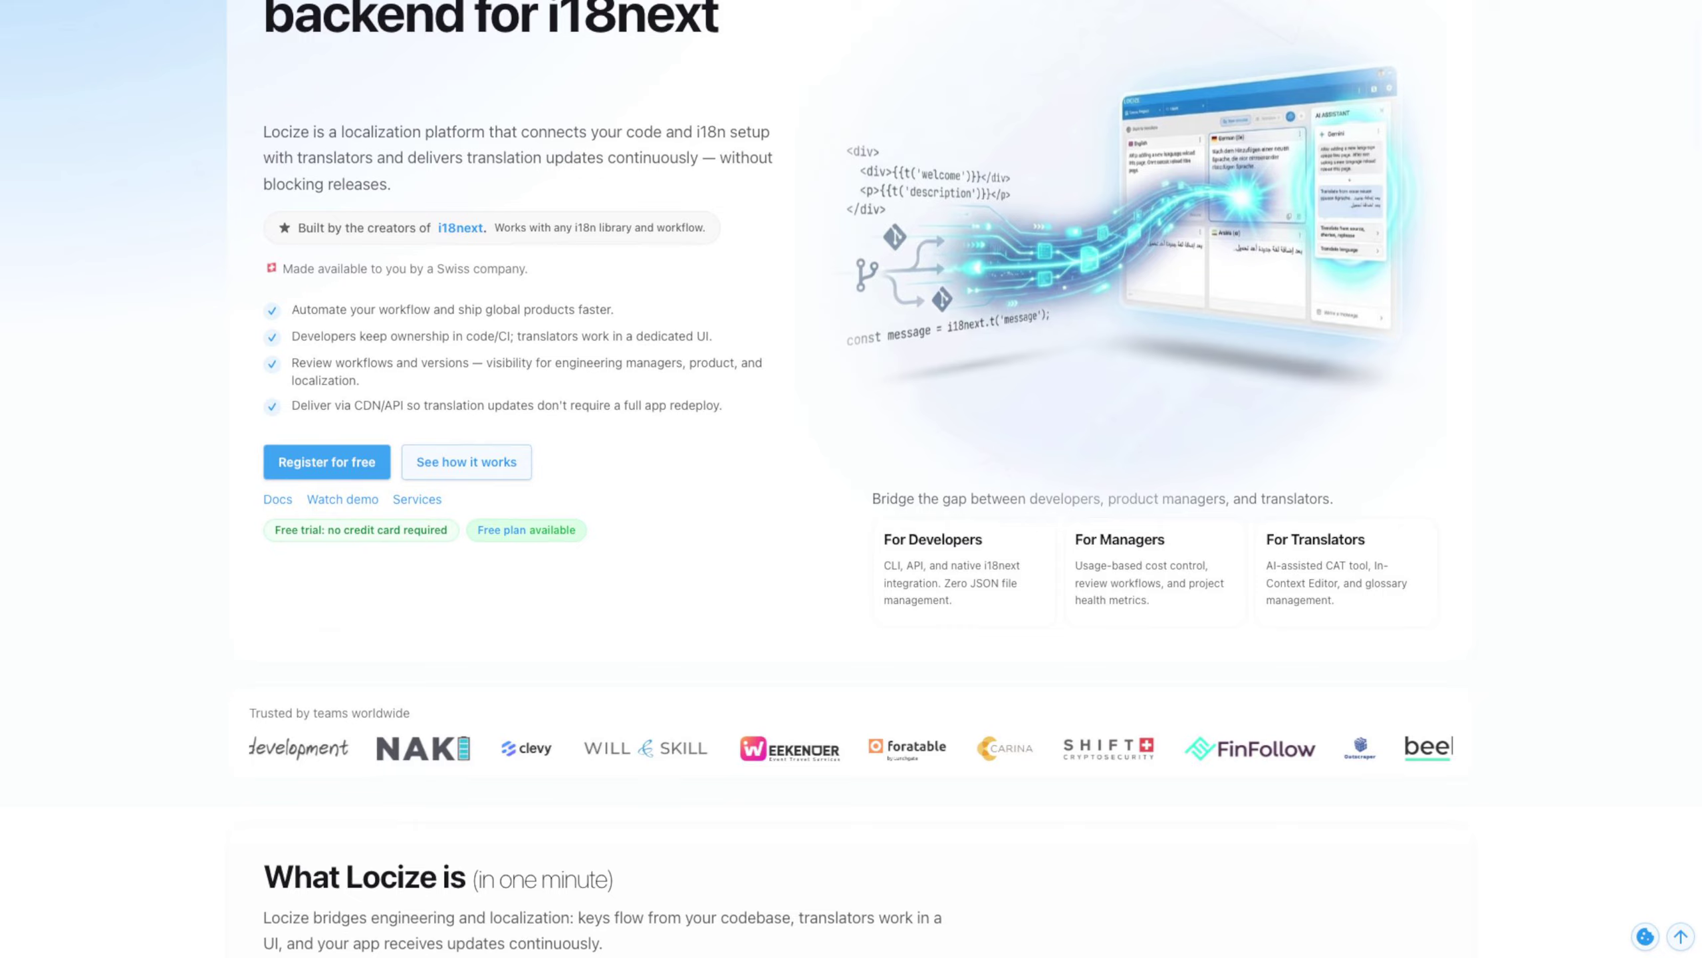
{"action": "scroll", "coordinate": [851, 469], "scroll_direction": "down", "scroll_amount": 7}
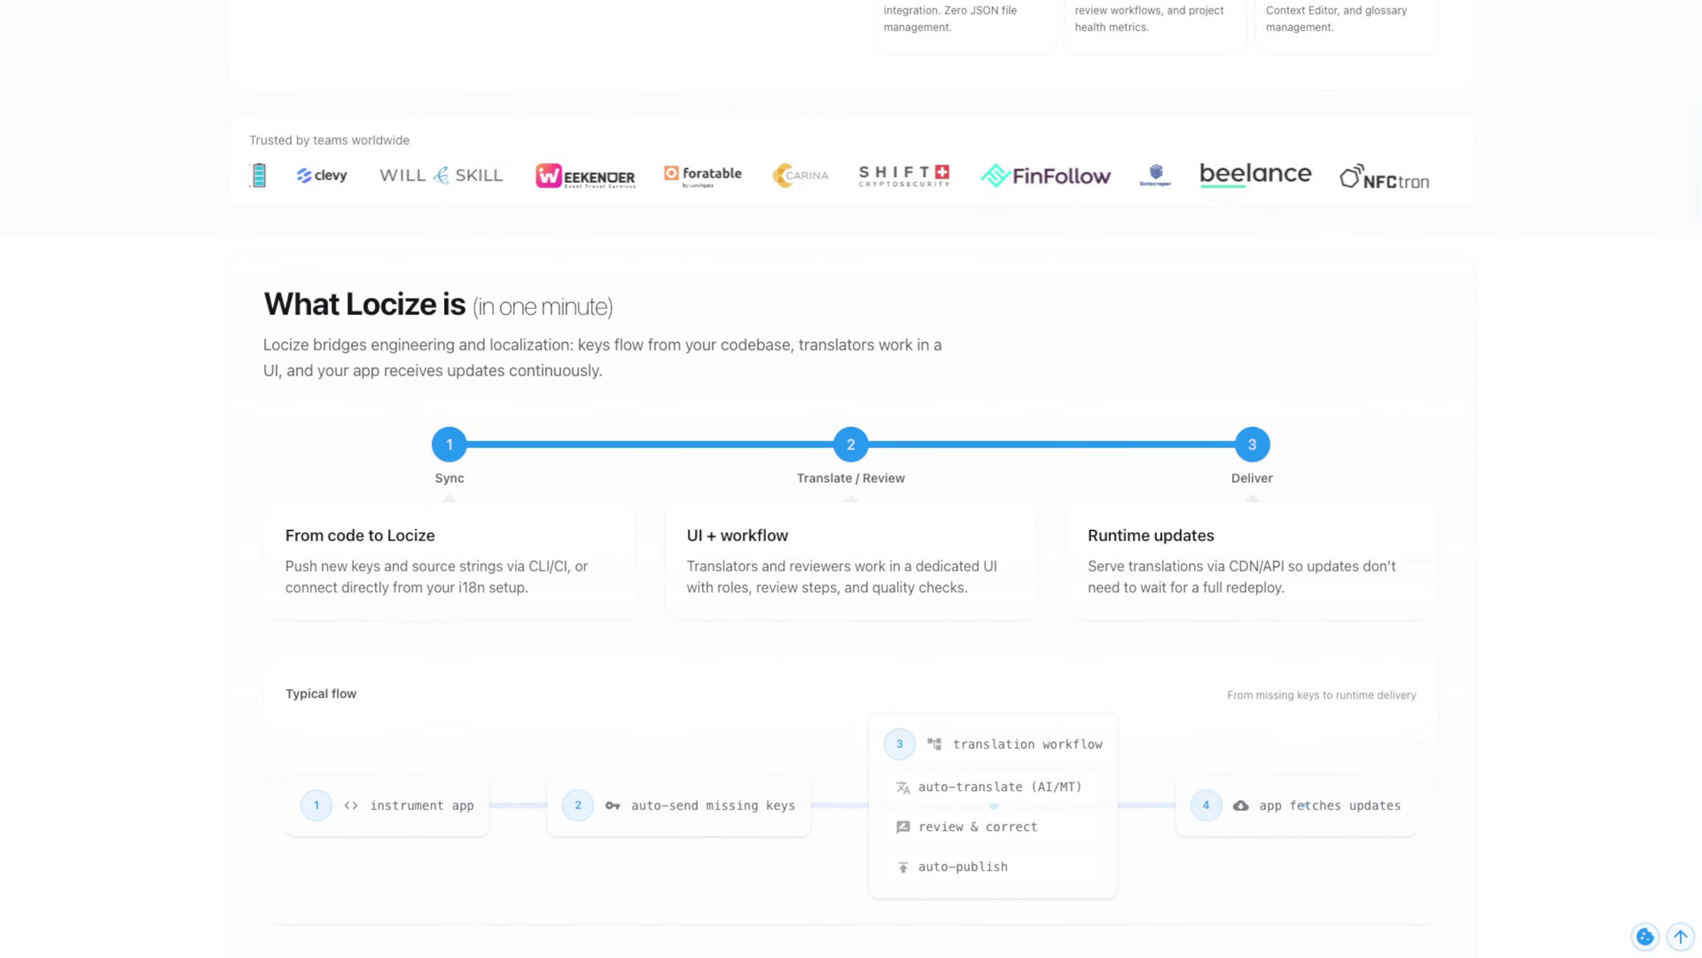
{"action": "scroll", "coordinate": [852, 470], "scroll_direction": "down", "scroll_amount": 1}
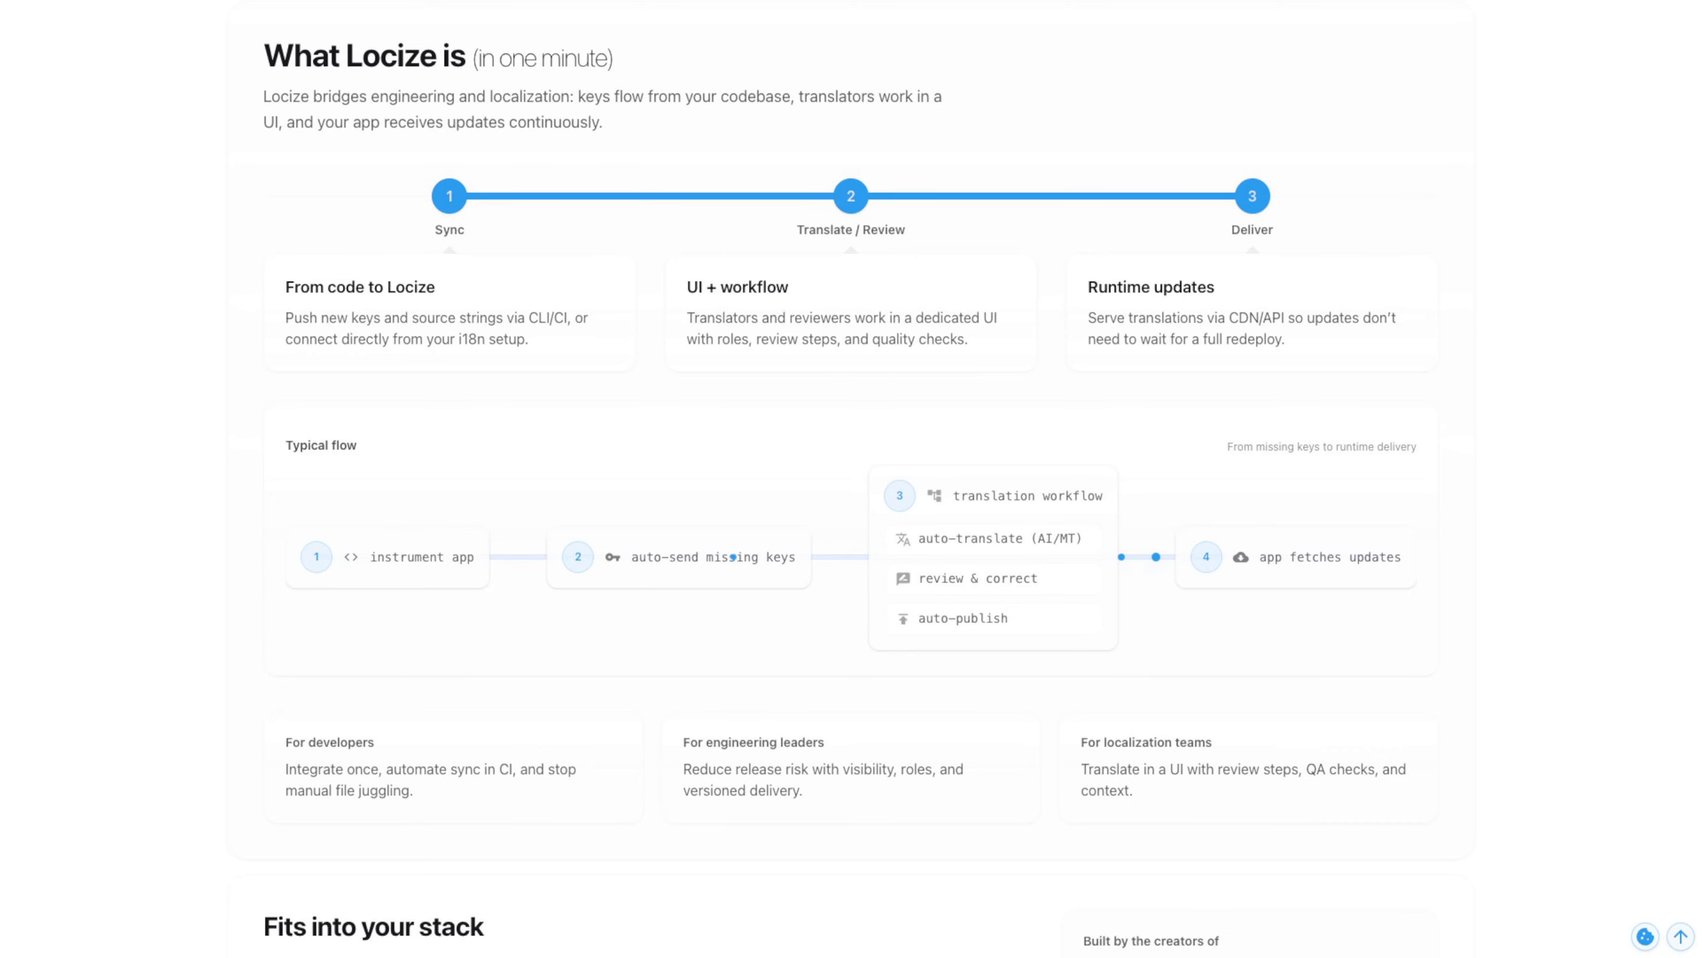
{"action": "scroll", "coordinate": [851, 478], "scroll_direction": "down", "scroll_amount": 10}
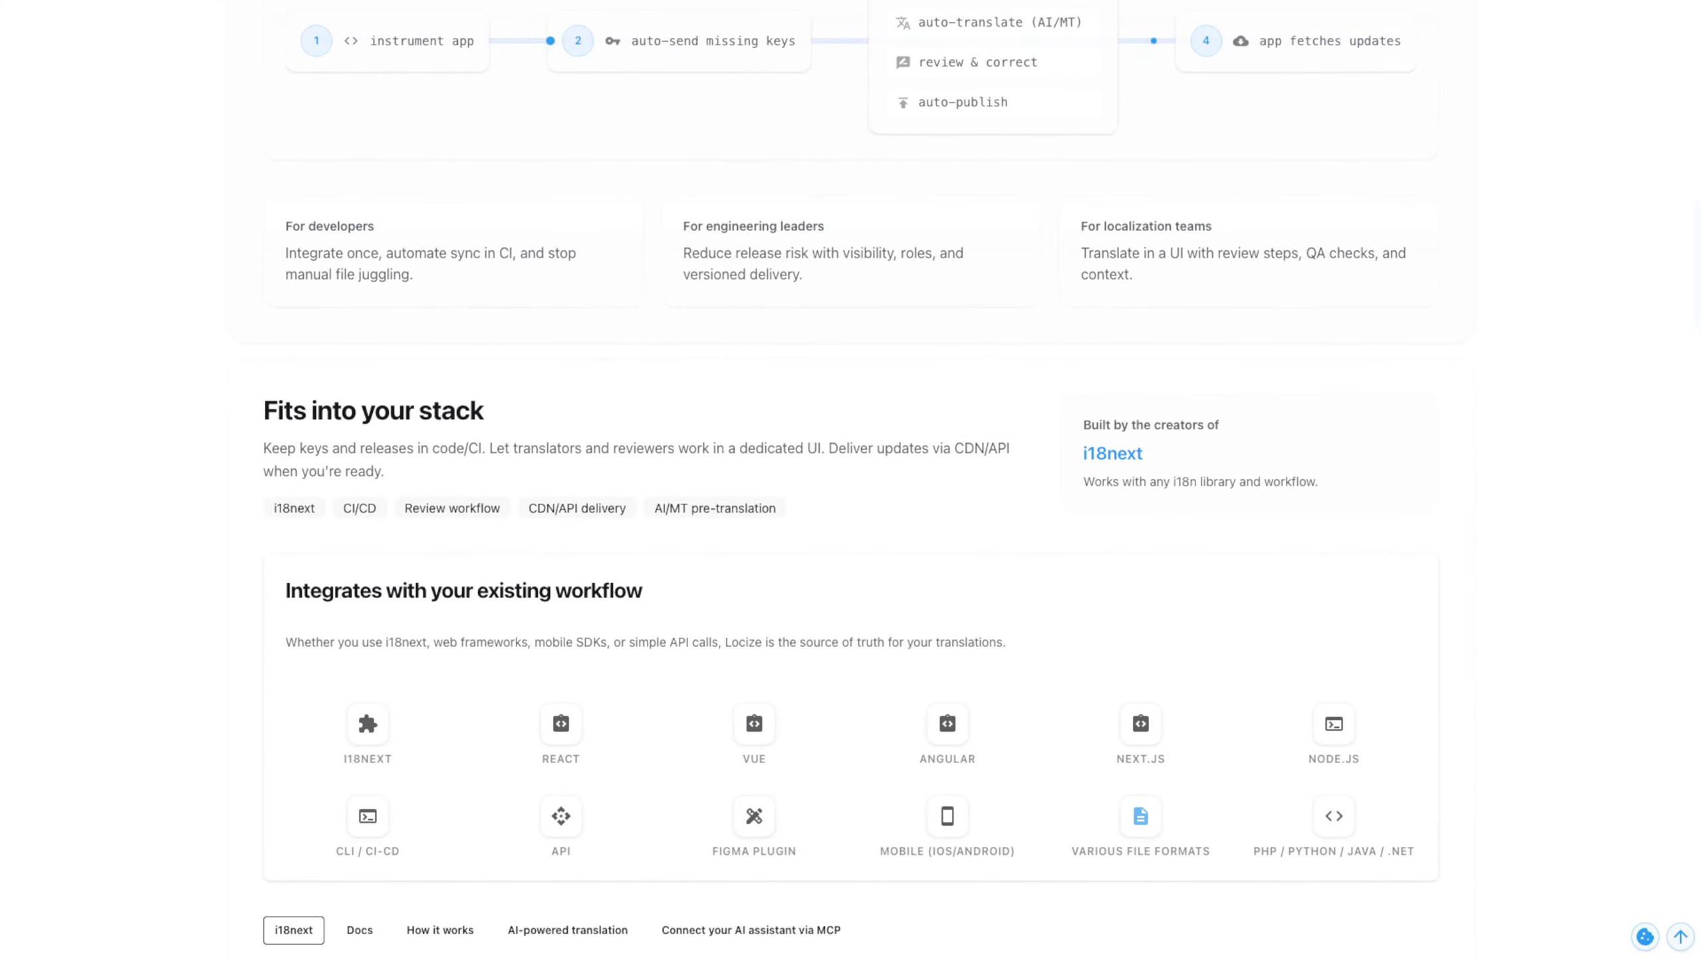
{"action": "scroll", "coordinate": [851, 478], "scroll_direction": "down", "scroll_amount": 5}
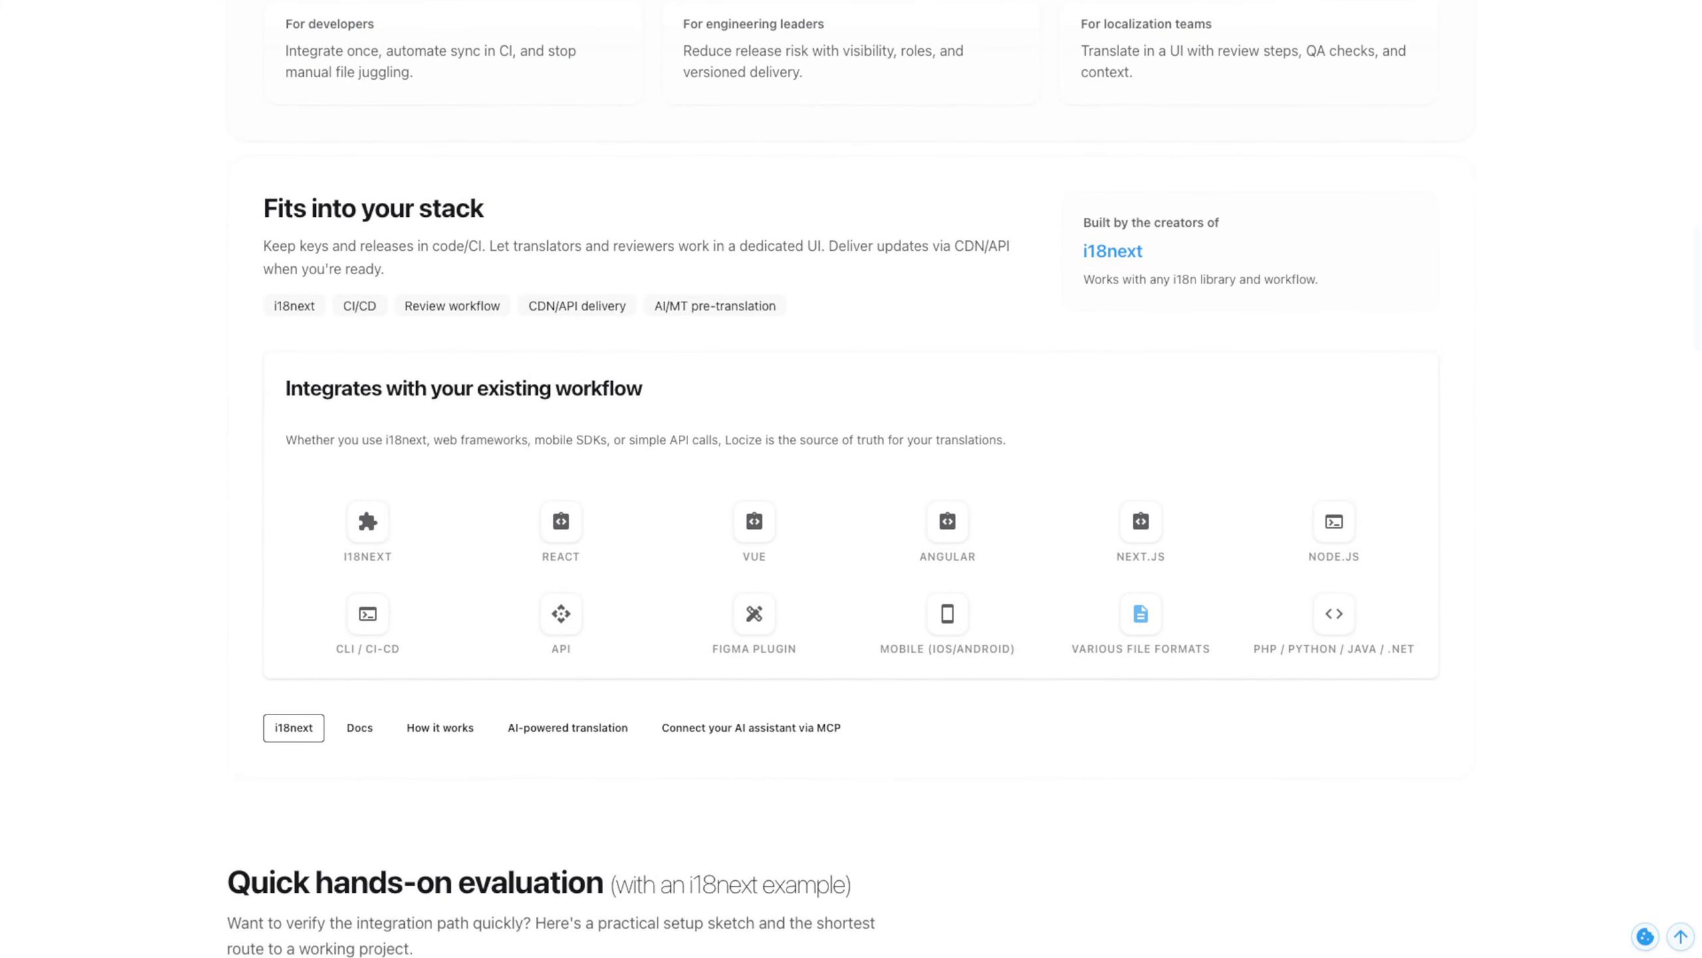
{"action": "scroll", "coordinate": [852, 479], "scroll_direction": "down", "scroll_amount": 10}
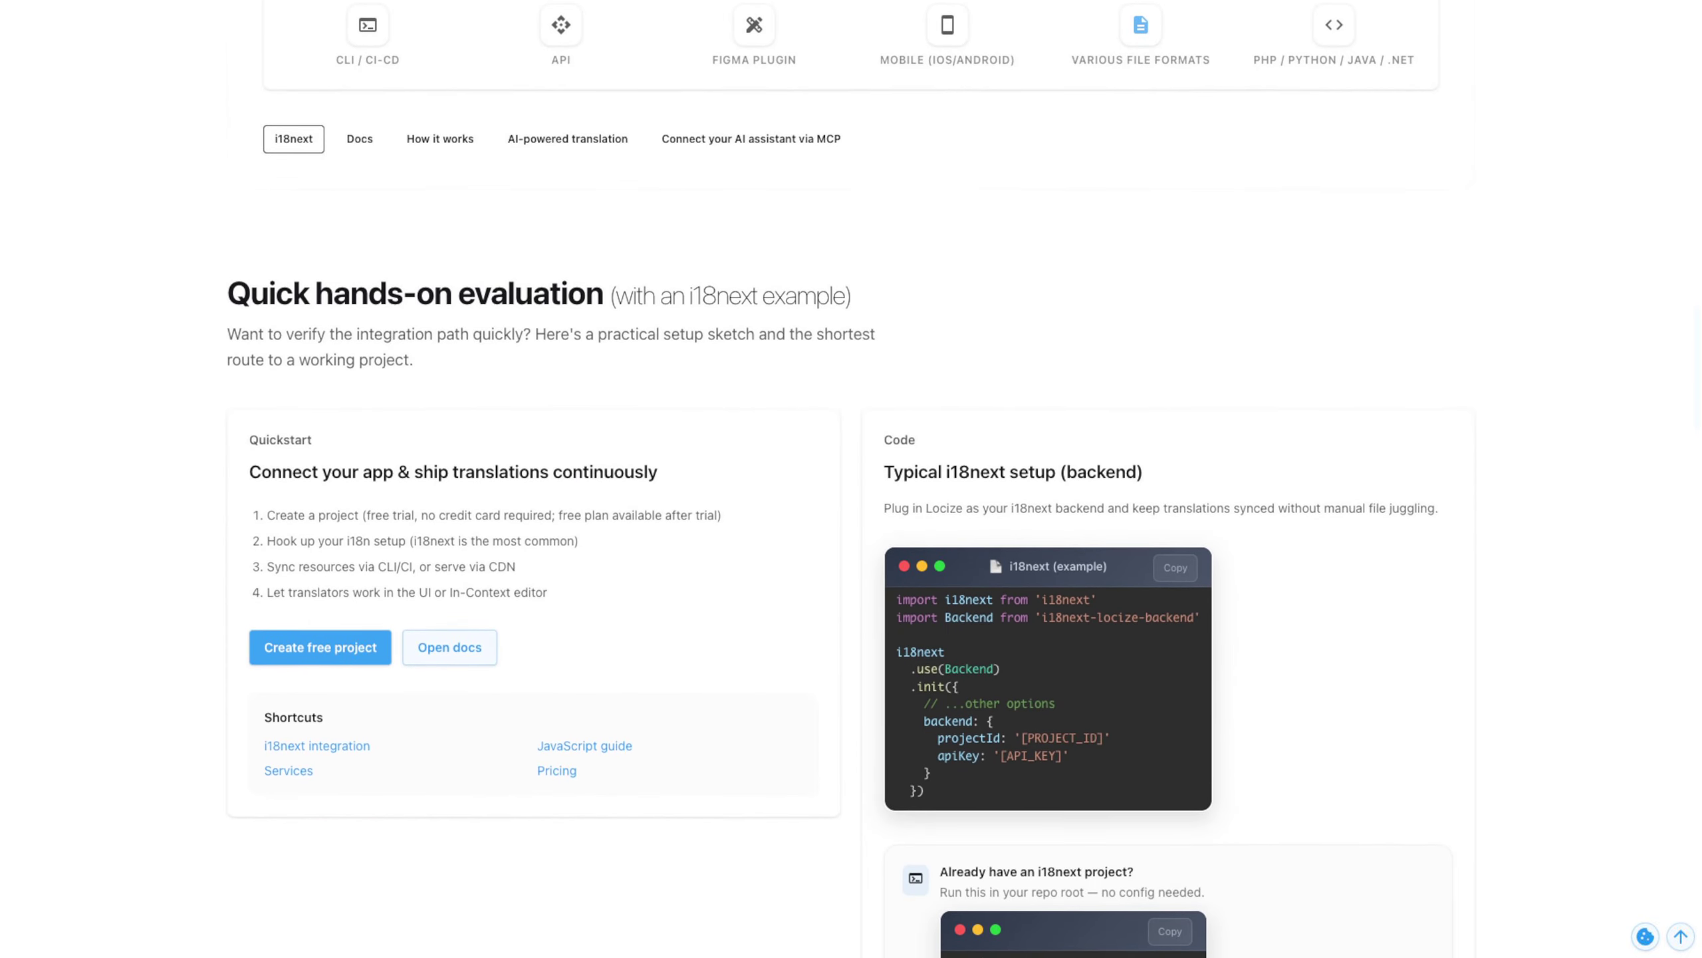
{"action": "scroll", "coordinate": [851, 479], "scroll_direction": "down", "scroll_amount": 15}
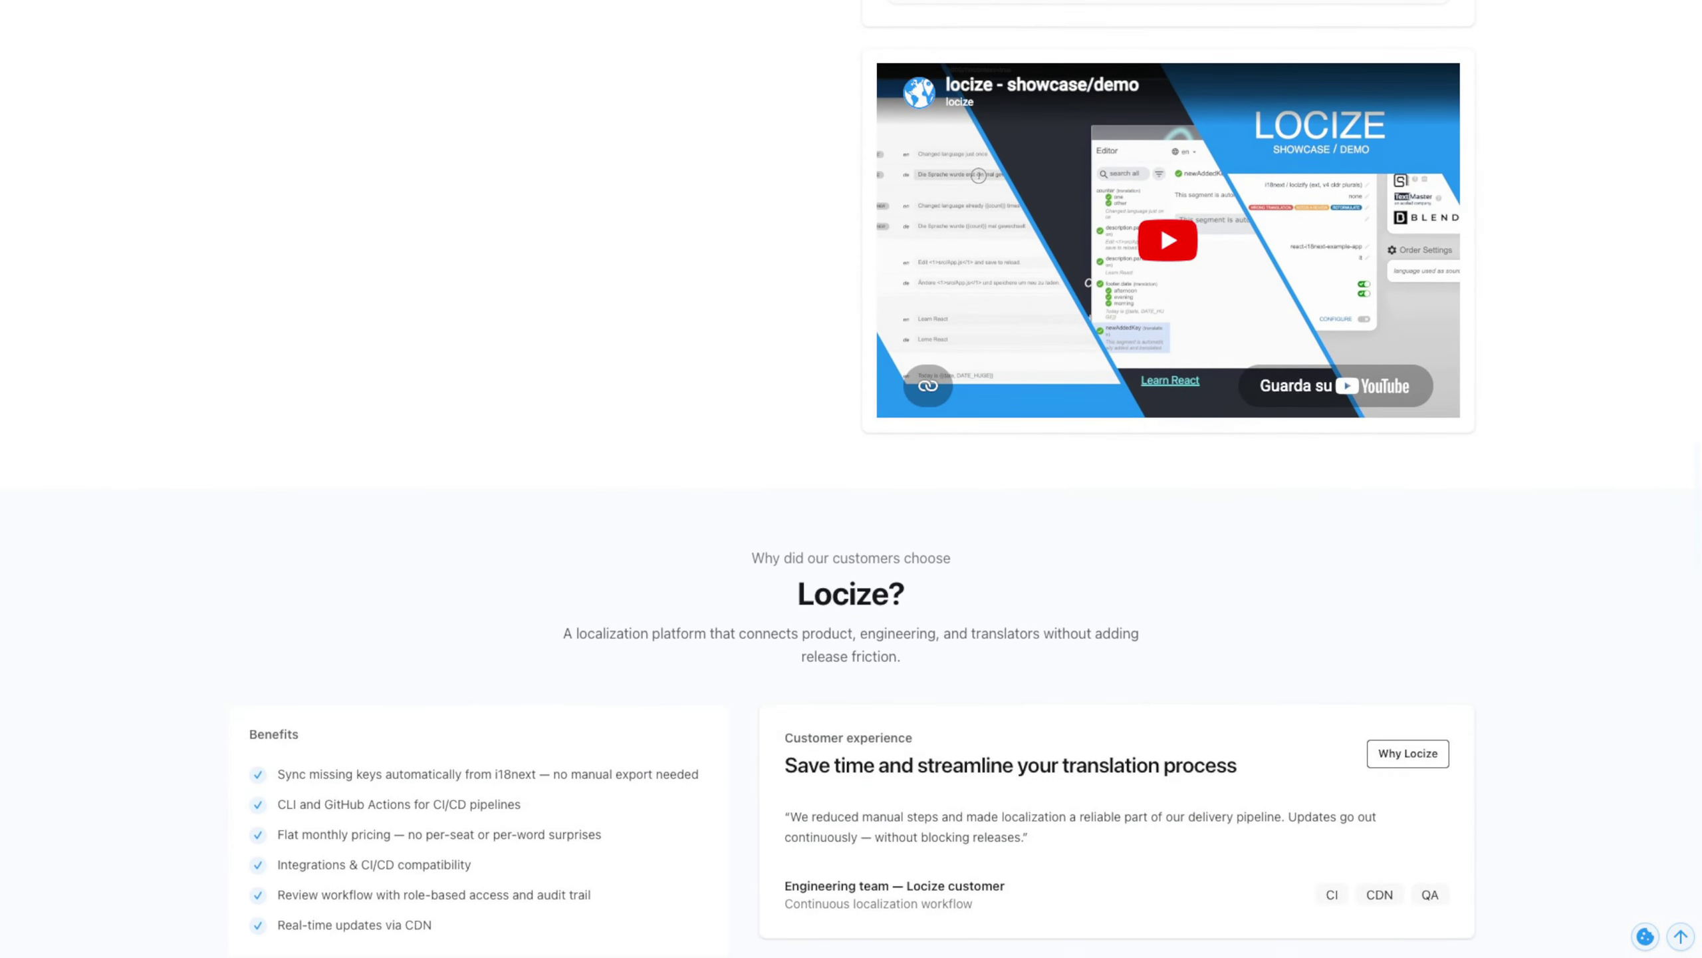
{"action": "scroll", "coordinate": [851, 479], "scroll_direction": "down", "scroll_amount": 4}
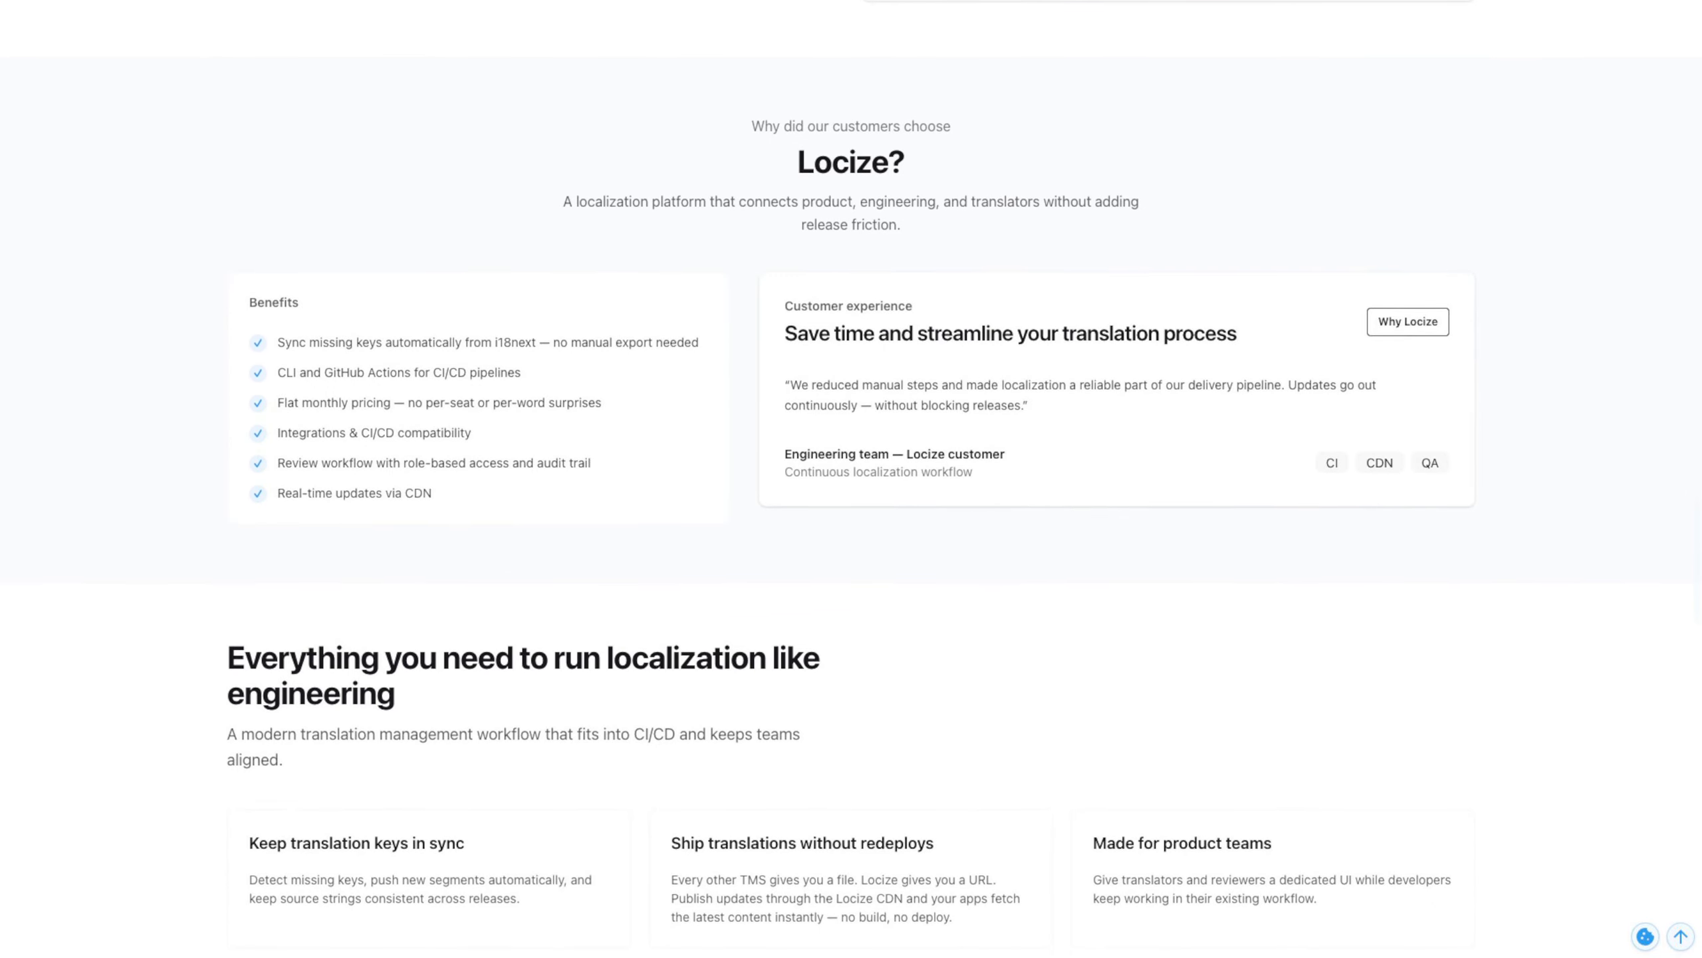
{"action": "scroll", "coordinate": [851, 479], "scroll_direction": "down", "scroll_amount": 4}
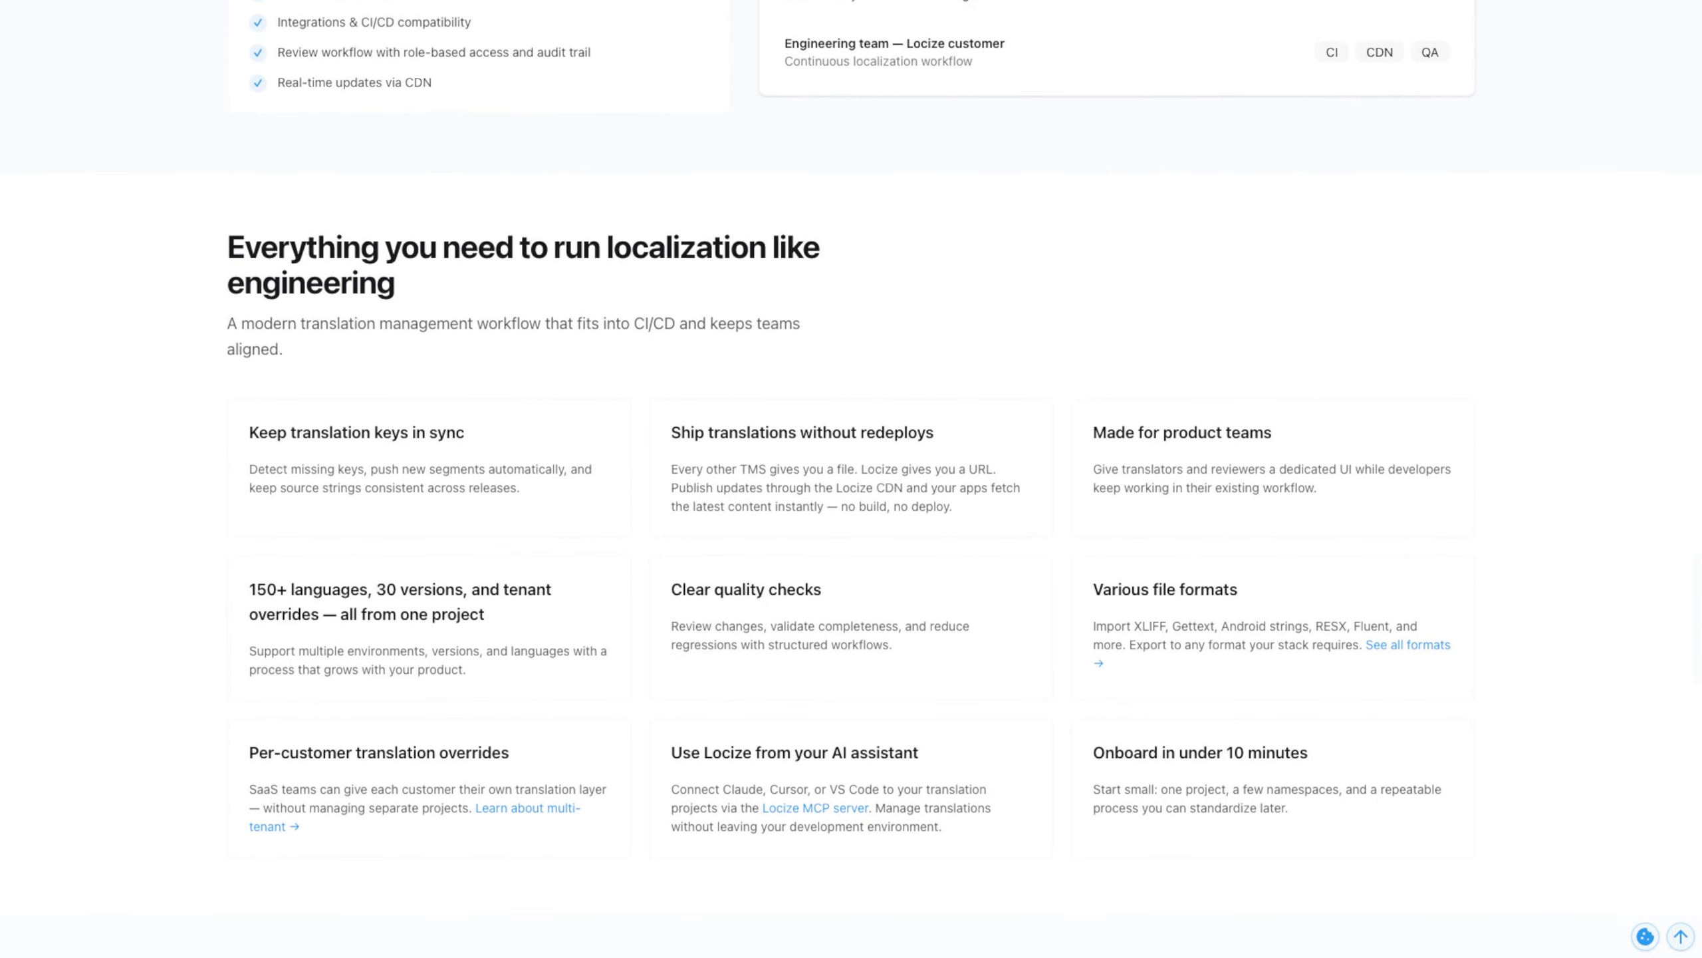
{"action": "scroll", "coordinate": [851, 479], "scroll_direction": "down", "scroll_amount": 4}
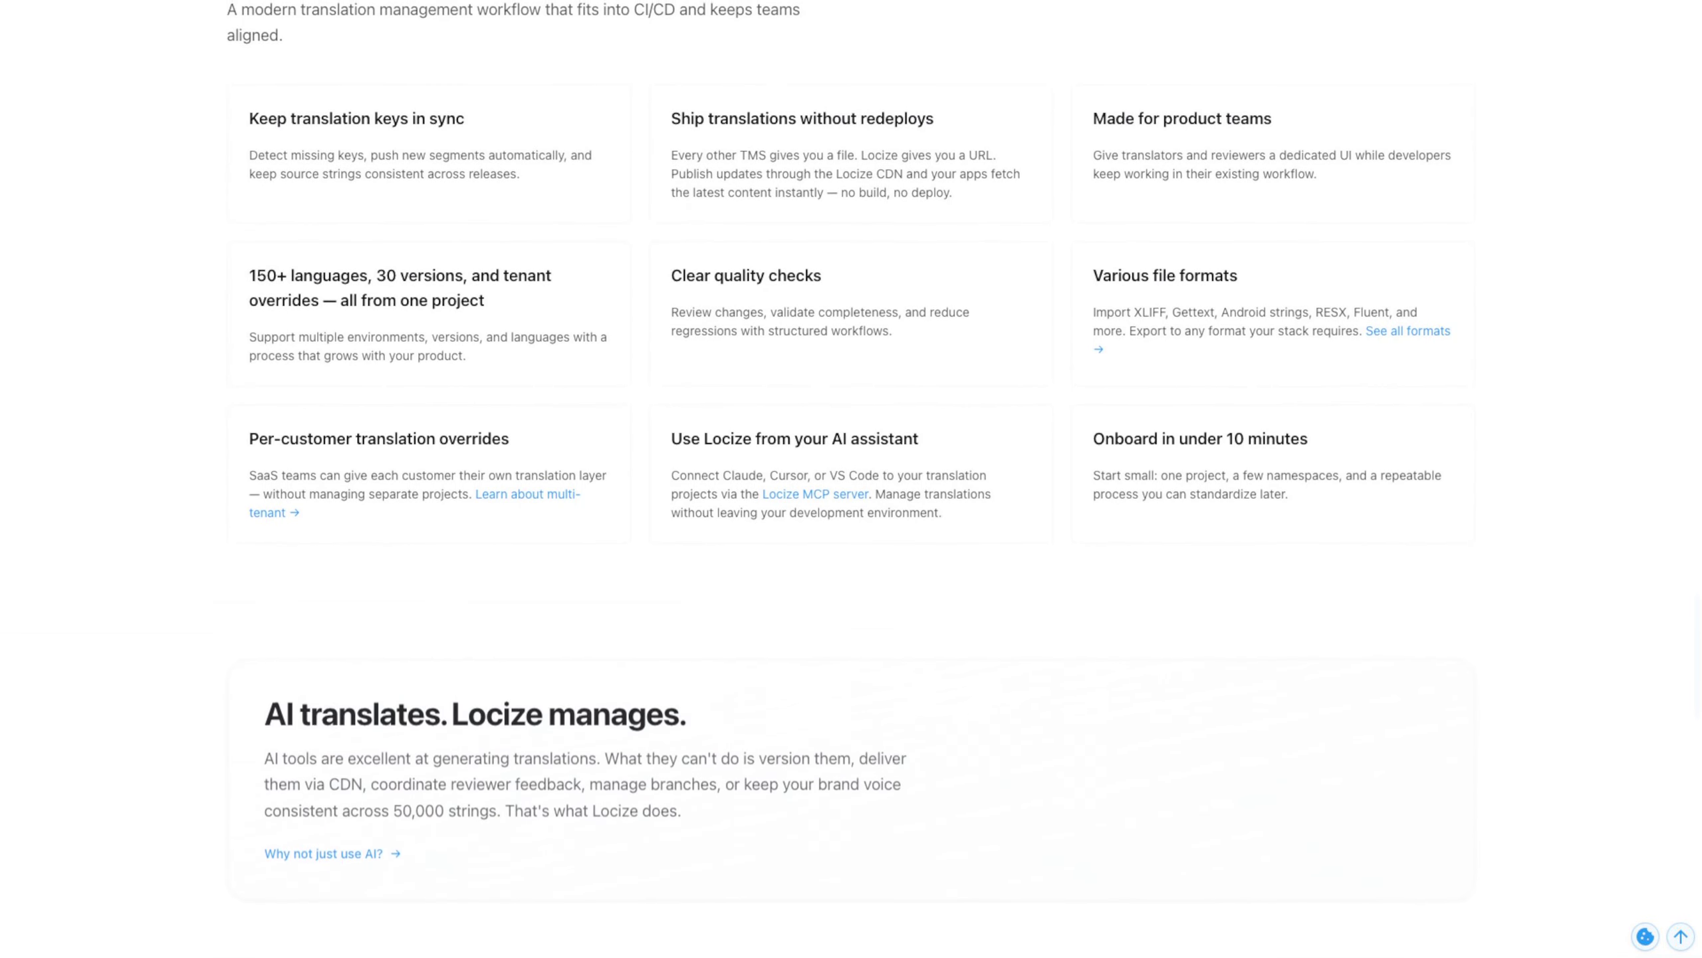
{"action": "scroll", "coordinate": [851, 479], "scroll_direction": "down", "scroll_amount": 6}
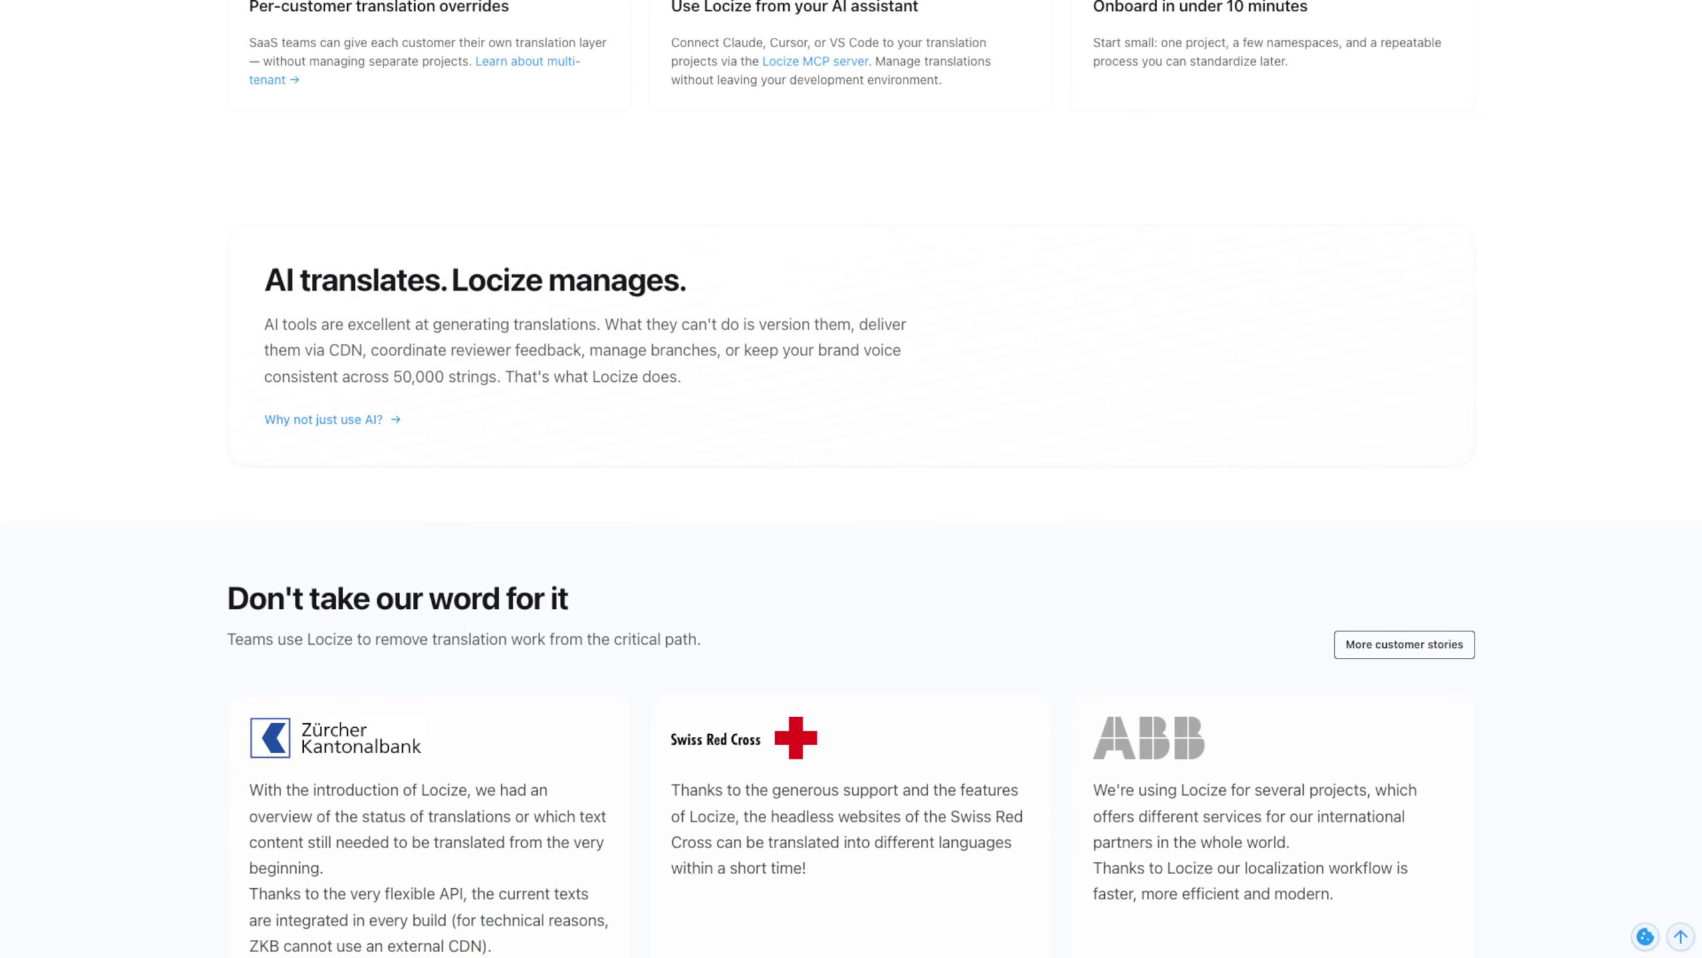
{"action": "scroll", "coordinate": [852, 479], "scroll_direction": "down", "scroll_amount": 20}
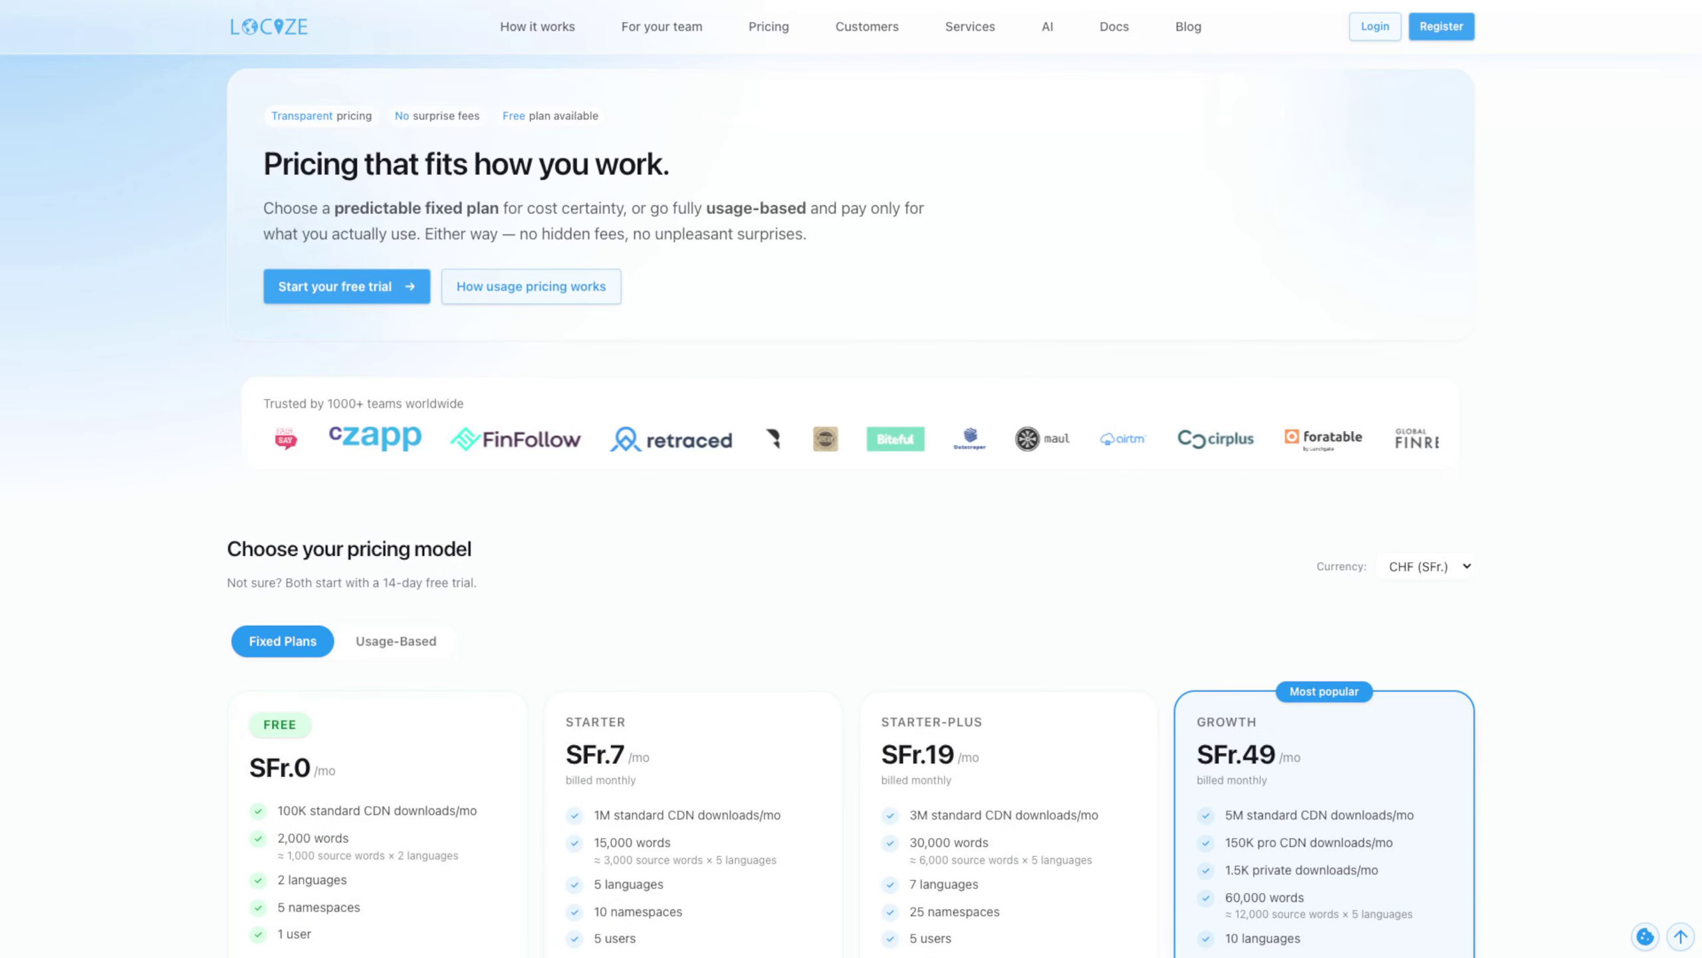
Compare the Usage-Based and Fixed Plans pricing models on the Locize pricing page
{"action": "scroll", "coordinate": [852, 479], "scroll_direction": "down", "scroll_amount": 7}
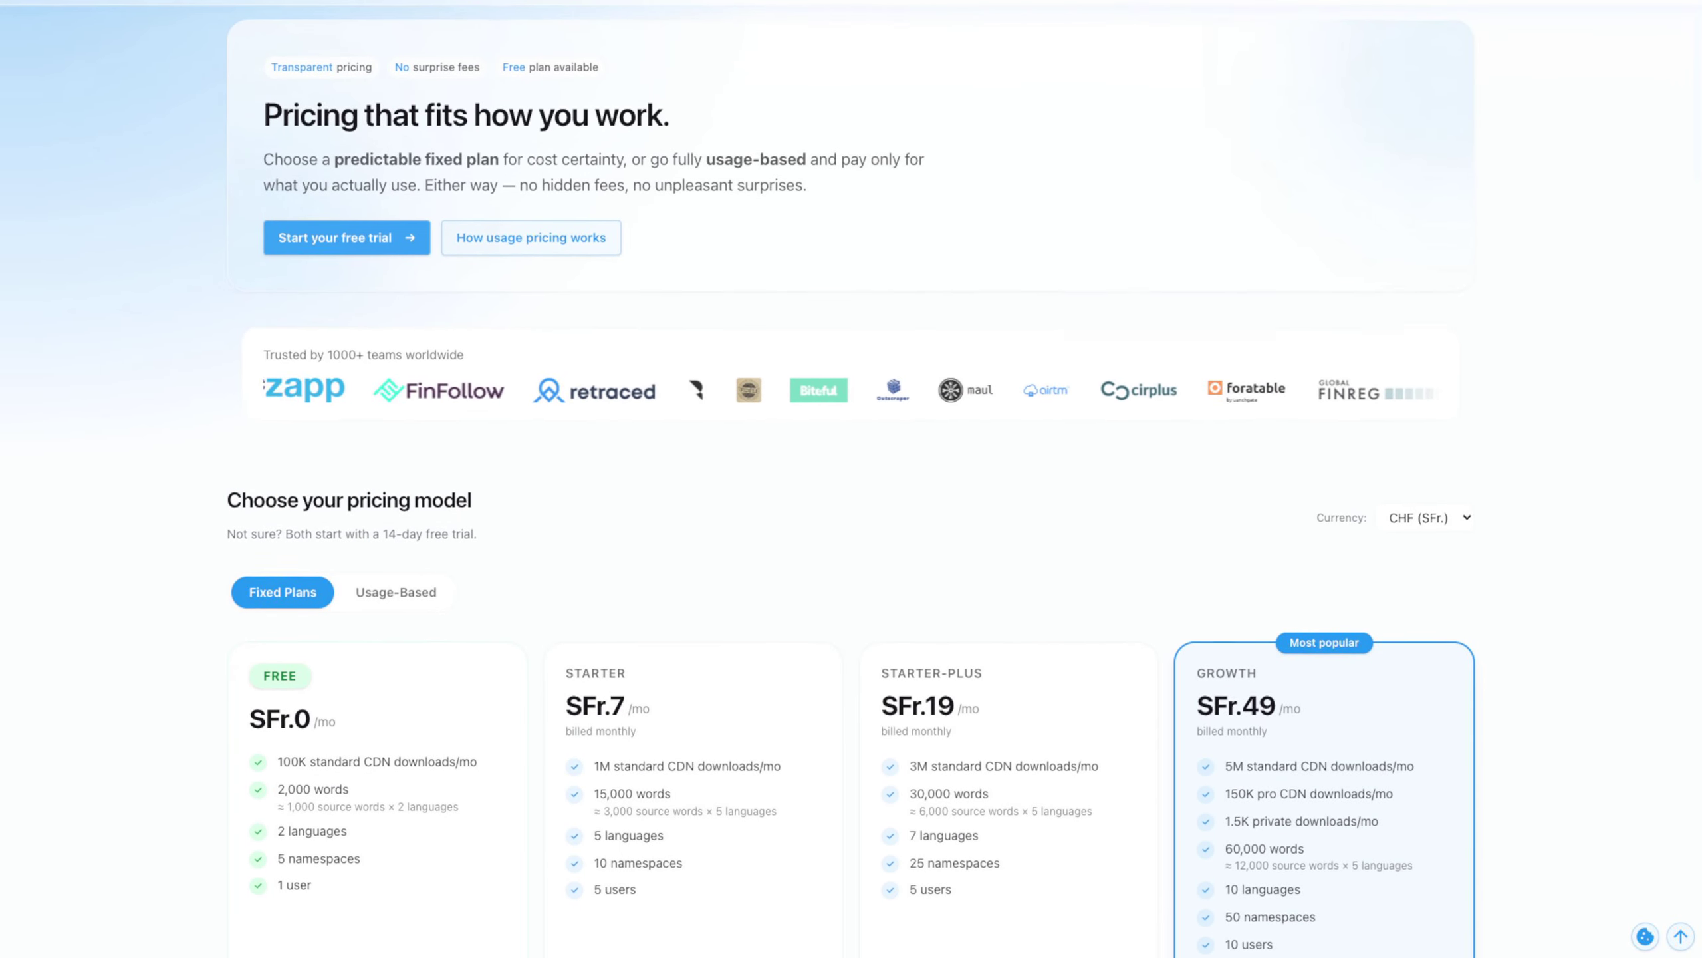
{"action": "left_click", "coordinate": [396, 173]}
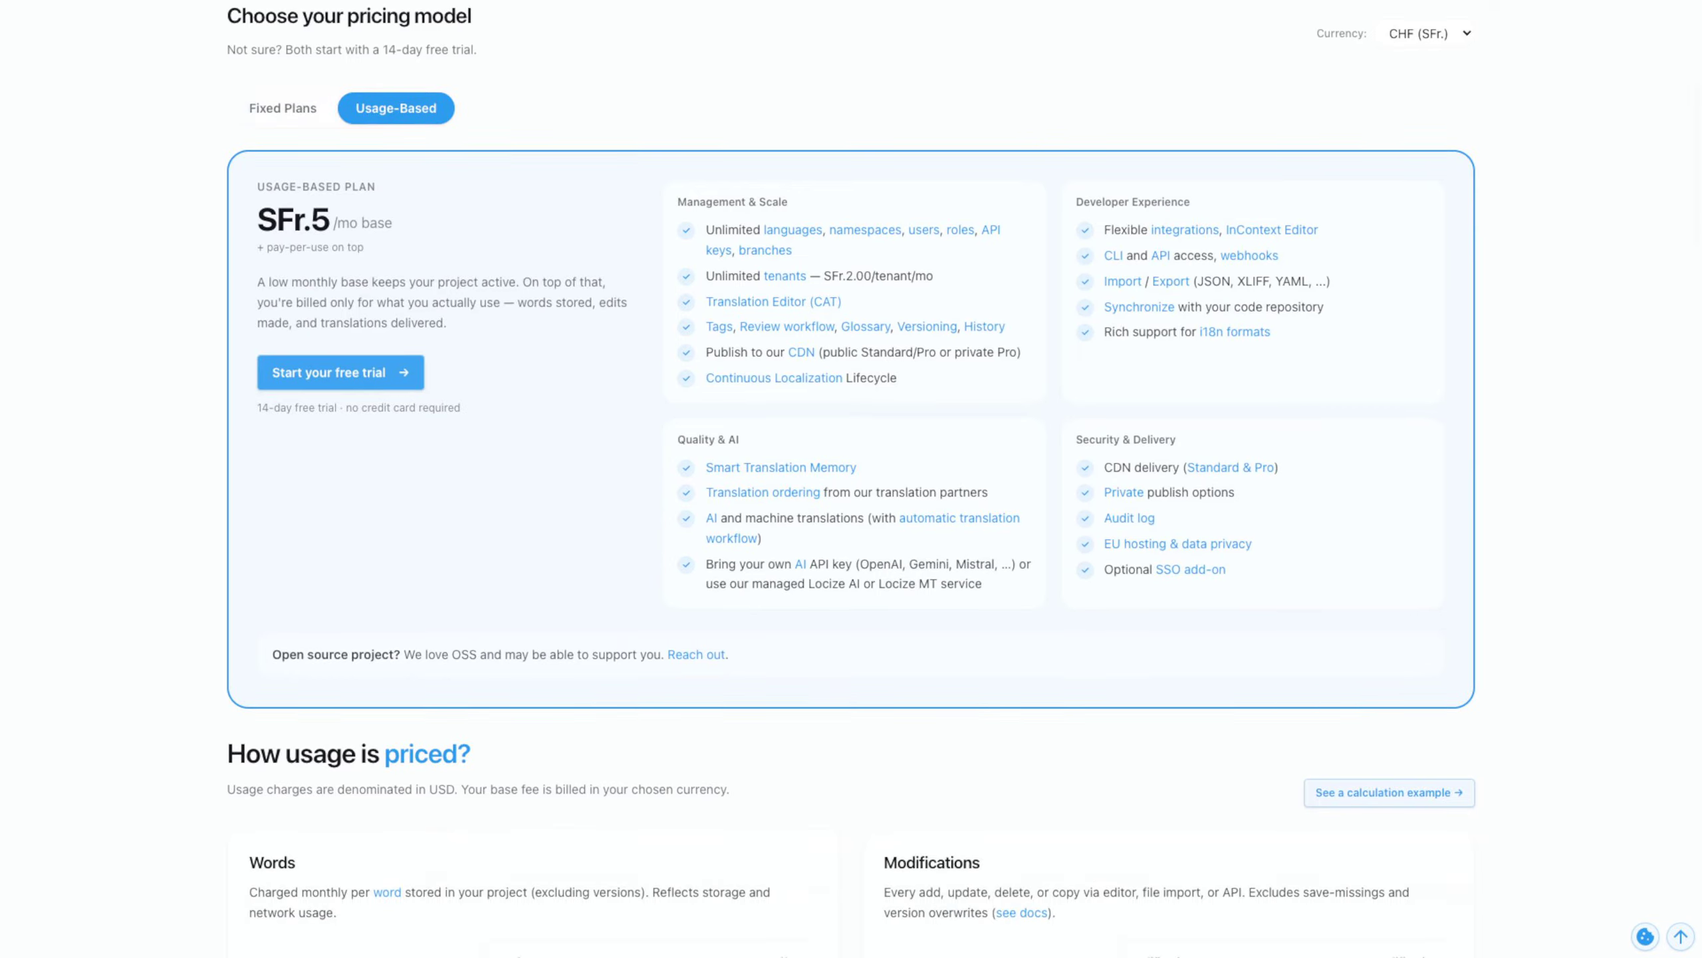
{"action": "left_click", "coordinate": [282, 108]}
{"action": "scroll", "coordinate": [851, 479], "scroll_direction": "down", "scroll_amount": 1}
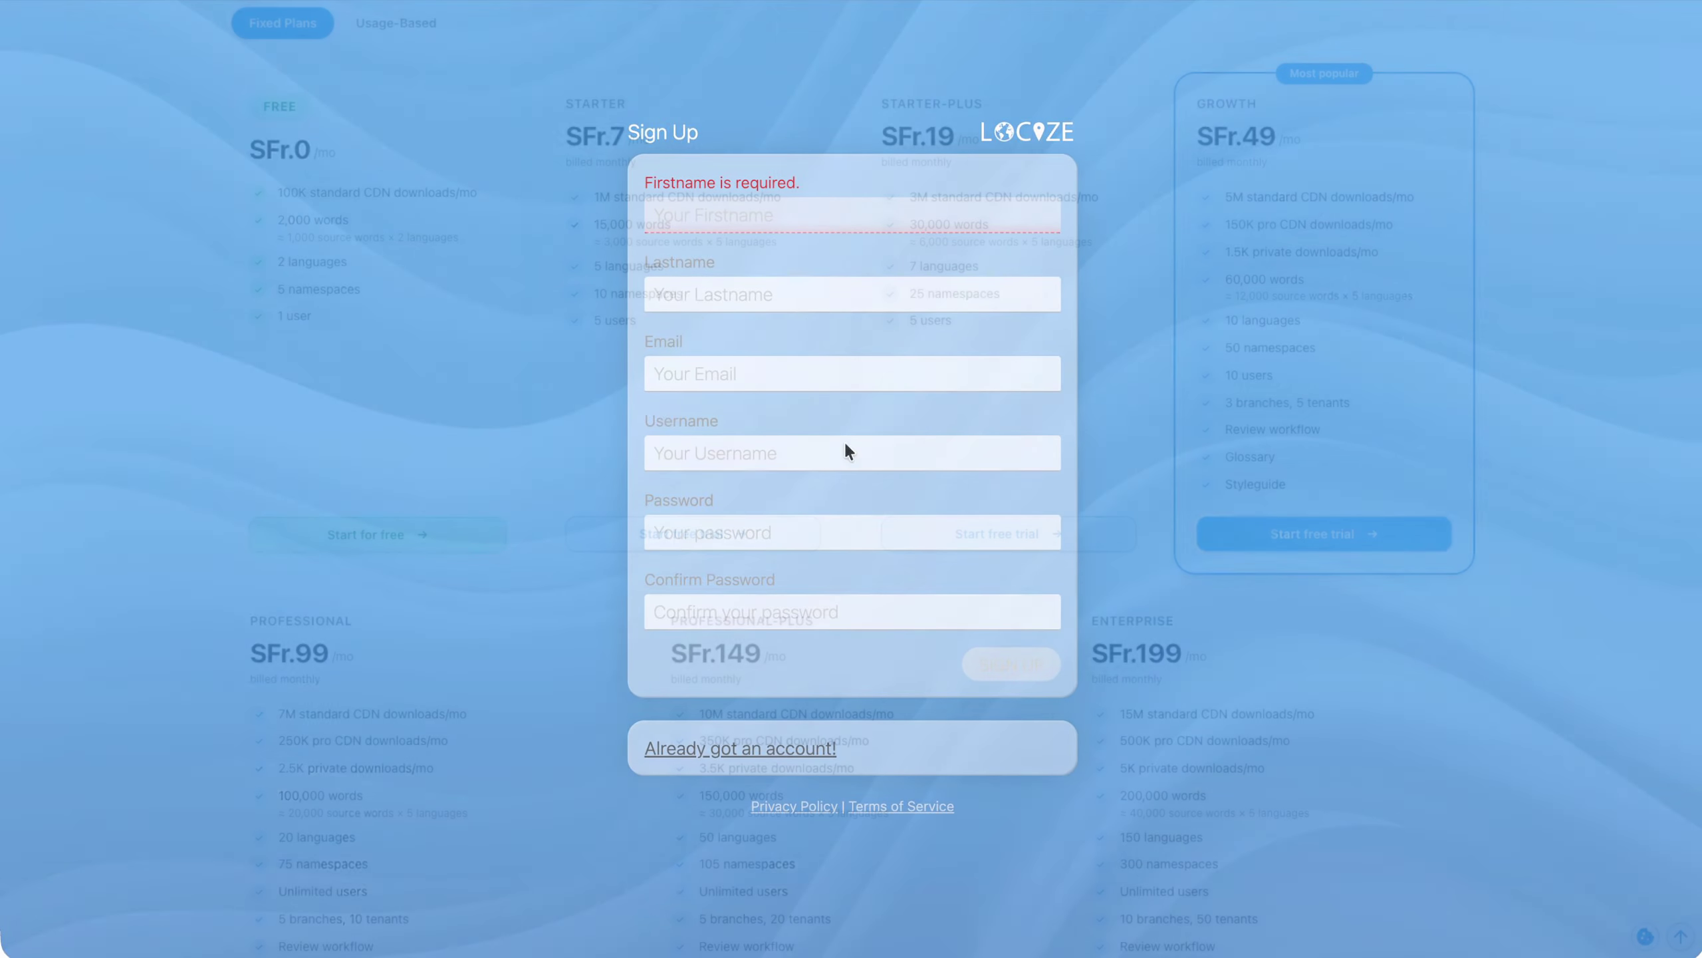
Fill in the first name, last name, email and username on the Locize sign-up form
{"action": "key", "text": "ctrl+v"}
{"action": "left_click", "coordinate": [731, 205]}
{"action": "type", "text": "Dir"}
{"action": "key", "text": "Tab"}
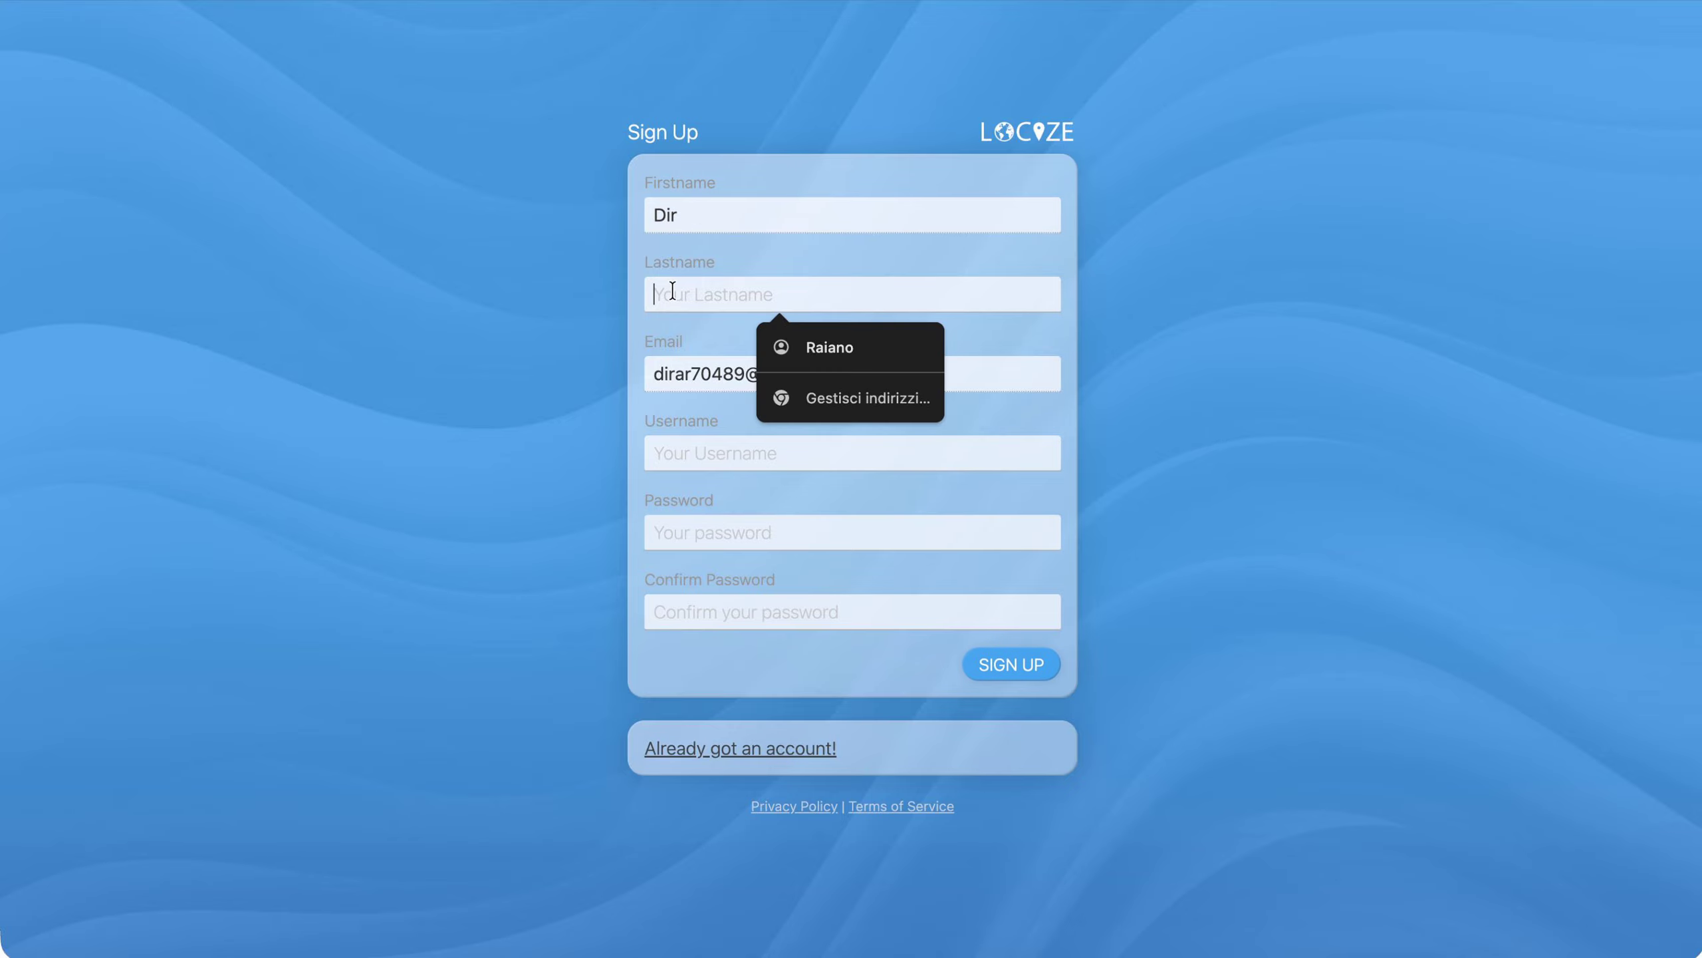
{"action": "type", "text": "Ar"}
{"action": "key", "text": "Tab"}
{"action": "type", "text": "dirar"}
{"action": "key", "text": "Tab"}
Enter and confirm the account password, give "www" as how Locize was heard about, and submit the registration
{"action": "type", "text": "•••••••••"}
{"action": "key", "text": "Tab"}
{"action": "type", "text": "•••••••••"}
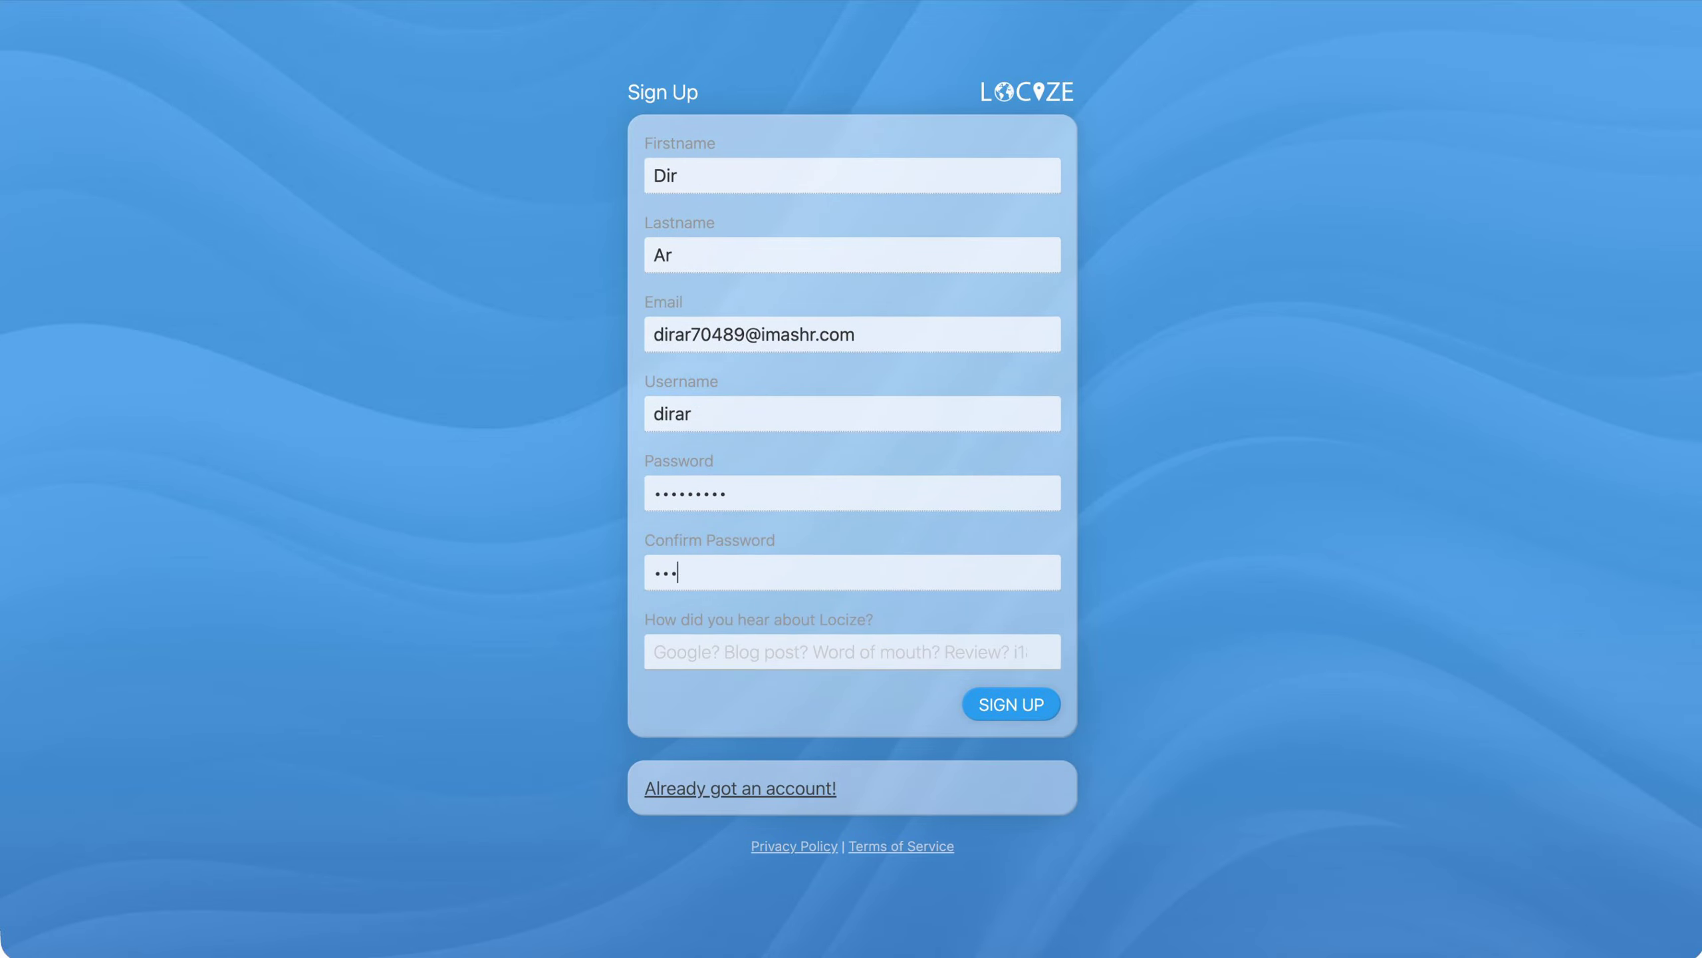
{"action": "left_click", "coordinate": [844, 658]}
{"action": "type", "text": "www"}
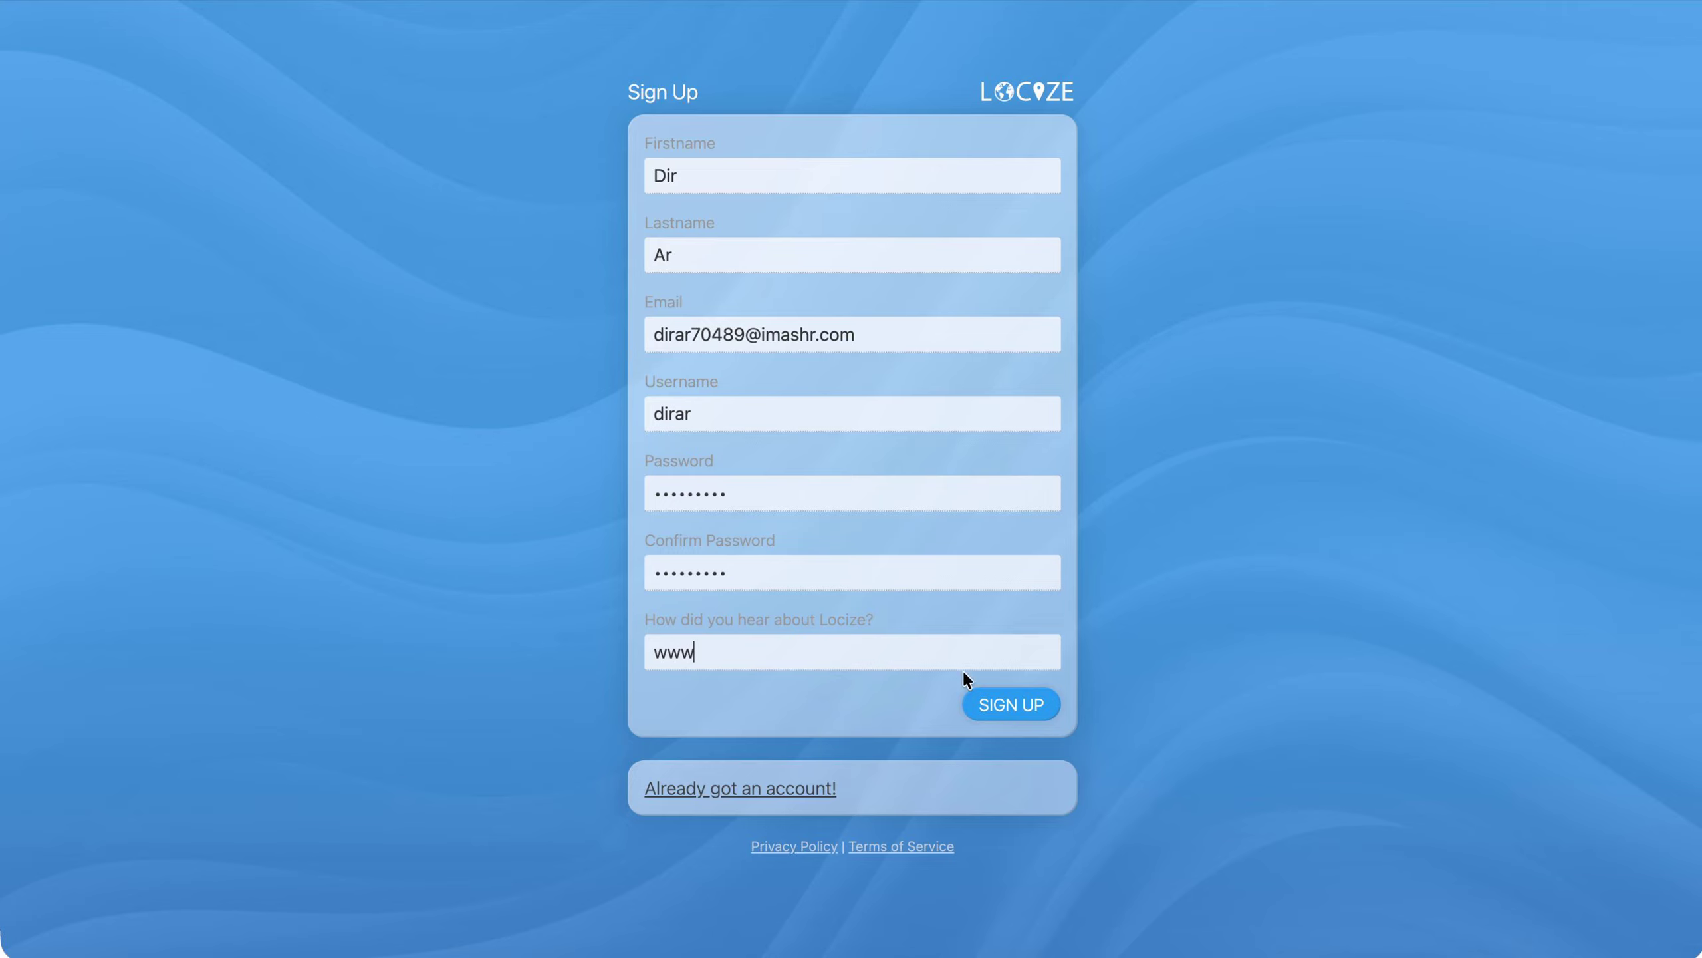
{"action": "left_click", "coordinate": [1030, 700]}
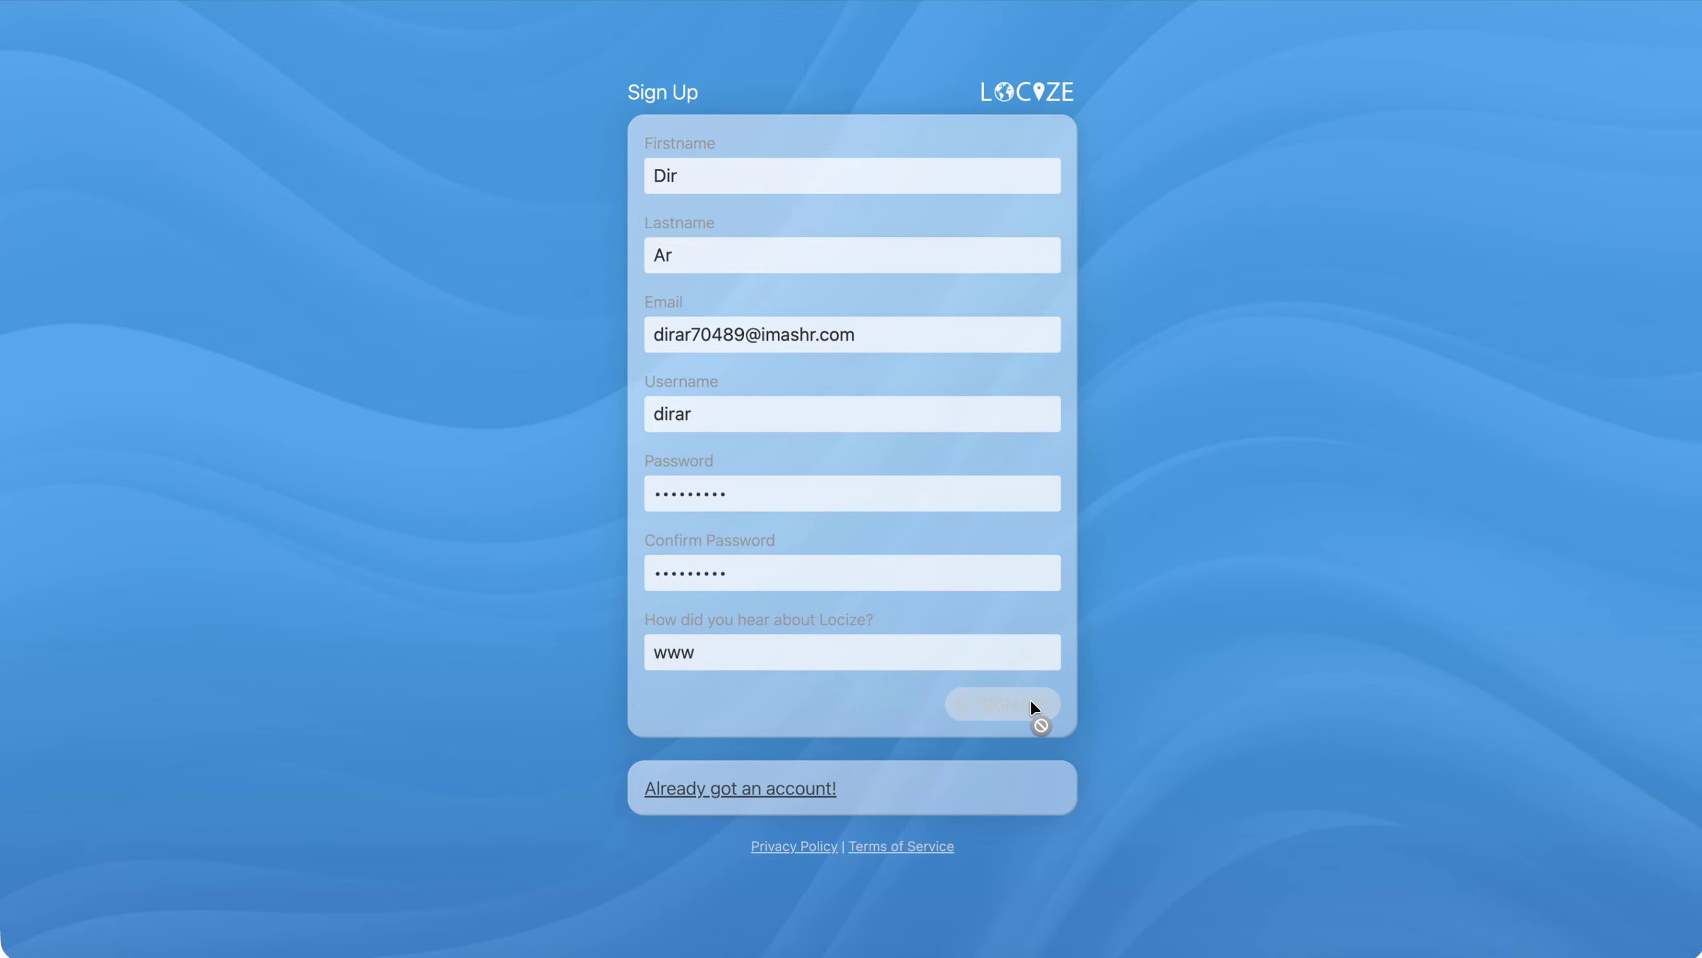
Log in to Locize with the new account's username and password and look over the form for adding a first project
{"action": "type", "text": "dirar"}
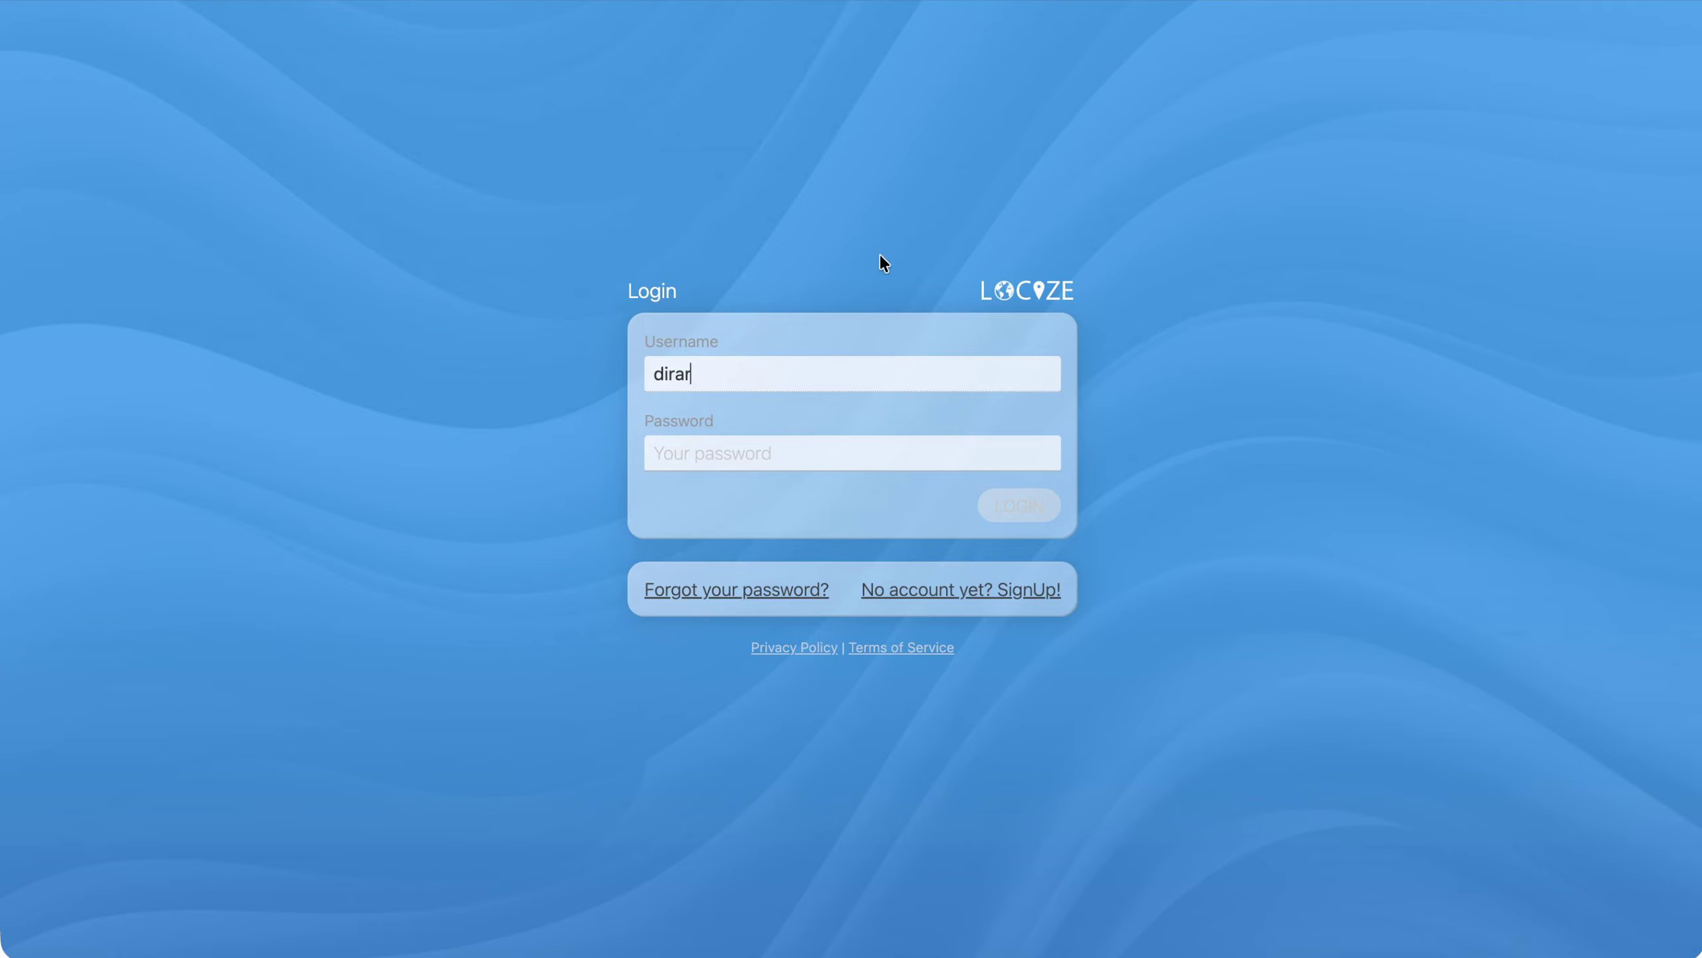
{"action": "left_click", "coordinate": [740, 456]}
{"action": "type", "text": "•••••••••"}
{"action": "left_click", "coordinate": [1028, 504]}
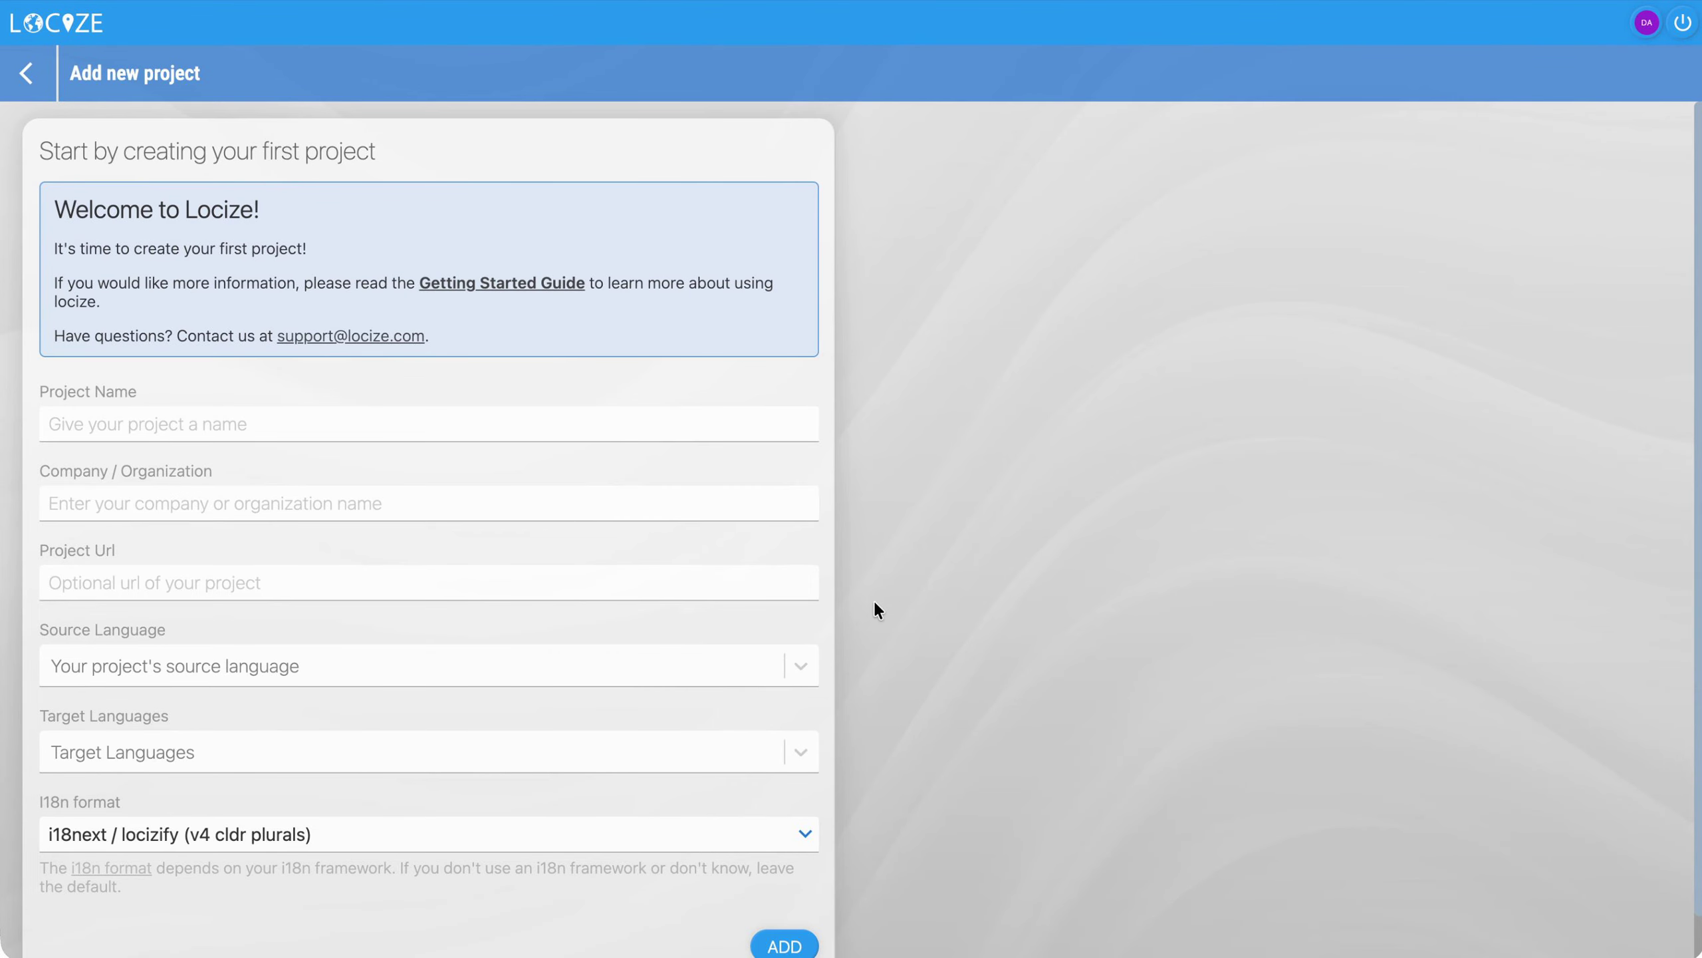
{"action": "scroll", "coordinate": [878, 610], "scroll_direction": "down", "scroll_amount": 2}
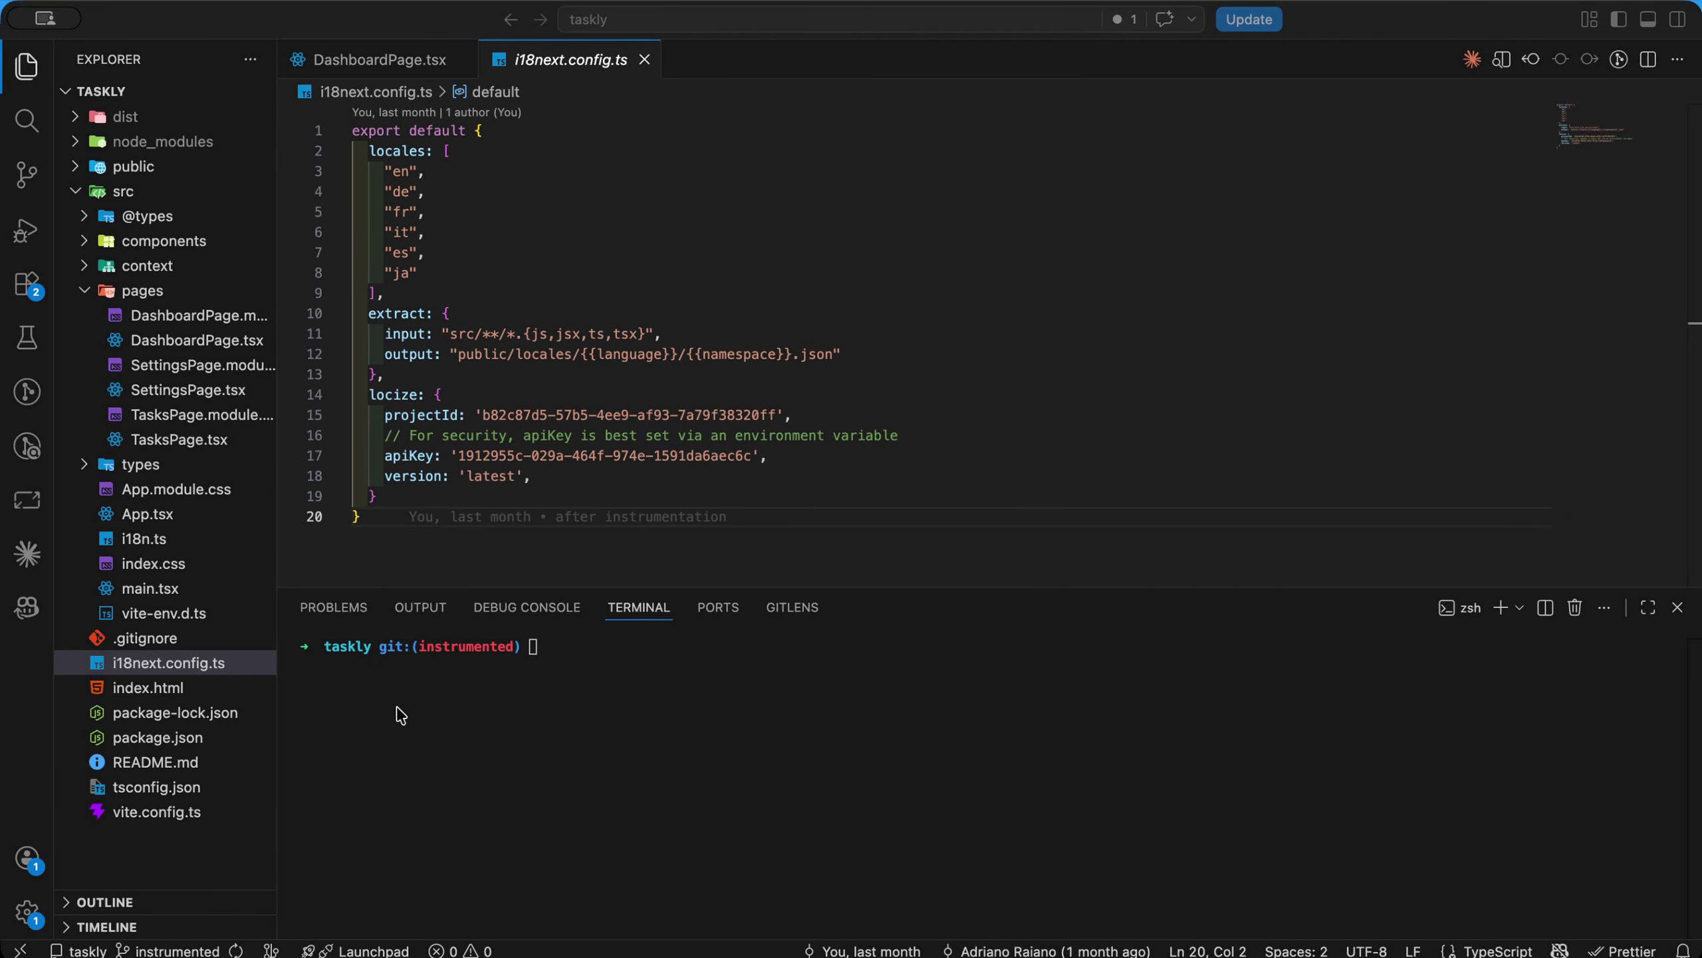
Switch to the taskly project in VS Code and run "npx i18next-cli locize-sync --help" in the terminal
{"action": "left_click", "coordinate": [989, 624]}
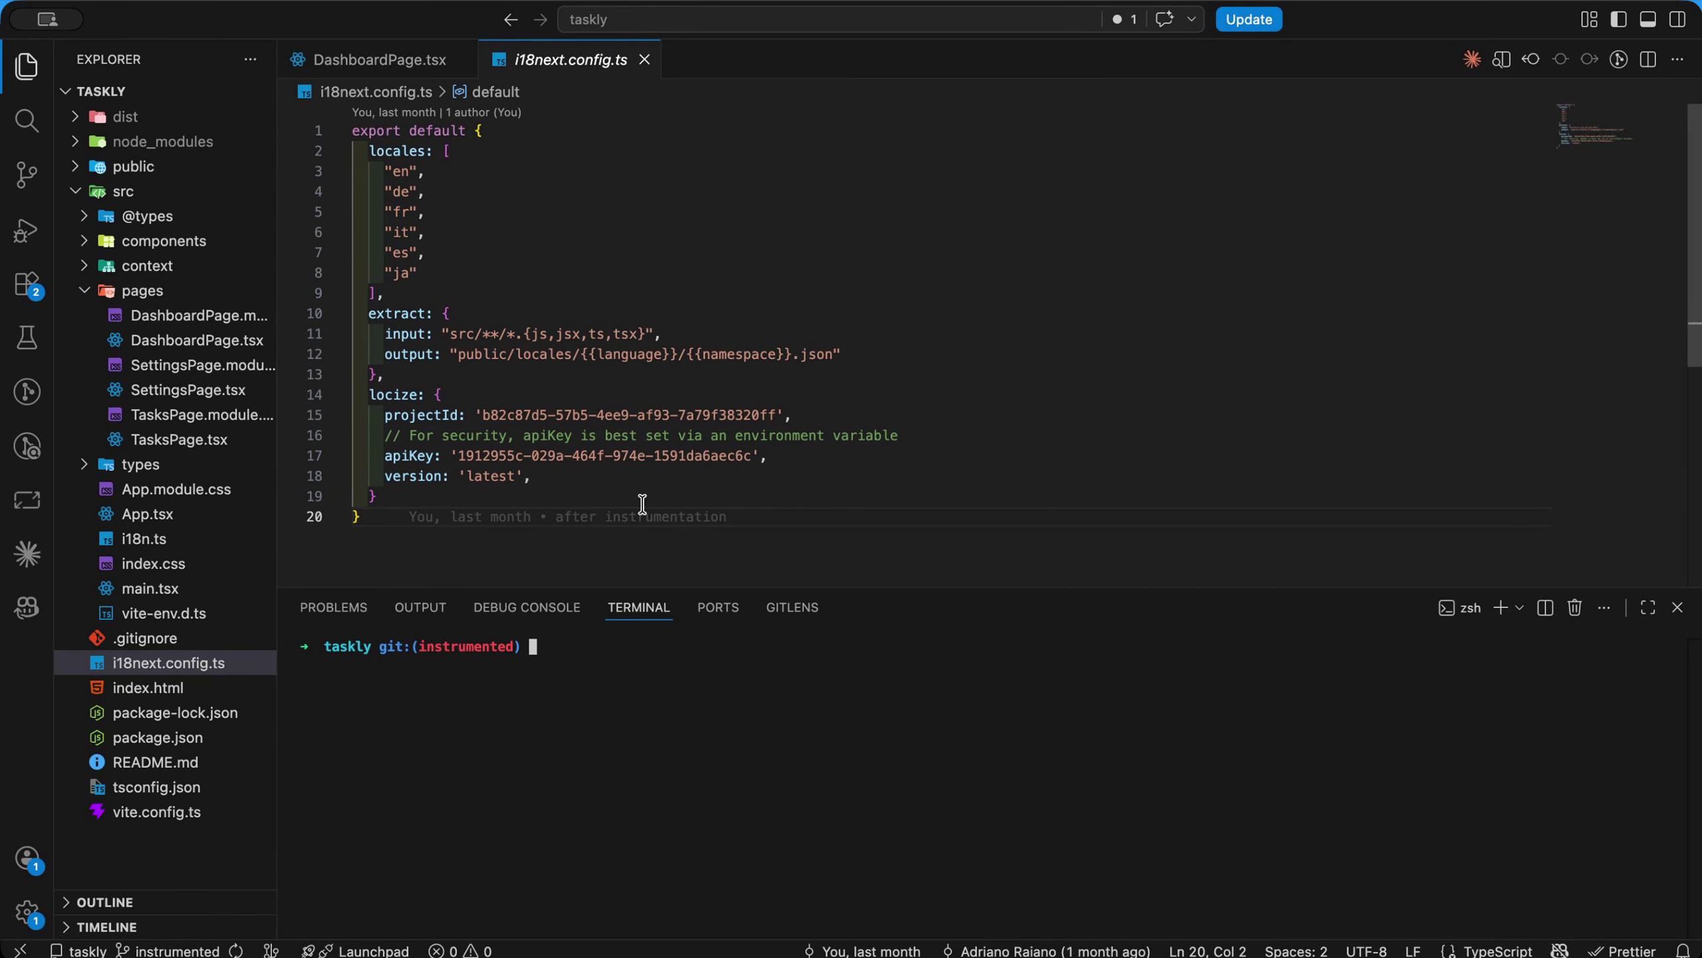
{"action": "type", "text": "npx i18"}
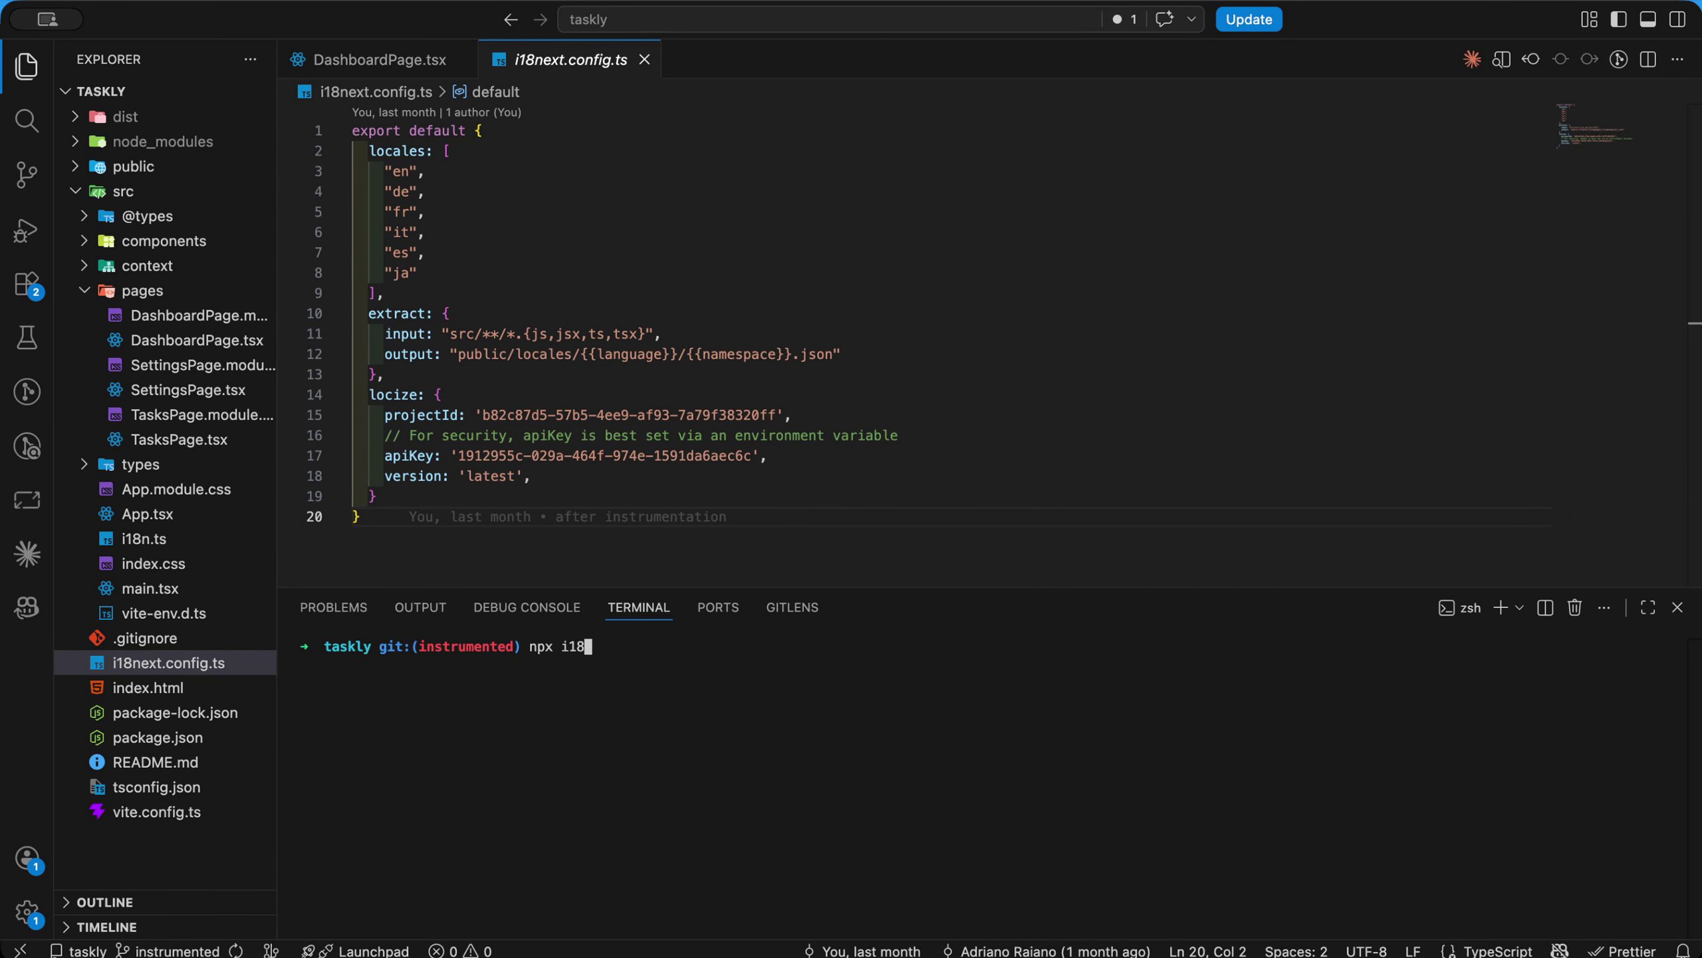
{"action": "type", "text": "next-cli locize-download"}
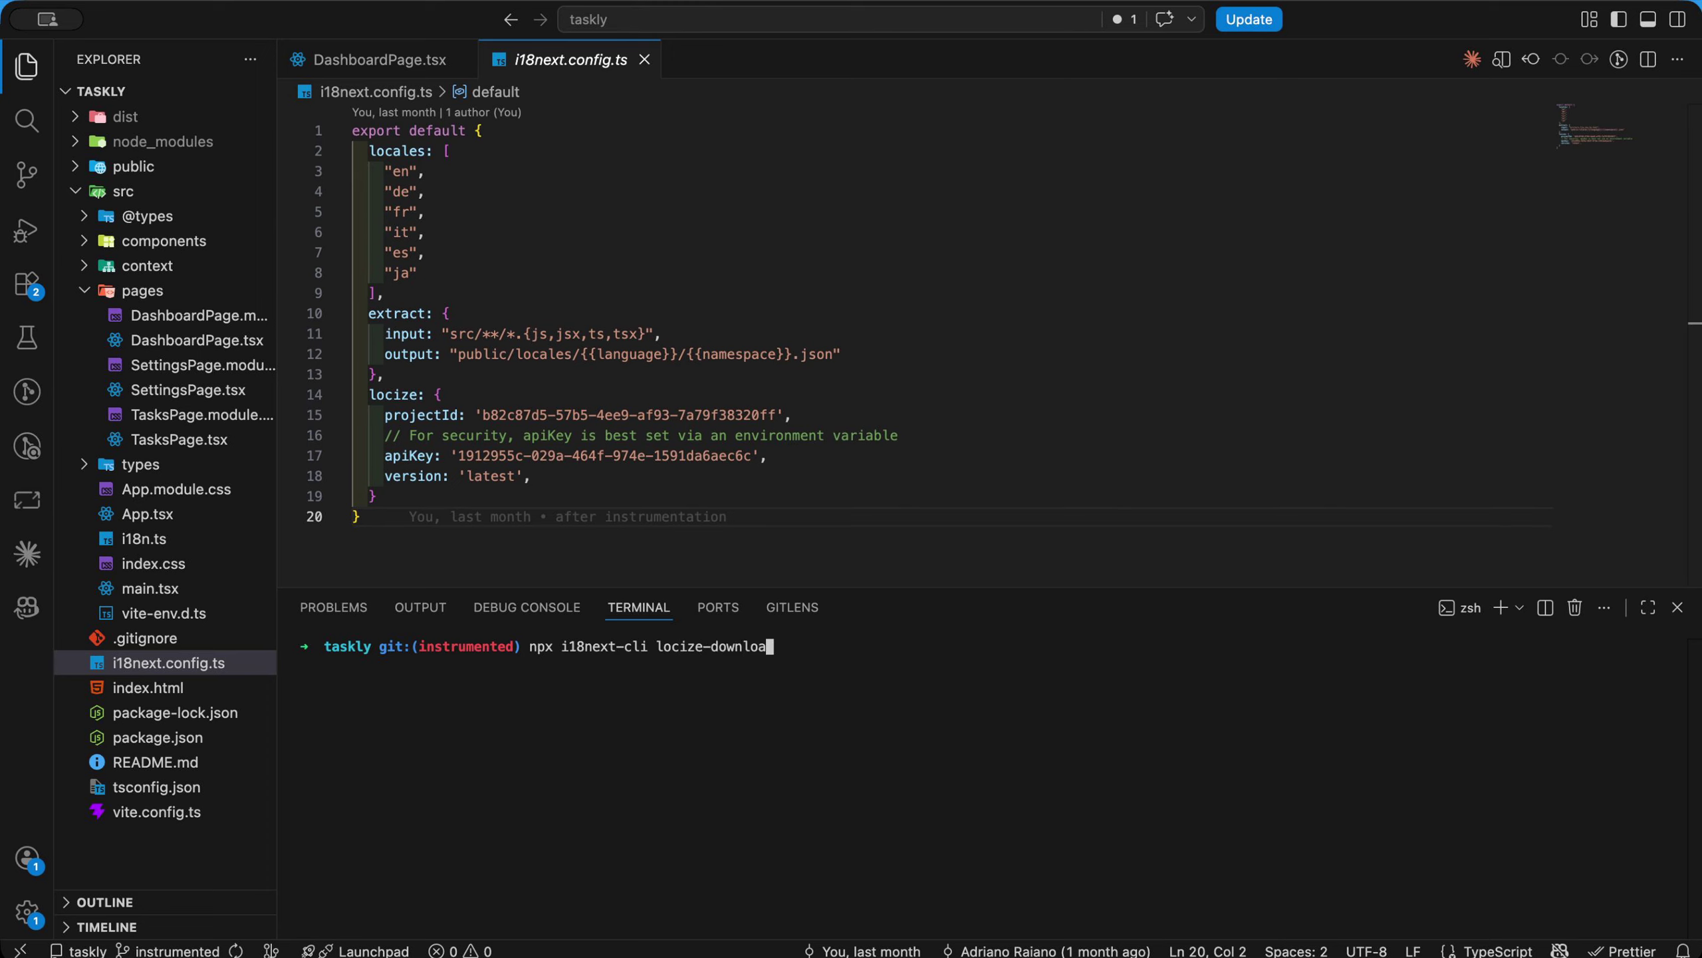
{"action": "key", "text": "BackSpace"}
{"action": "key", "text": "BackSpace"}
{"action": "key", "text": "BackSpace"}
{"action": "key", "text": "BackSpace"}
{"action": "key", "text": "BackSpace"}
{"action": "key", "text": "BackSpace"}
{"action": "key", "text": "BackSpace"}
{"action": "type", "text": "sync --help"}
{"action": "key", "text": "Return"}
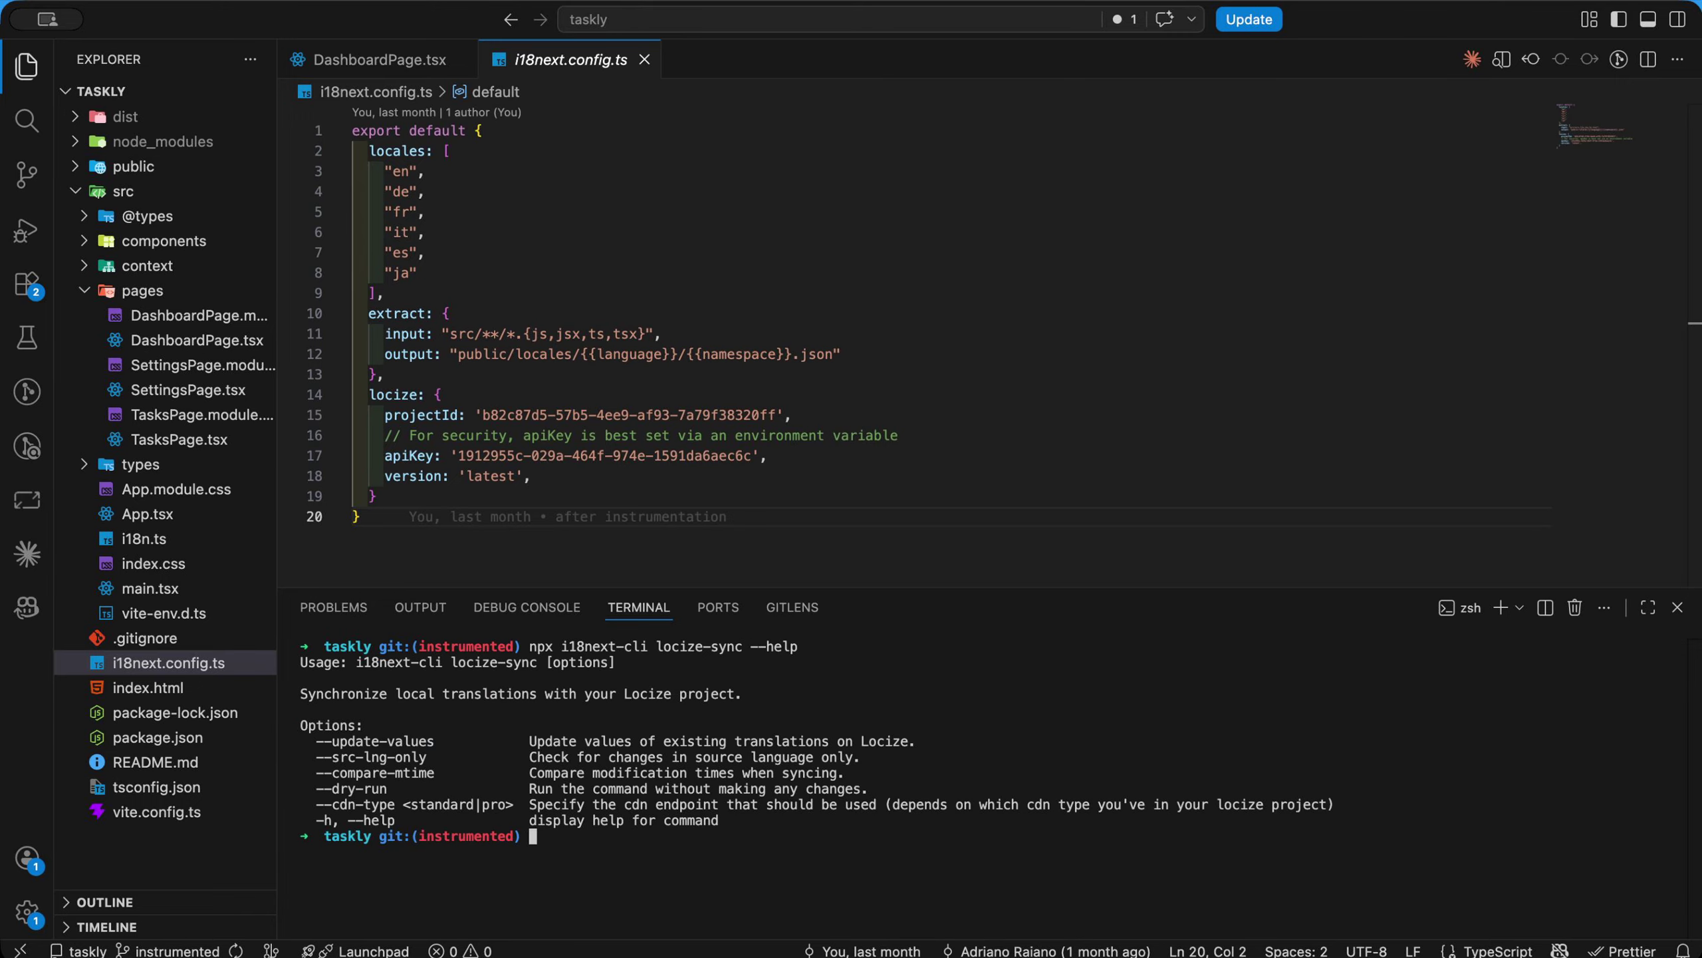
Run "npx locize-cli sync --help" in the terminal and read through the available options and examples
{"action": "type", "text": "npx locize-cli sync --help"}
{"action": "key", "text": "Return"}
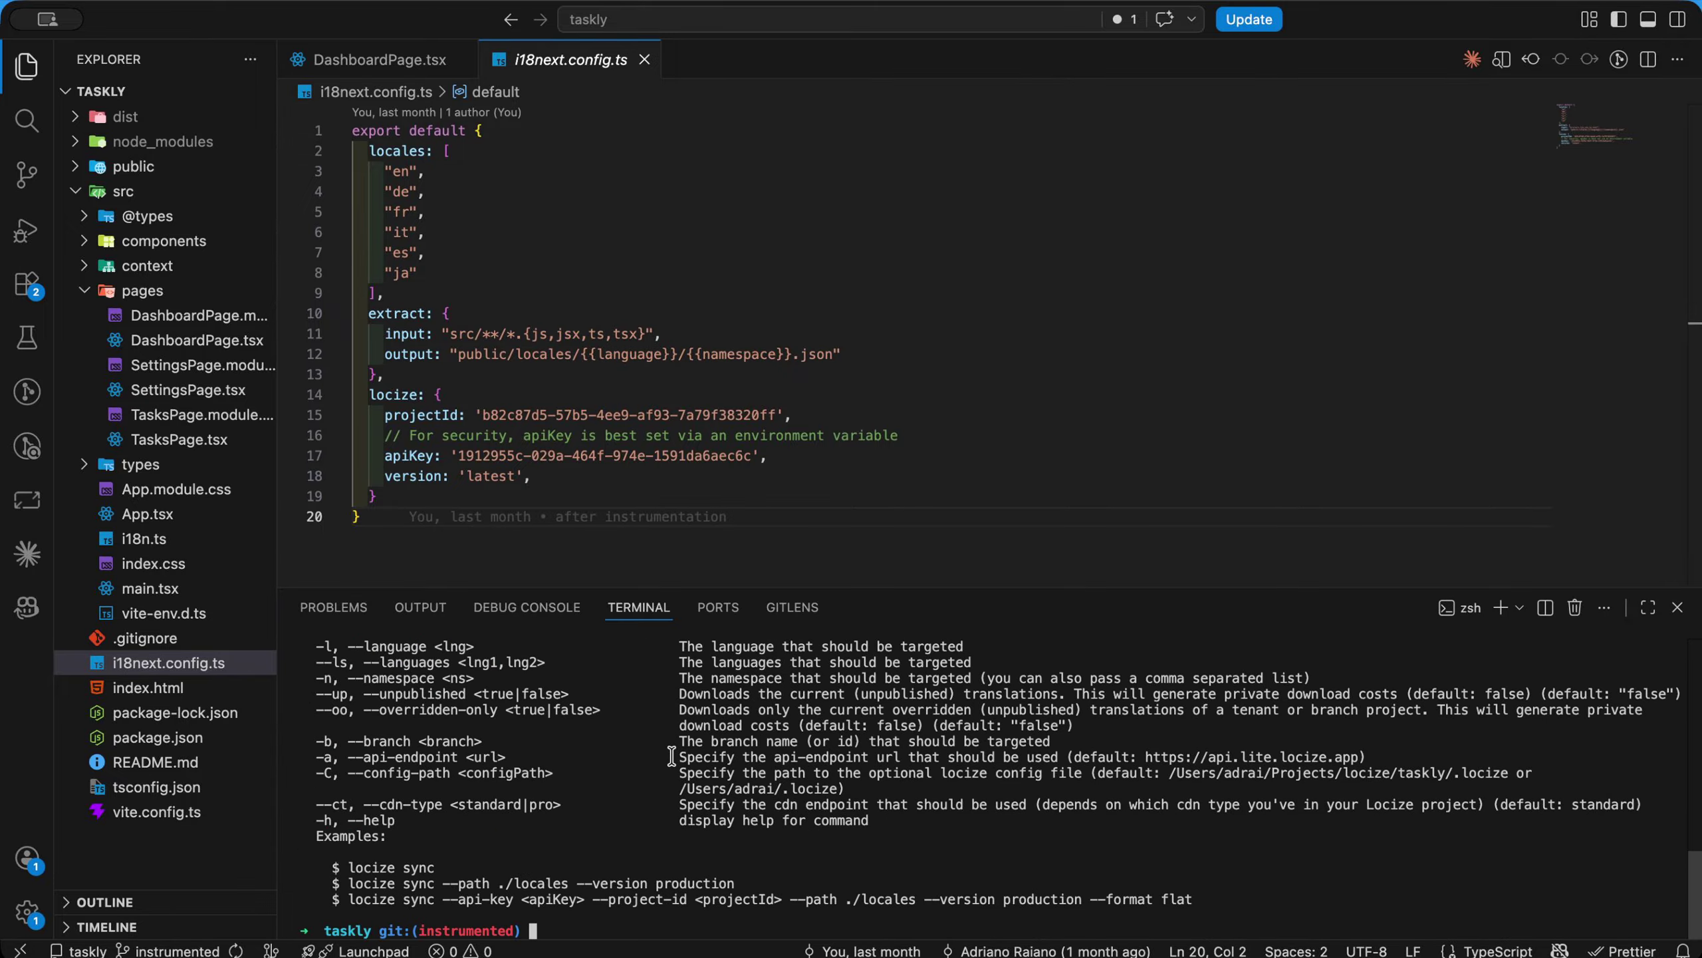
{"action": "scroll", "coordinate": [671, 756], "scroll_direction": "up", "scroll_amount": 10}
{"action": "scroll", "coordinate": [671, 755], "scroll_direction": "down", "scroll_amount": 15}
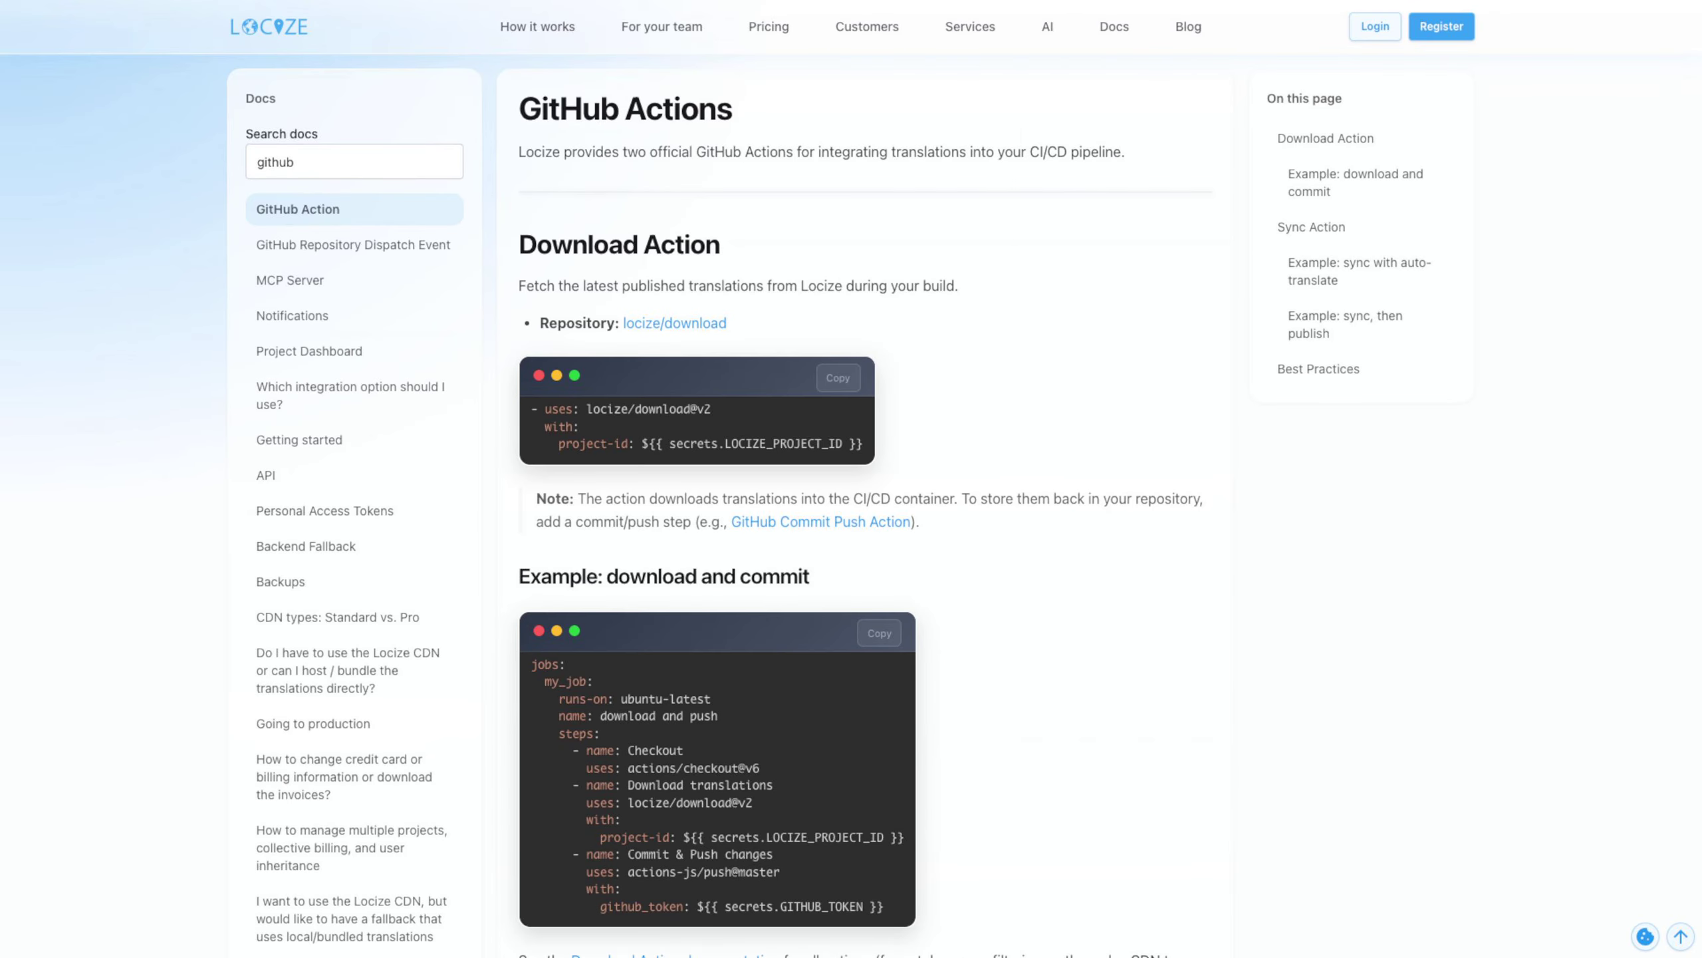
Read the GitHub Actions page in the Locize docs, covering the Download Action and Sync Action examples
{"action": "scroll", "coordinate": [851, 479], "scroll_direction": "down", "scroll_amount": 4}
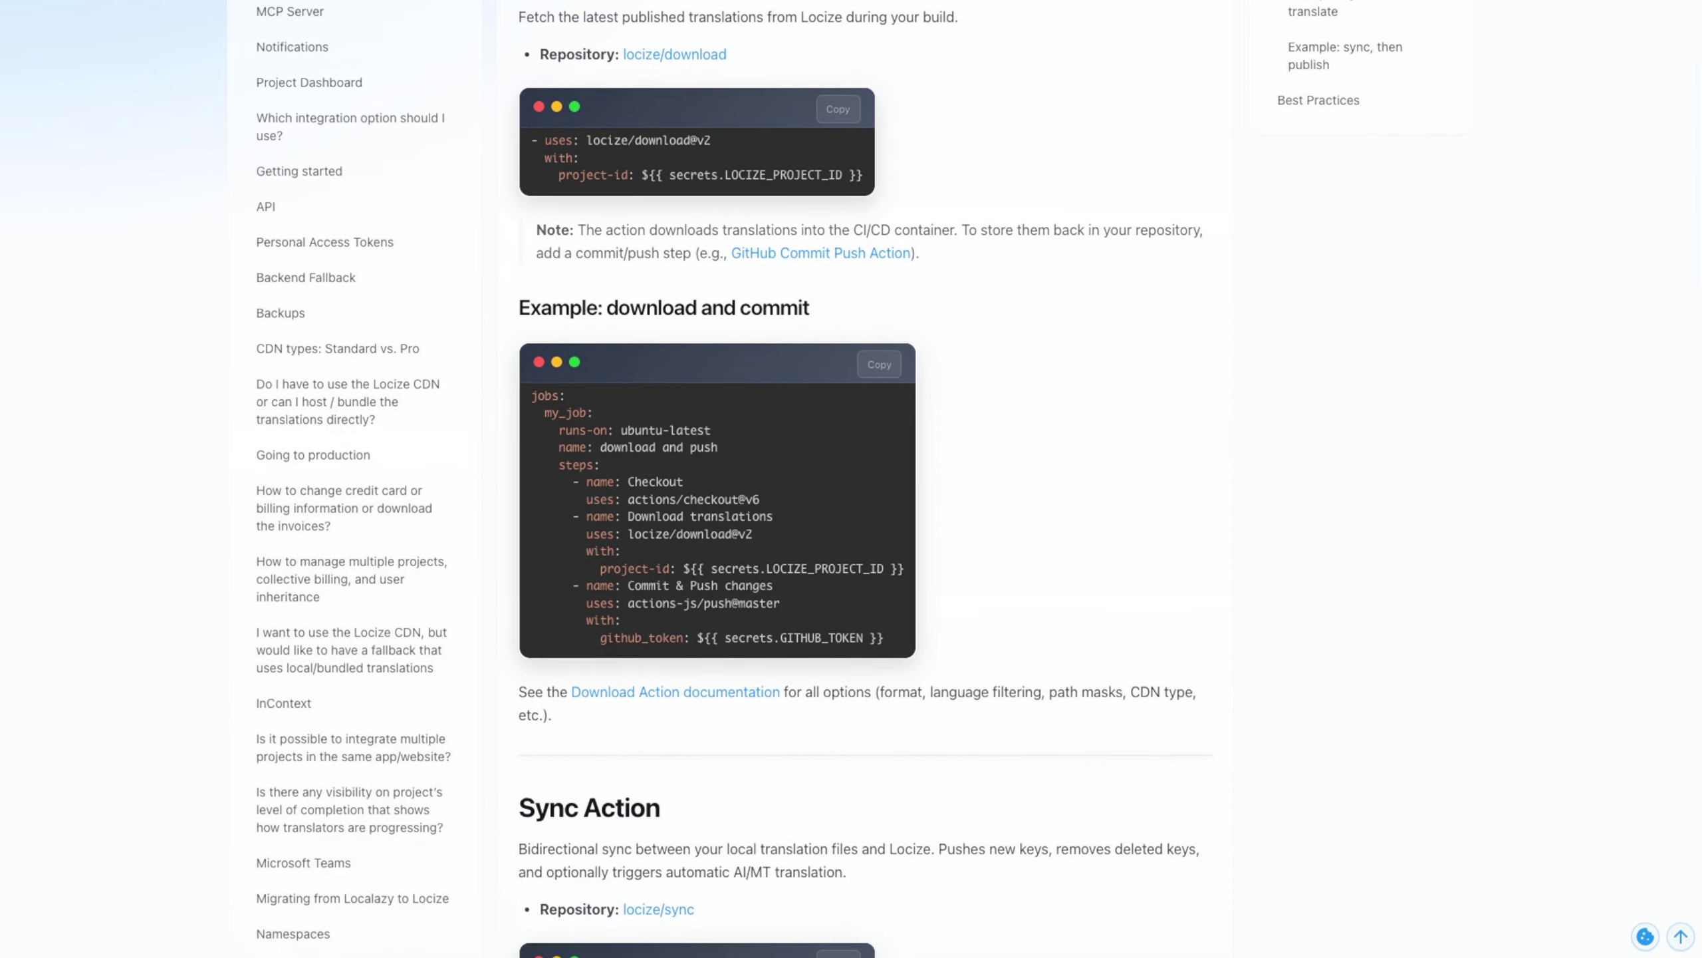
{"action": "scroll", "coordinate": [852, 479], "scroll_direction": "down", "scroll_amount": 8}
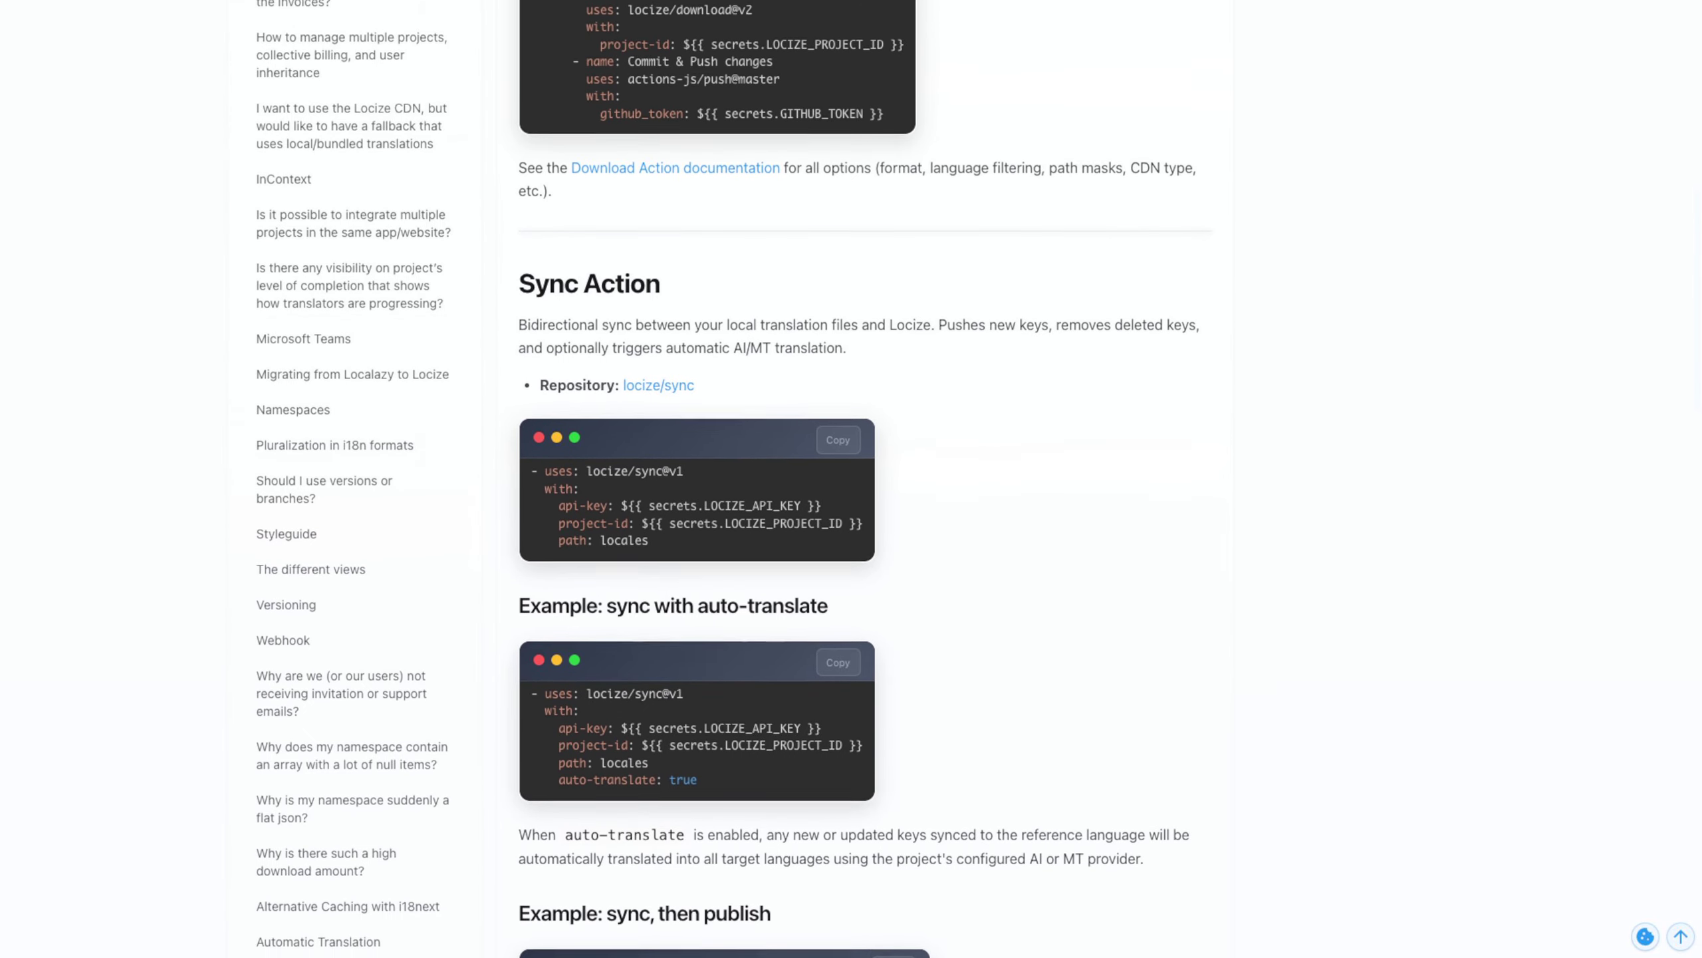
{"action": "scroll", "coordinate": [851, 479], "scroll_direction": "down", "scroll_amount": 10}
{"action": "scroll", "coordinate": [851, 479], "scroll_direction": "down", "scroll_amount": 2}
{"action": "scroll", "coordinate": [851, 479], "scroll_direction": "up", "scroll_amount": 1}
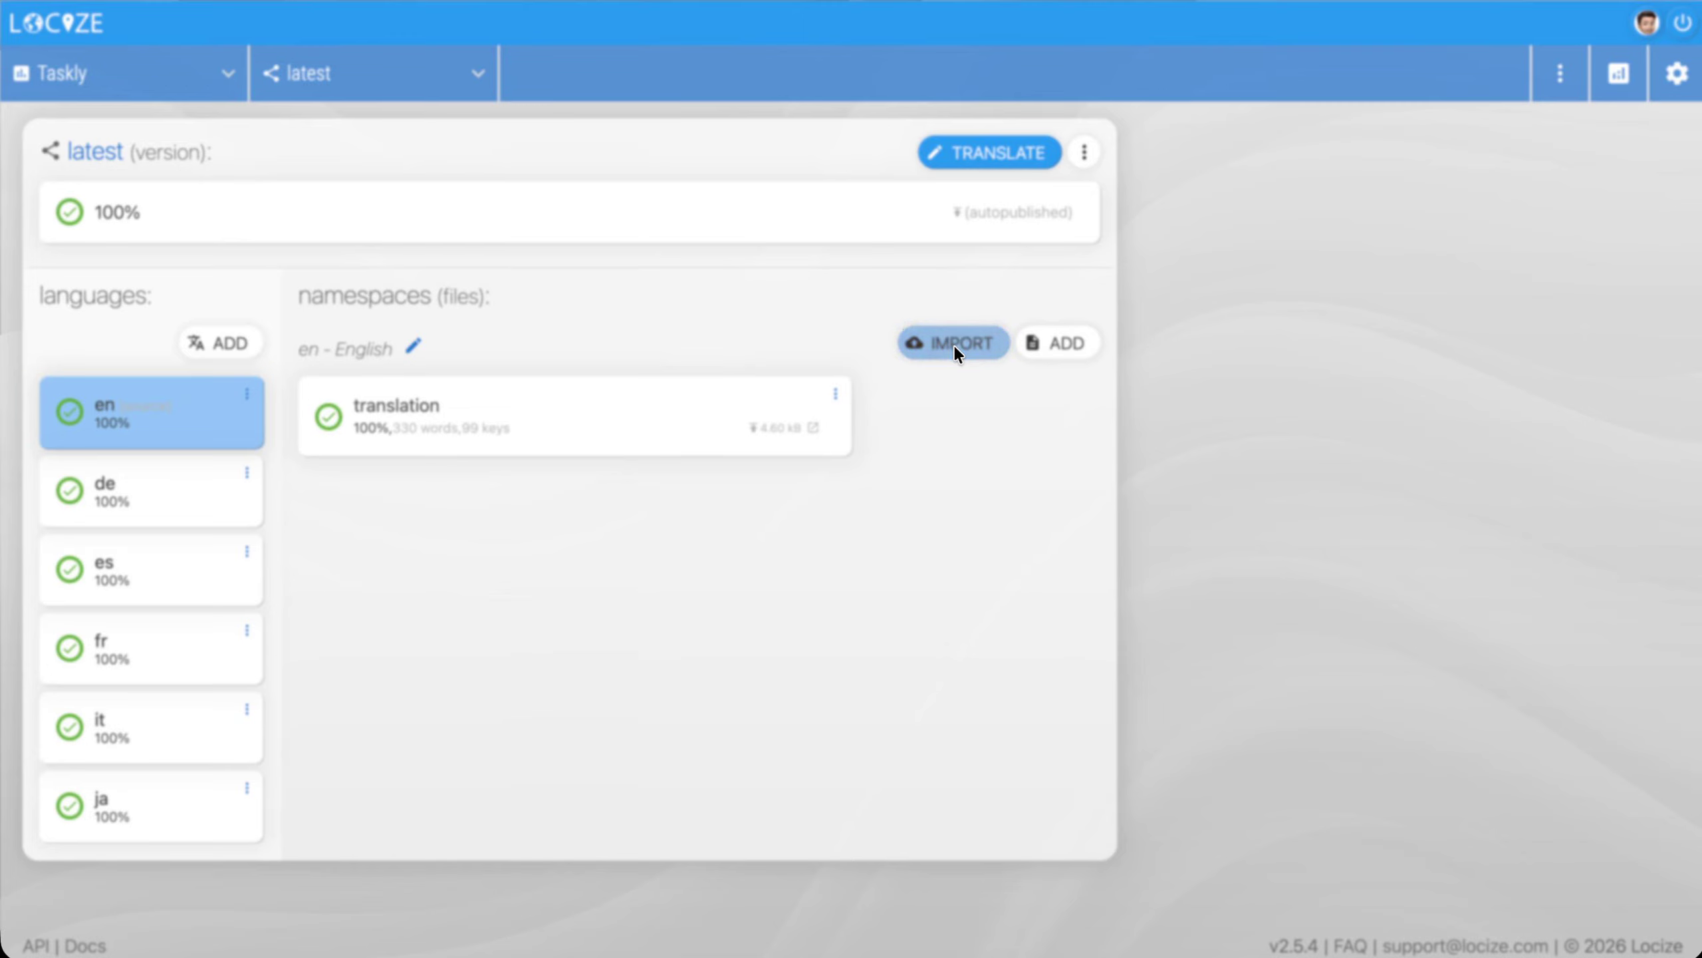
Import translation.pt.json into Taskly's latest version, adding the pt language, and review the imported segments in the CAT editor
{"action": "left_click", "coordinate": [953, 345]}
{"action": "left_click_drag", "start_coordinate": [1167, 238], "coordinate": [869, 504]}
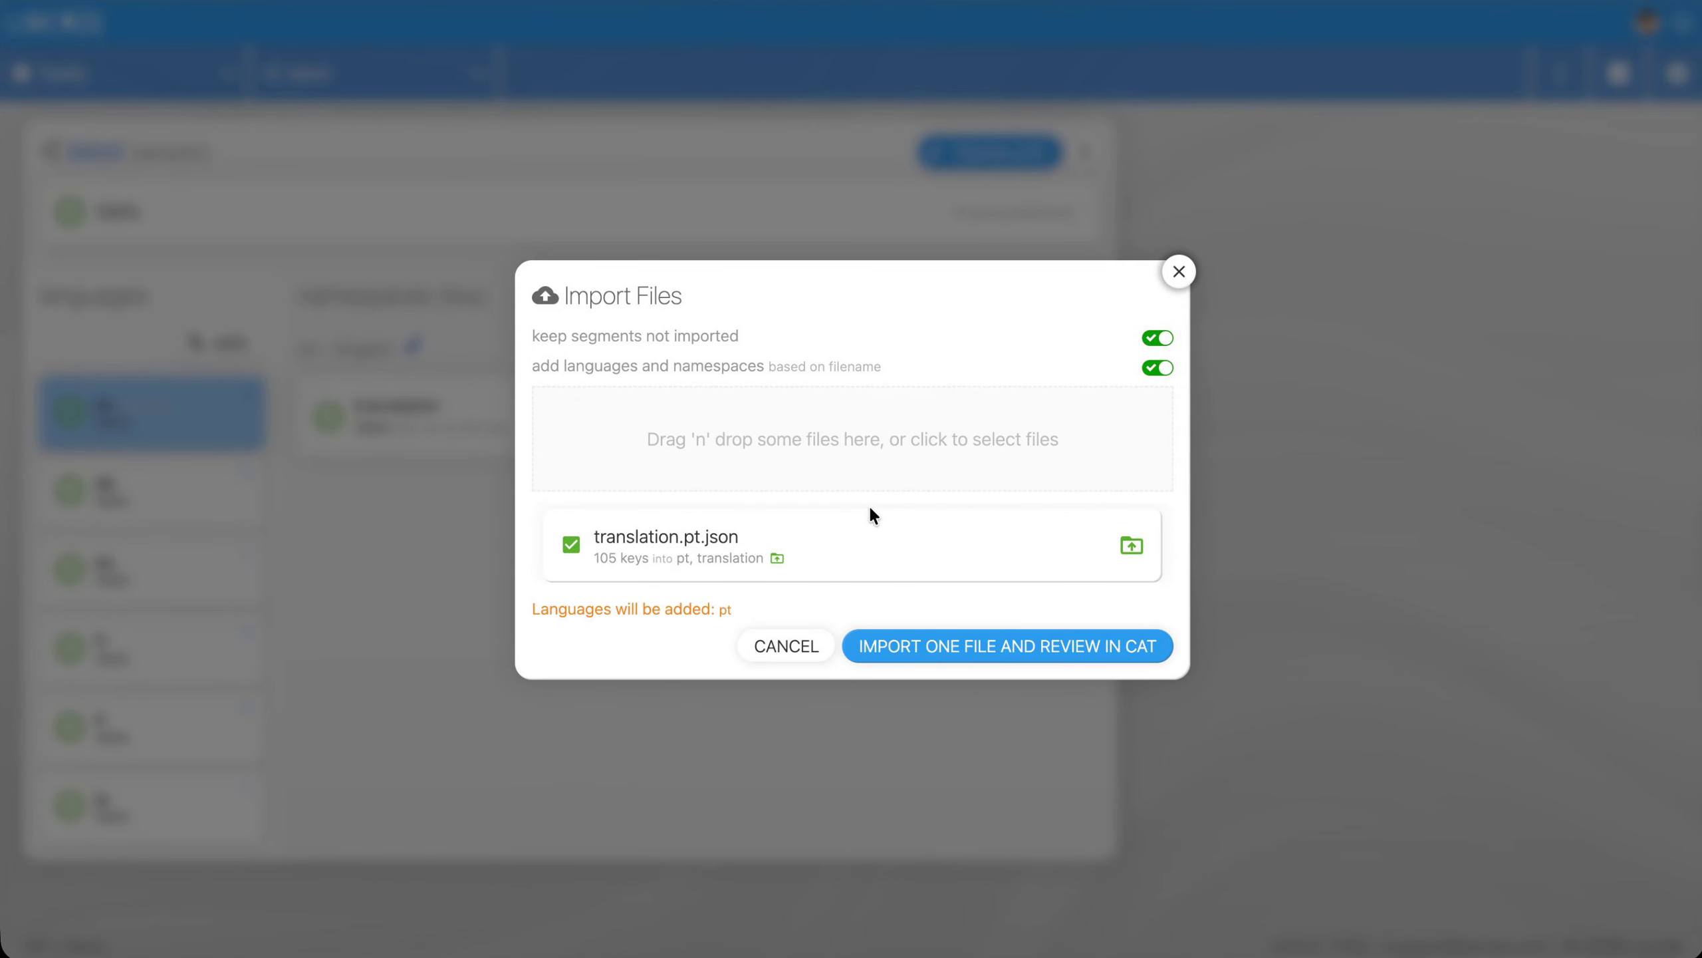
{"action": "left_click", "coordinate": [1029, 660]}
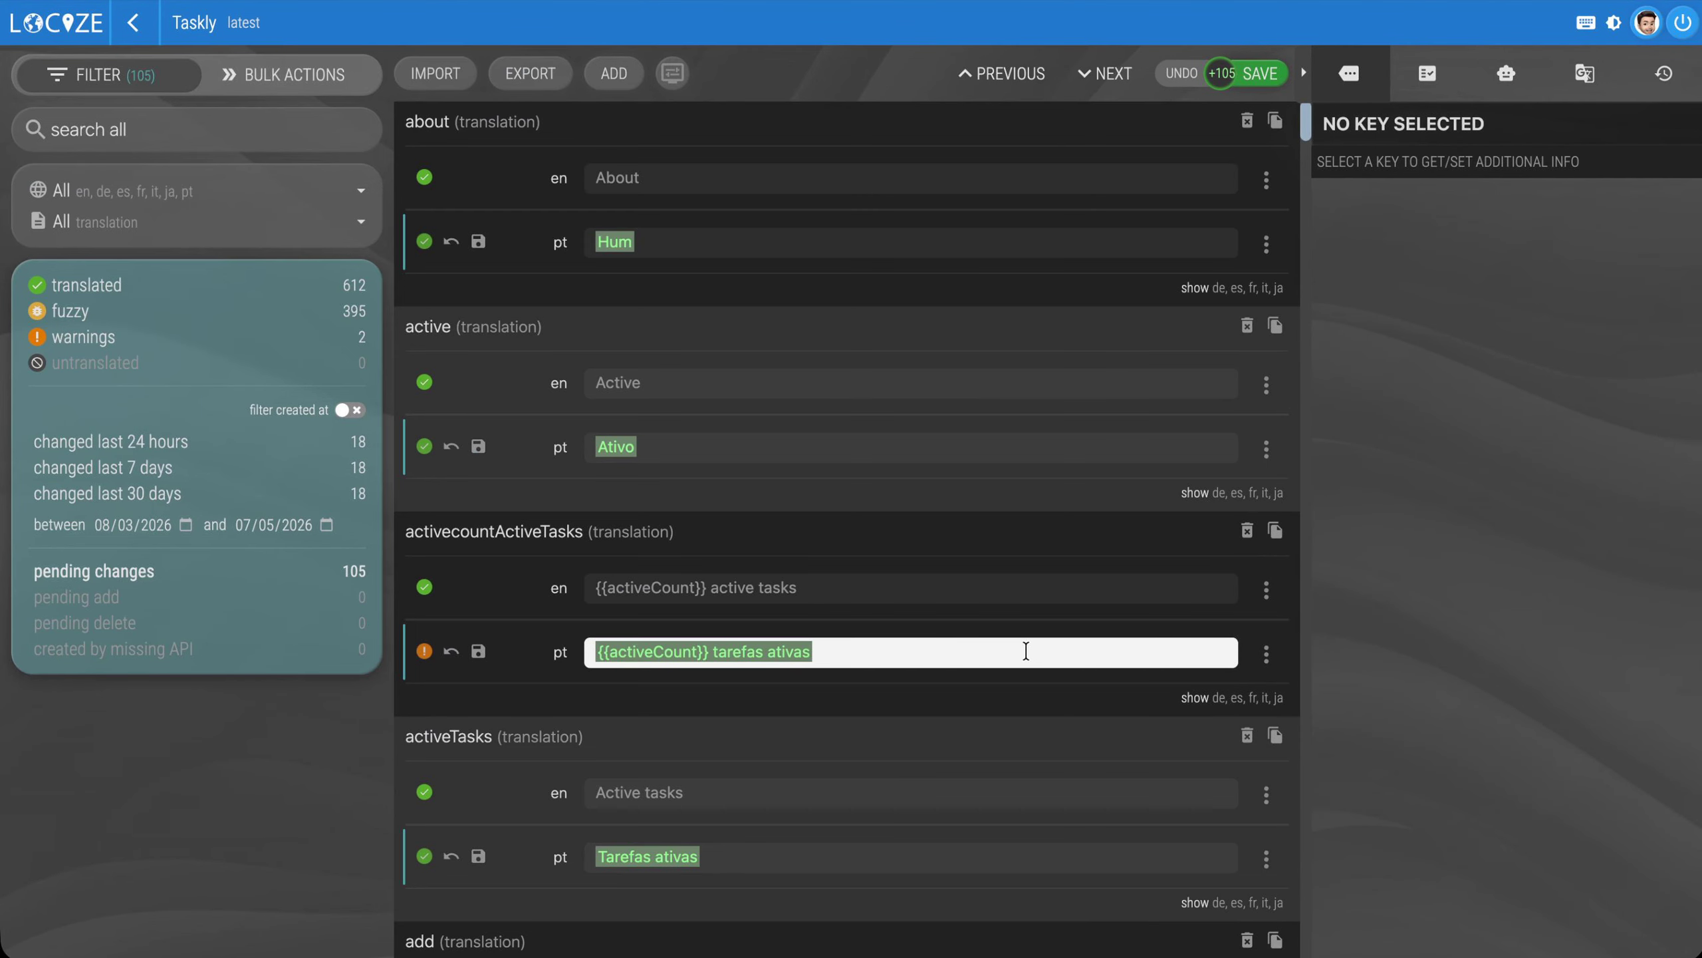
{"action": "scroll", "coordinate": [1024, 624], "scroll_direction": "down", "scroll_amount": 8}
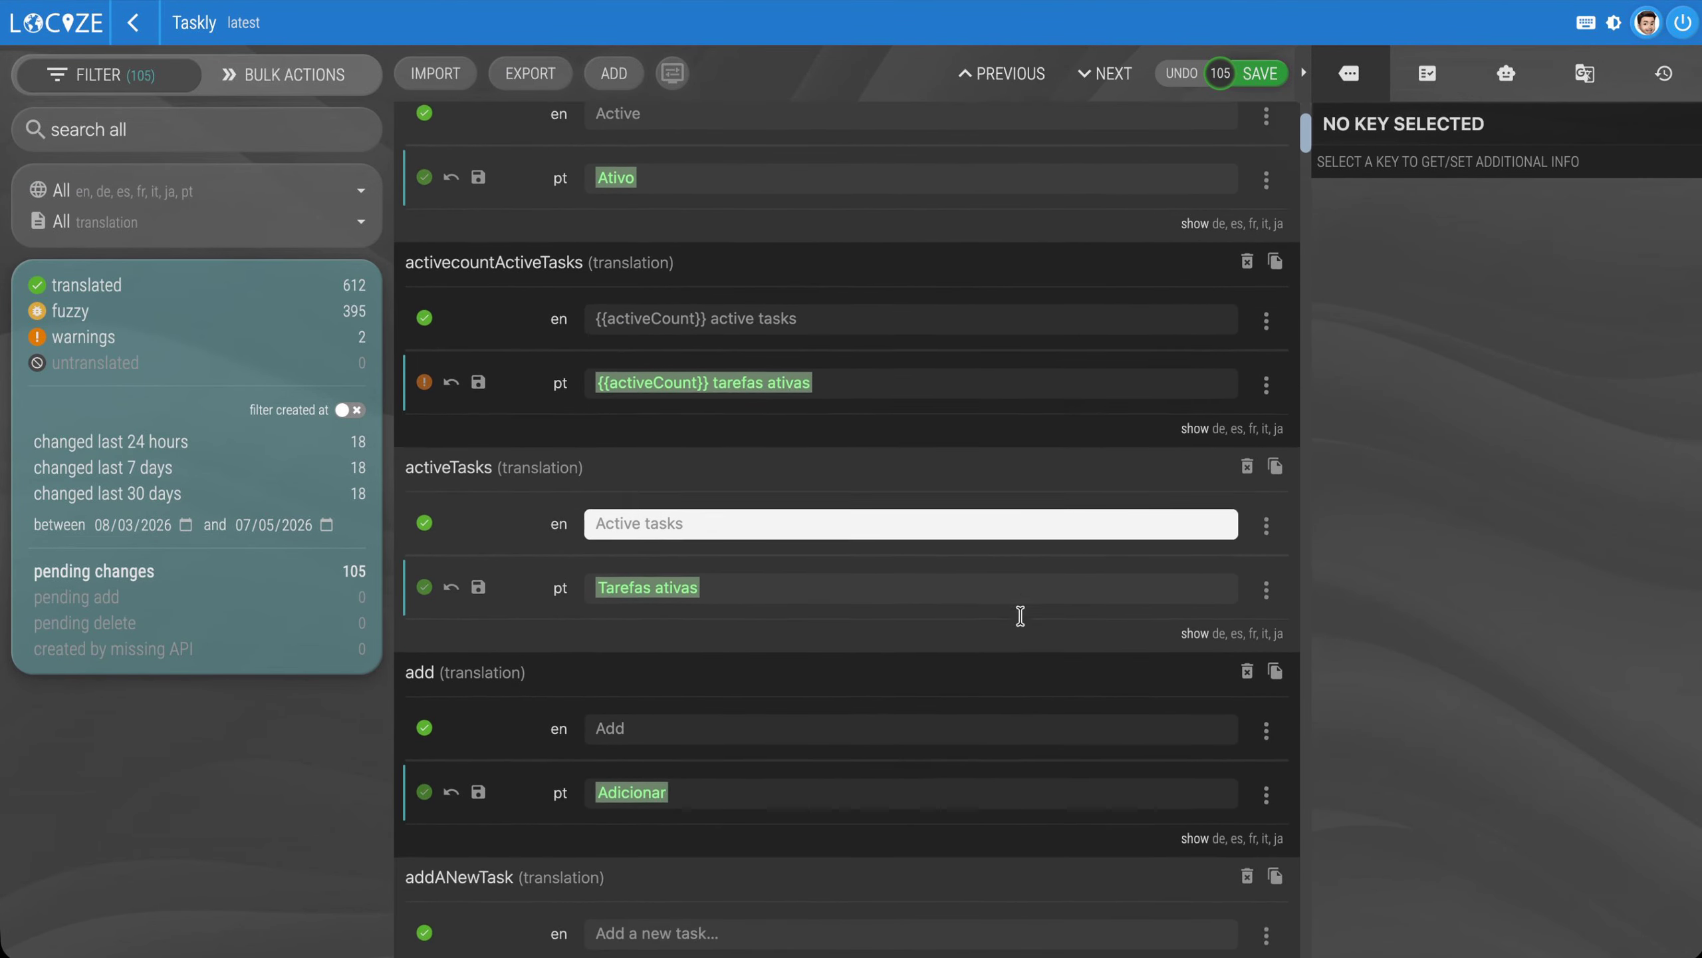
{"action": "scroll", "coordinate": [1018, 607], "scroll_direction": "down", "scroll_amount": 8}
{"action": "scroll", "coordinate": [1046, 530], "scroll_direction": "up", "scroll_amount": 16}
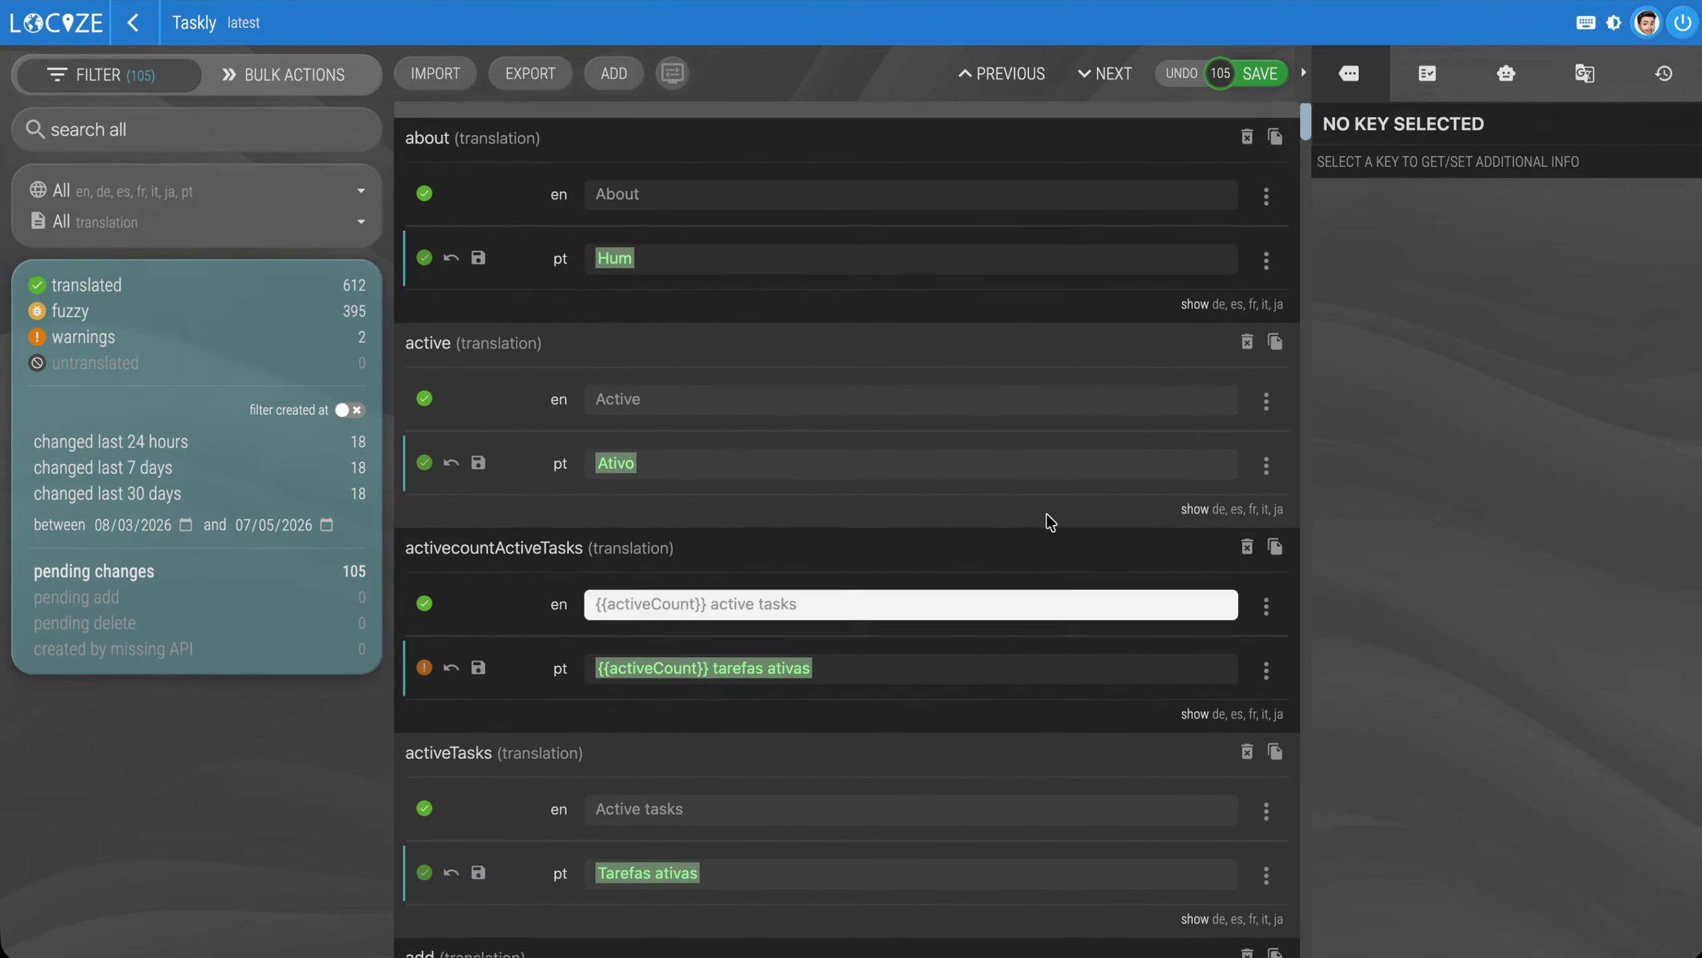
Save the pending imported Portuguese translations, return to the project overview and reopen the editor for Taskly's latest version
{"action": "left_click", "coordinate": [1271, 76]}
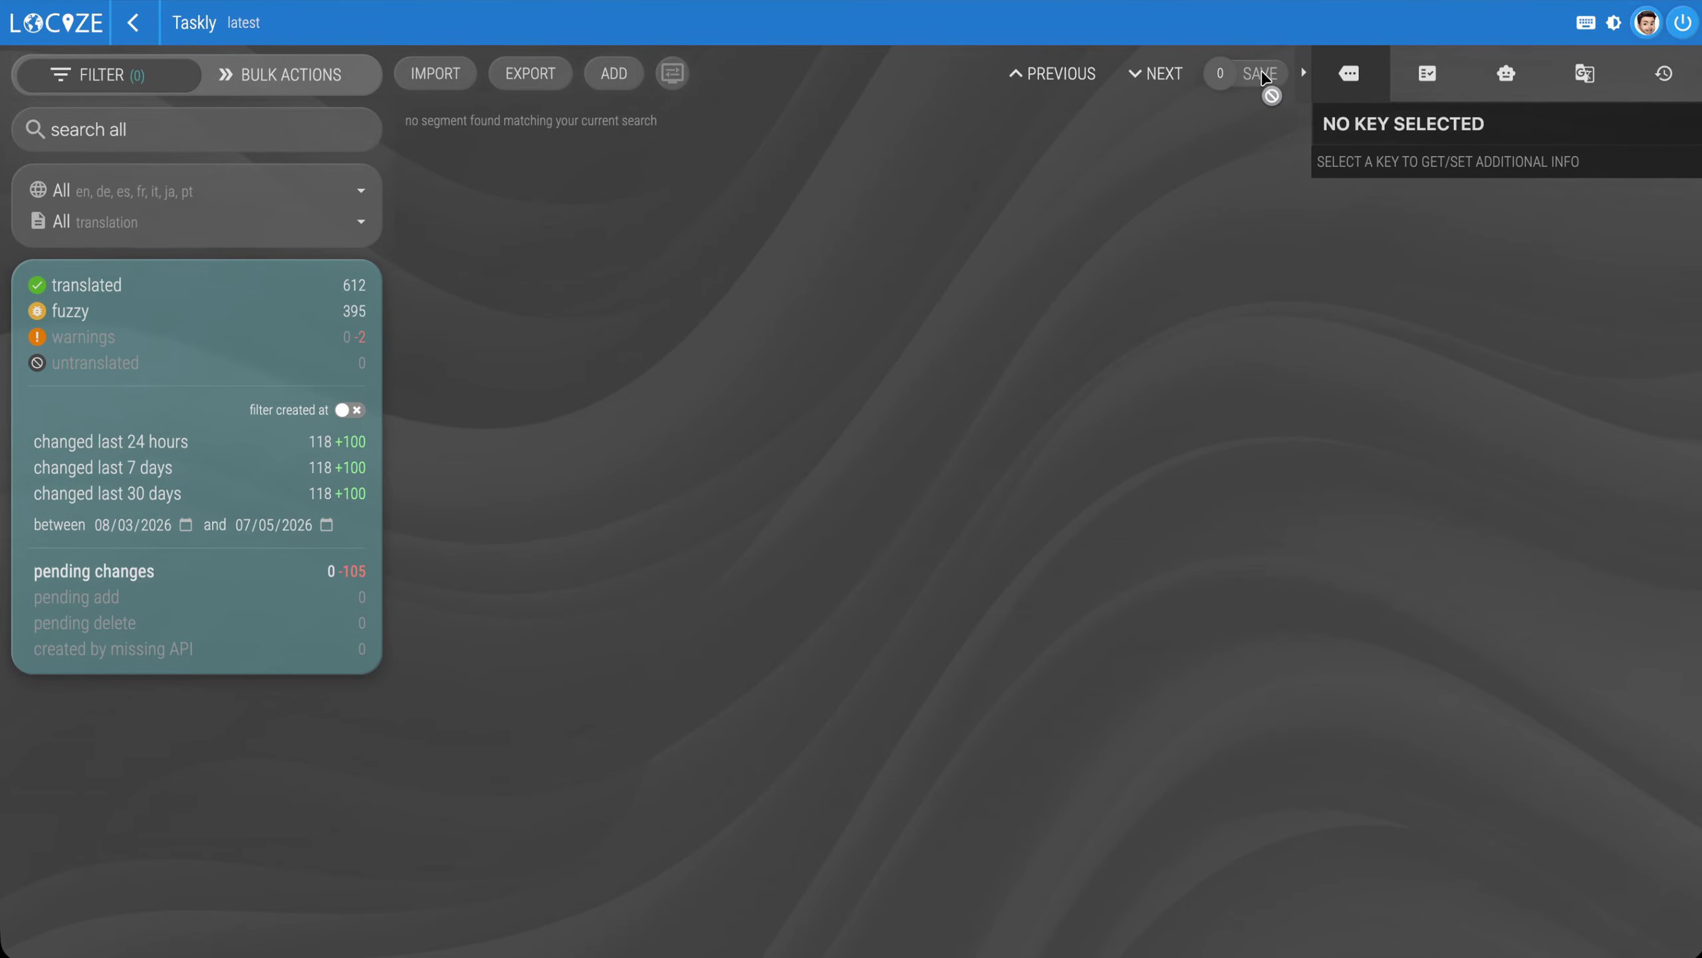
{"action": "left_click", "coordinate": [133, 24]}
{"action": "left_click", "coordinate": [169, 893]}
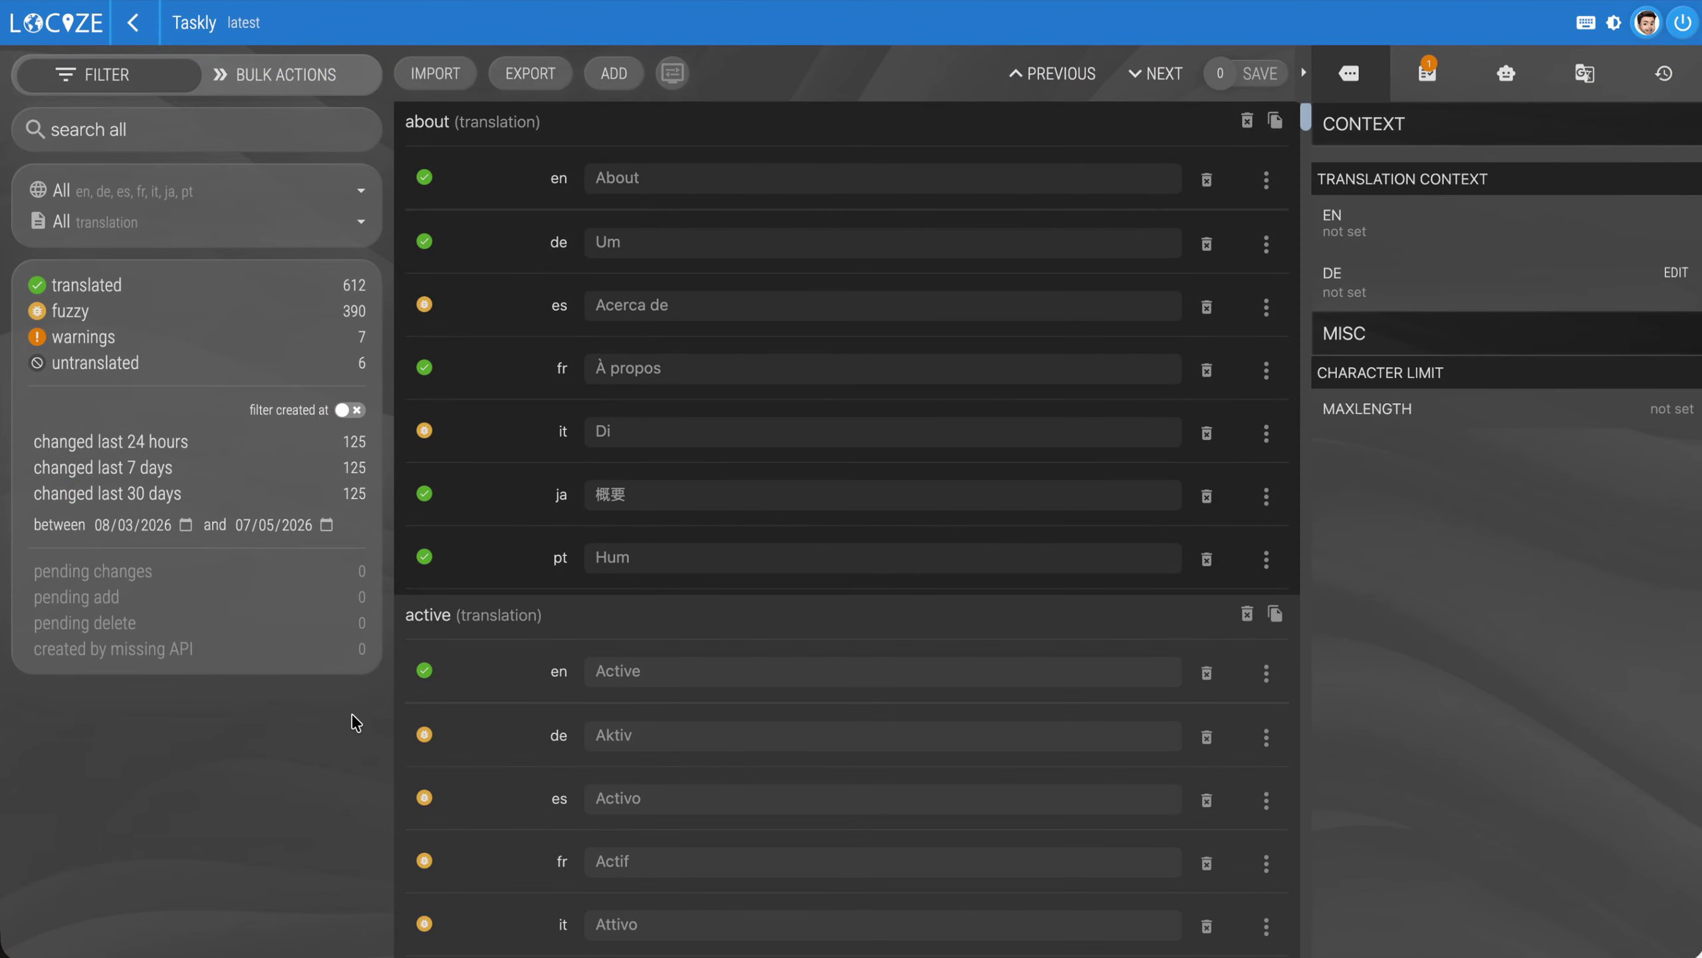
Filter the segments by fuzzy, untranslated and translated status in turn, then clear the status filter
{"action": "left_click", "coordinate": [71, 315]}
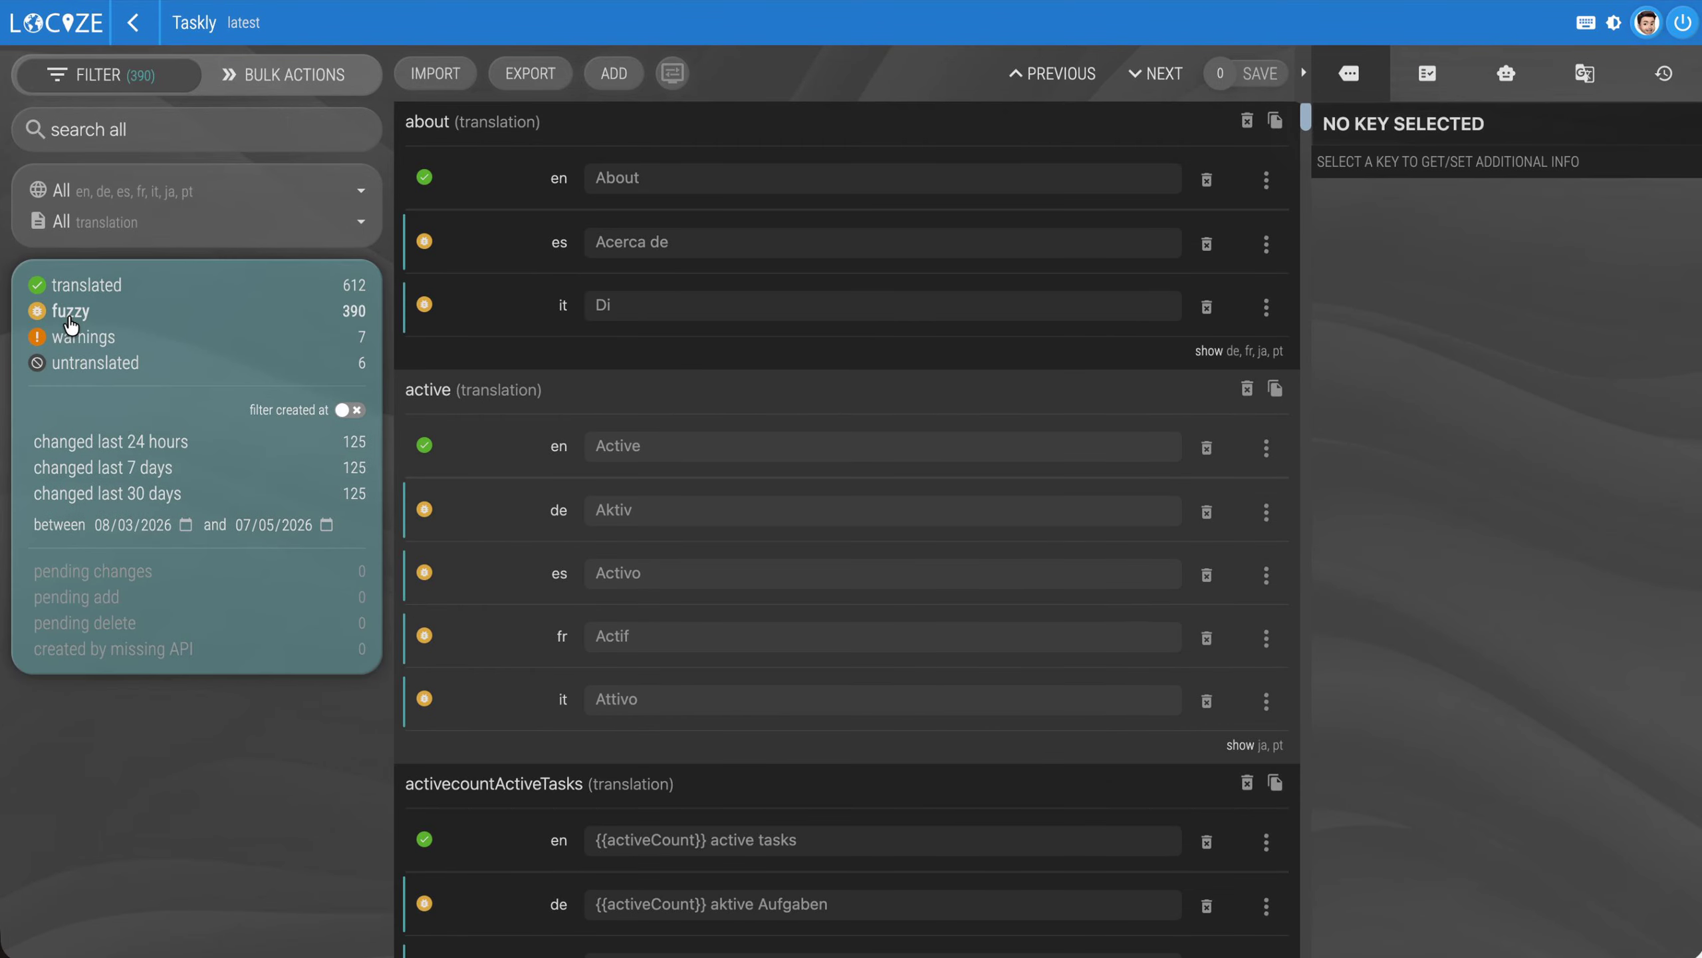
{"action": "left_click", "coordinate": [85, 367]}
{"action": "left_click", "coordinate": [65, 312]}
{"action": "left_click", "coordinate": [66, 288]}
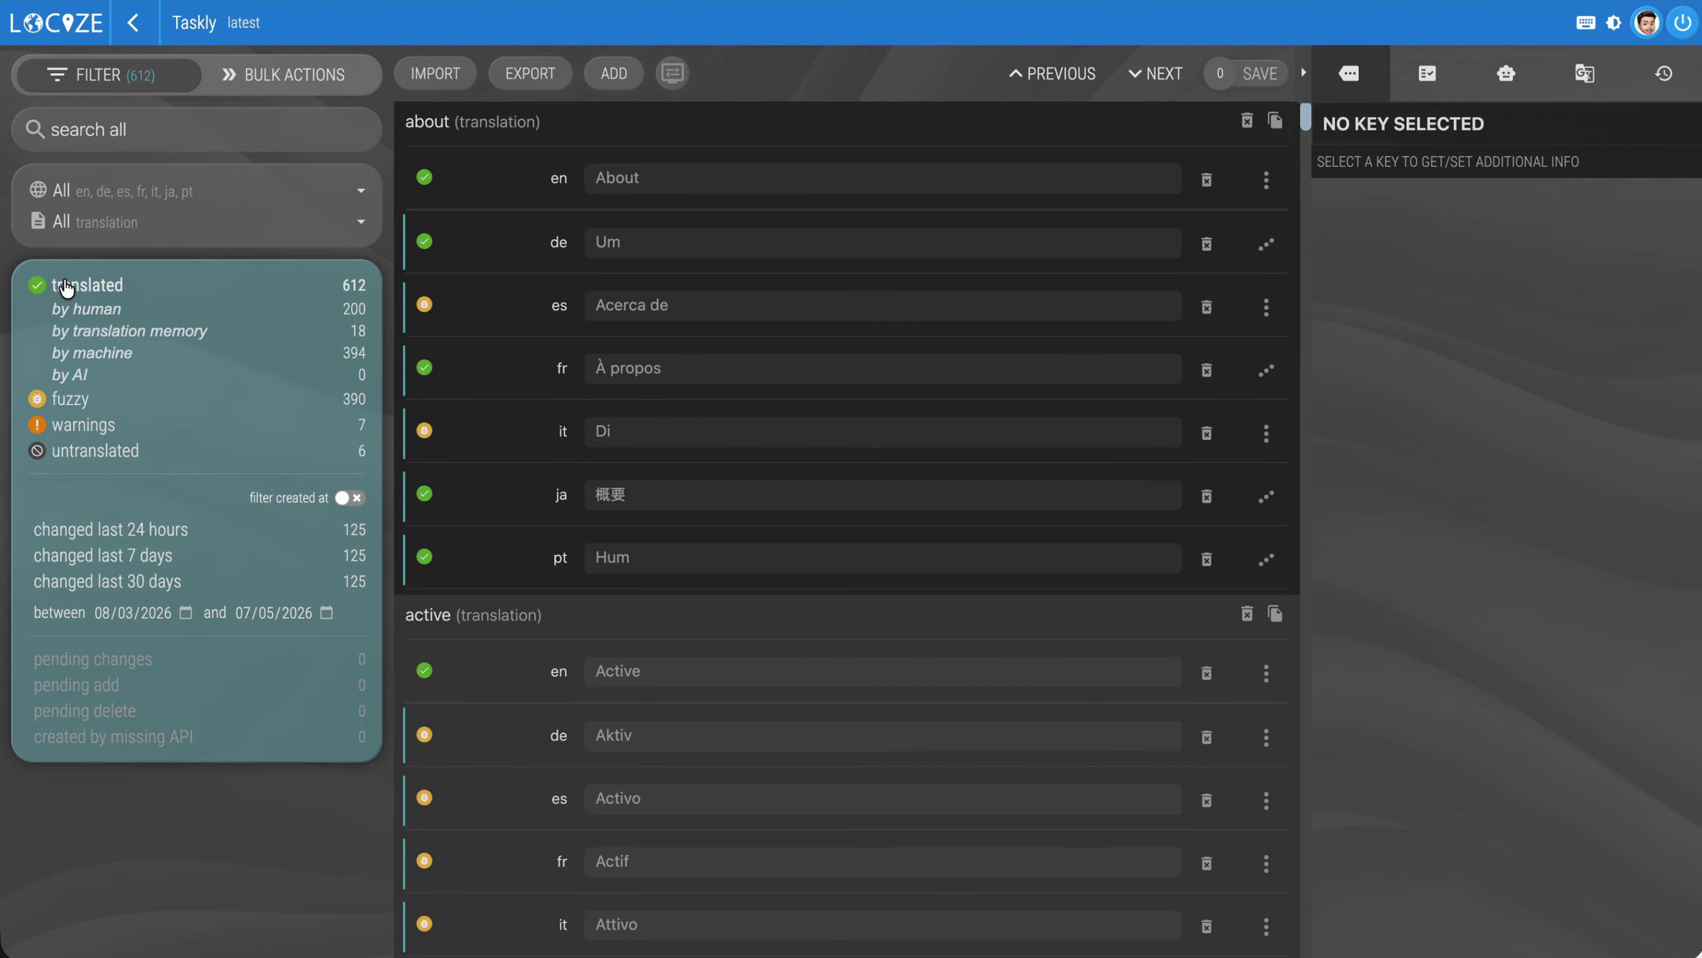
{"action": "left_click", "coordinate": [80, 284]}
Filter the segment list to the German (de) language only
{"action": "left_click", "coordinate": [167, 189]}
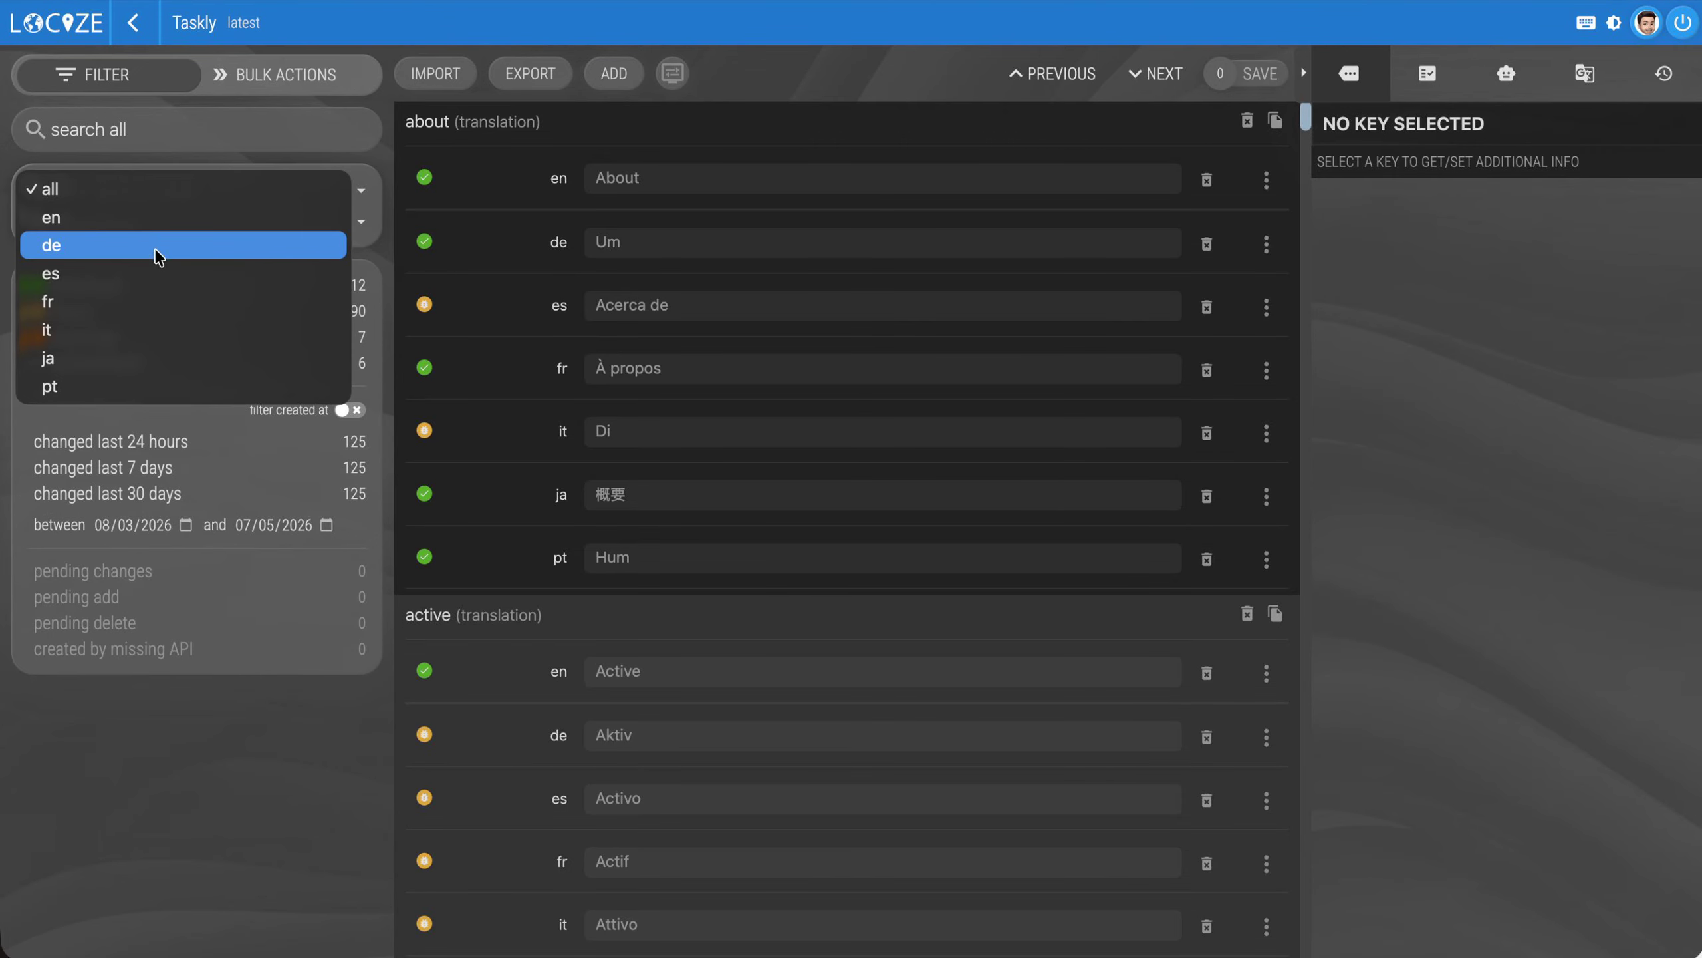
{"action": "left_click", "coordinate": [154, 247]}
{"action": "left_click", "coordinate": [156, 240]}
{"action": "left_click", "coordinate": [153, 248]}
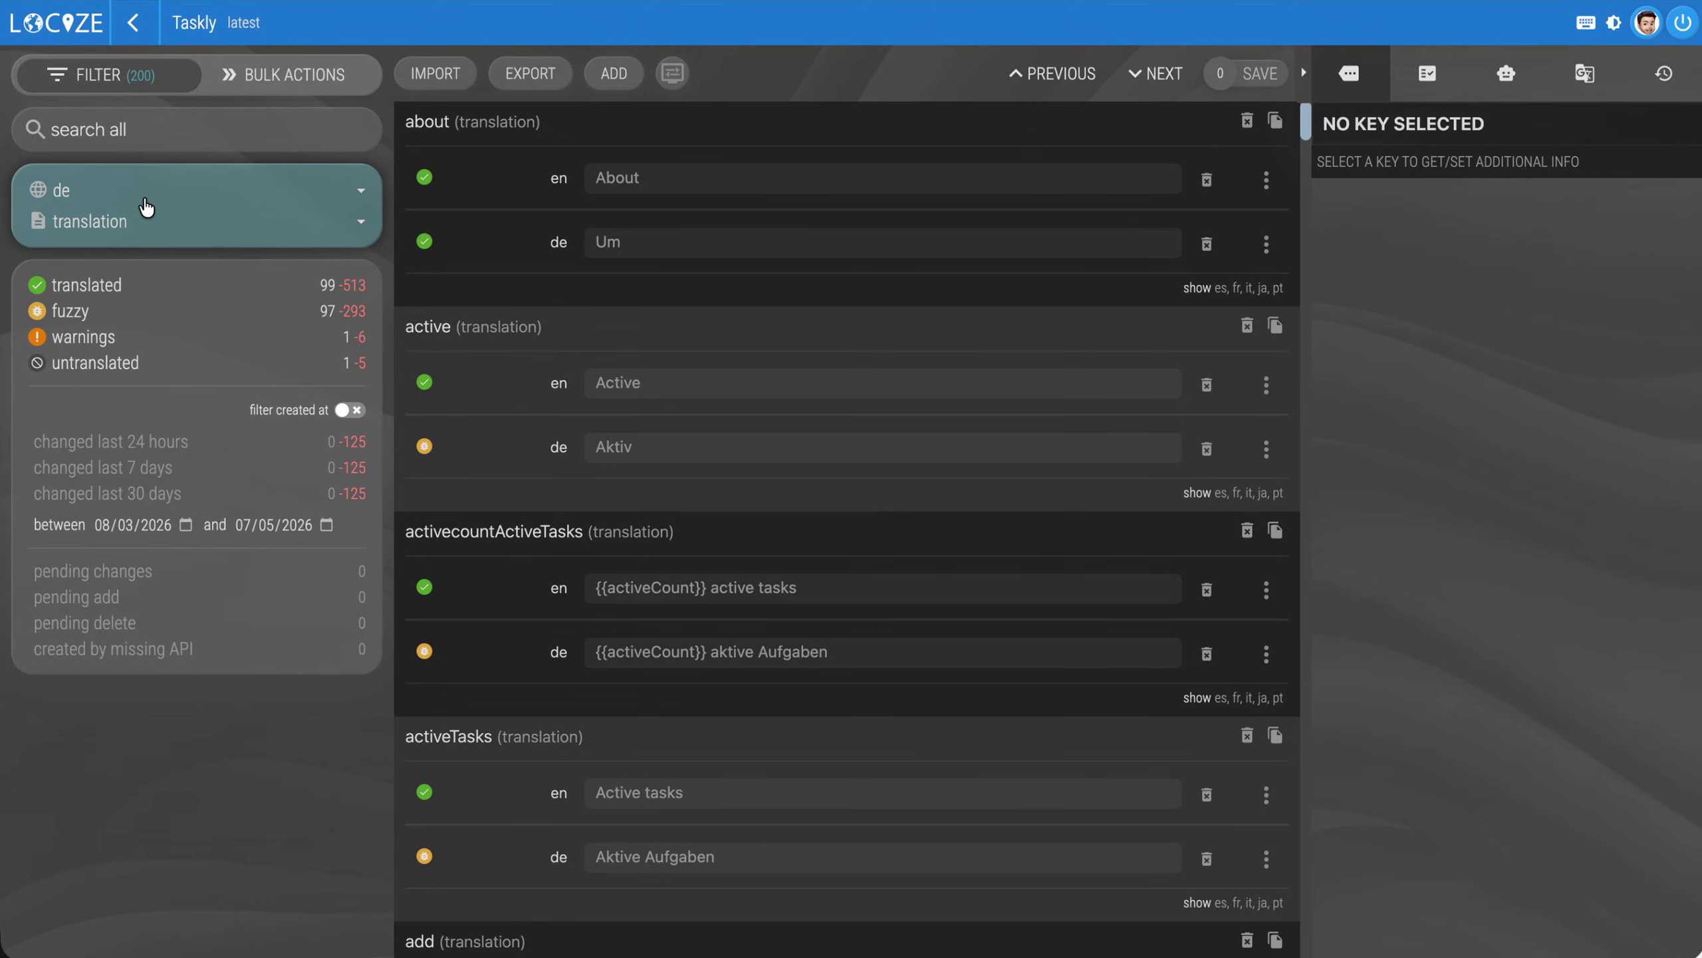
Search the segments for "dail" with all languages shown, then change the search to "daylig"
{"action": "left_click", "coordinate": [165, 127]}
{"action": "type", "text": "daily"}
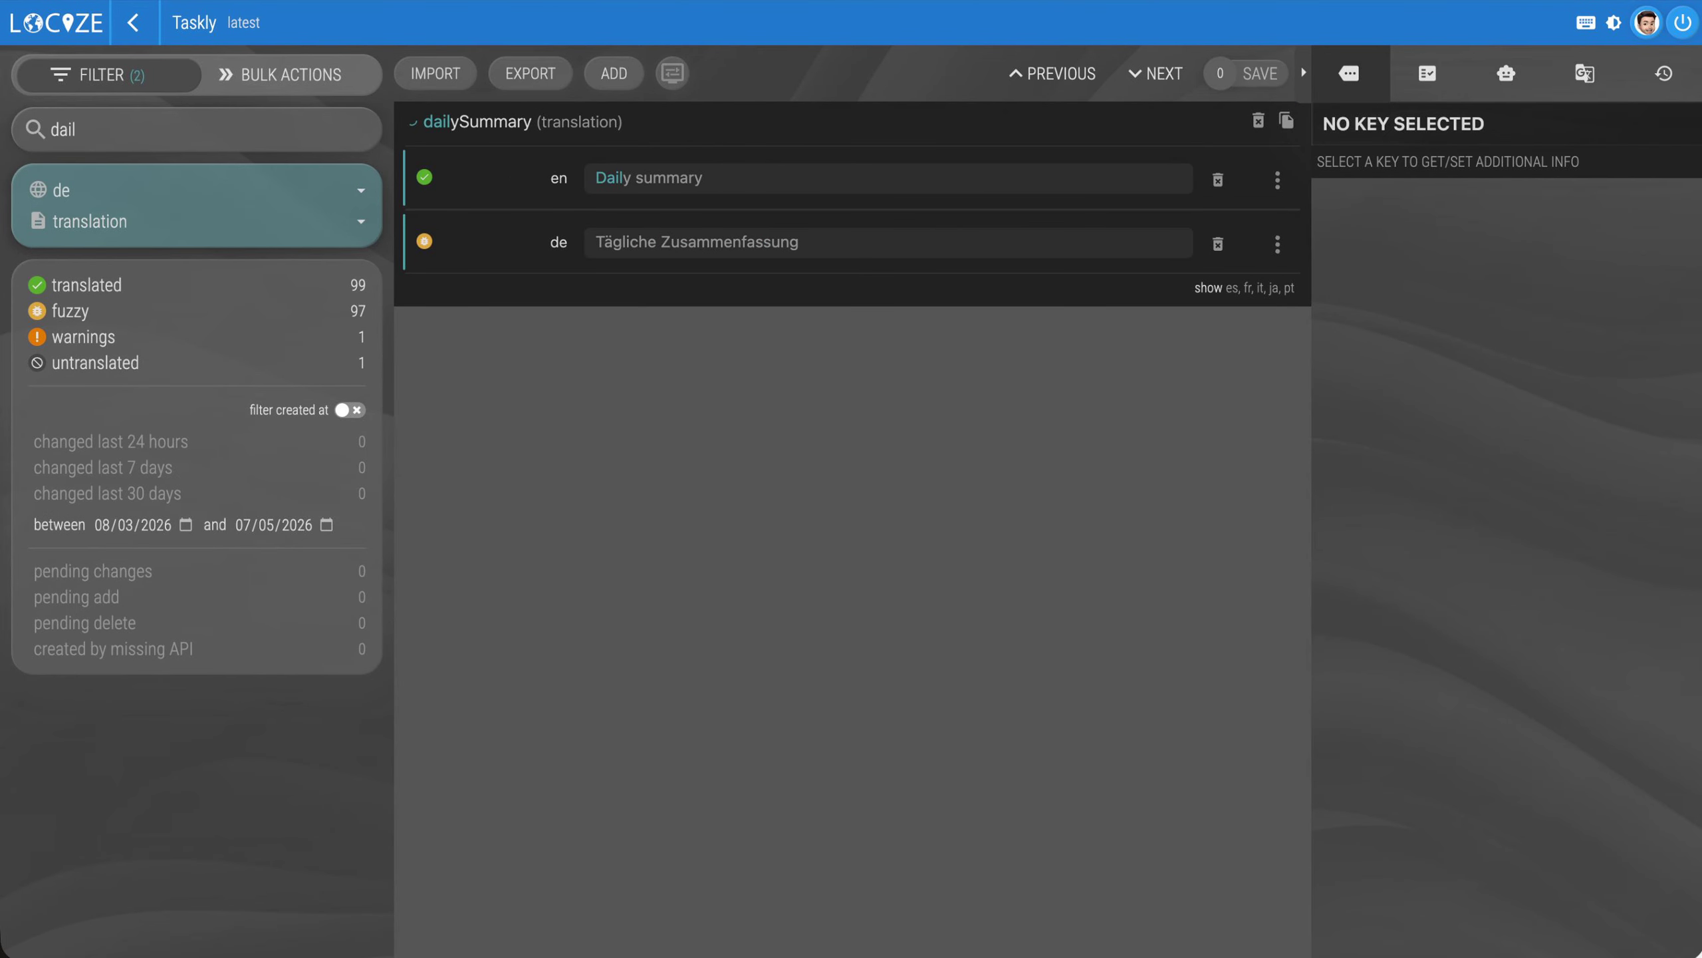
{"action": "left_click", "coordinate": [173, 176]}
{"action": "left_click", "coordinate": [174, 136]}
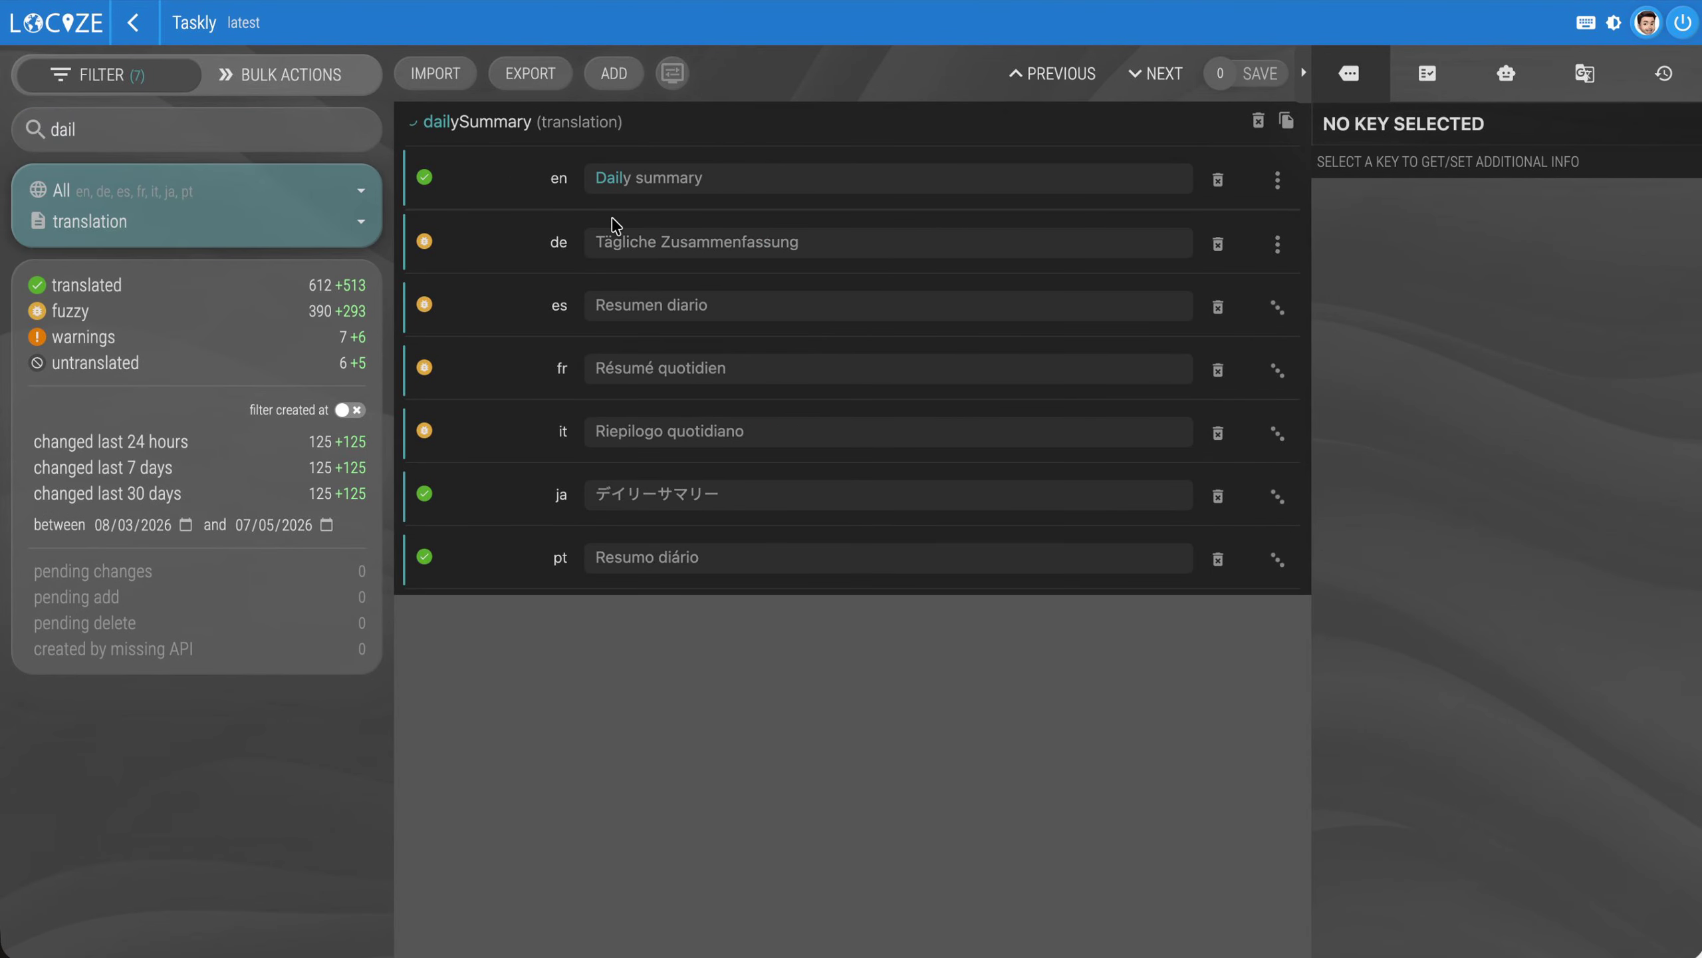
{"action": "left_click", "coordinate": [165, 131]}
{"action": "key", "text": "BackSpace"}
{"action": "key", "text": "BackSpace"}
{"action": "type", "text": "ylig"}
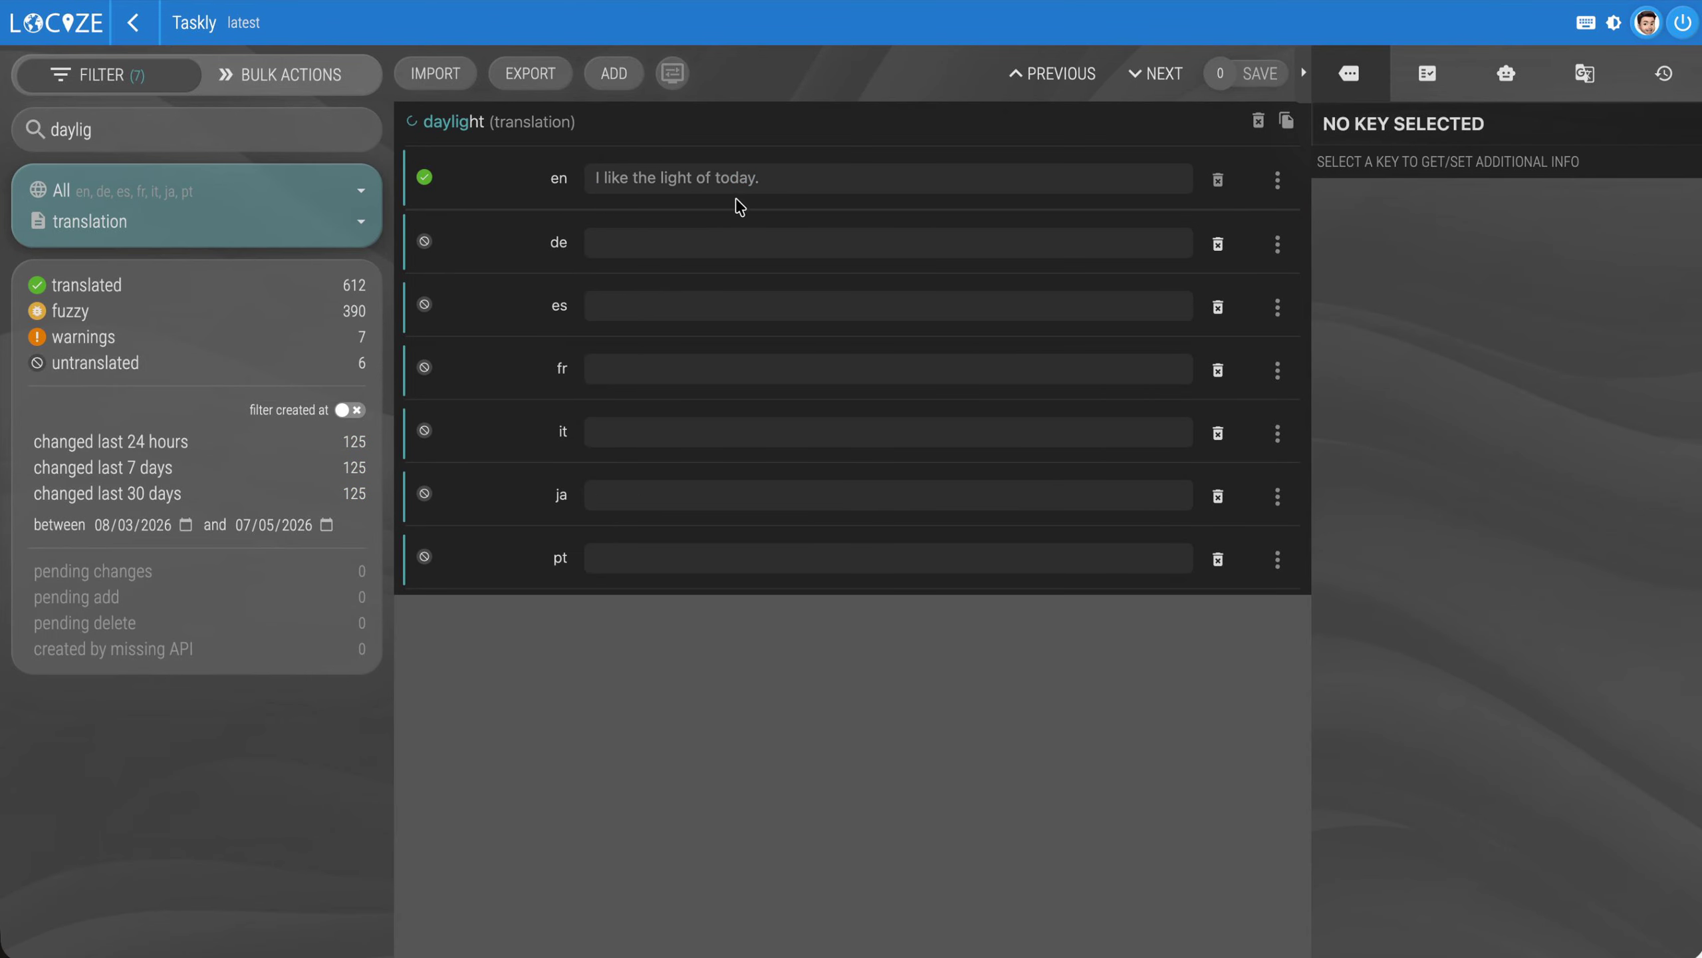
Fill the German daylight segment with the translation memory suggestion "Ich mag das Licht von heute."
{"action": "left_click", "coordinate": [749, 248]}
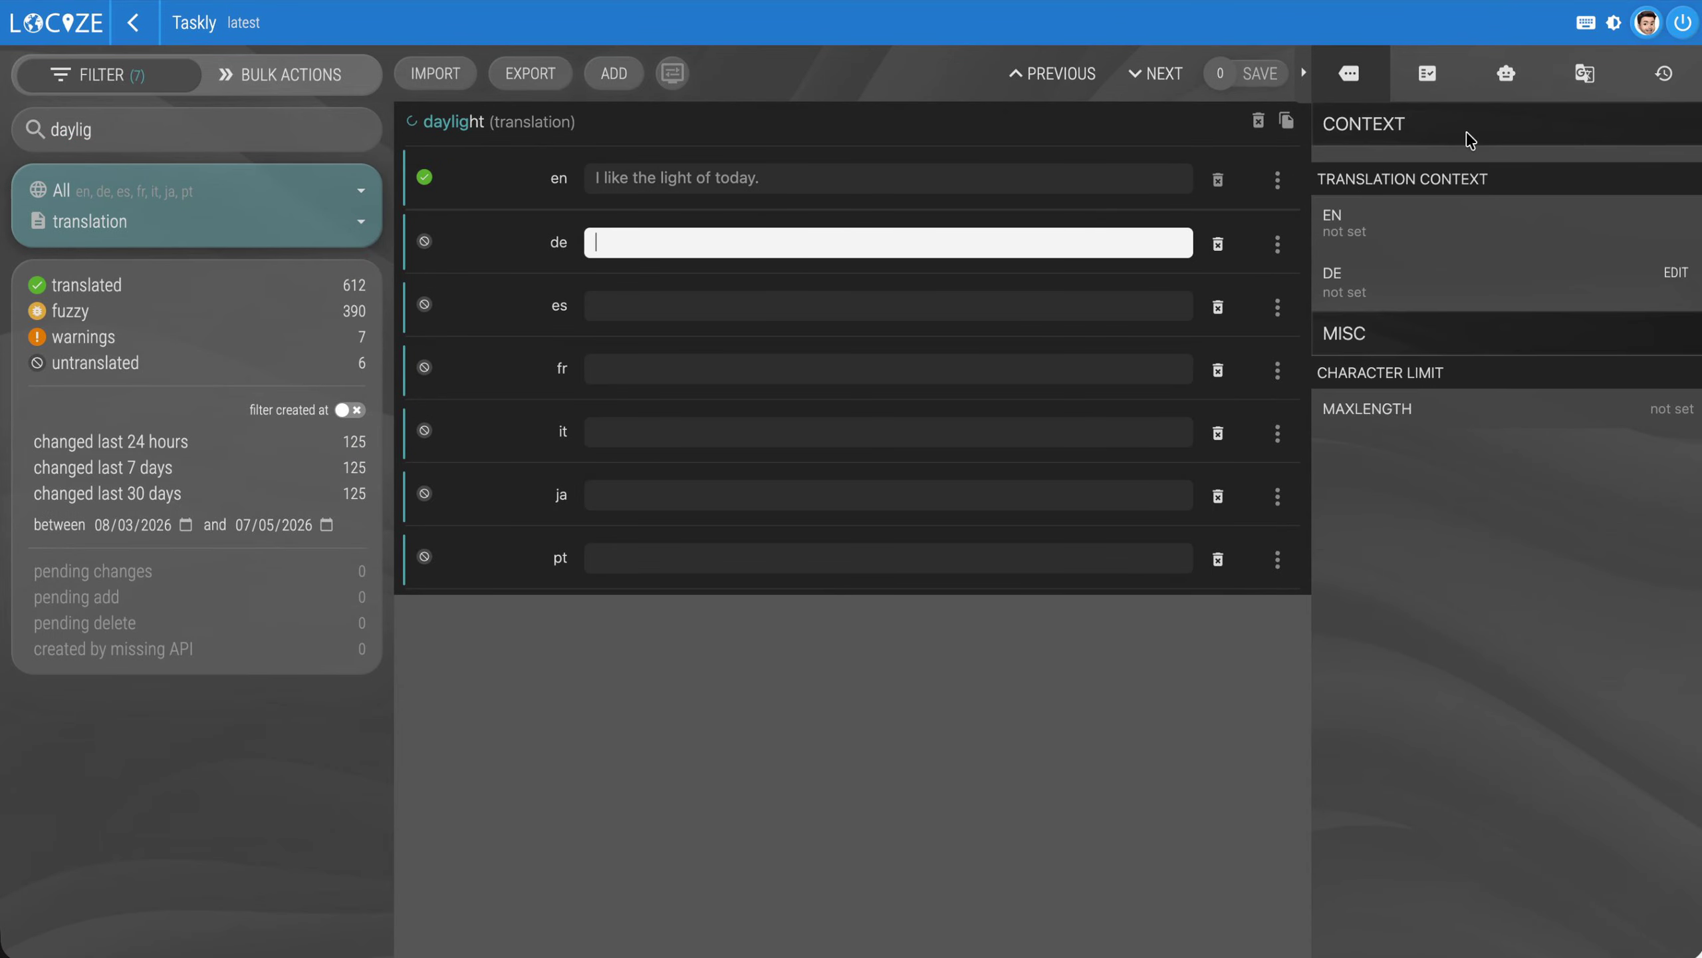
{"action": "left_click", "coordinate": [1583, 74]}
{"action": "left_click", "coordinate": [1448, 299]}
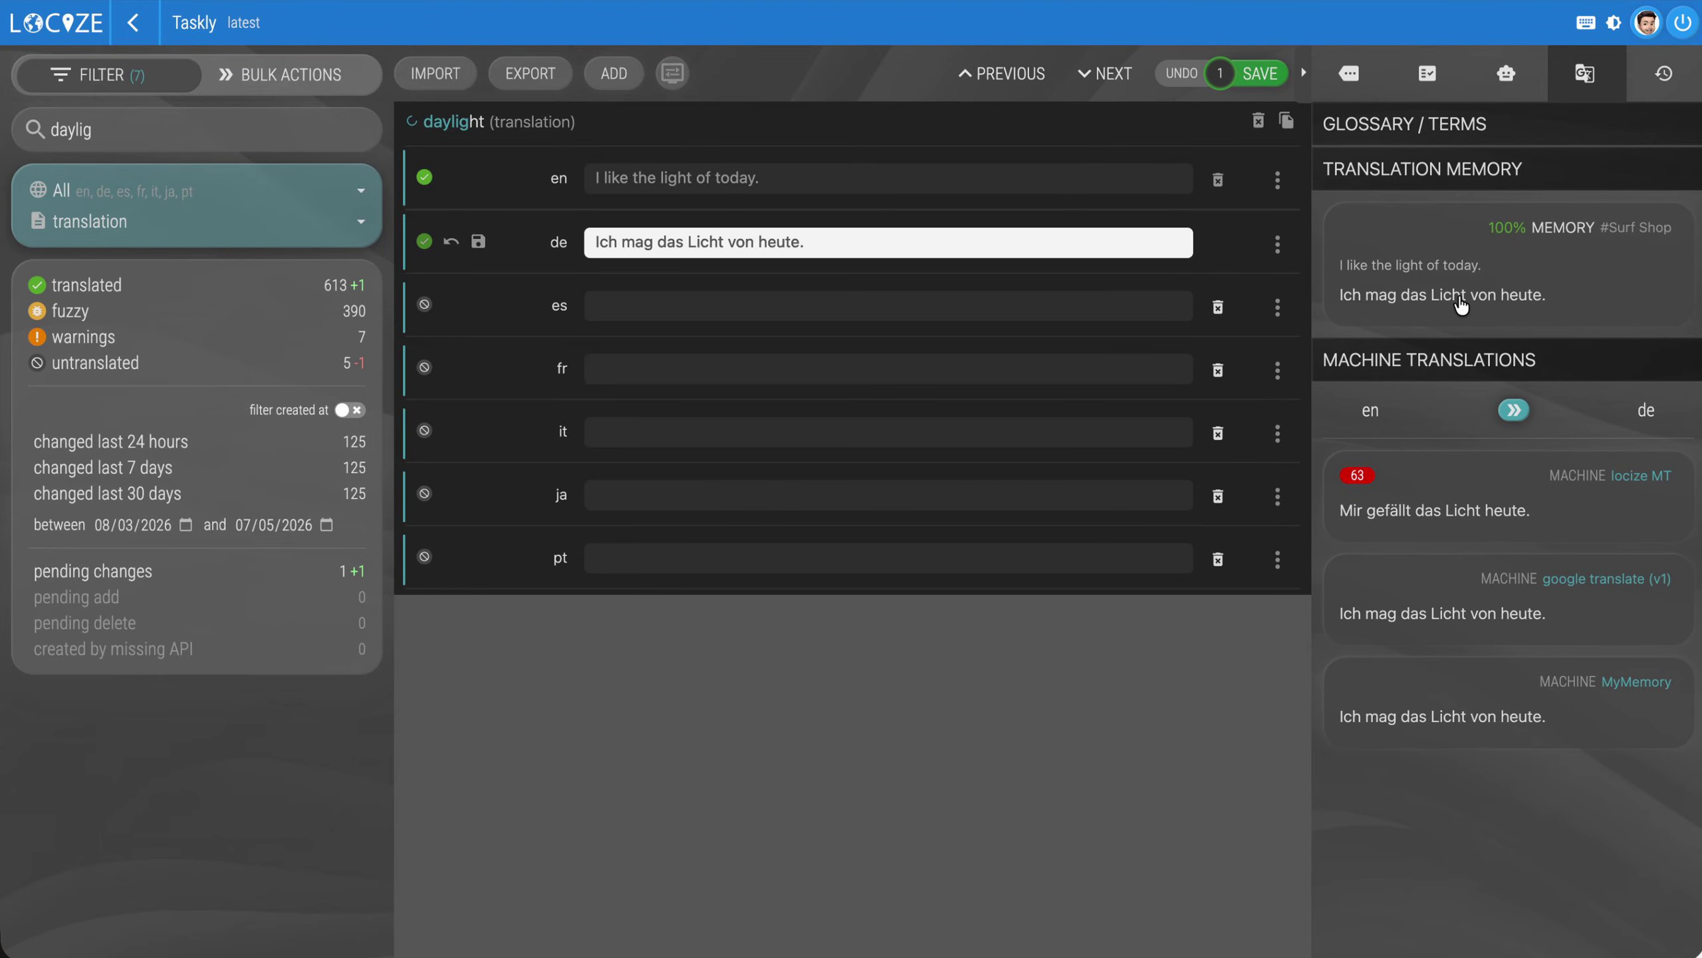
Search the segments for "Taskl" and examine the consistency checks of the German taskly translation
{"action": "triple_click", "coordinate": [232, 130]}
{"action": "type", "text": "Task"}
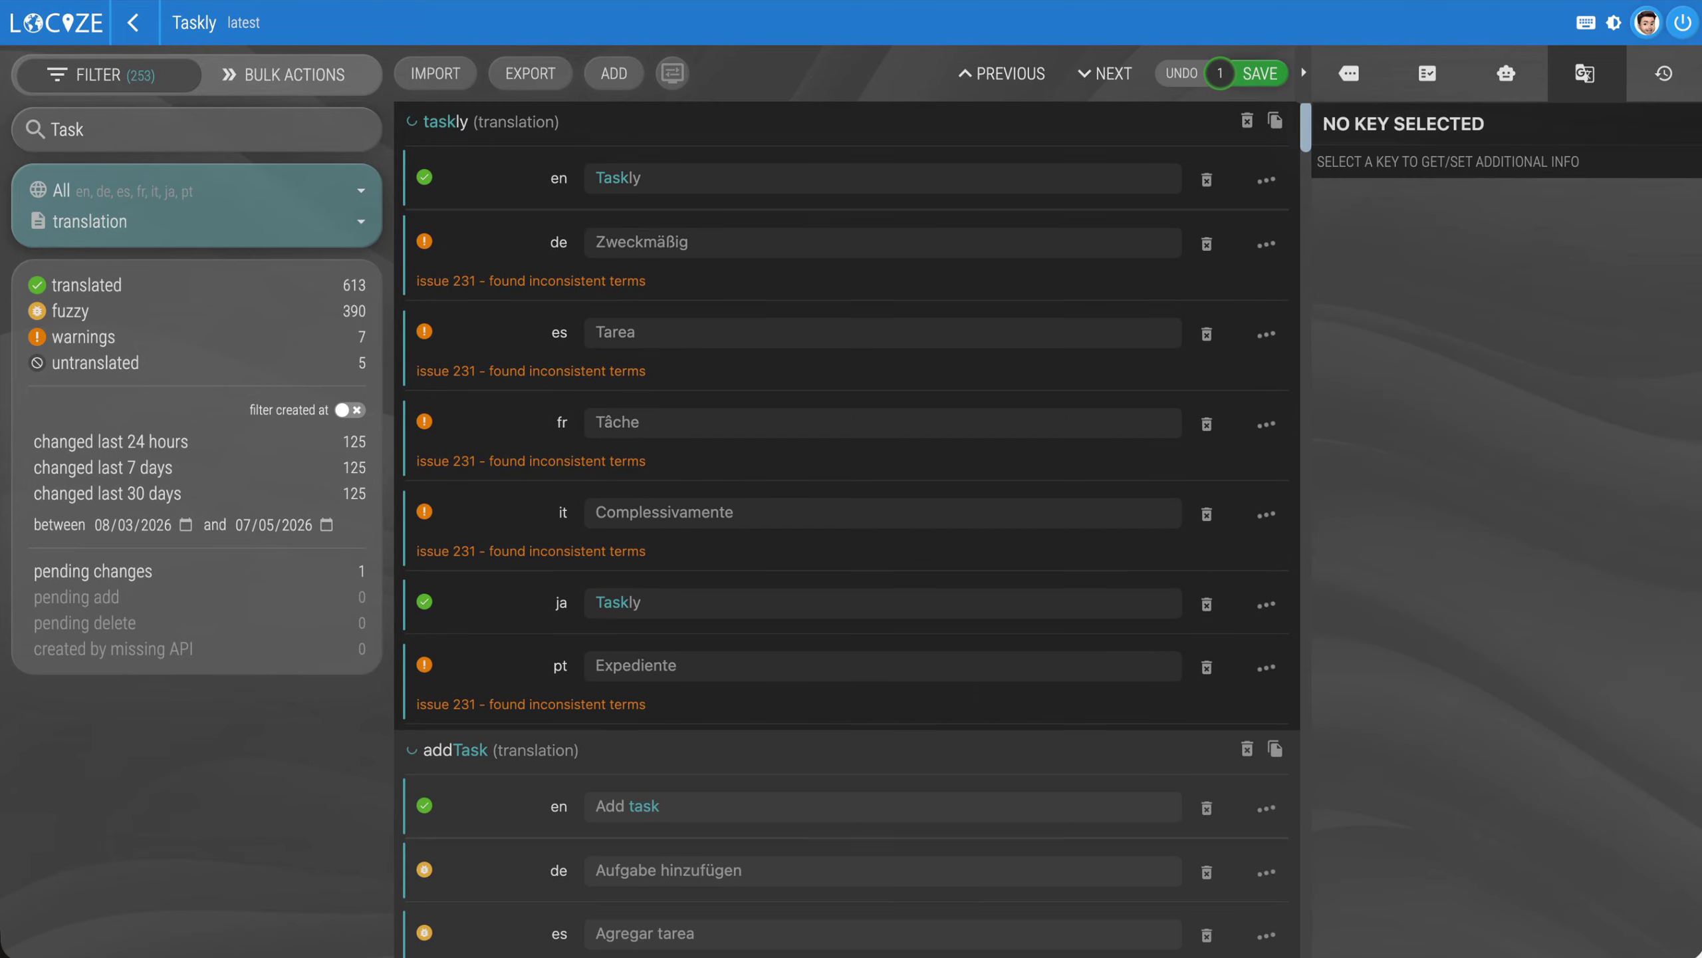
{"action": "type", "text": "l"}
{"action": "left_click", "coordinate": [715, 176]}
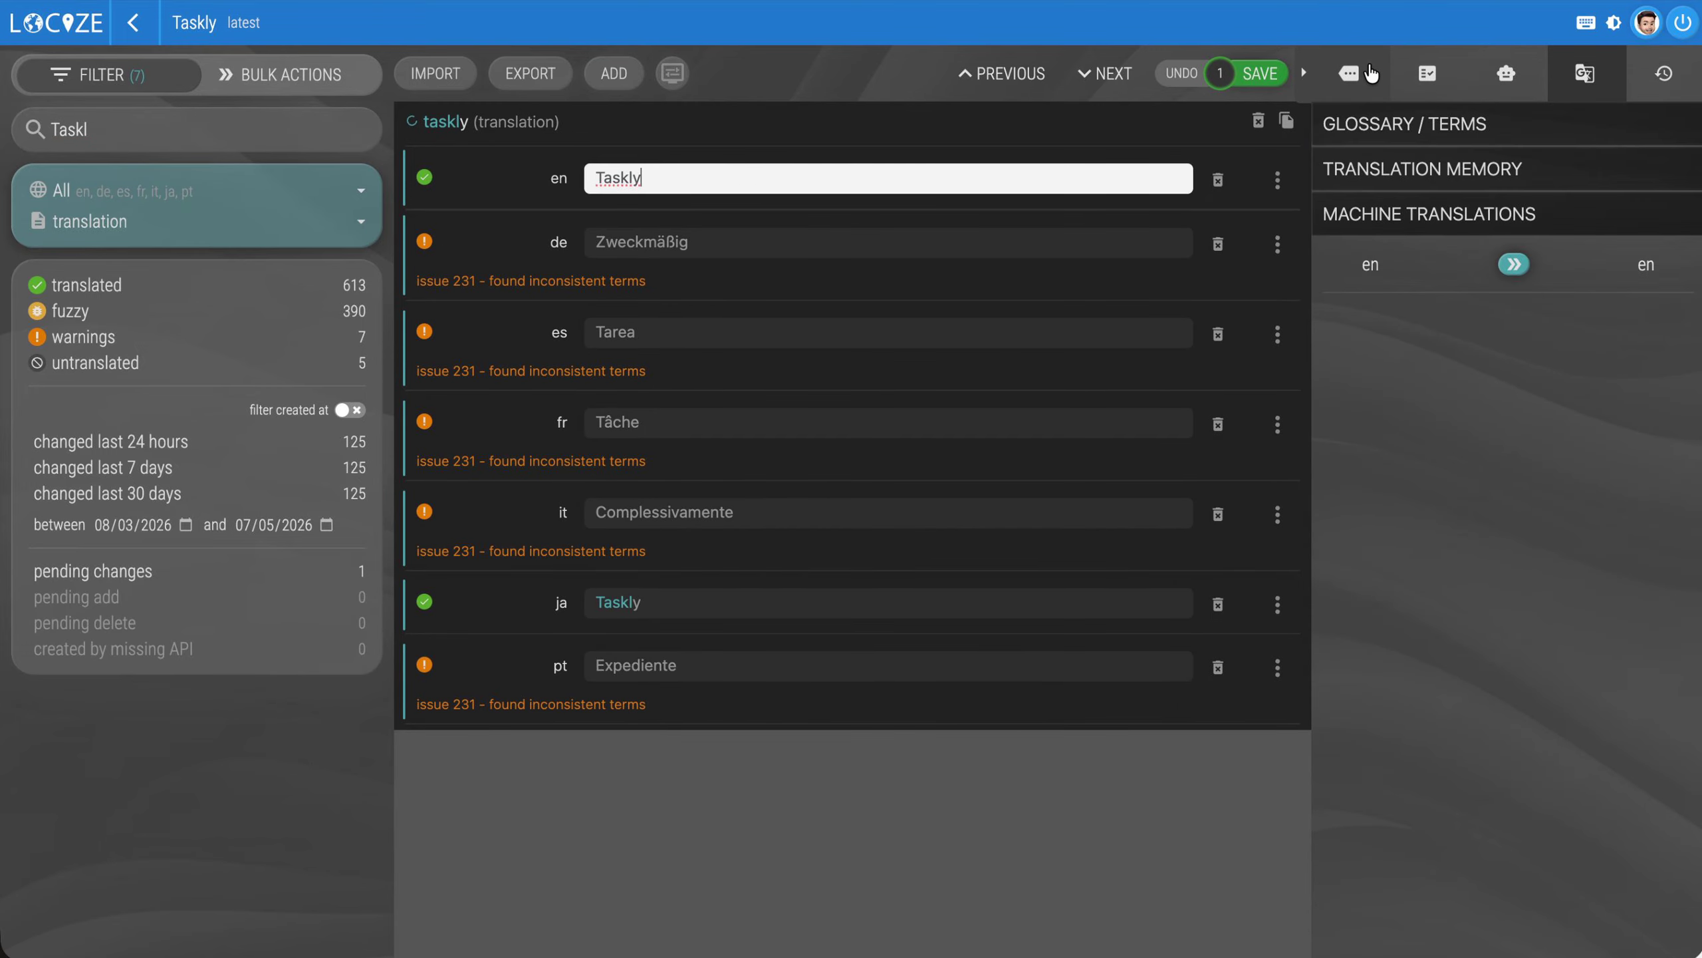
{"action": "left_click", "coordinate": [1371, 74]}
{"action": "left_click", "coordinate": [741, 242]}
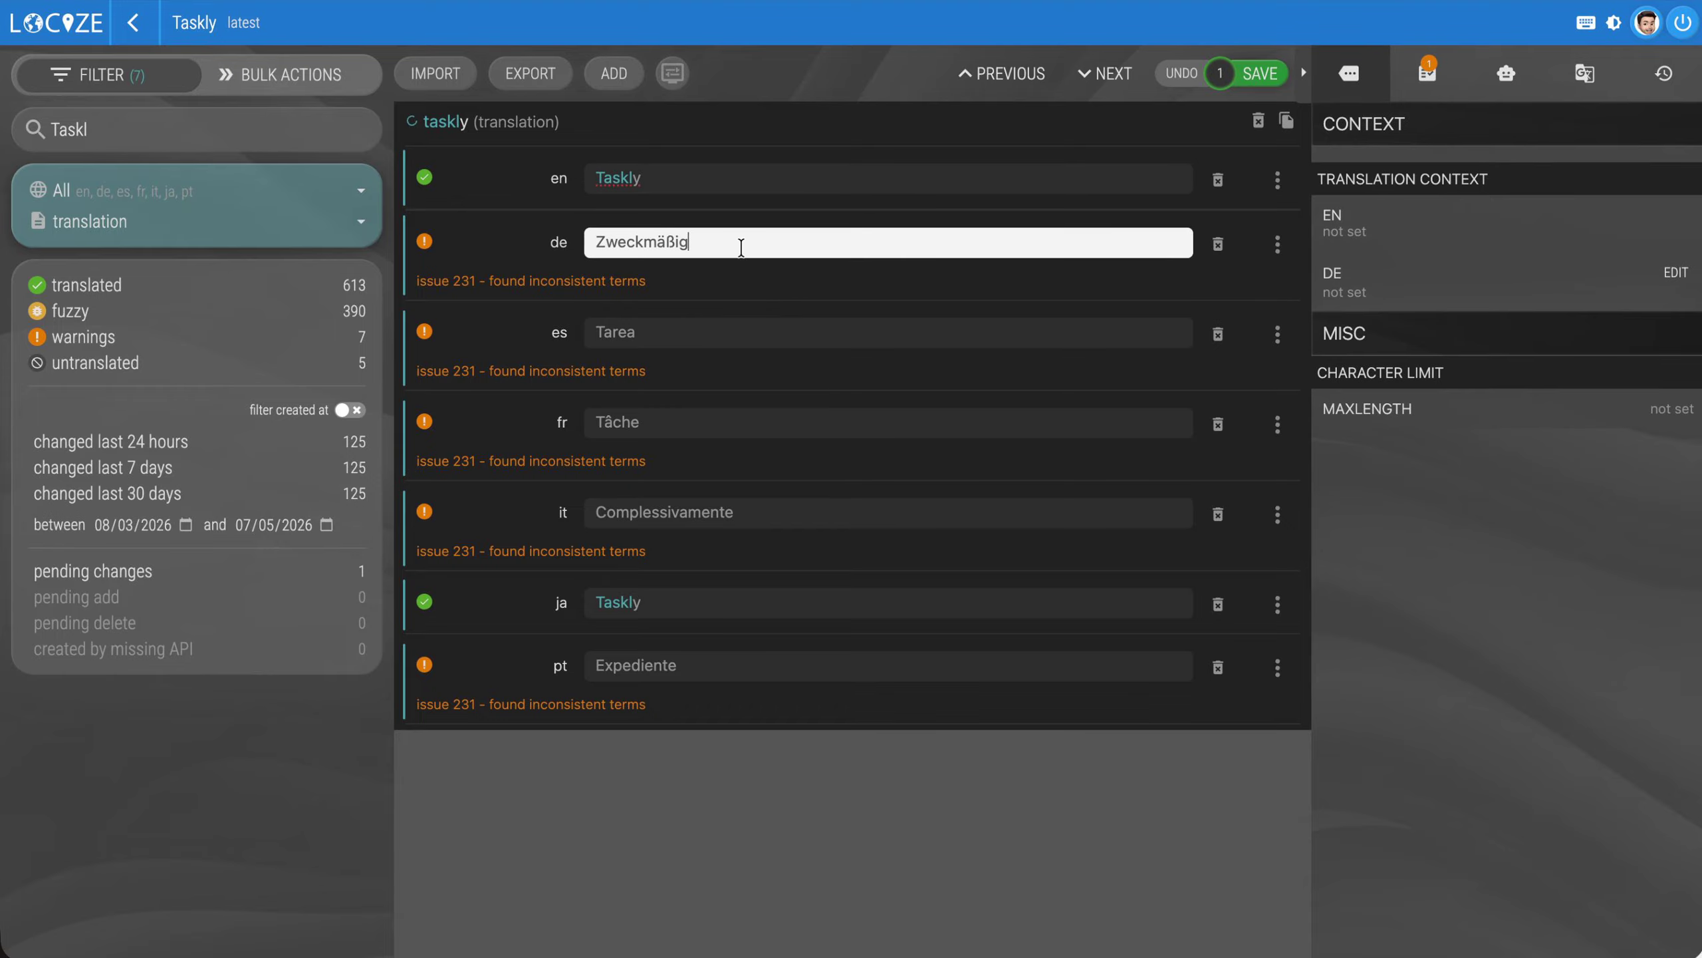
{"action": "left_click", "coordinate": [1428, 74]}
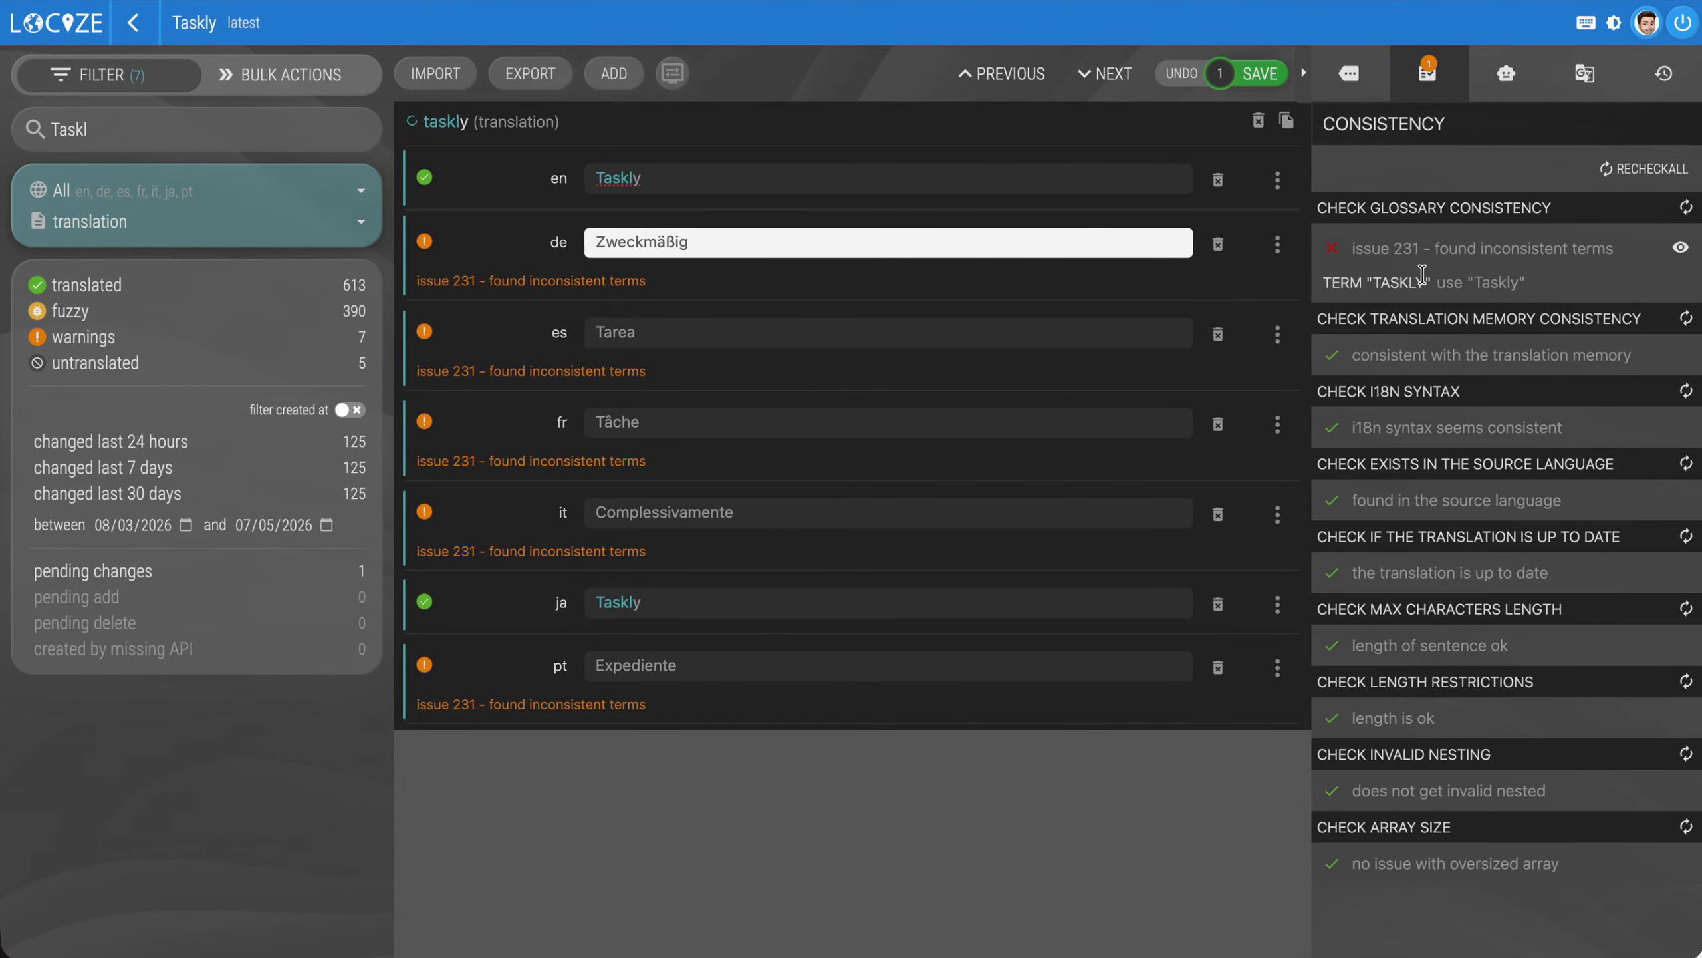
Replace the German taskly translation with the copied English text "Taskly" and recheck its glossary consistency
{"action": "left_click", "coordinate": [749, 176]}
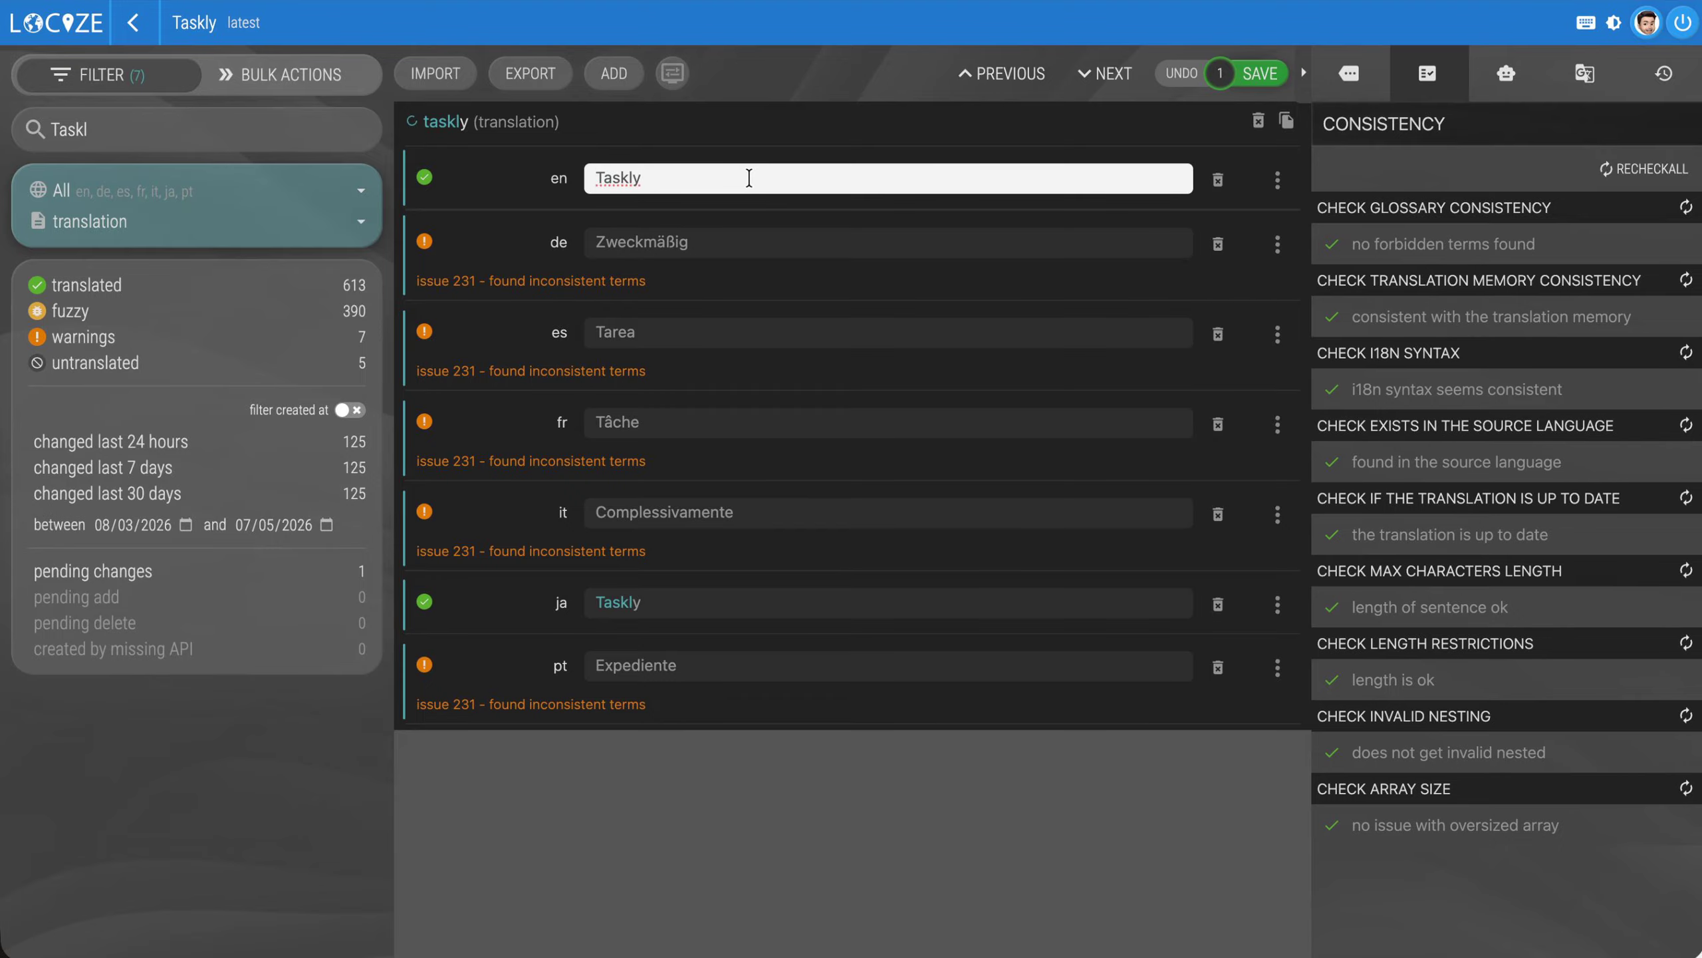
{"action": "key", "text": "super+a"}
{"action": "key", "text": "super+c"}
{"action": "left_click", "coordinate": [759, 253]}
{"action": "key", "text": "super+a"}
{"action": "key", "text": "super+v"}
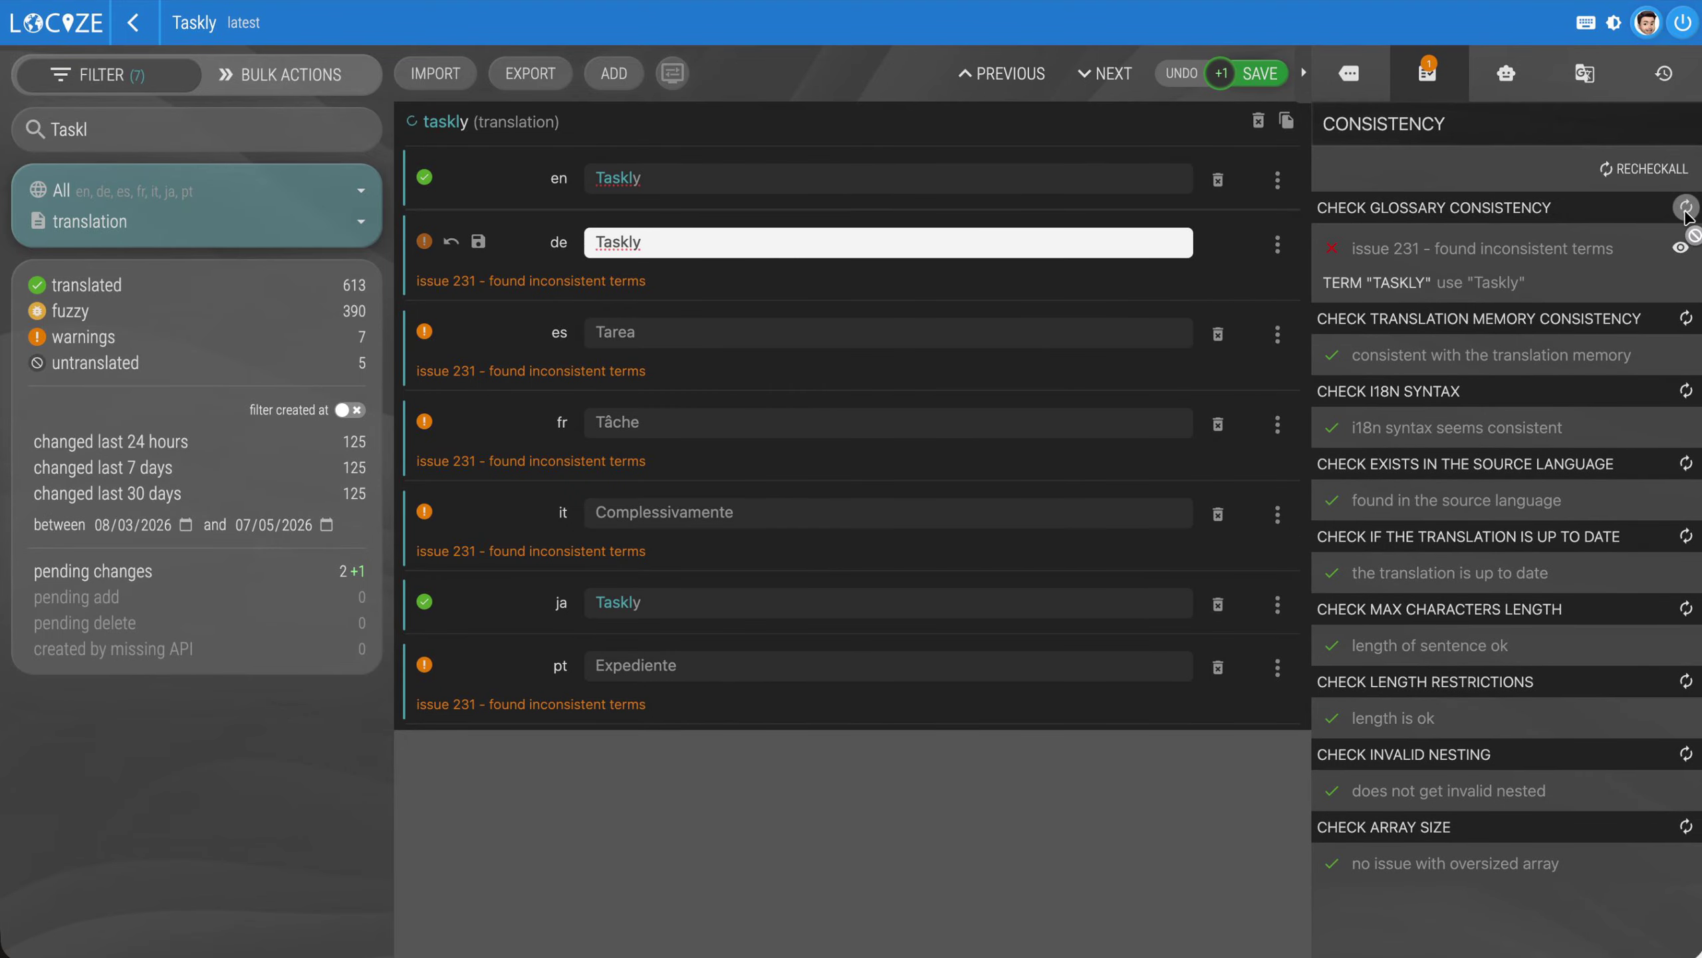
{"action": "left_click", "coordinate": [1686, 207]}
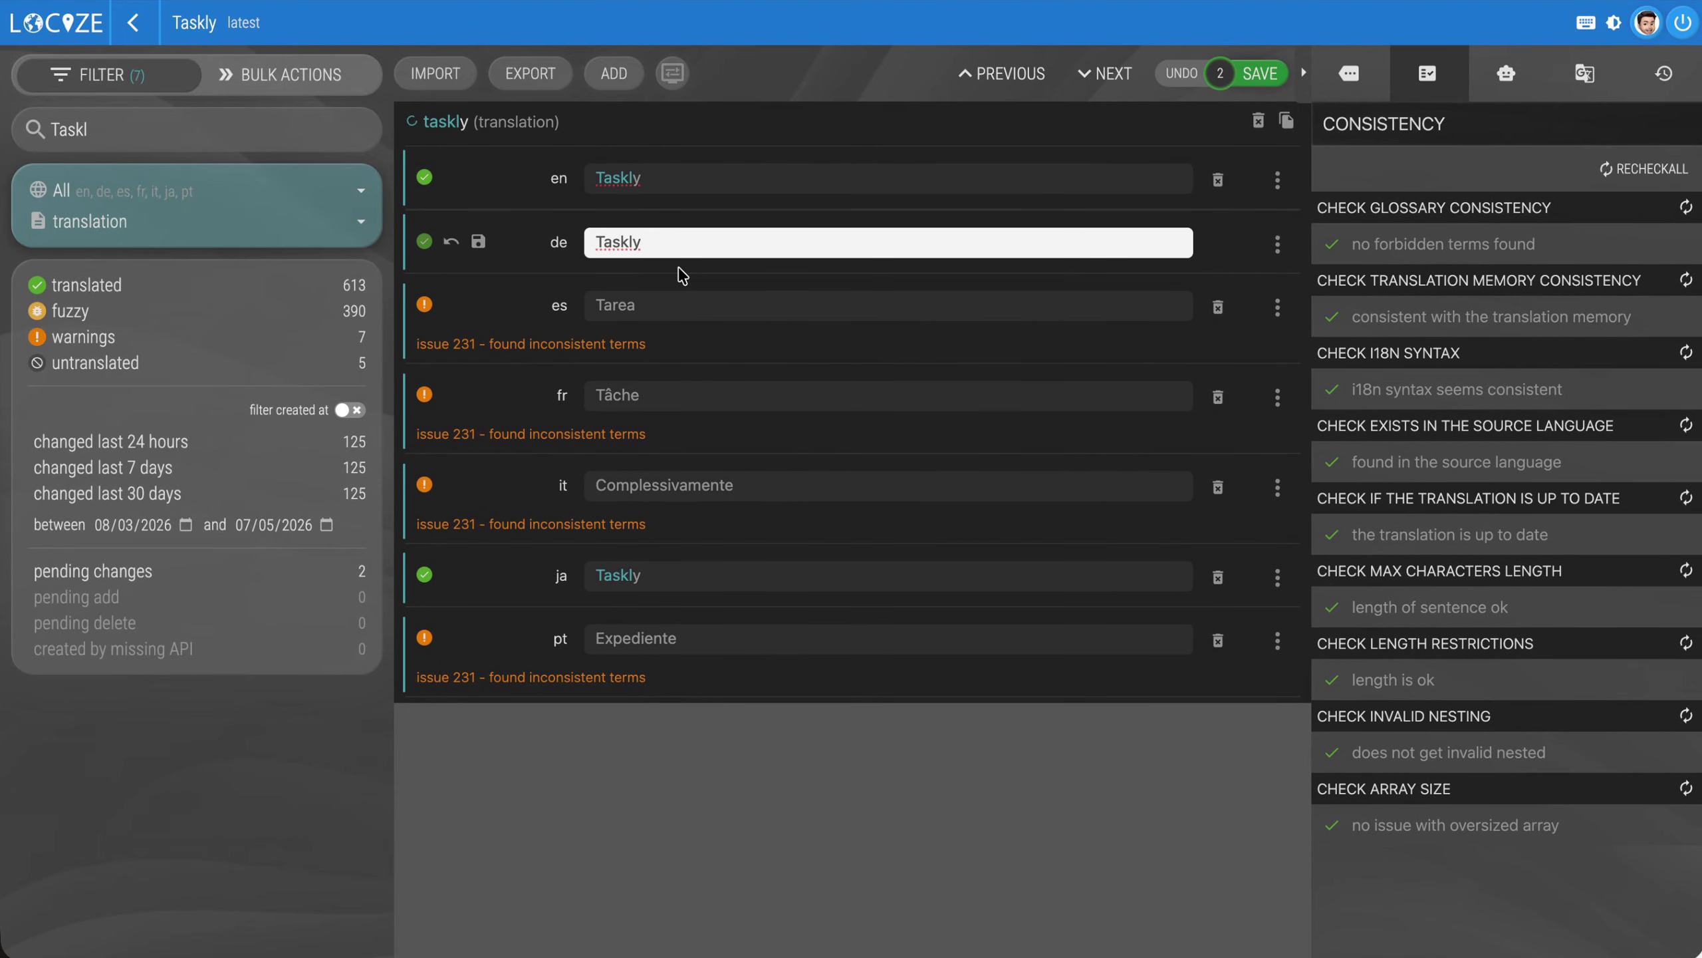
Open Taskly's Styleguide, review its tone, audience and language mapping entries, and return to the project overview
{"action": "left_click", "coordinate": [133, 22]}
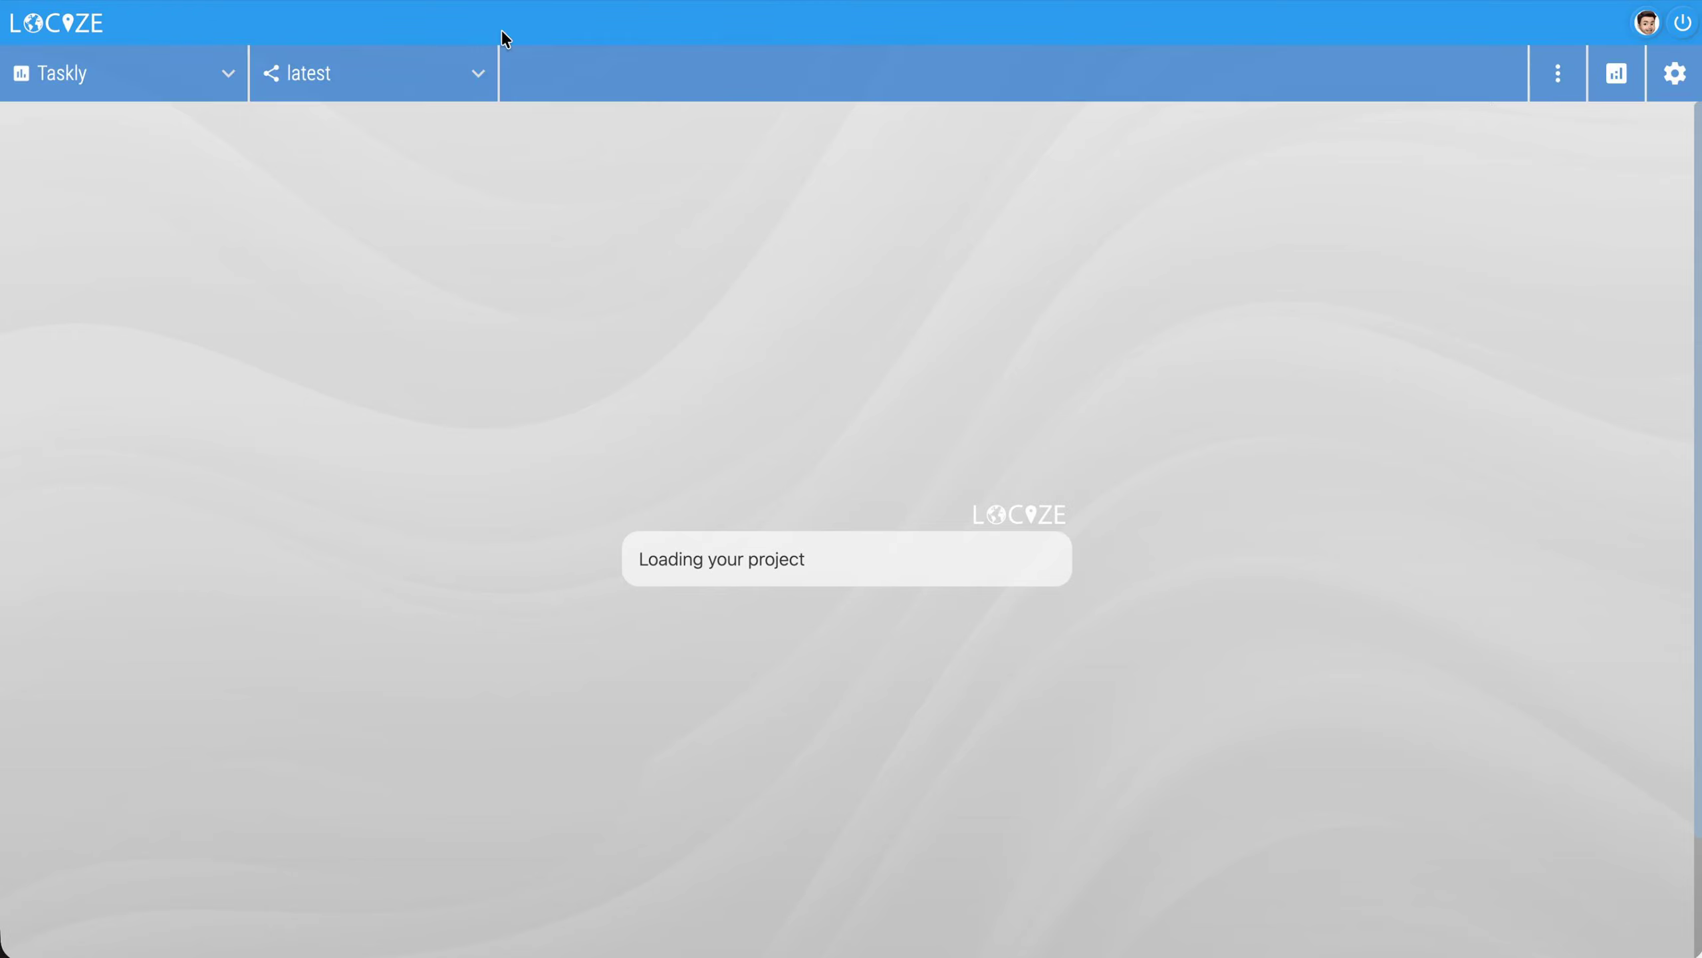
{"action": "left_click", "coordinate": [1561, 73]}
{"action": "left_click", "coordinate": [1517, 151]}
{"action": "scroll", "coordinate": [315, 556], "scroll_direction": "down", "scroll_amount": 10}
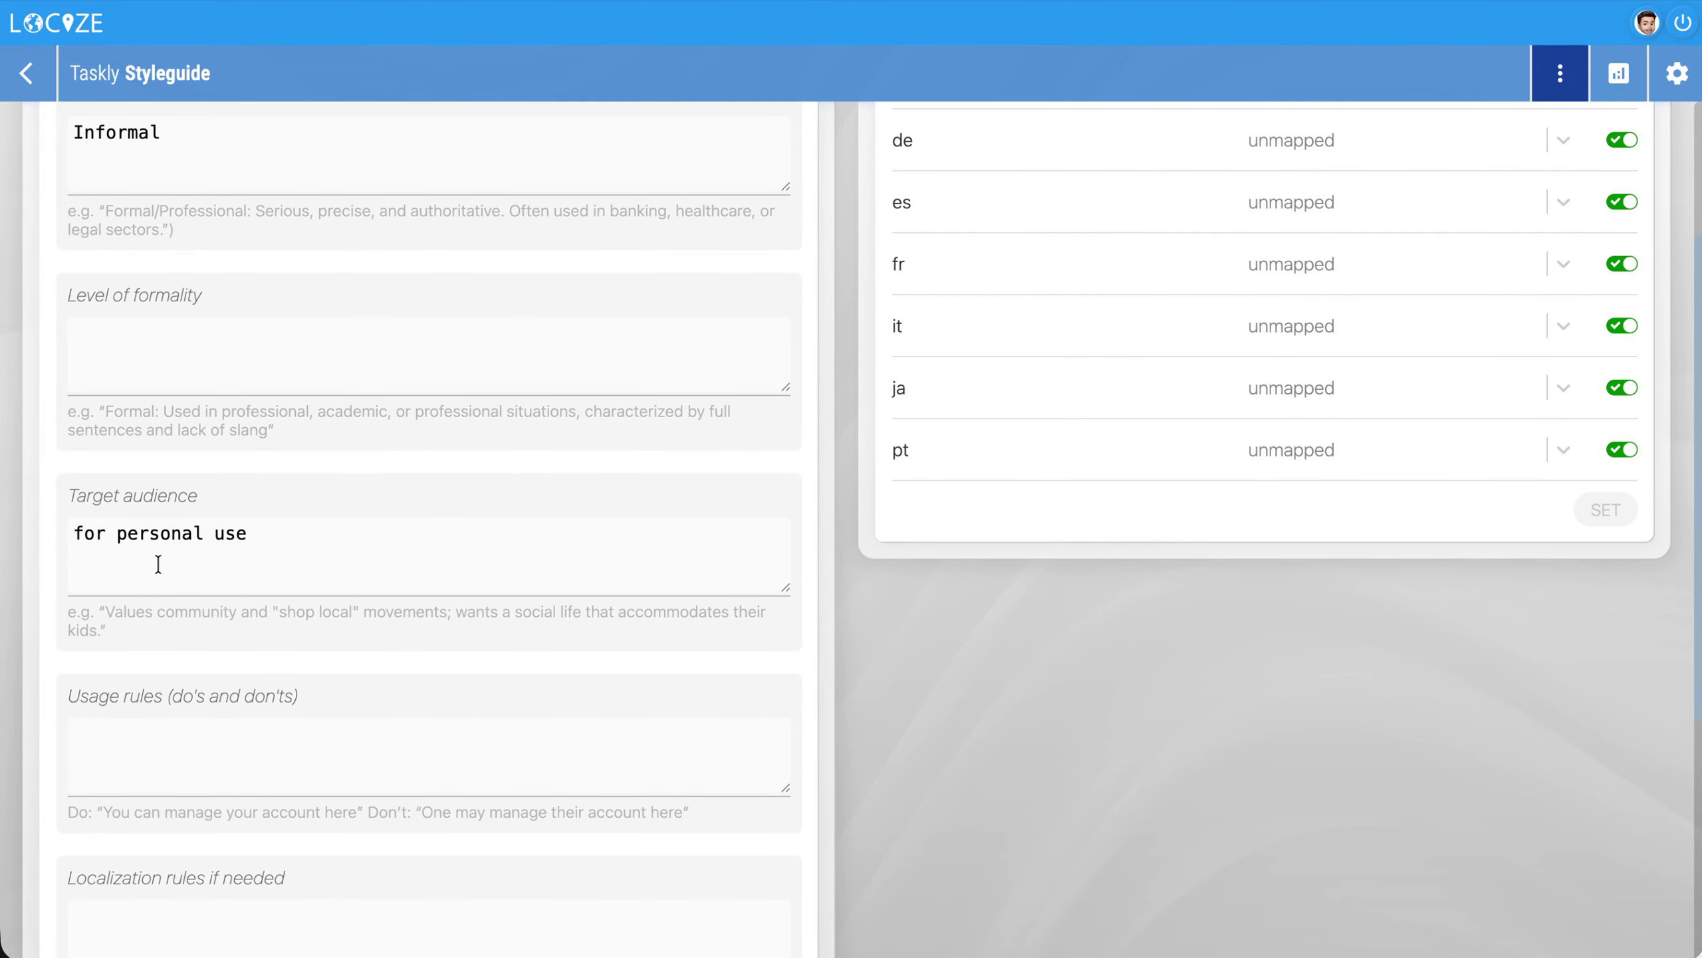
{"action": "scroll", "coordinate": [388, 647], "scroll_direction": "up", "scroll_amount": 10}
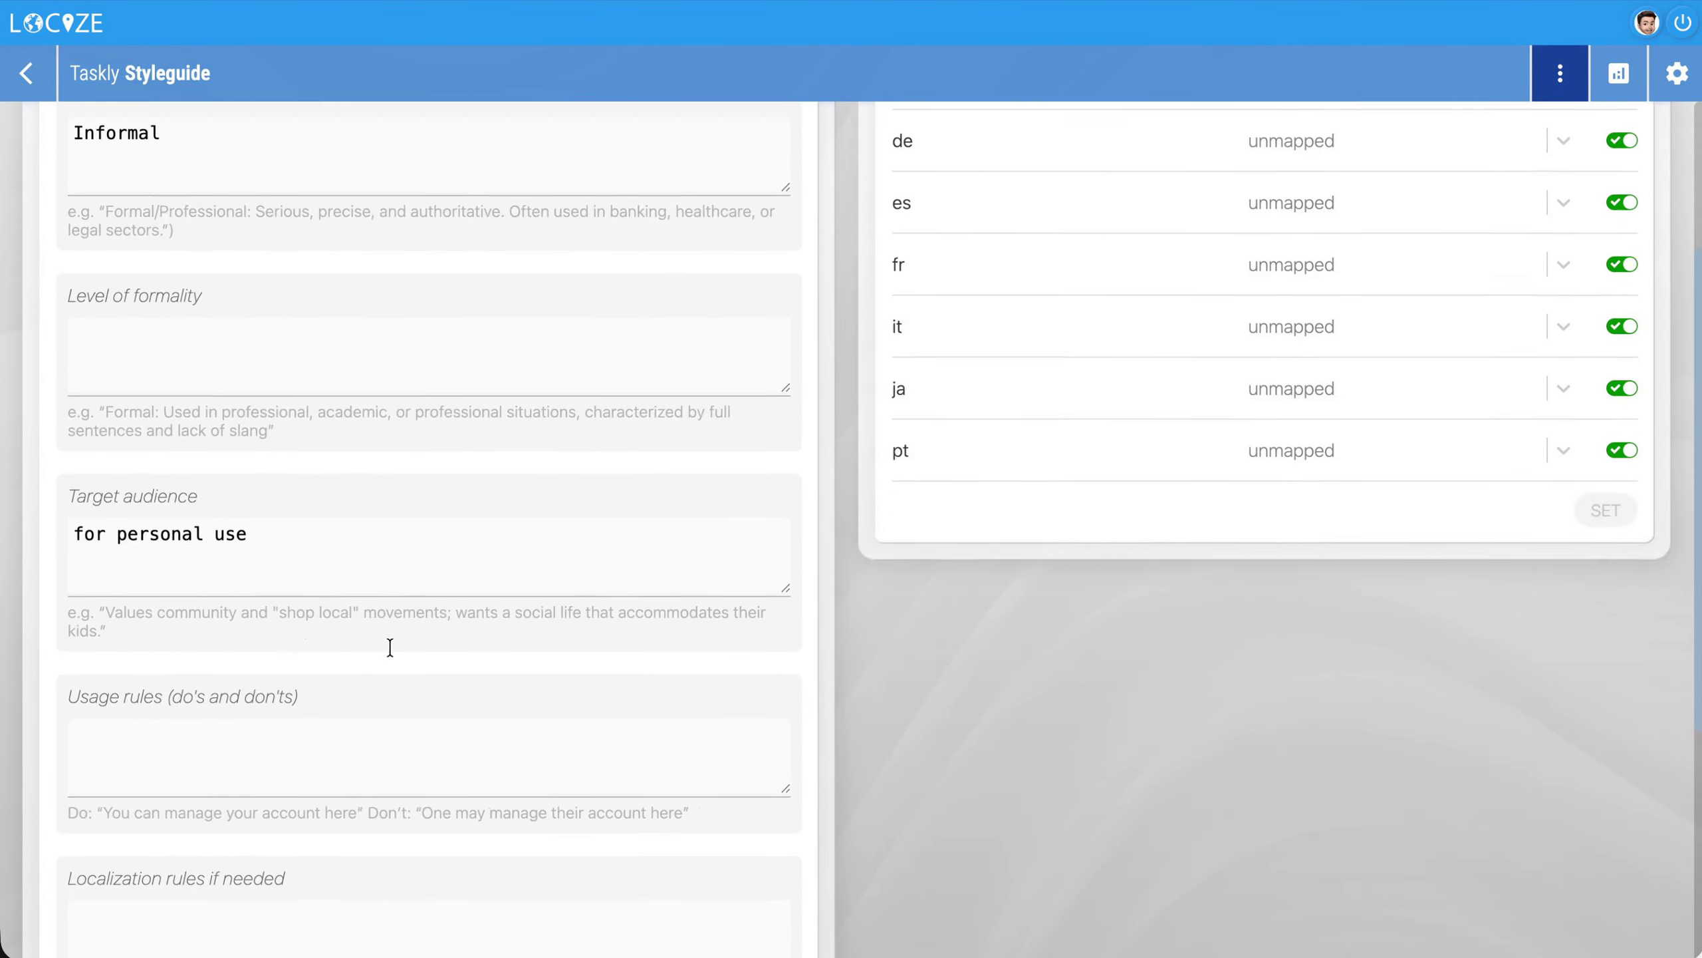
{"action": "left_click", "coordinate": [29, 74]}
Open Taskly's latest version in the editor, search for "gree" and select the English greetingFirstname segment
{"action": "left_click", "coordinate": [973, 159]}
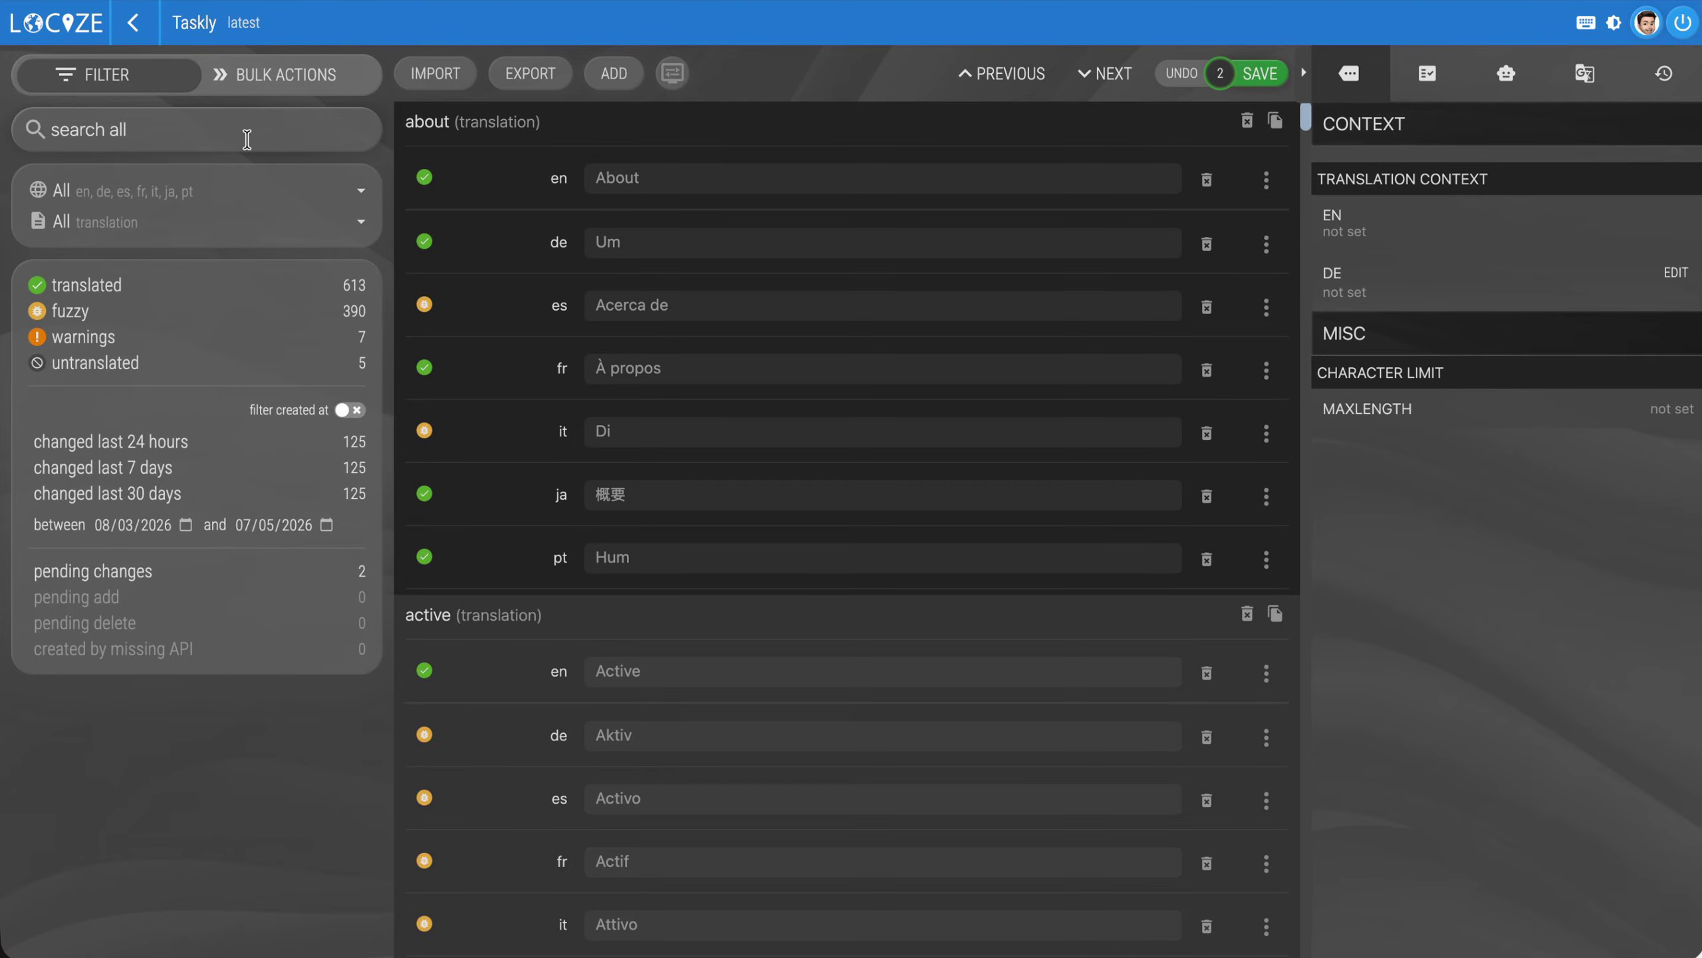
{"action": "type", "text": "gree"}
{"action": "left_click", "coordinate": [875, 187]}
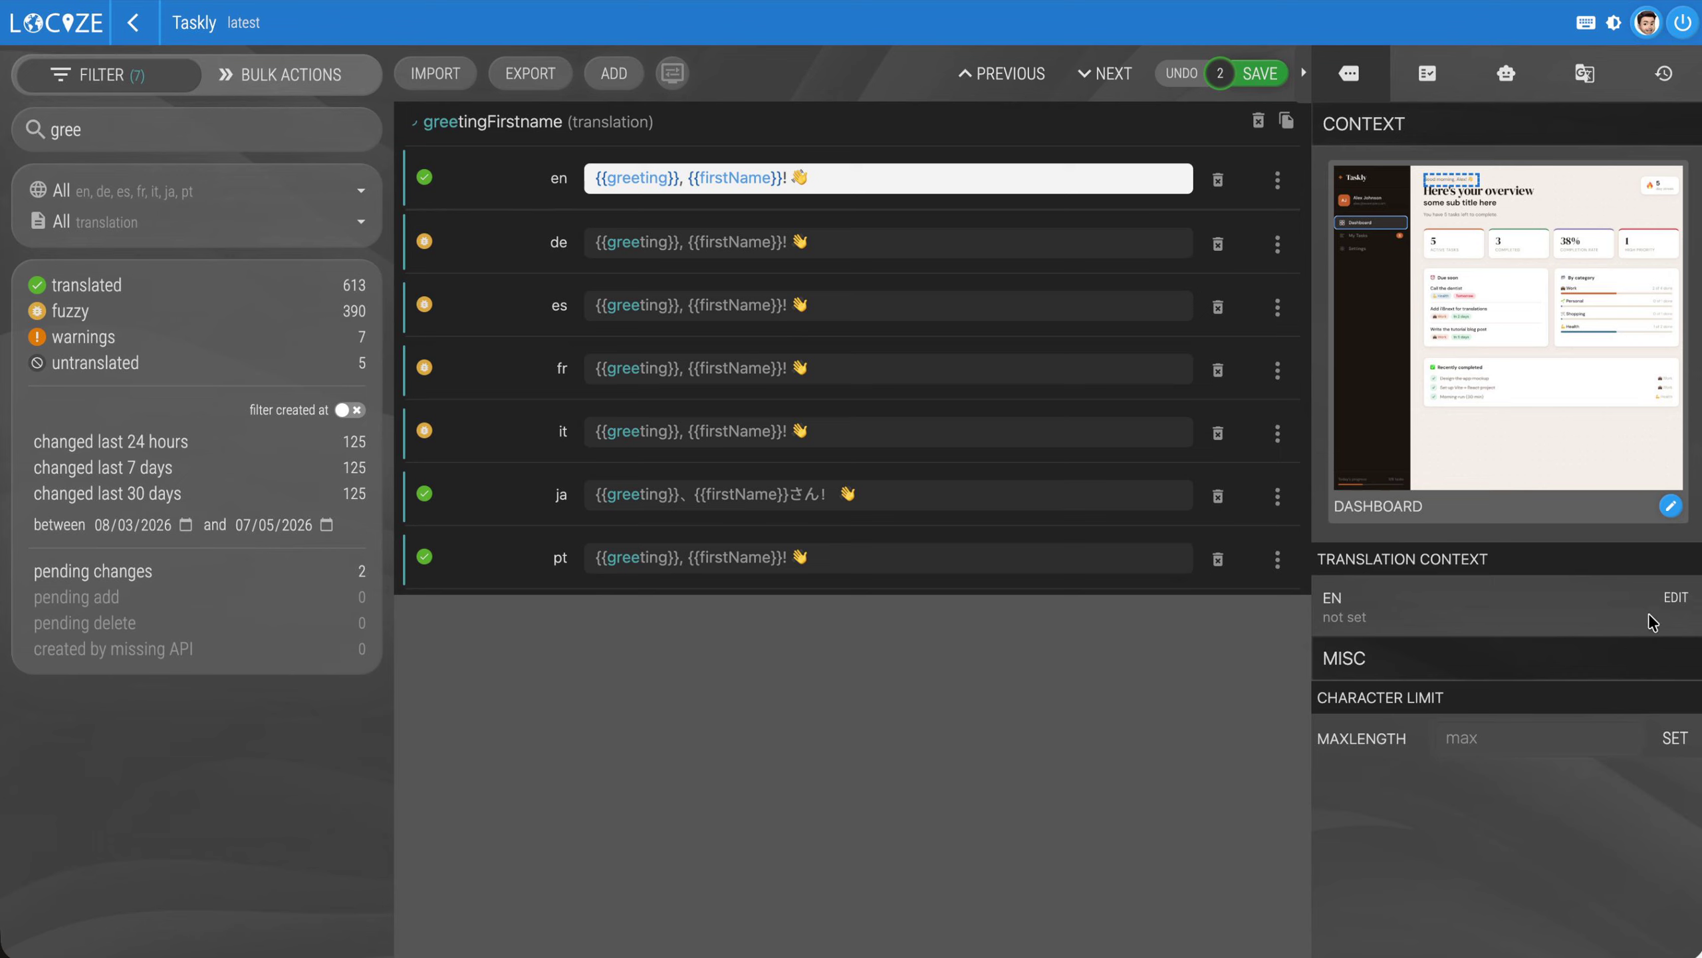
Set the EN translation context of greetingFirstname to "This is the first text the user sees..."
{"action": "left_click", "coordinate": [1675, 596]}
{"action": "left_click", "coordinate": [1487, 618]}
{"action": "type", "text": "This is the fir"}
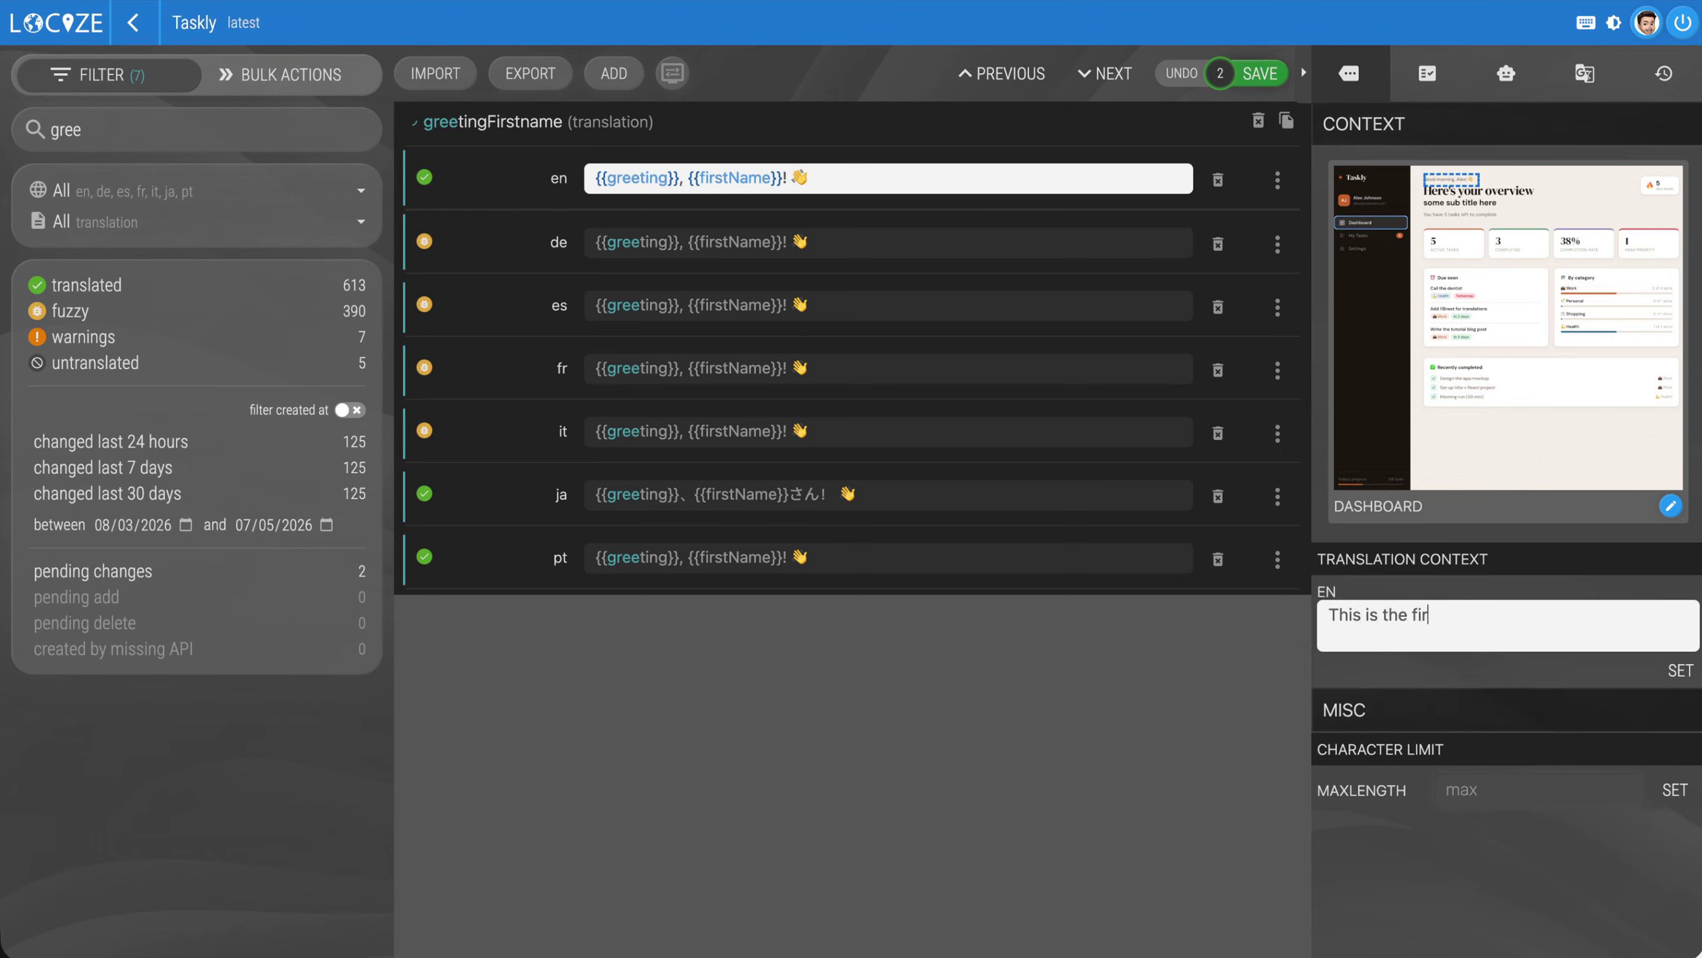
{"action": "type", "text": "st text the user sees..."}
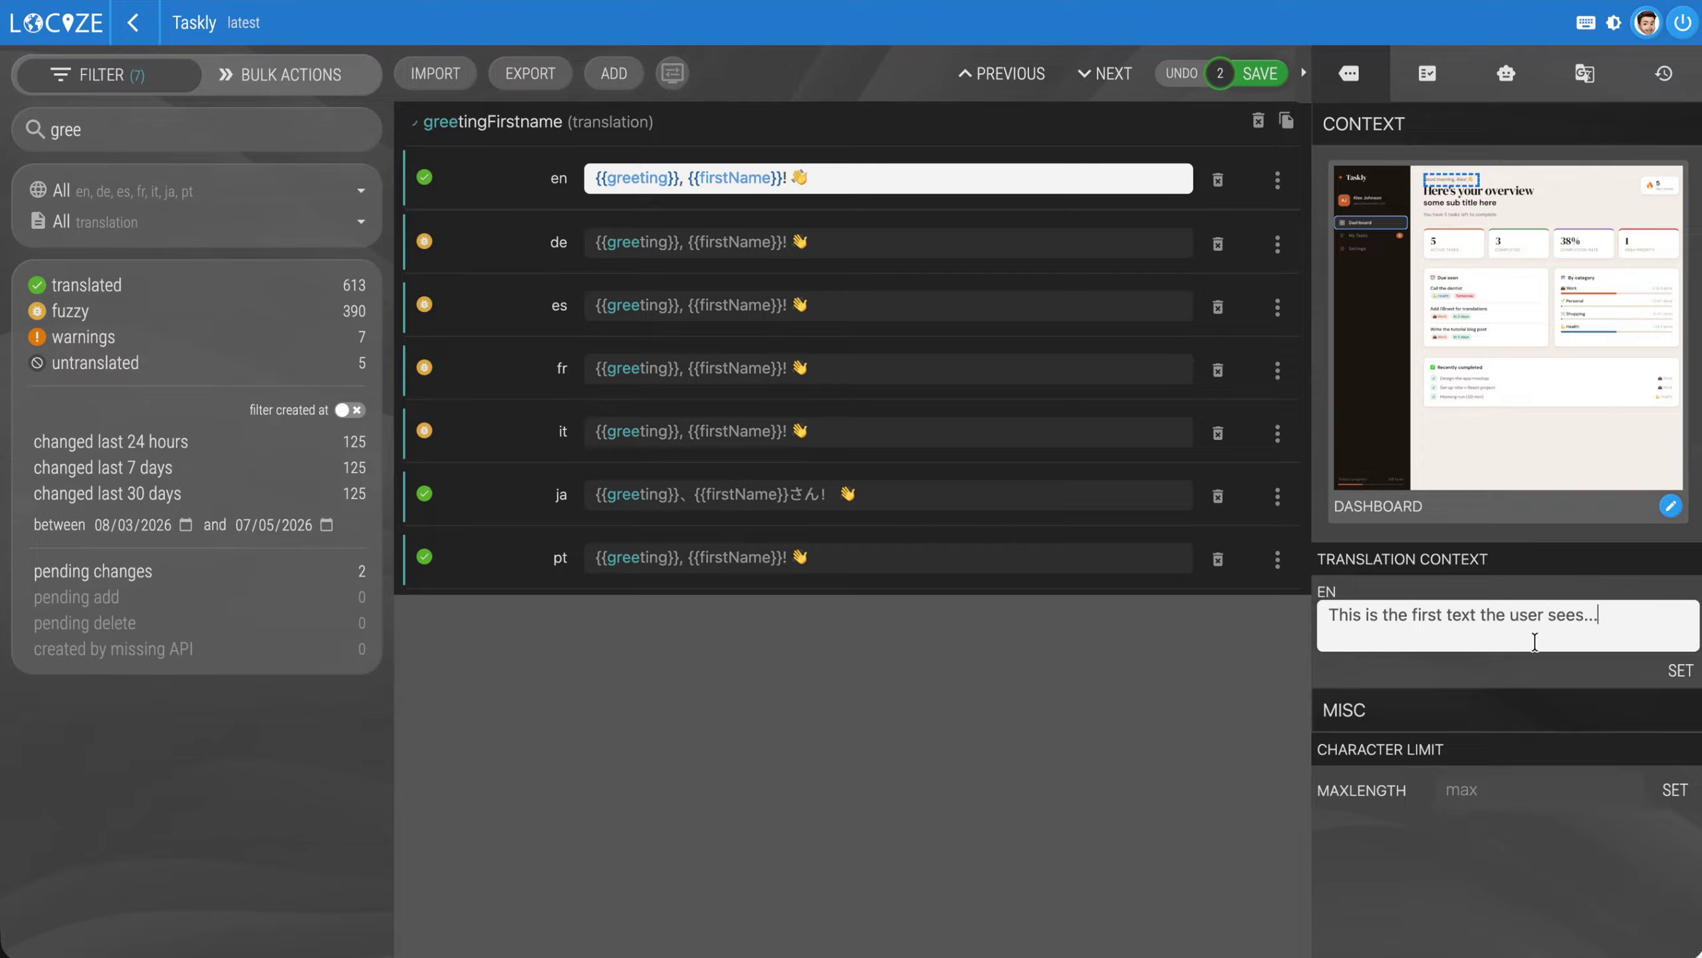
{"action": "left_click", "coordinate": [1681, 670]}
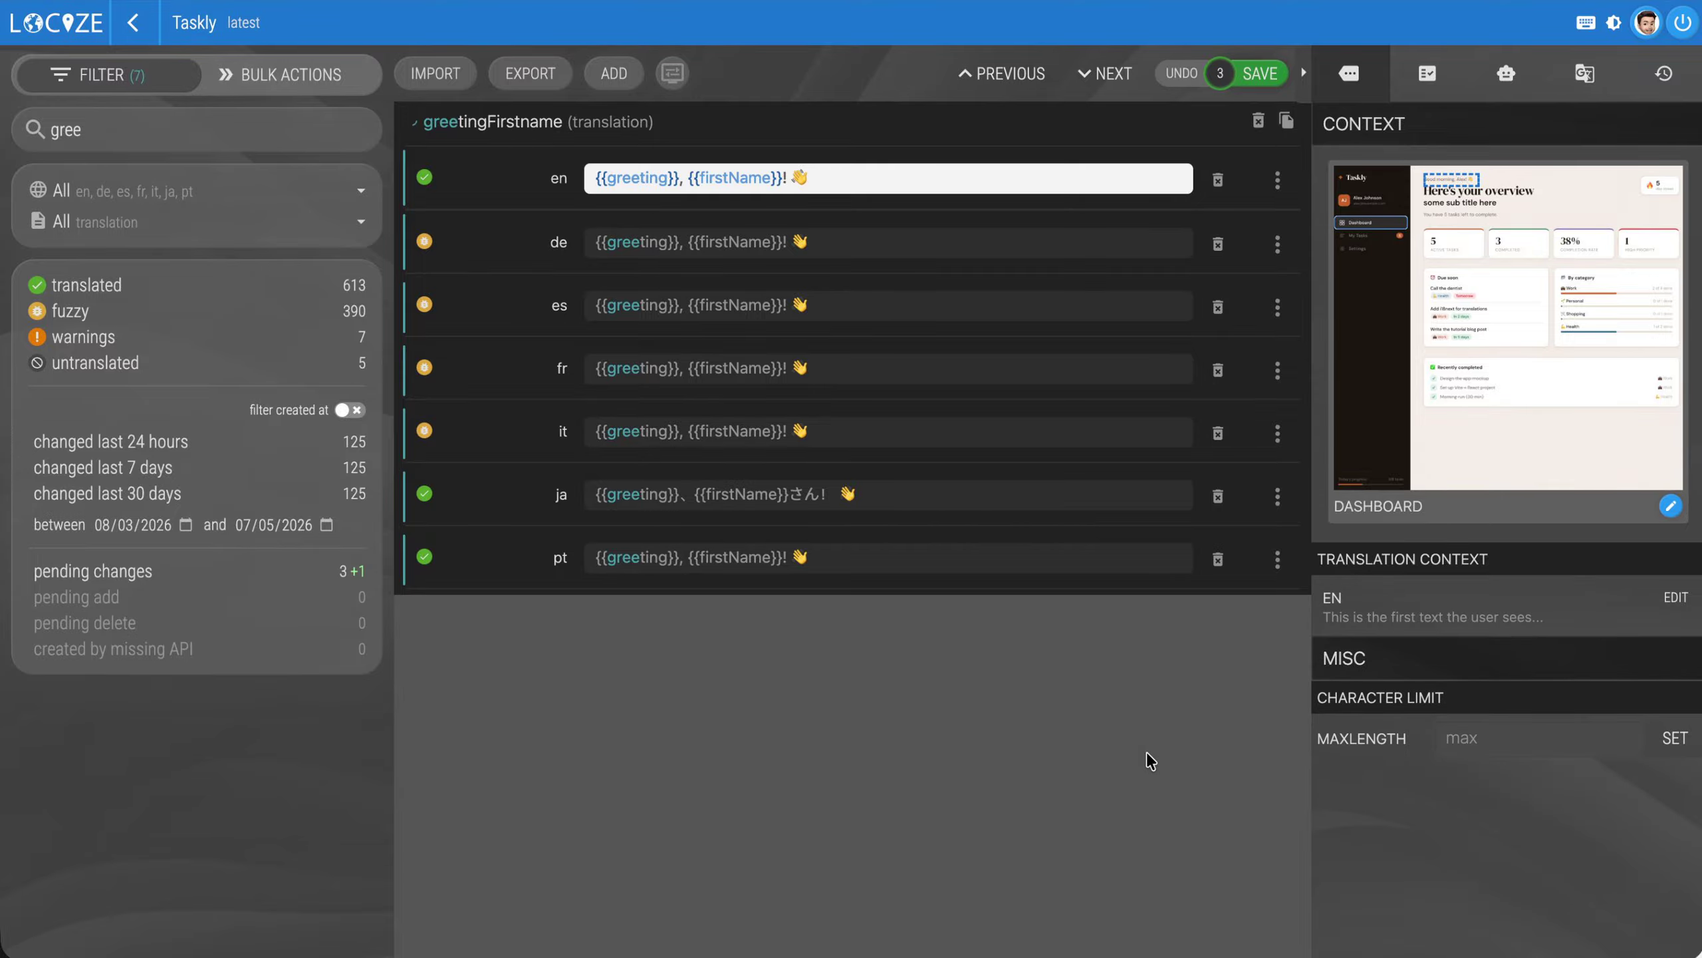
Save the pending changes, then enlarge the Dashboard context screenshot and close it again
{"action": "left_click", "coordinate": [1262, 73]}
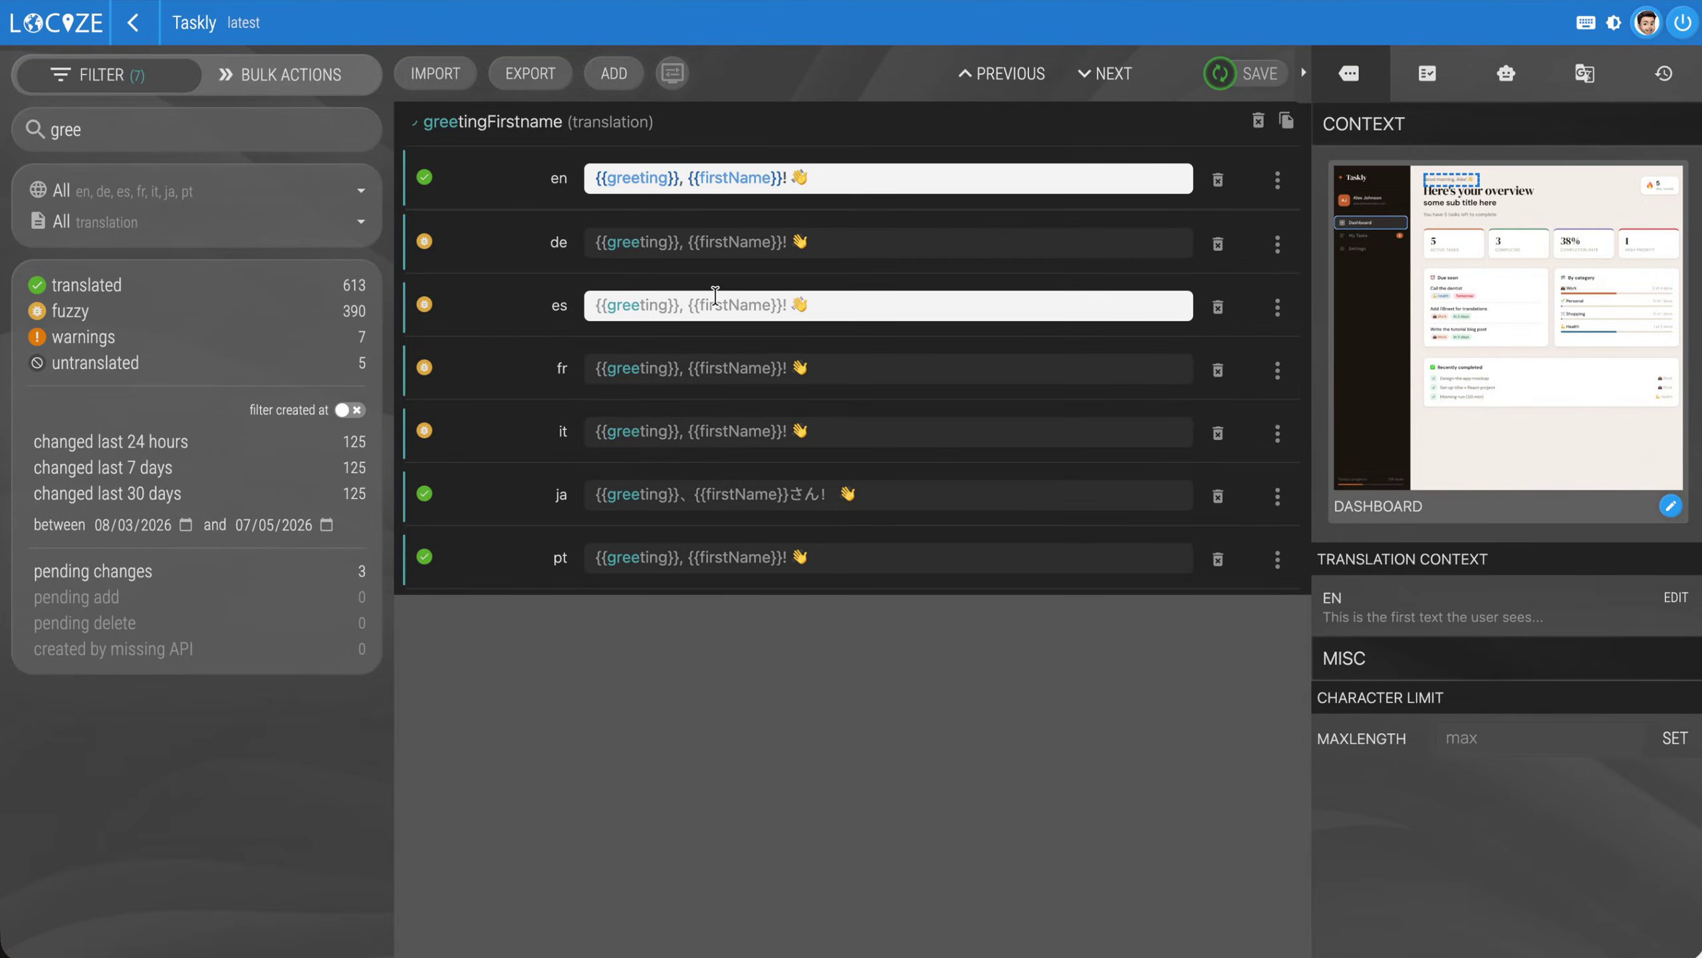
{"action": "left_click", "coordinate": [1436, 390]}
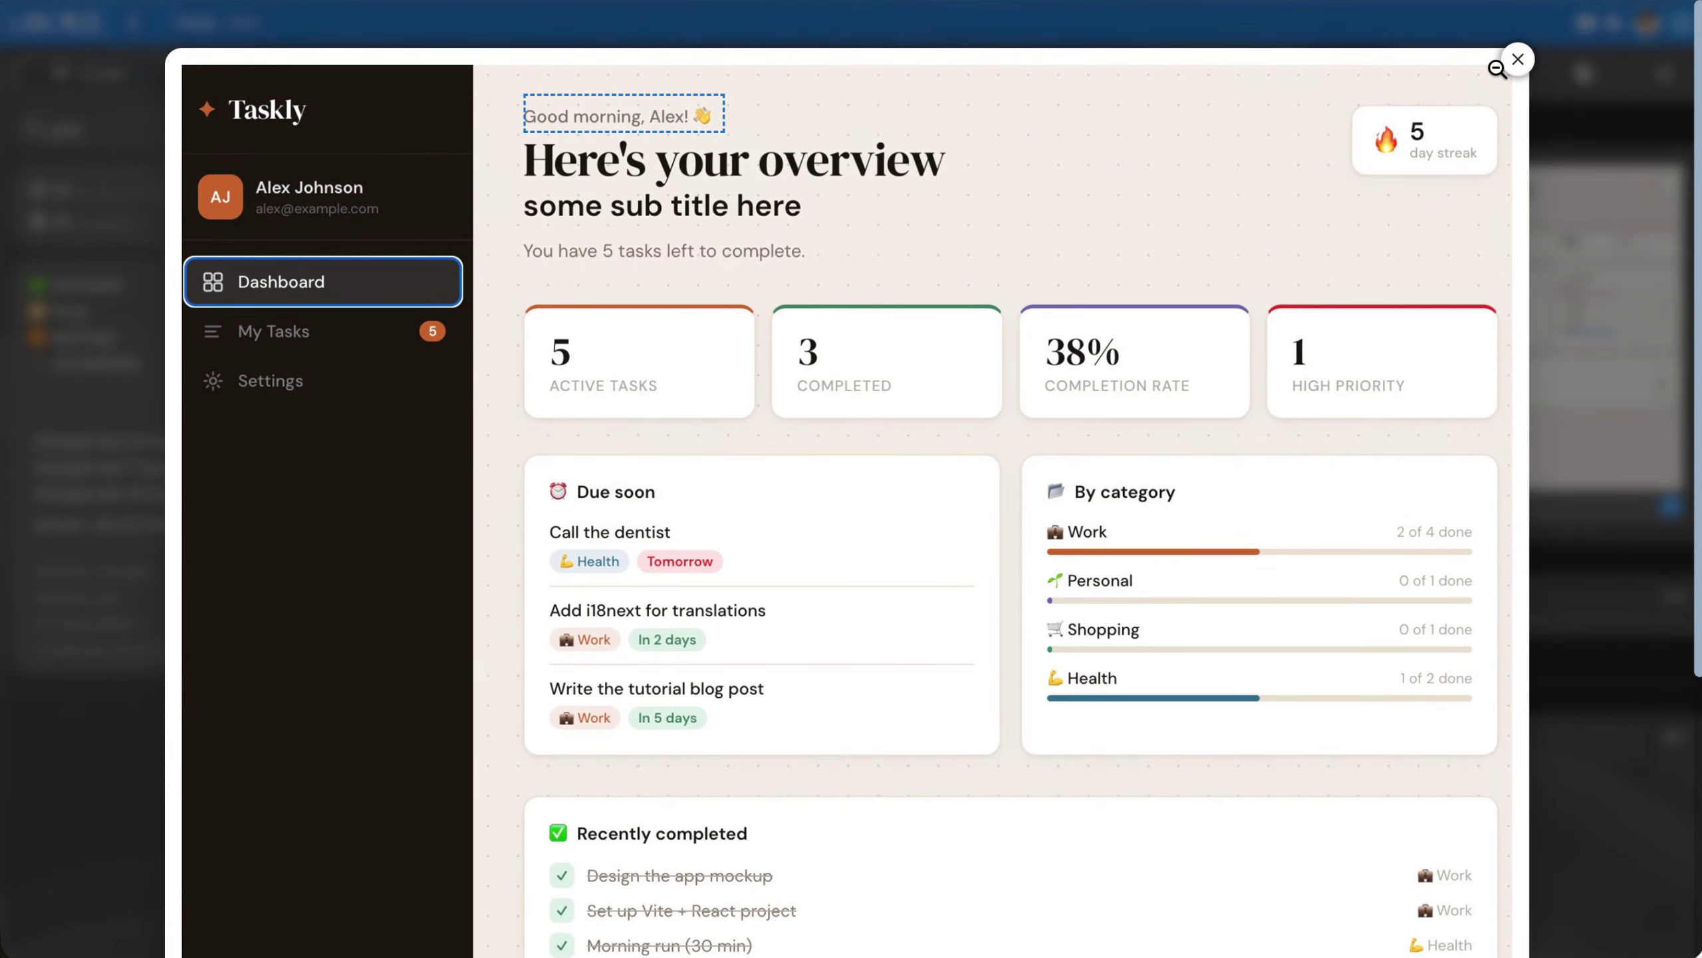
{"action": "left_click", "coordinate": [1519, 59]}
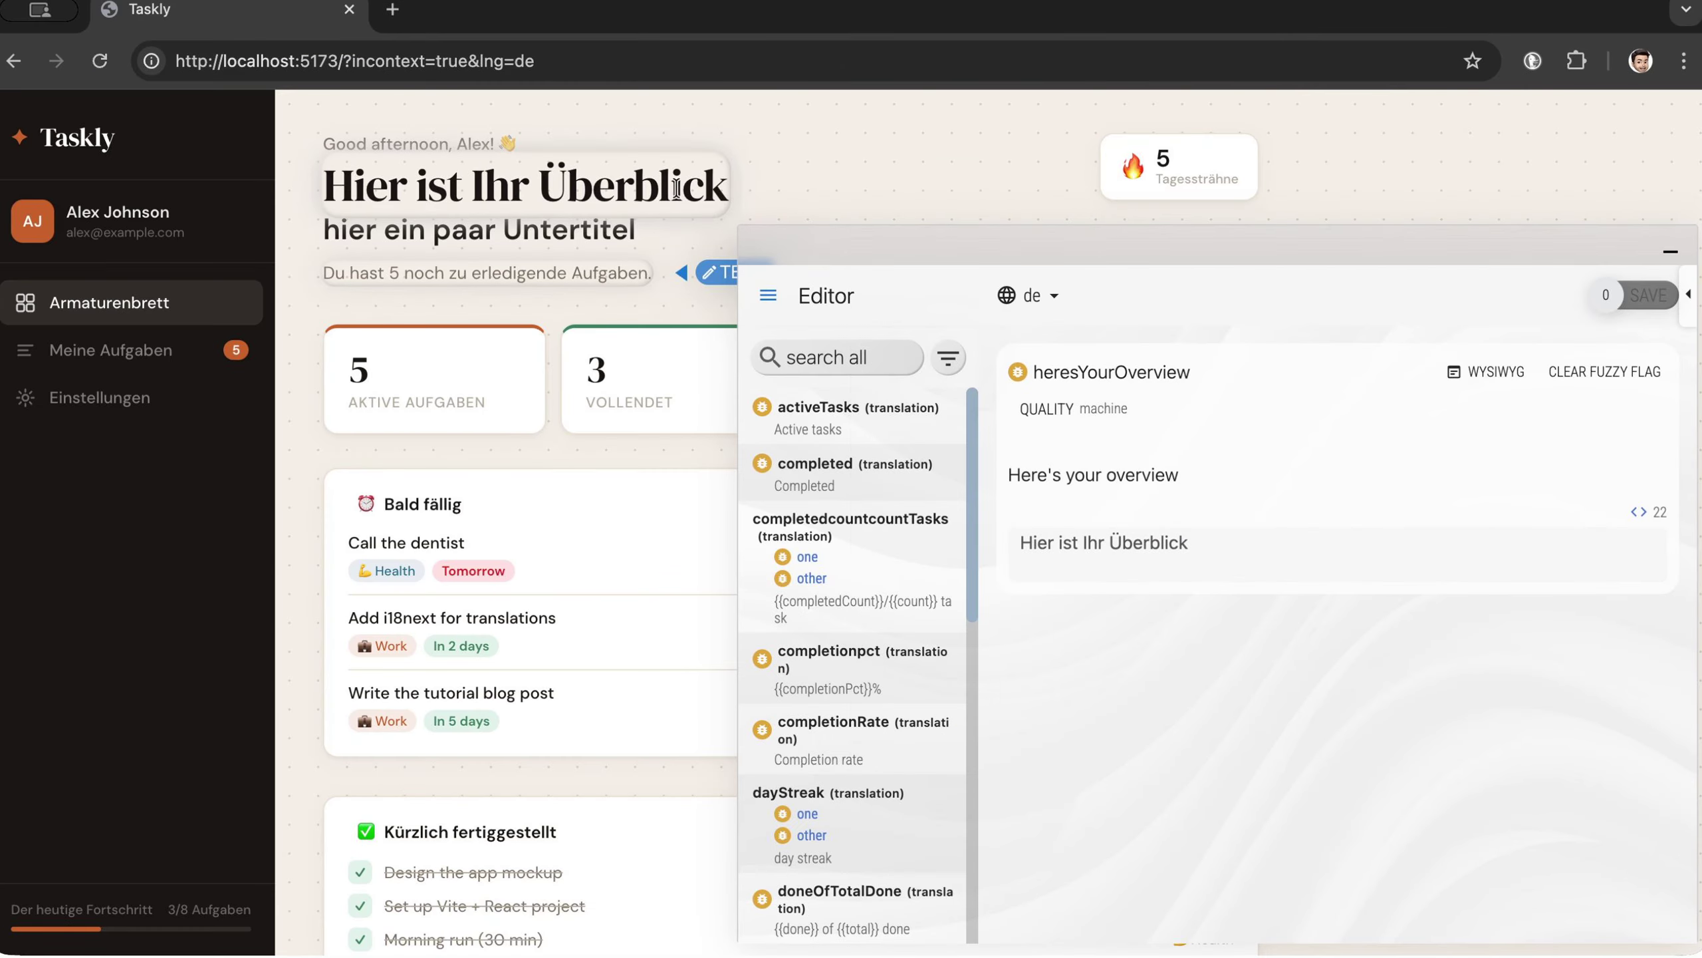
In the in-context editor on the local Taskly page, set the German navItem.dashboard translation to "Dashboard" and save it
{"action": "left_click", "coordinate": [802, 185]}
{"action": "left_click", "coordinate": [731, 274]}
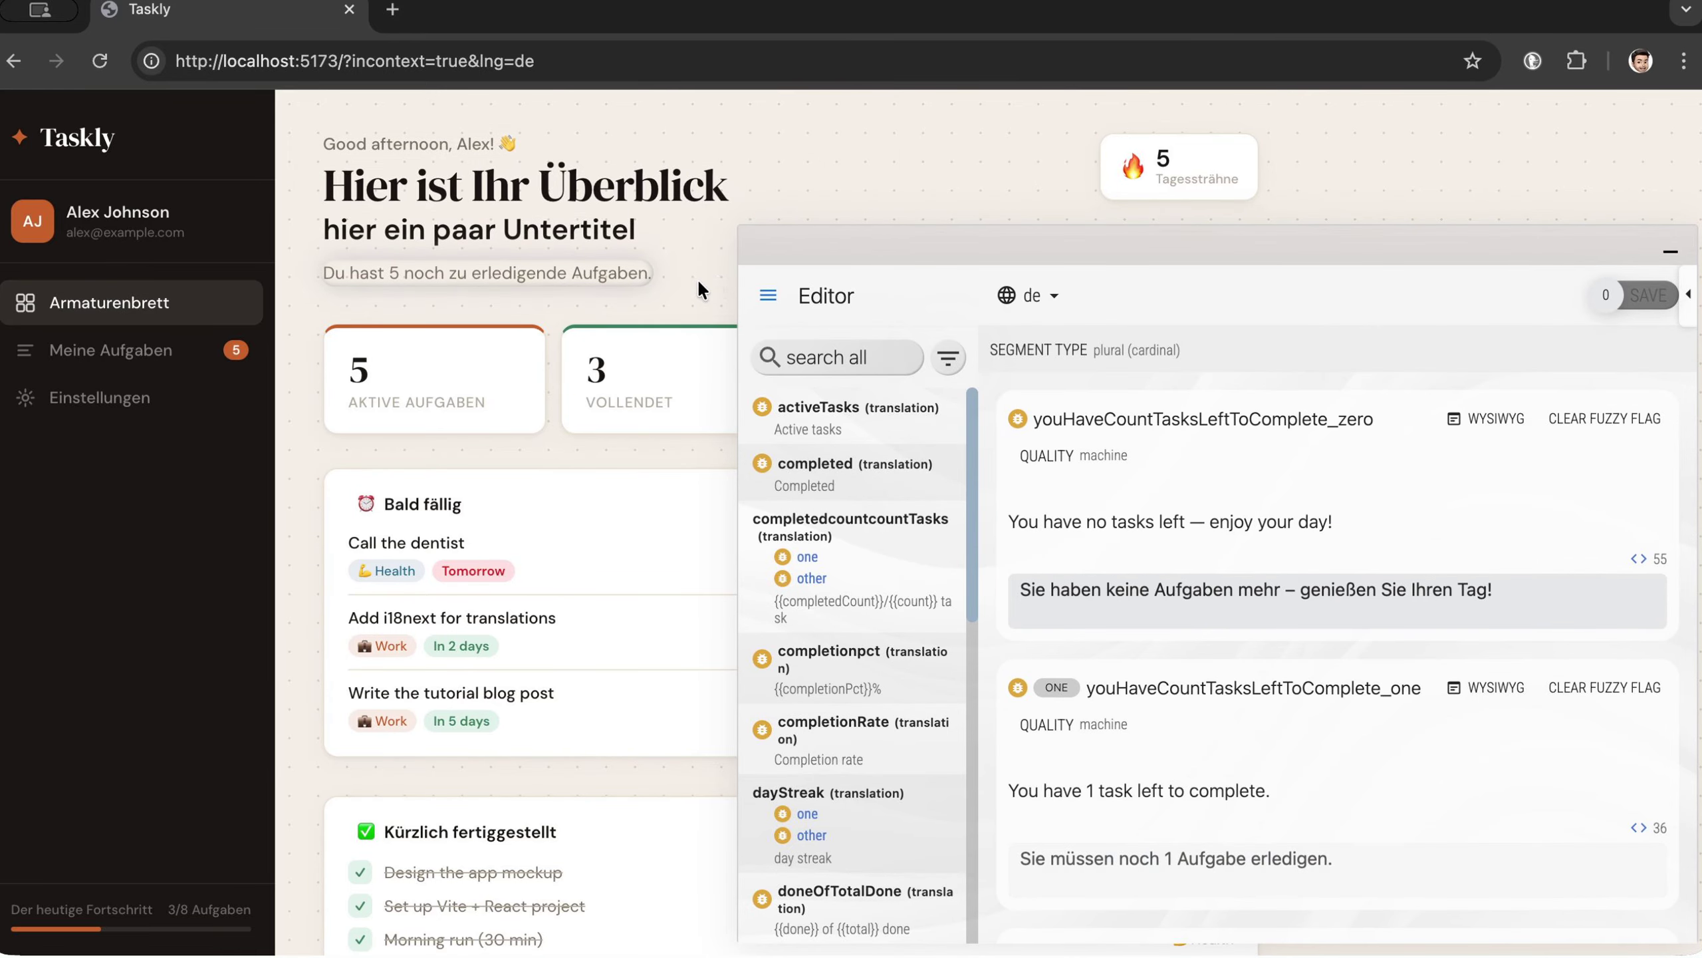
{"action": "left_click", "coordinate": [246, 304]}
{"action": "double_click", "coordinate": [1189, 509]}
{"action": "type", "text": "Dashboard"}
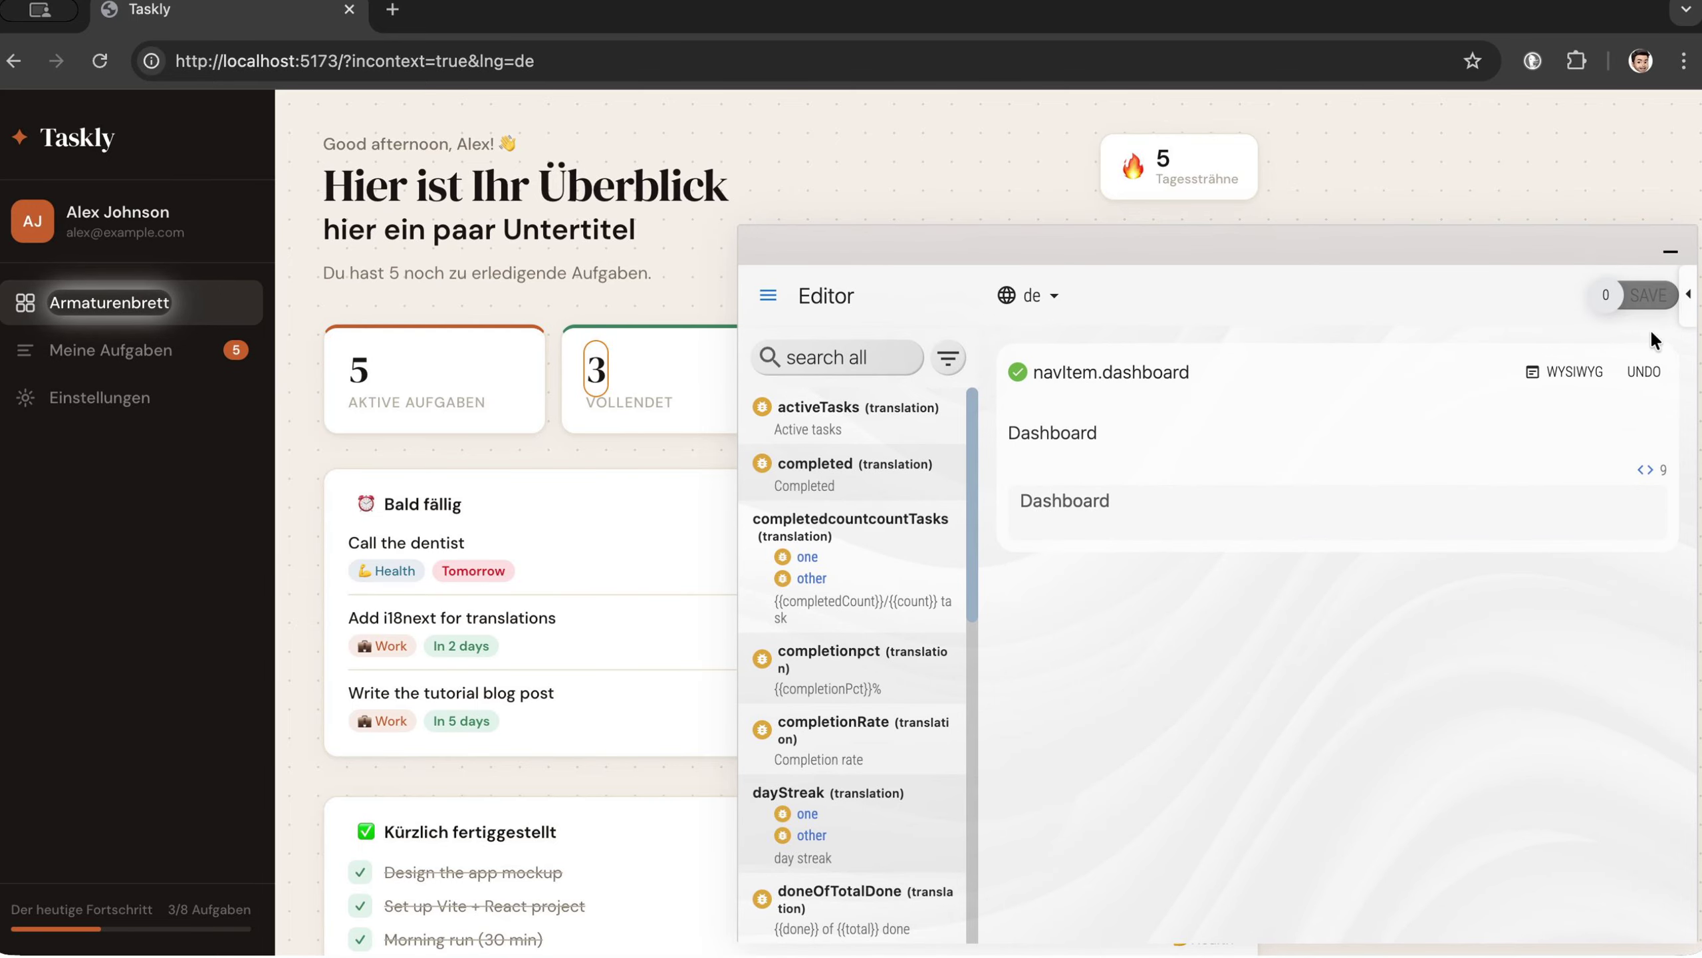
{"action": "left_click", "coordinate": [1643, 296]}
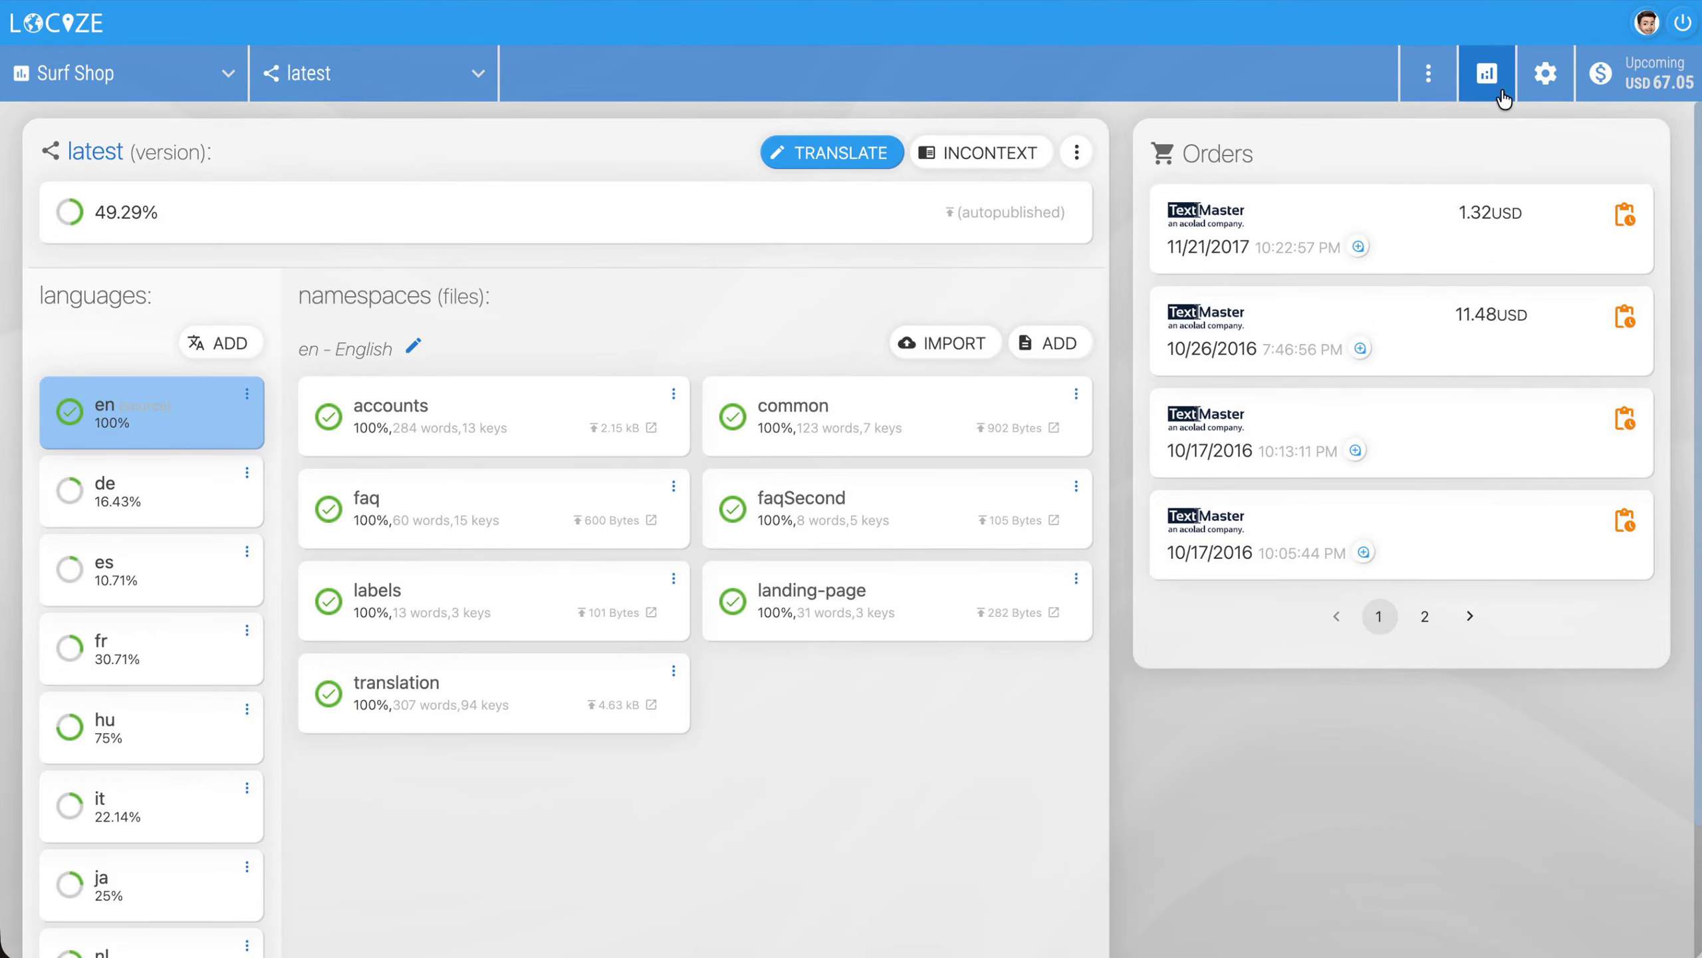
Open the Surf Shop project's settings and look through its editor, TM/MT/AI and ordering options
{"action": "left_click", "coordinate": [1545, 74]}
{"action": "left_click", "coordinate": [500, 134]}
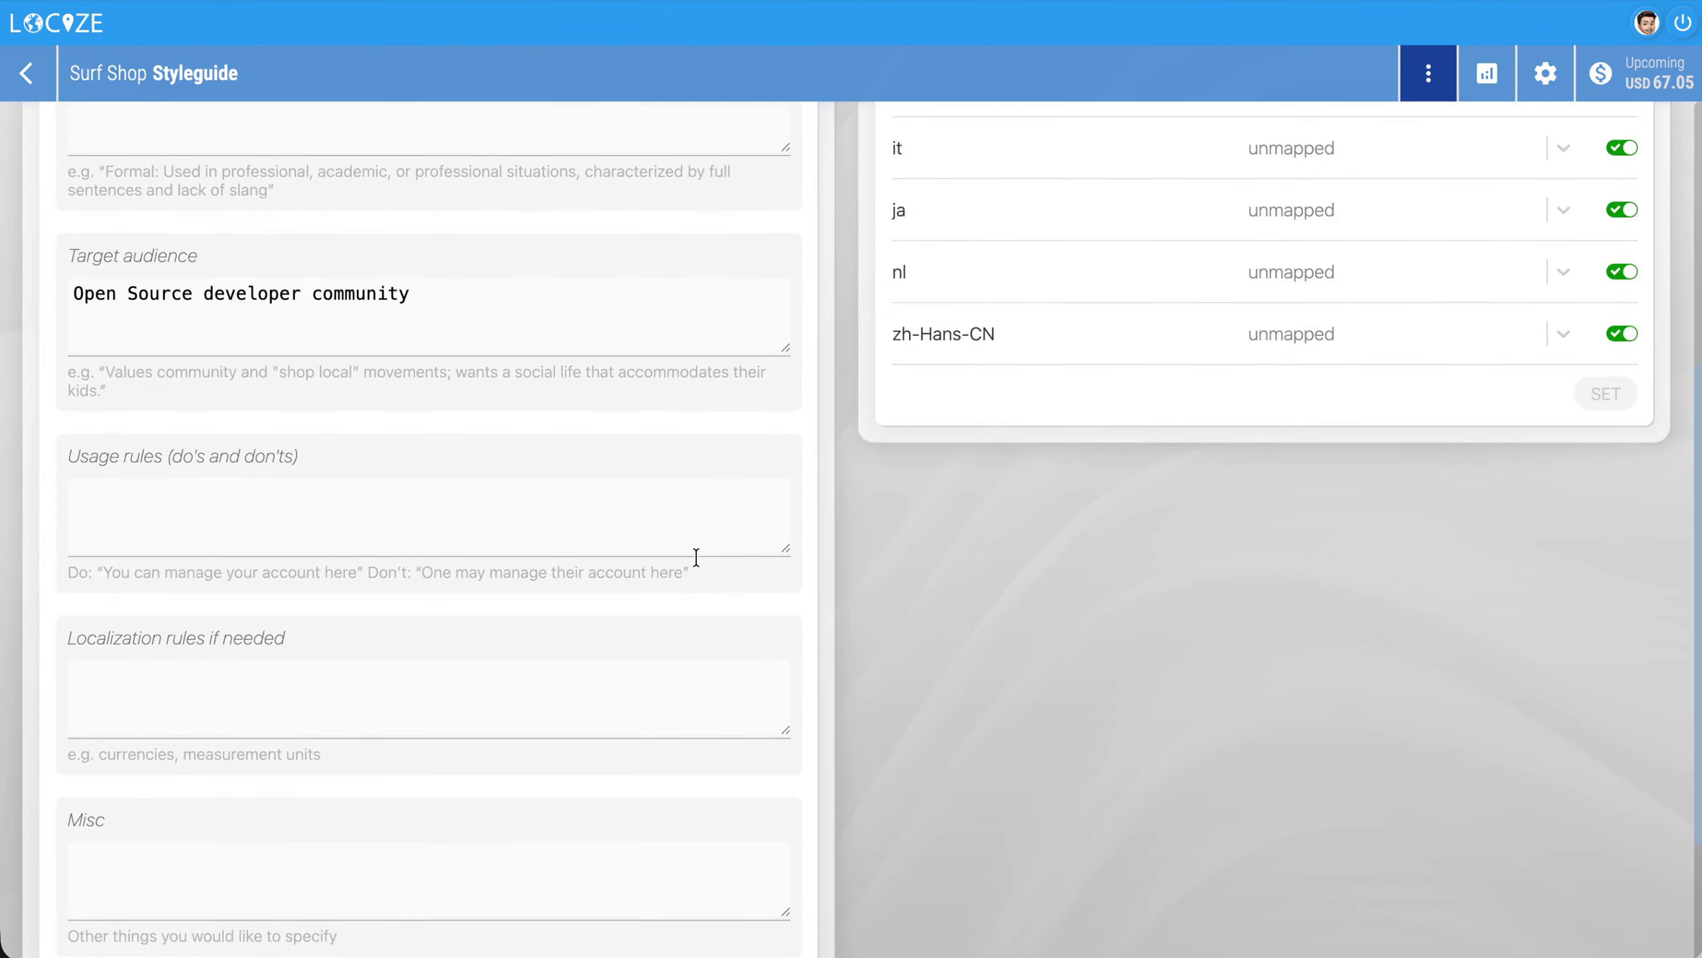
{"action": "scroll", "coordinate": [696, 557], "scroll_direction": "down", "scroll_amount": 3}
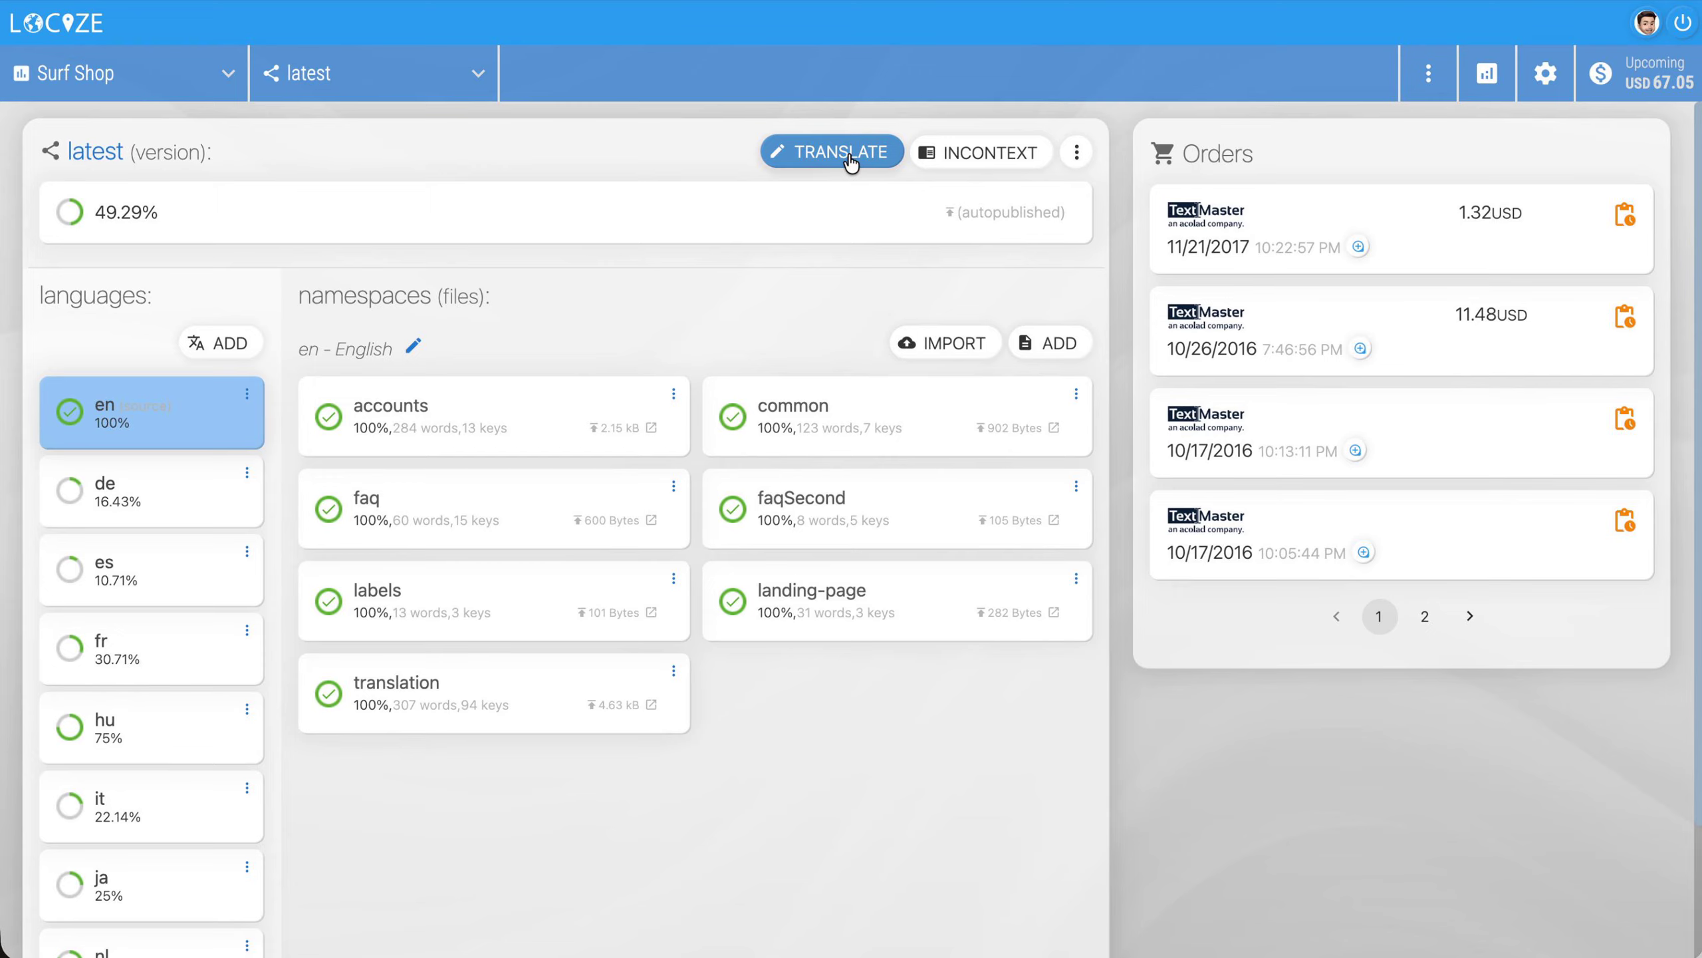
Open the latest version's translations in the editor and choose Locize AI as the provider for bulk AI translation
{"action": "left_click", "coordinate": [850, 156]}
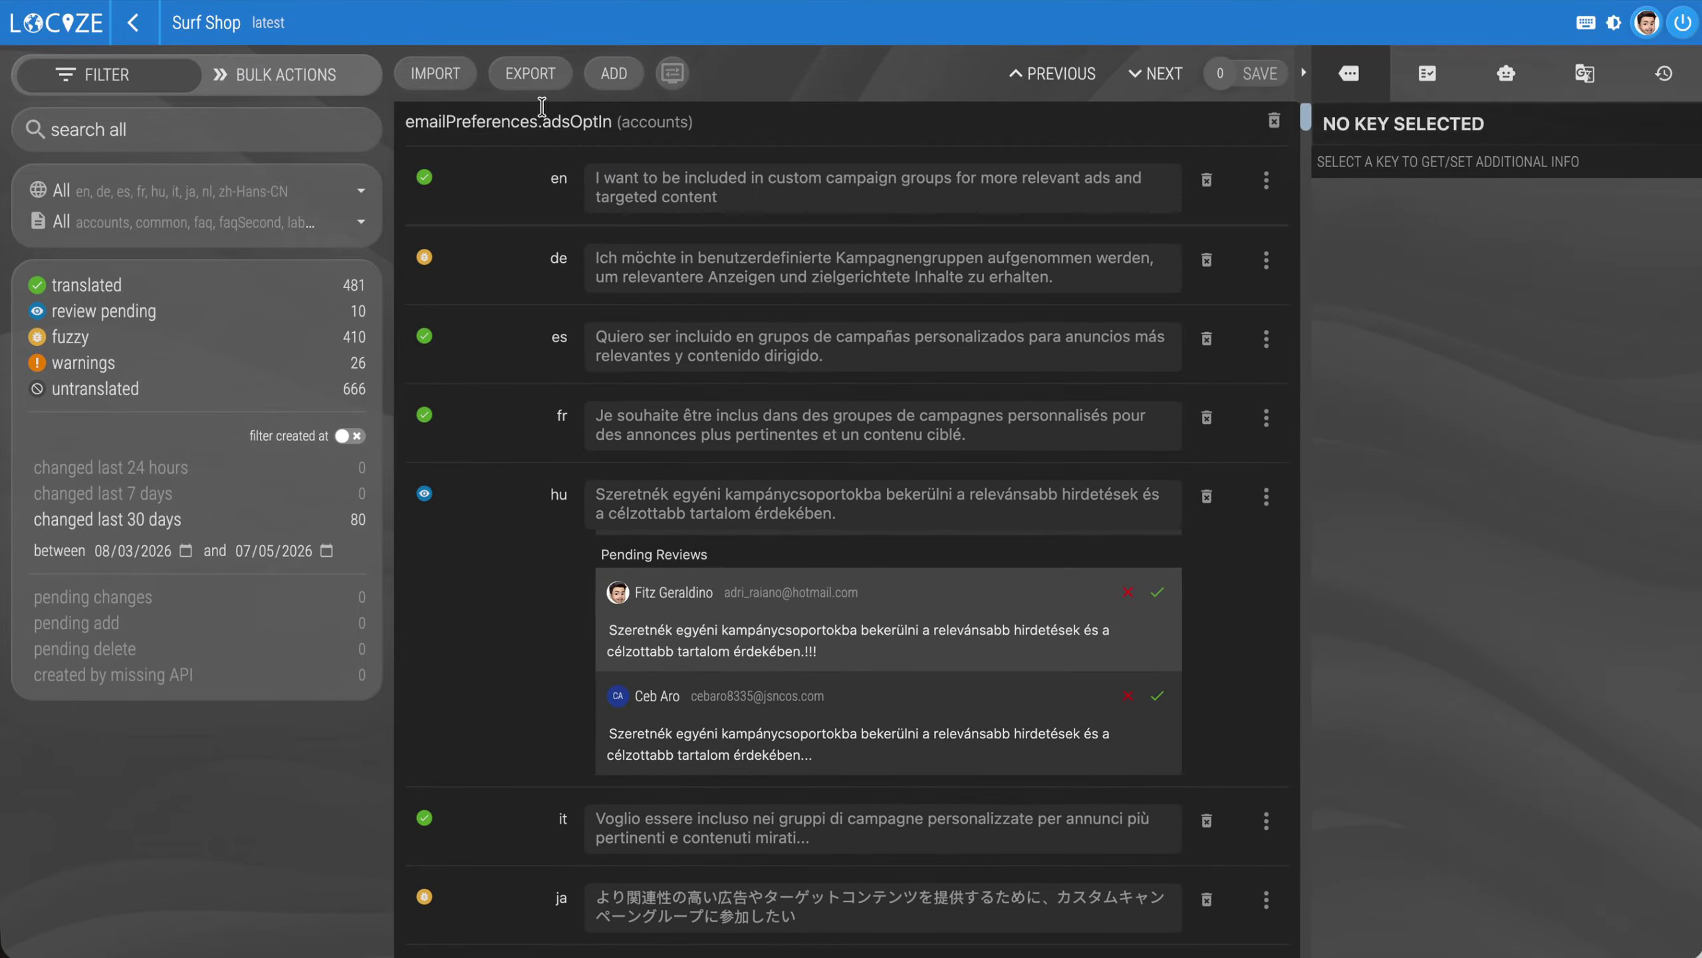
{"action": "left_click", "coordinate": [281, 79]}
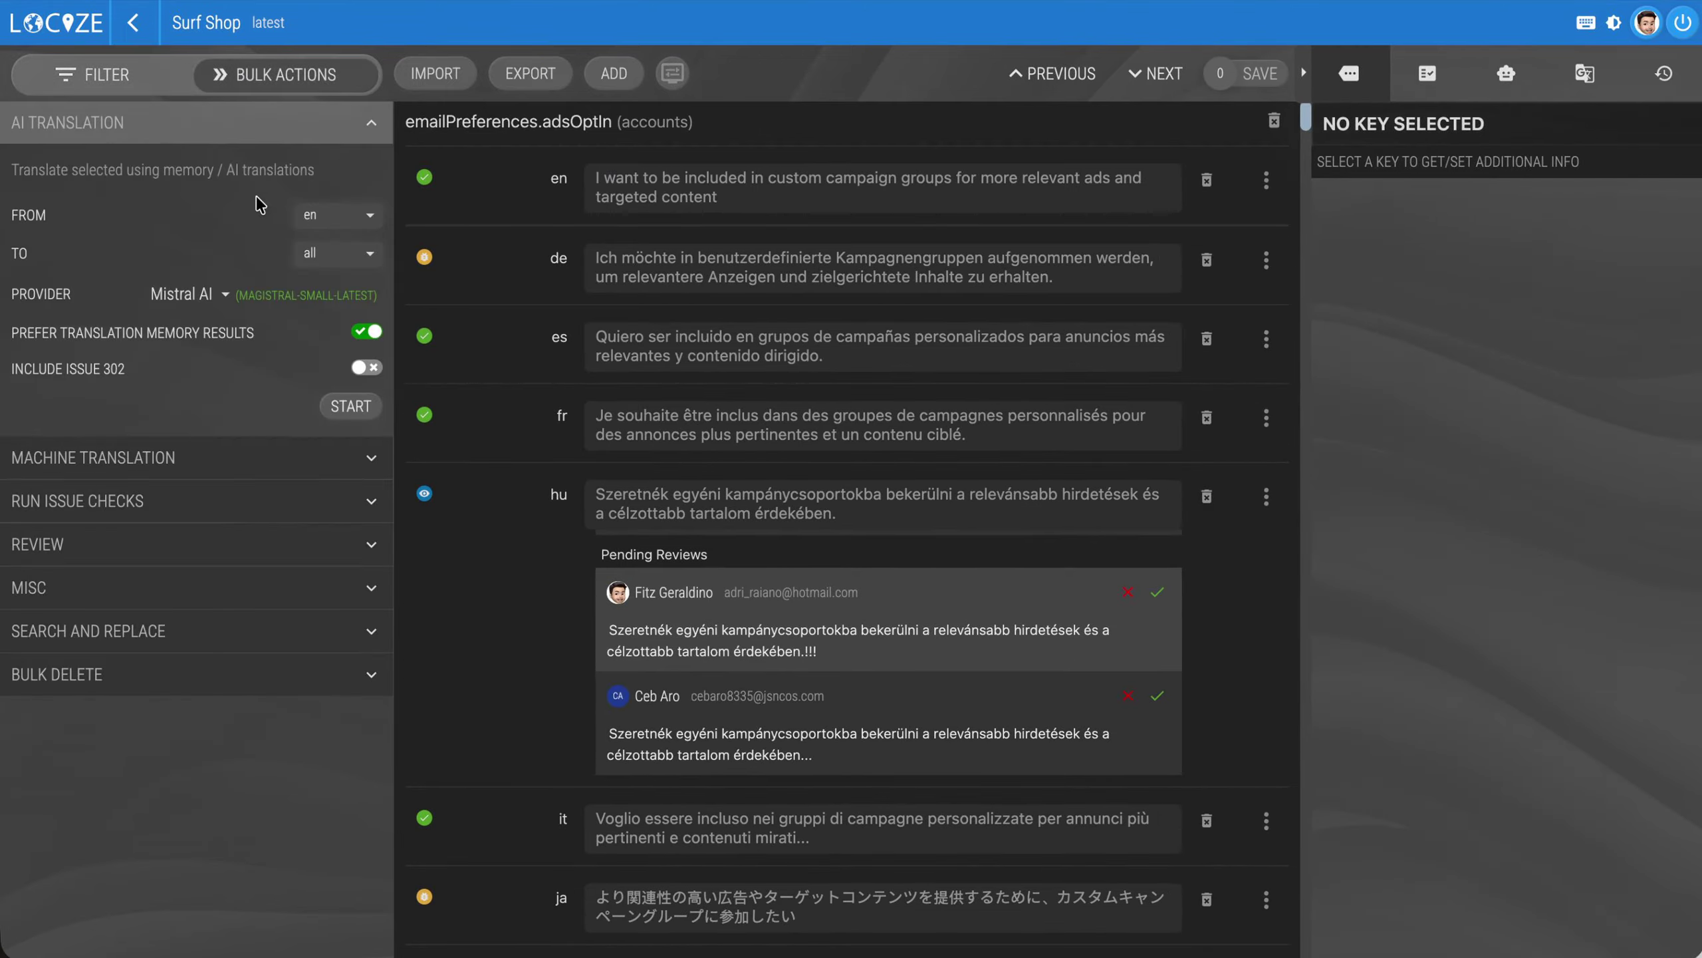
{"action": "left_click", "coordinate": [220, 299]}
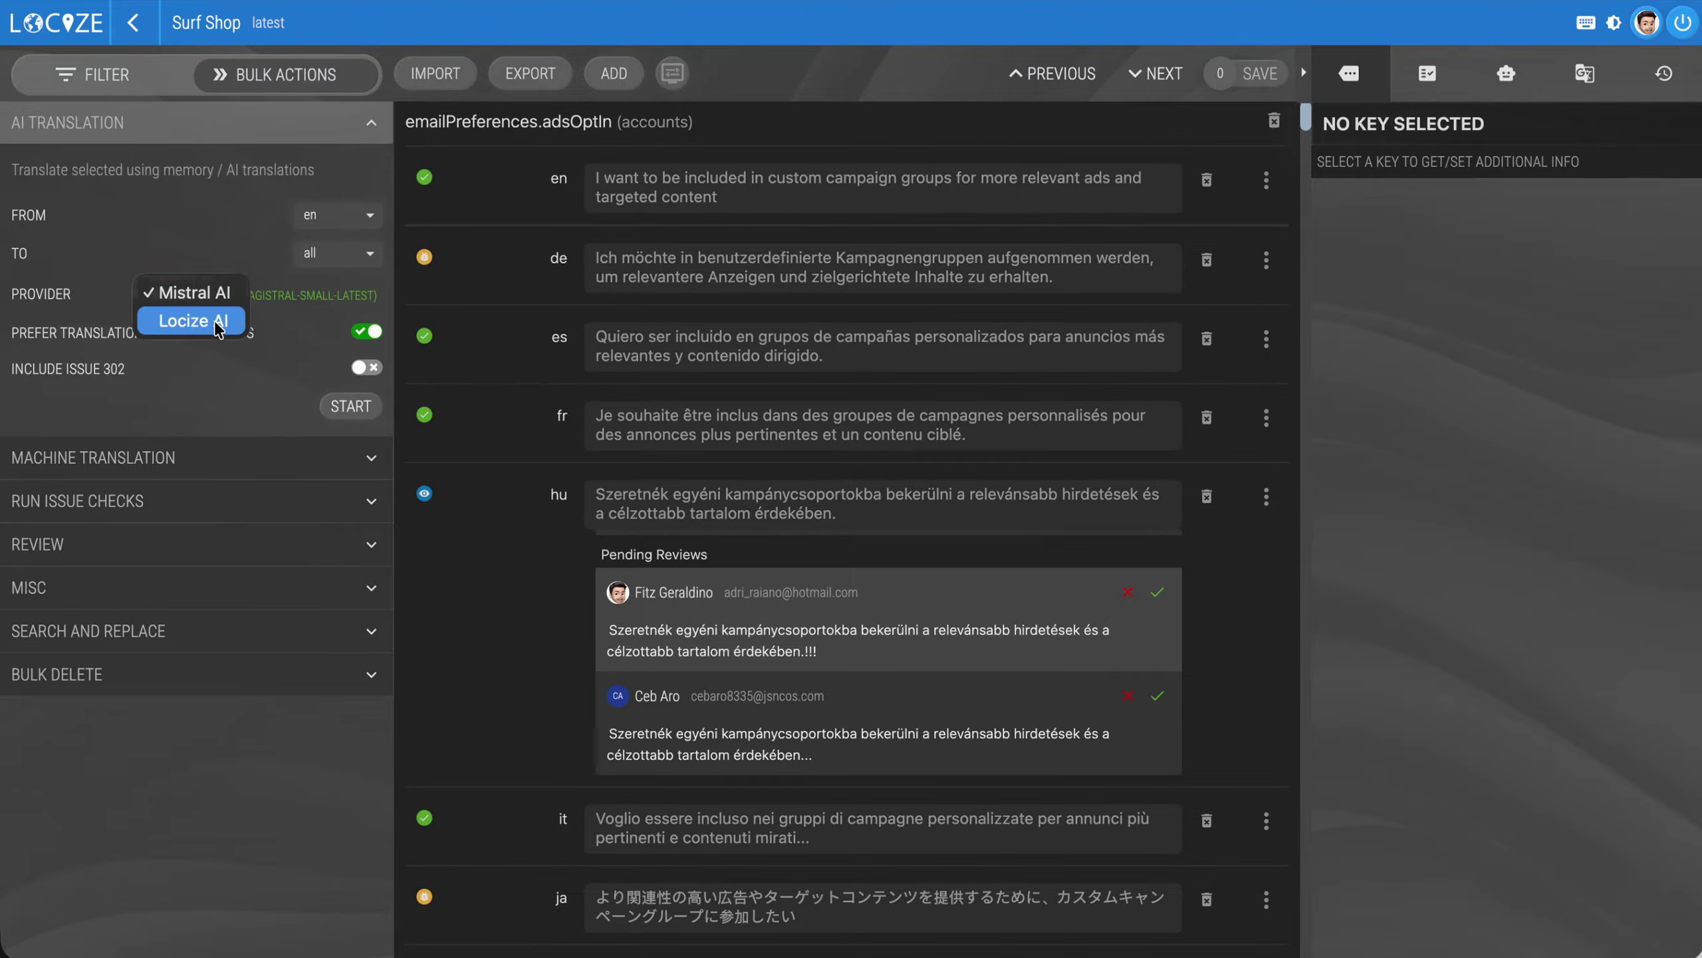
{"action": "left_click", "coordinate": [217, 322]}
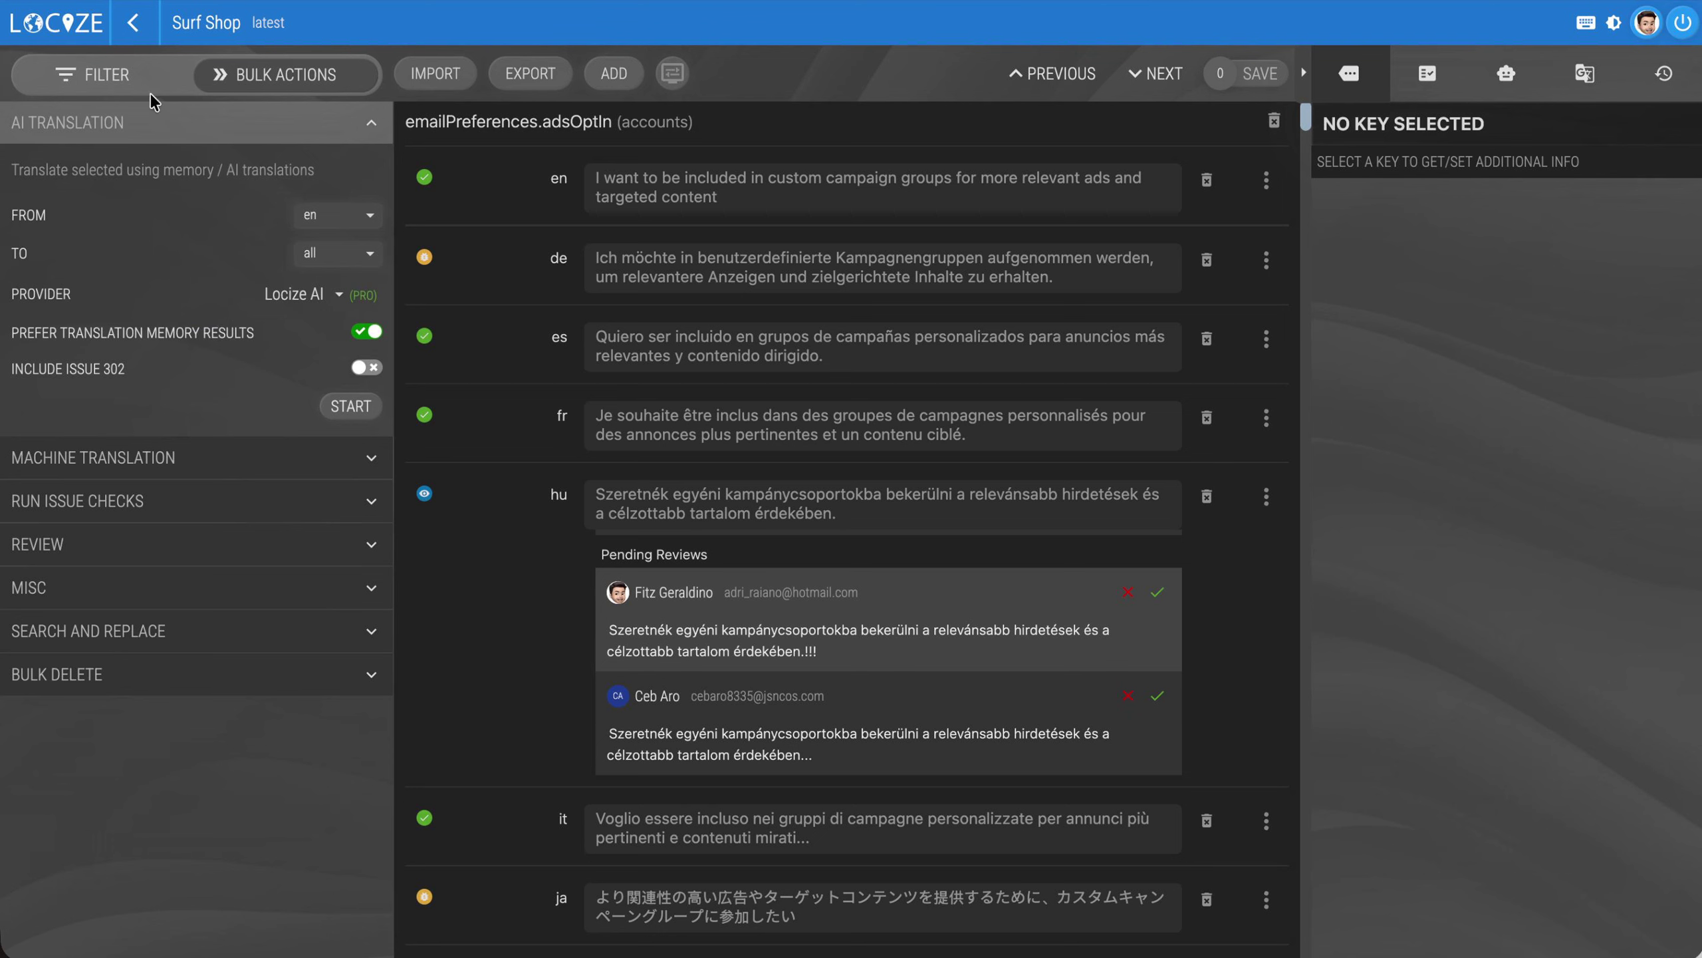
{"action": "left_click", "coordinate": [140, 72]}
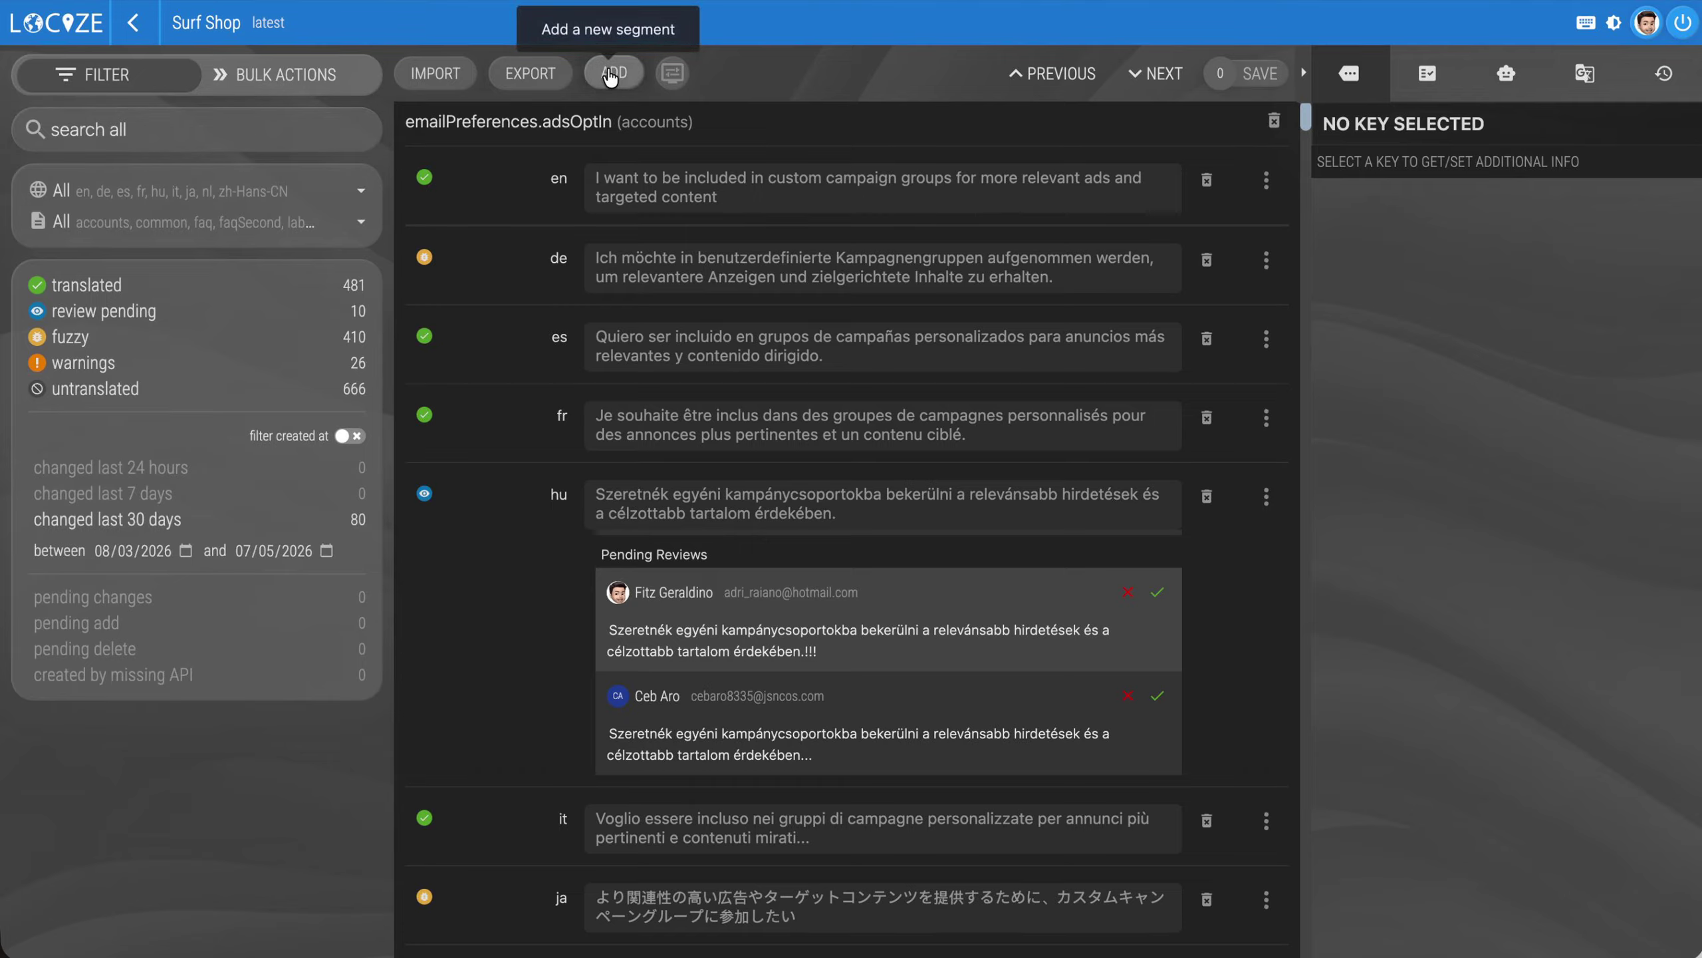
Filter the segments to the faqSecond namespace and begin a new English segment with the key "verynewkeyhere"
{"action": "left_click", "coordinate": [244, 222]}
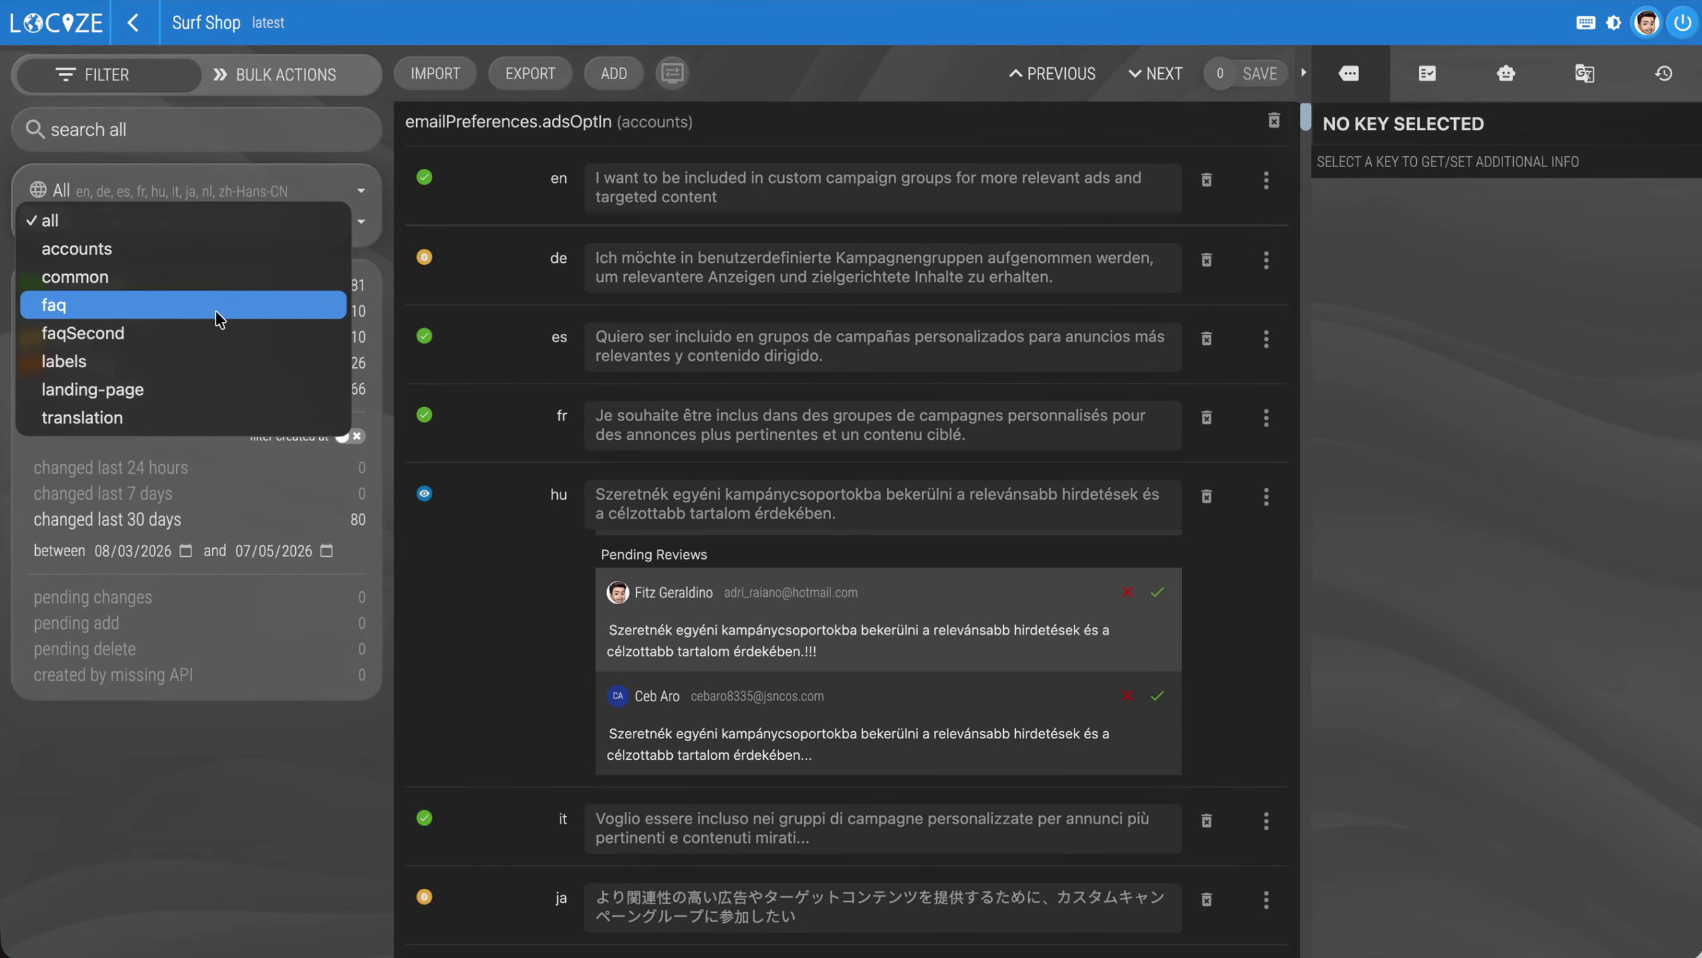
{"action": "left_click", "coordinate": [211, 332]}
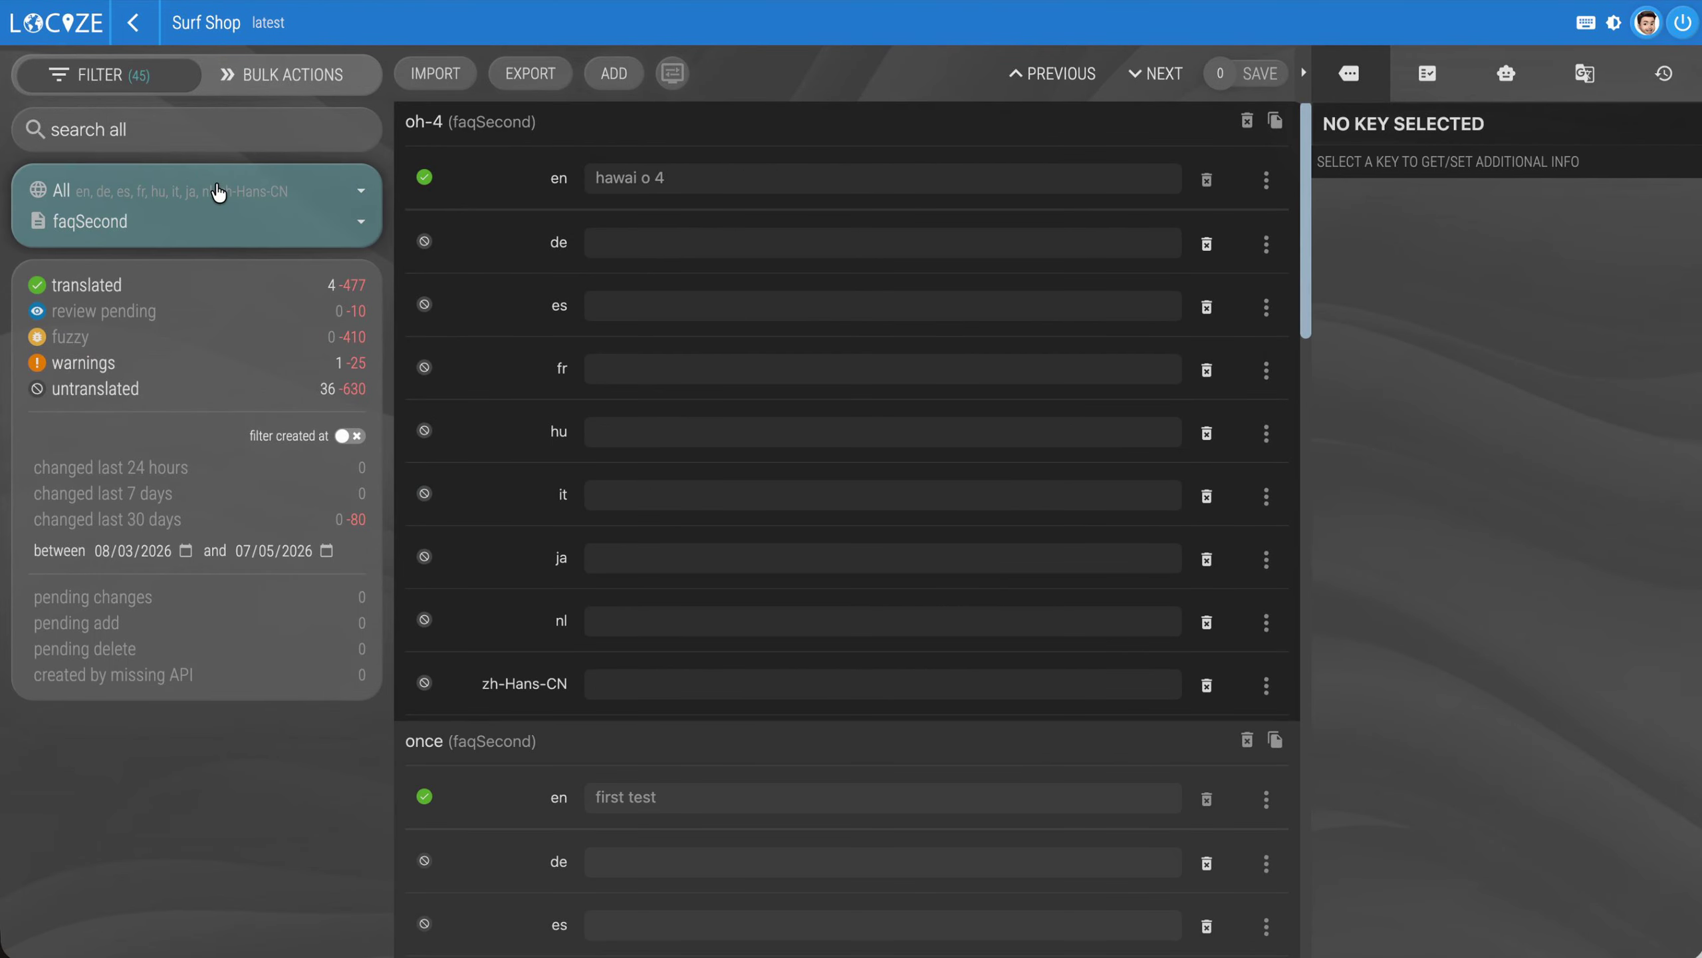
{"action": "left_click", "coordinate": [614, 73]}
{"action": "left_click", "coordinate": [639, 202]}
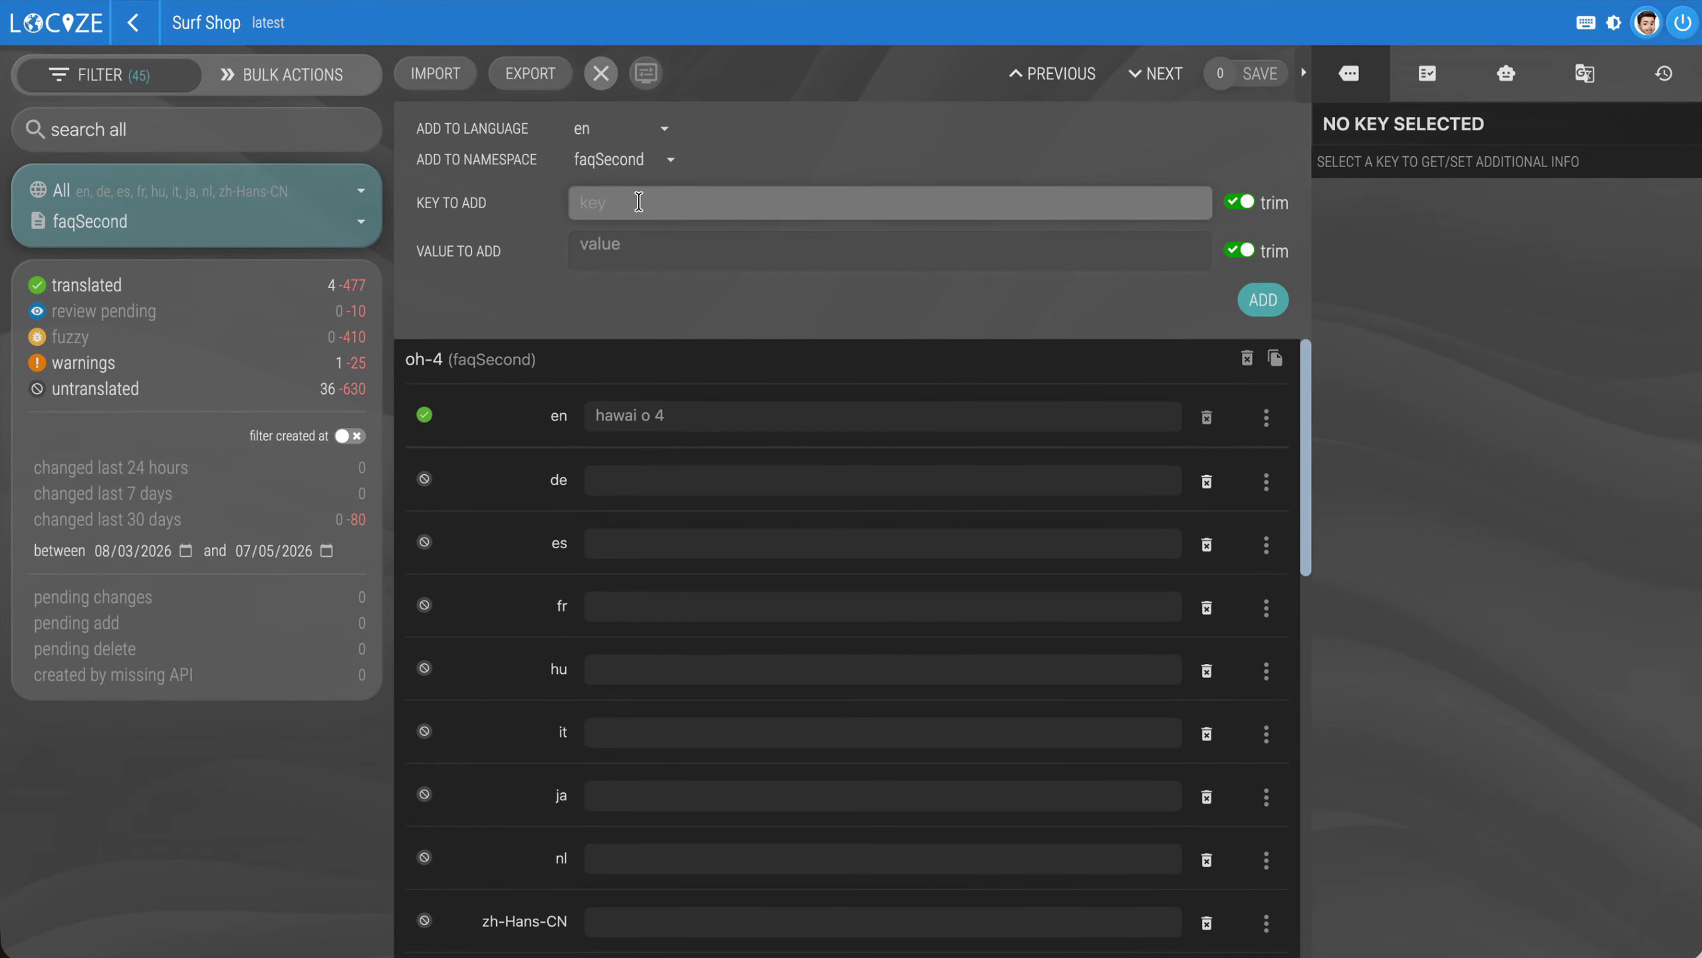
{"action": "type", "text": "verynewkeyhere"}
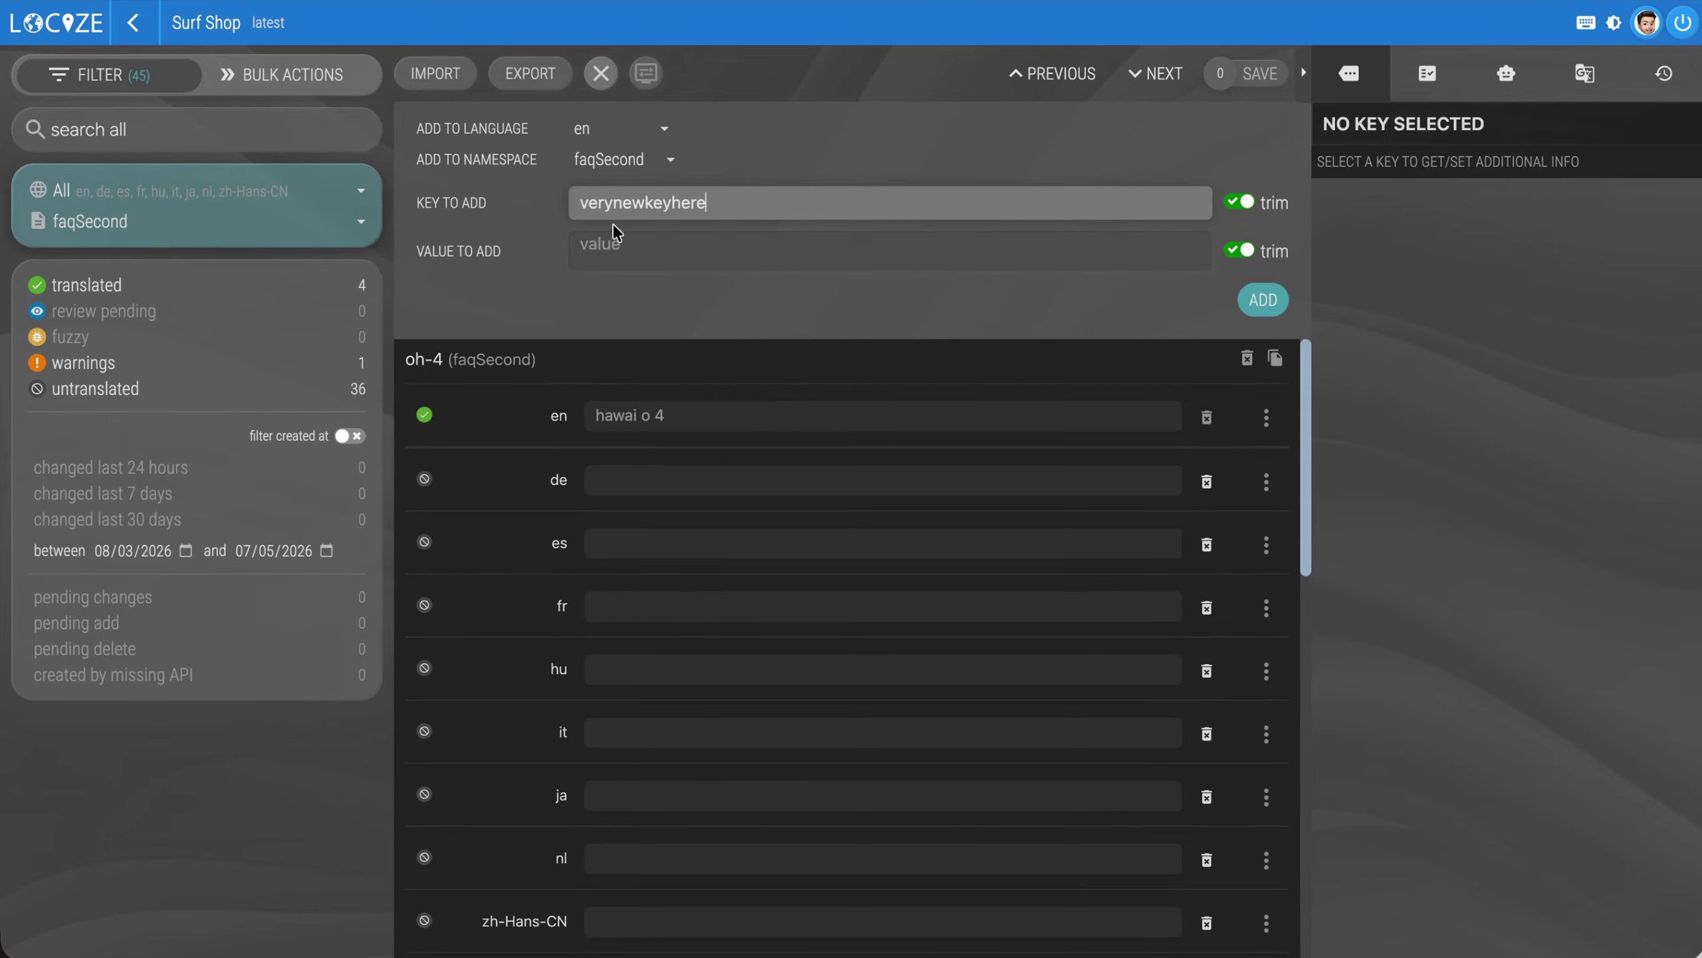
Give the new segment the value "This is a very new segment!" and add it to faqSecond
{"action": "left_click", "coordinate": [613, 236]}
{"action": "type", "text": "This is a "}
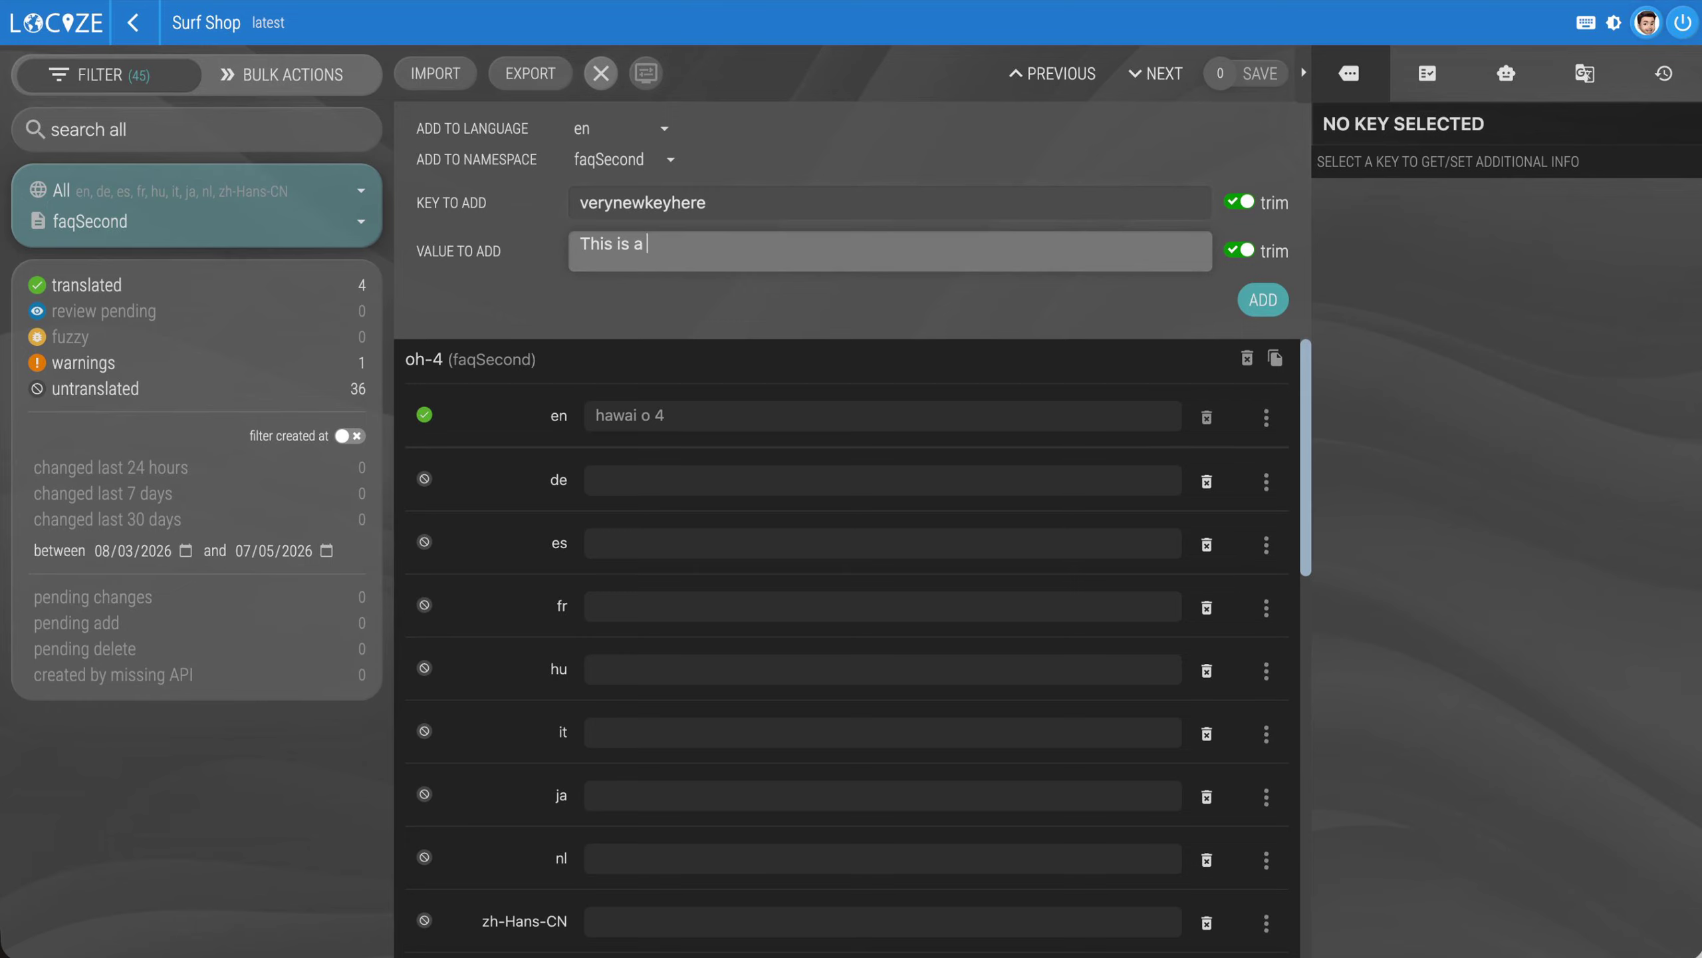
{"action": "type", "text": "very new segment!"}
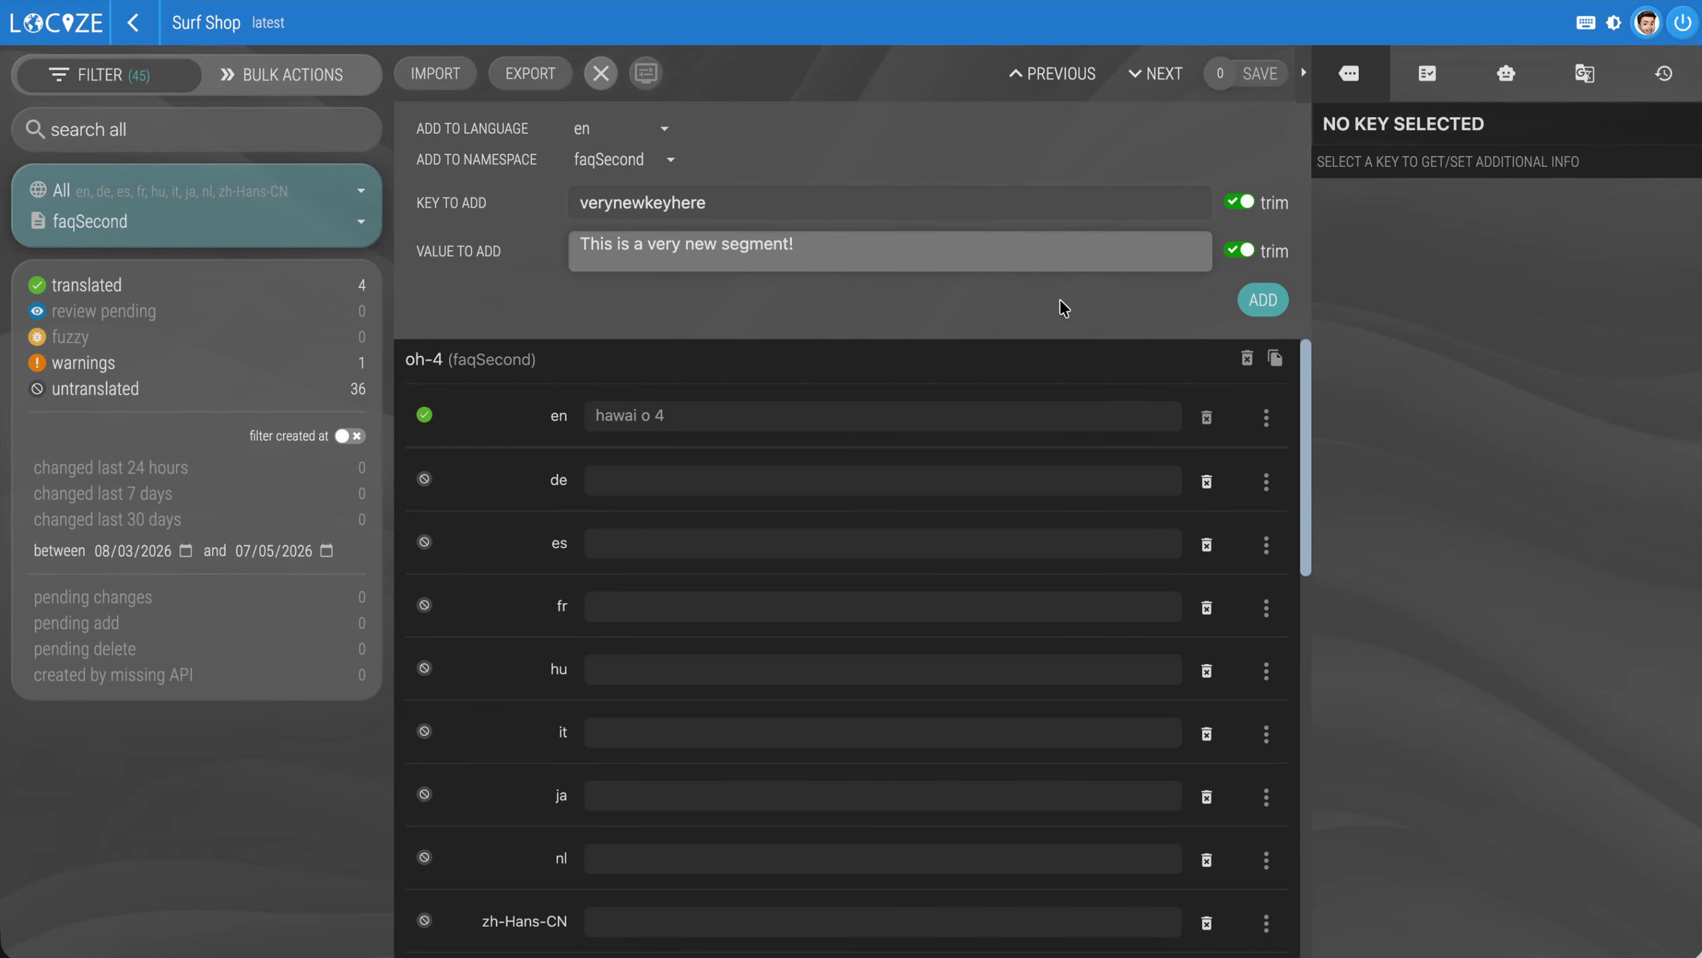
{"action": "double_click", "coordinate": [844, 204]}
{"action": "key", "text": "ctrl+c"}
{"action": "left_click", "coordinate": [1256, 319]}
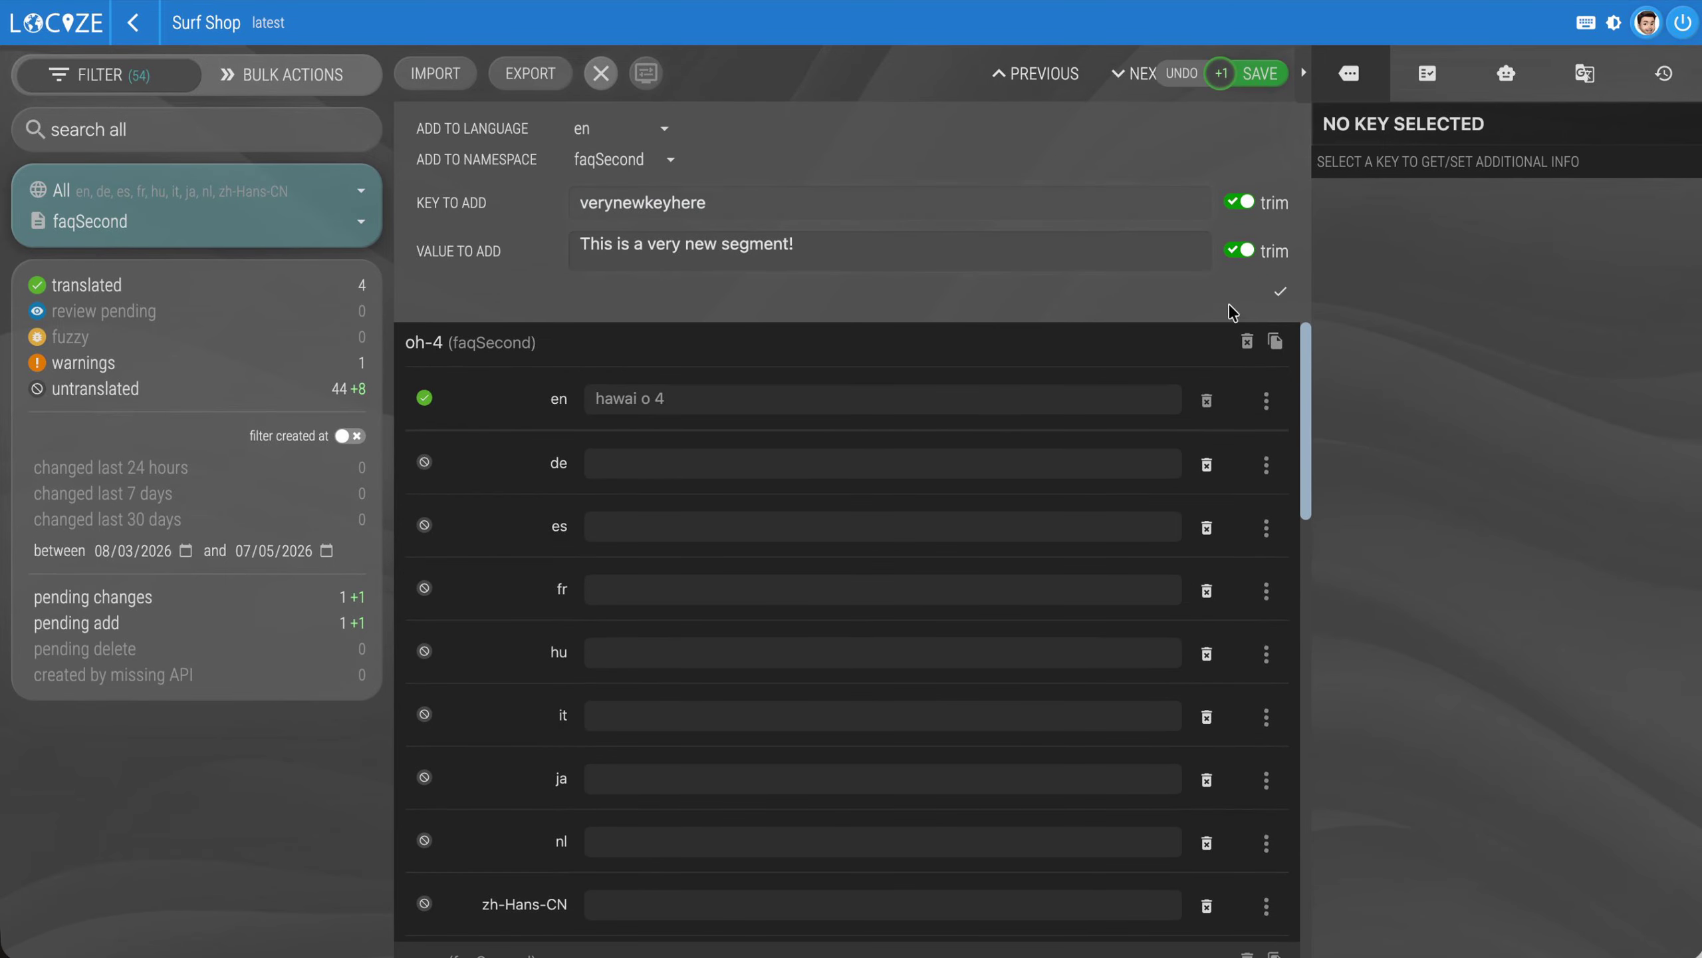
Search for "verynewkeyhere" and save the pending new segment
{"action": "left_click", "coordinate": [123, 130]}
{"action": "key", "text": "ctrl+v"}
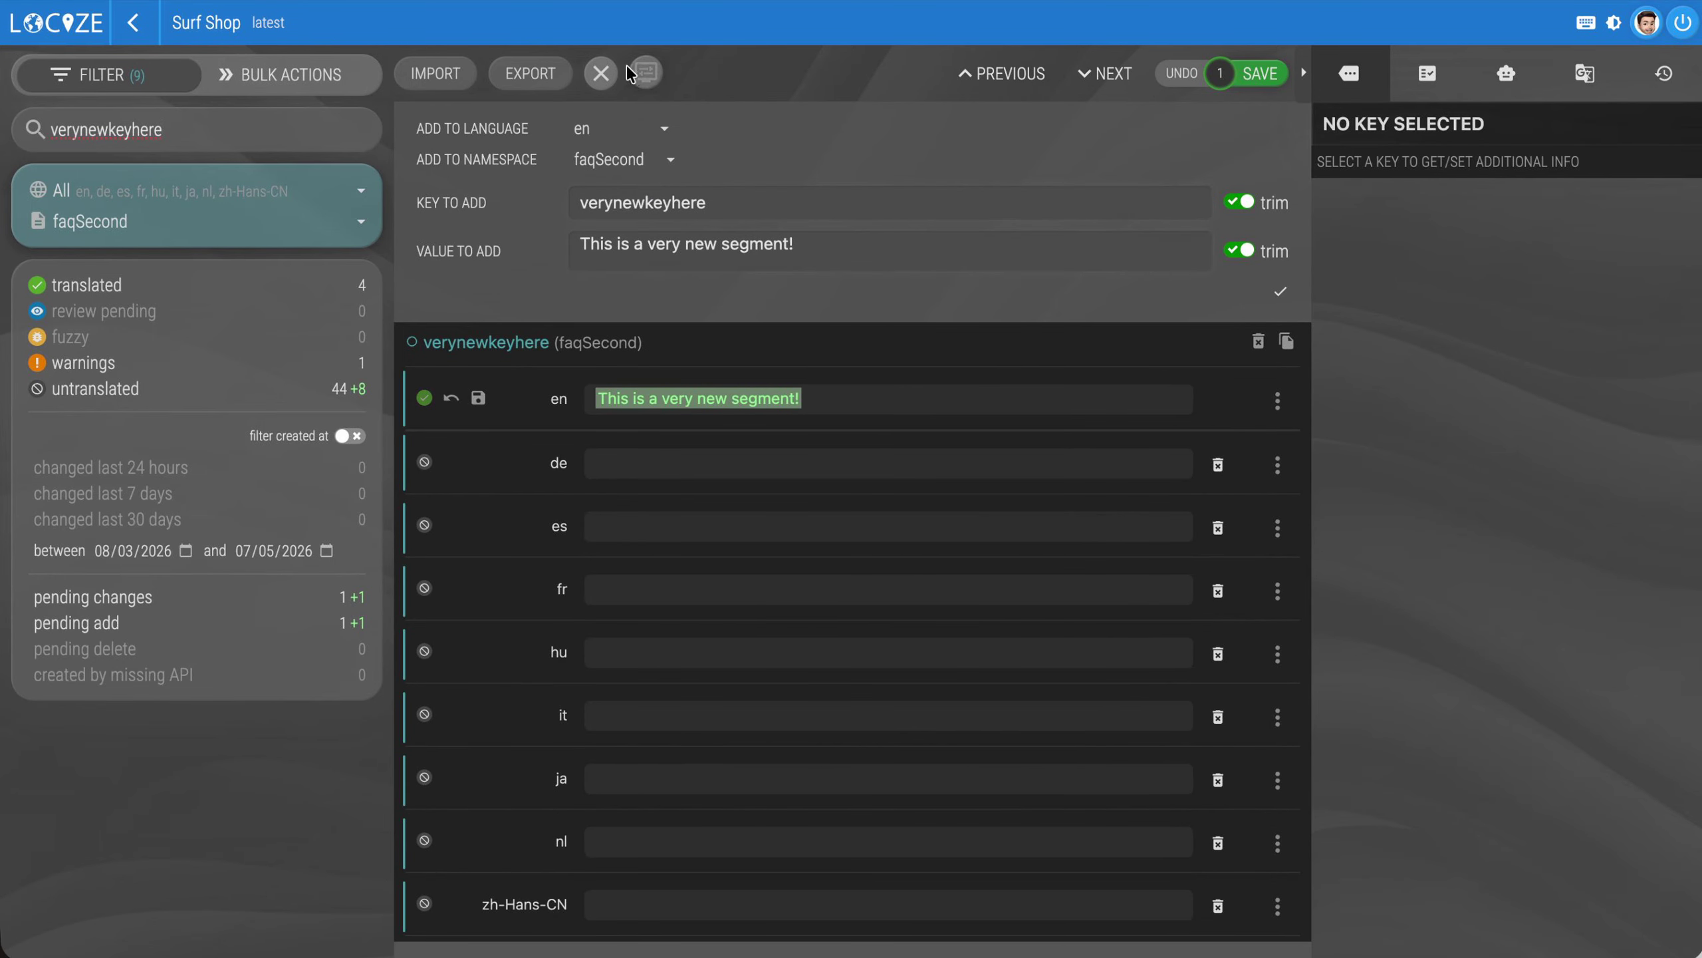
{"action": "left_click", "coordinate": [600, 72]}
{"action": "left_click", "coordinate": [1265, 75]}
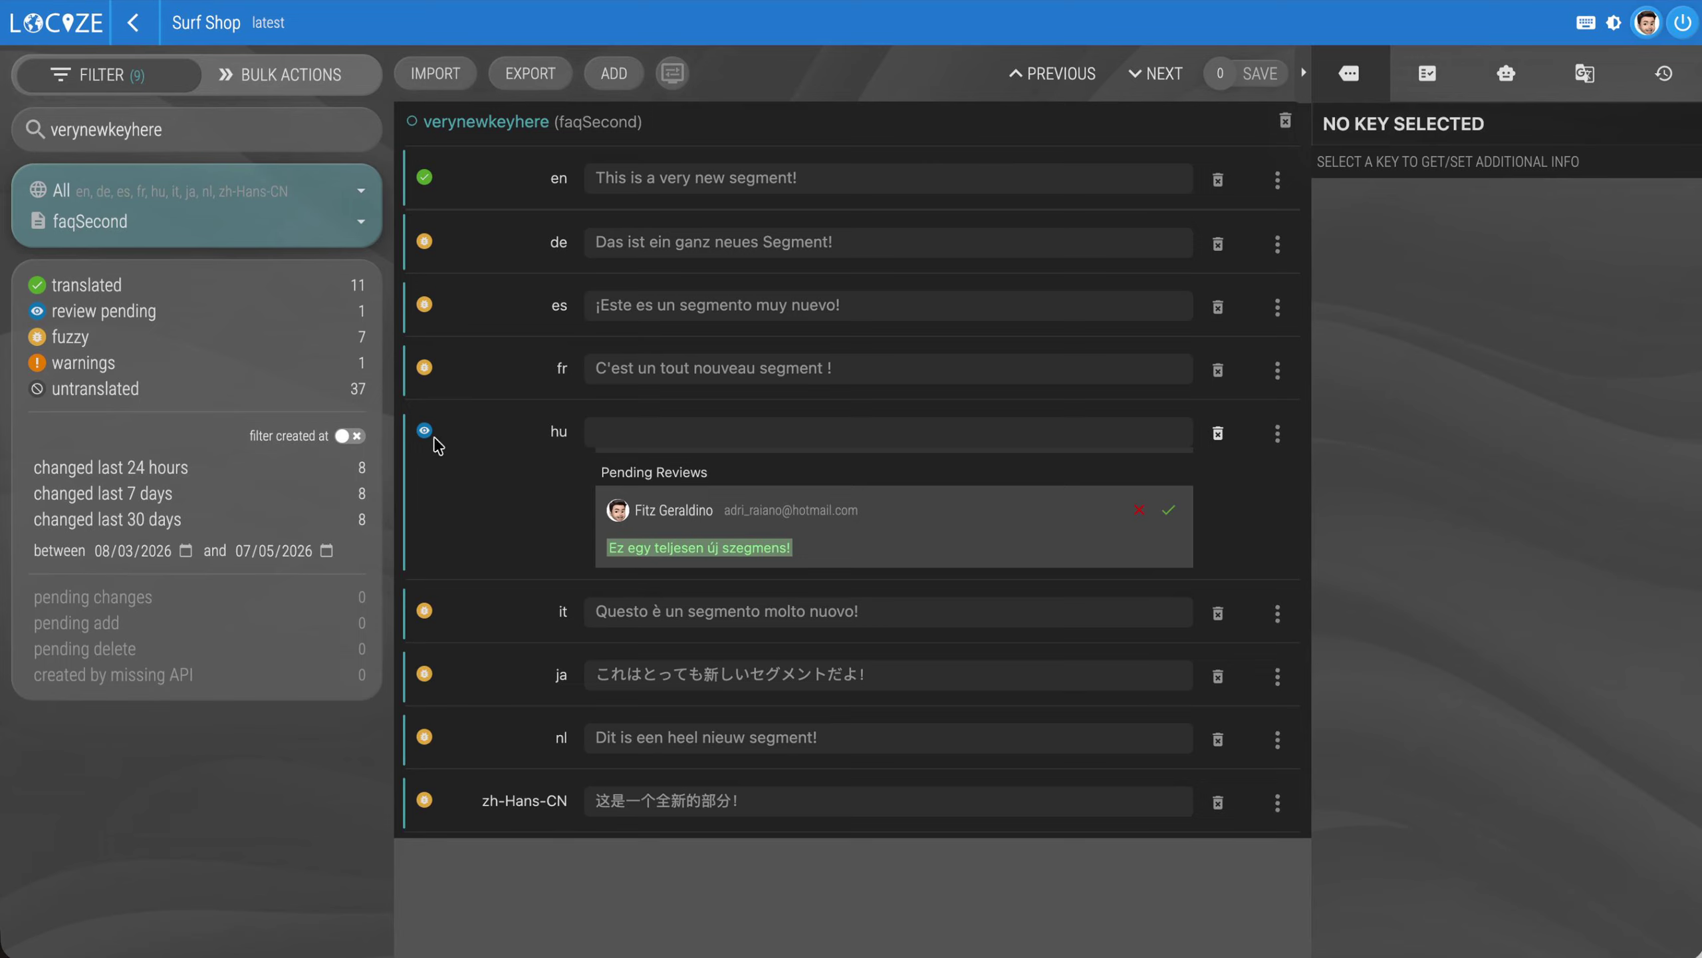
Go to the Surf Shop orders and view the new translation order form, closing it without requesting a quote
{"action": "left_click", "coordinate": [134, 22]}
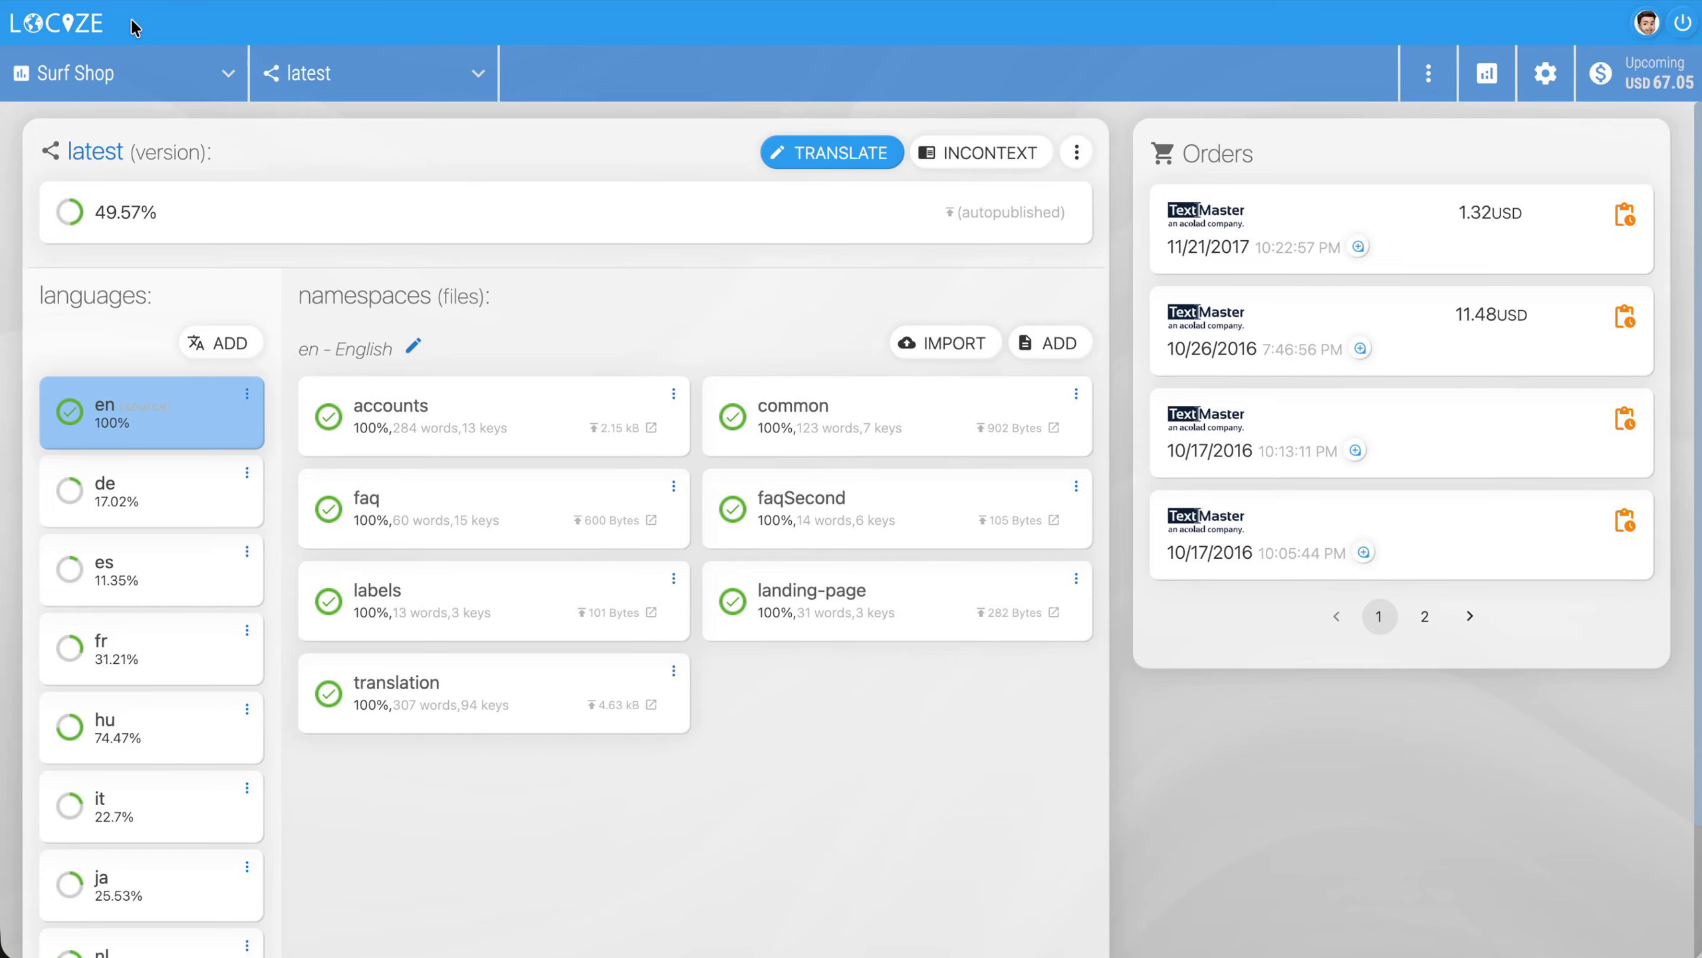
{"action": "left_click", "coordinate": [1429, 94]}
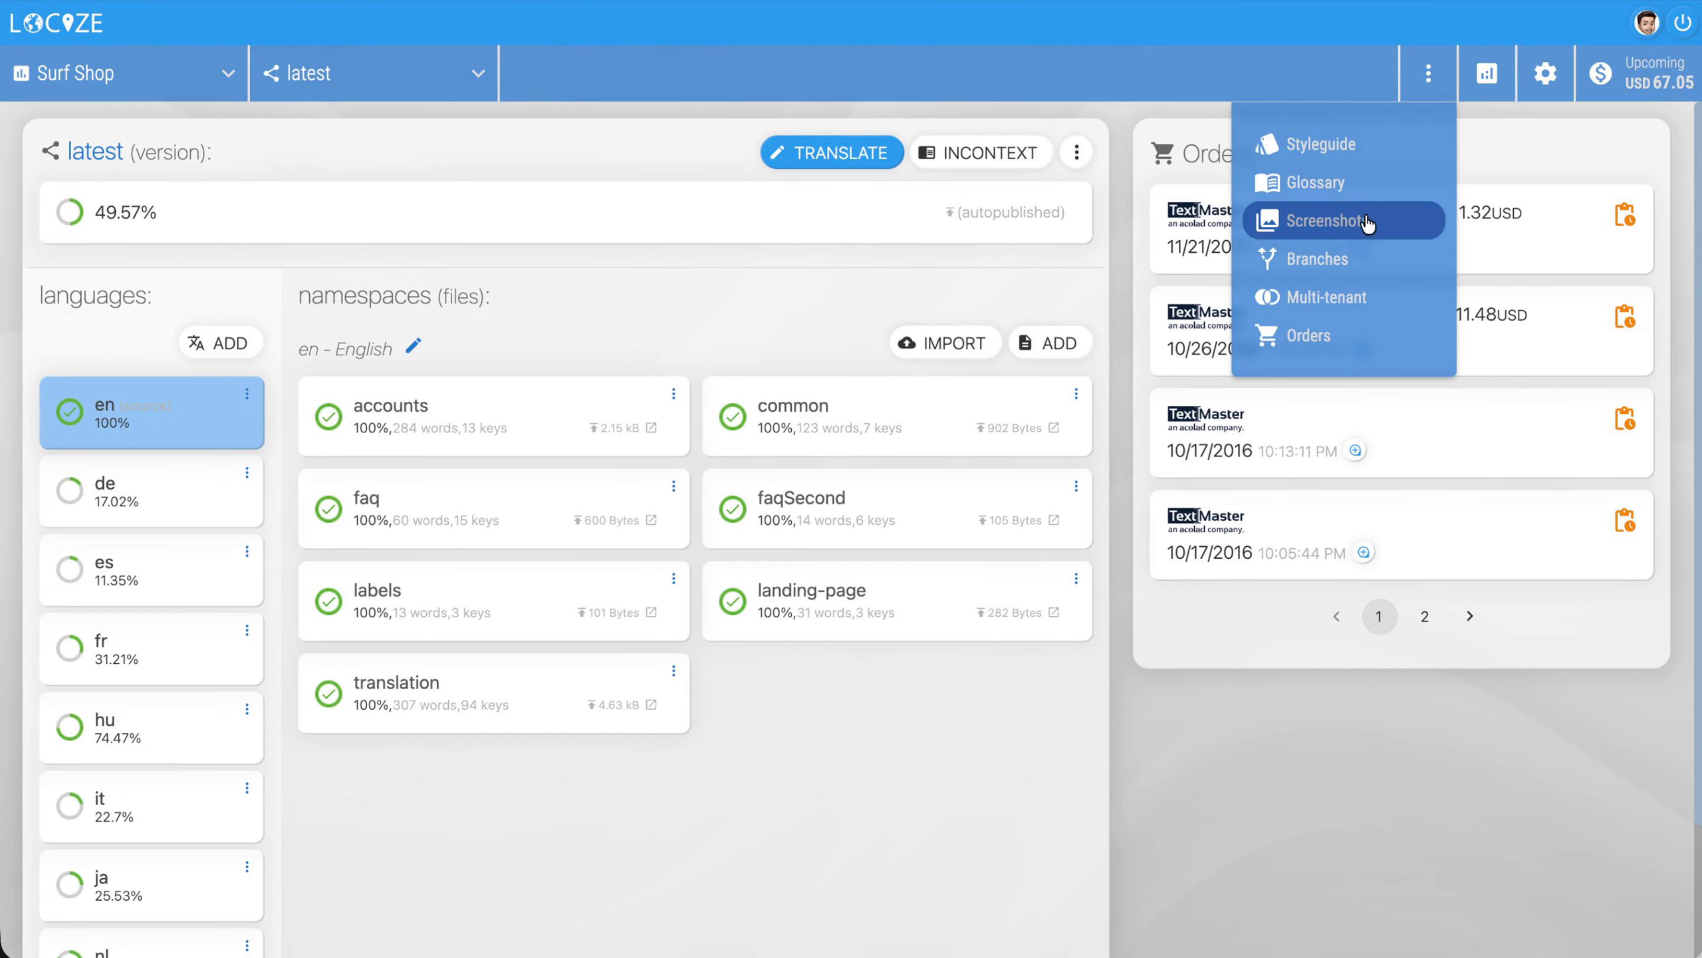
{"action": "left_click", "coordinate": [1337, 336]}
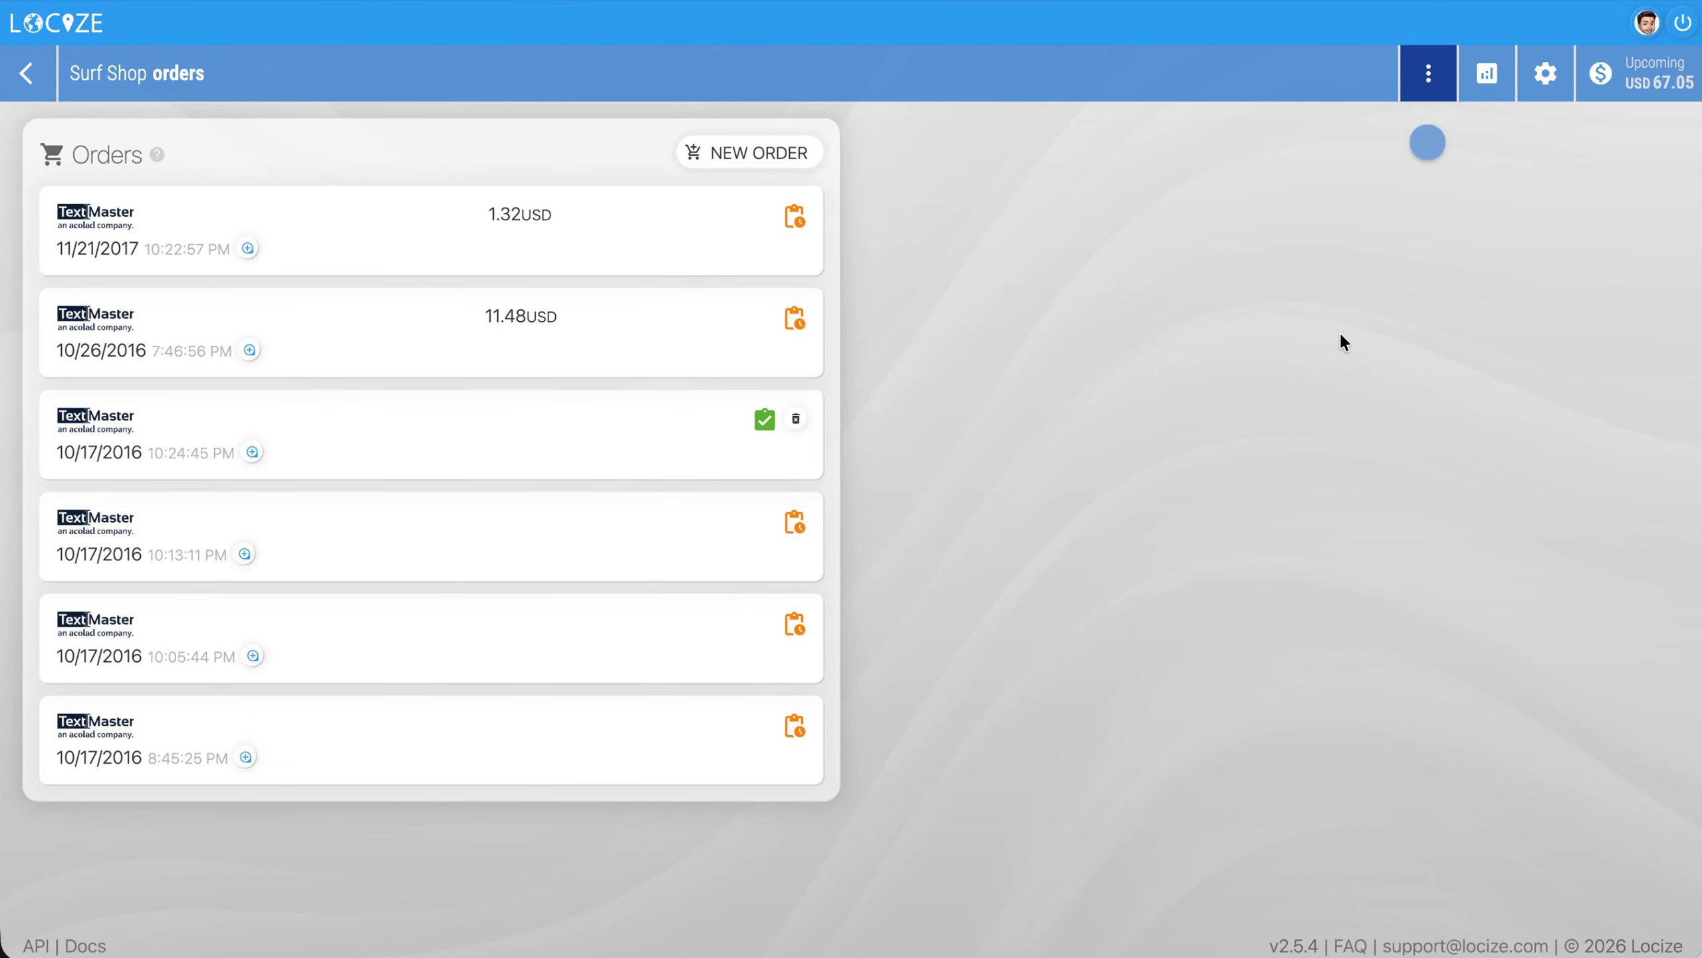
{"action": "left_click", "coordinate": [775, 153]}
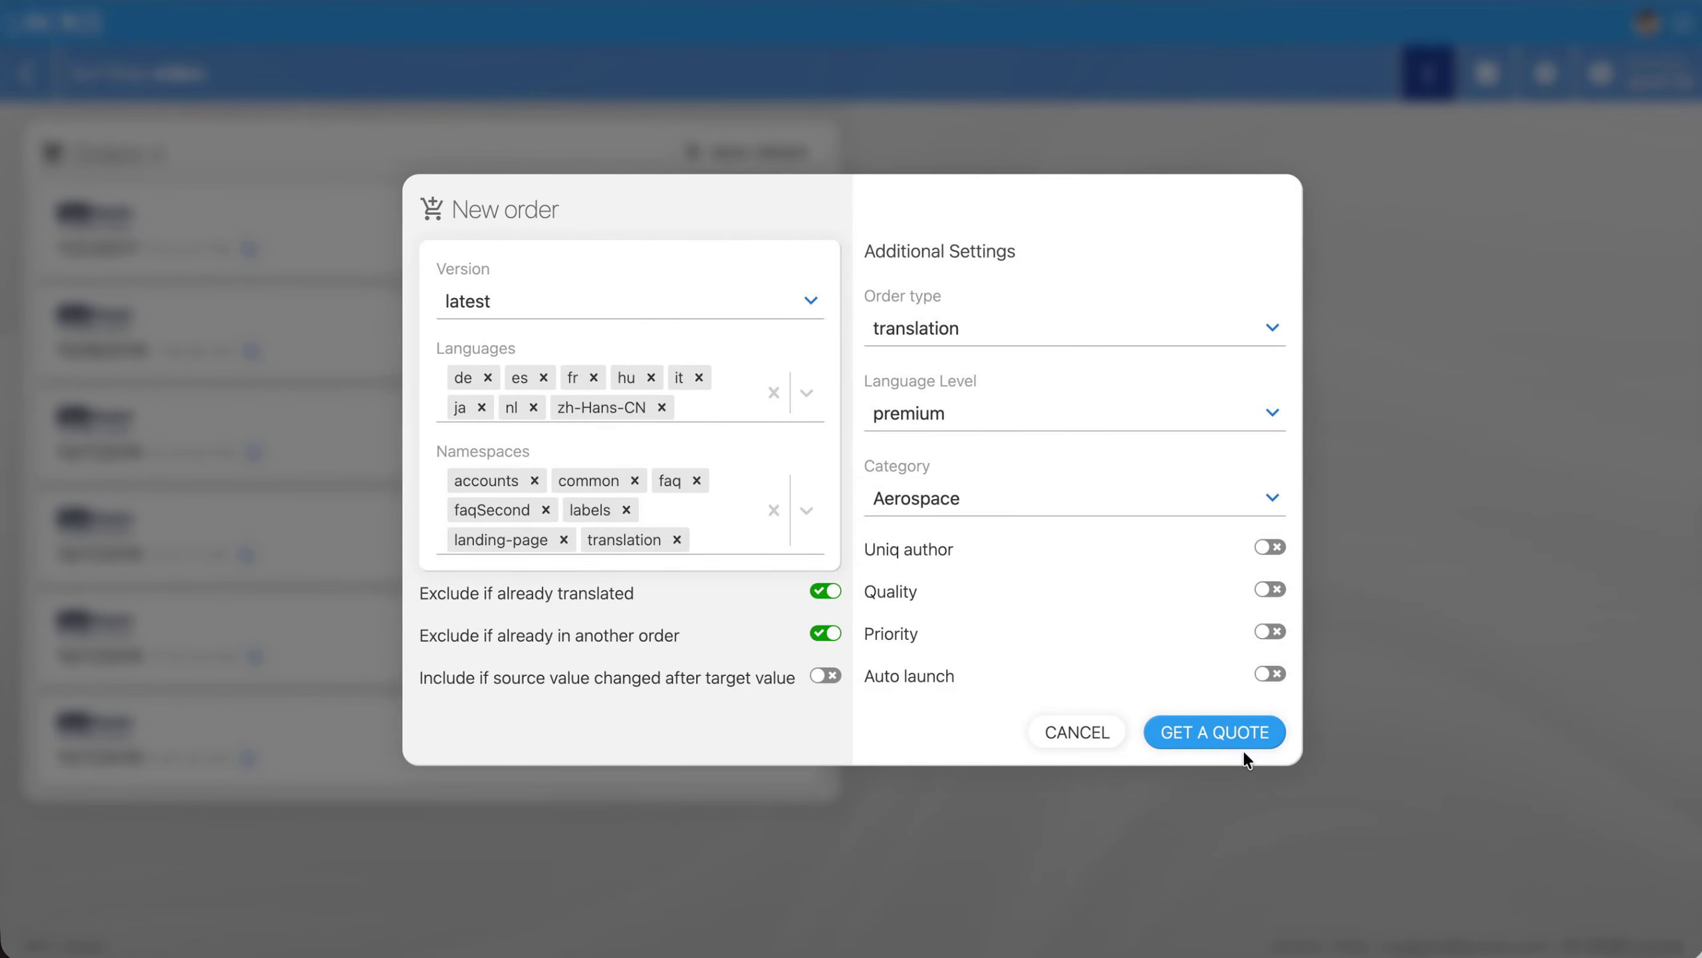
{"action": "left_click", "coordinate": [1089, 726]}
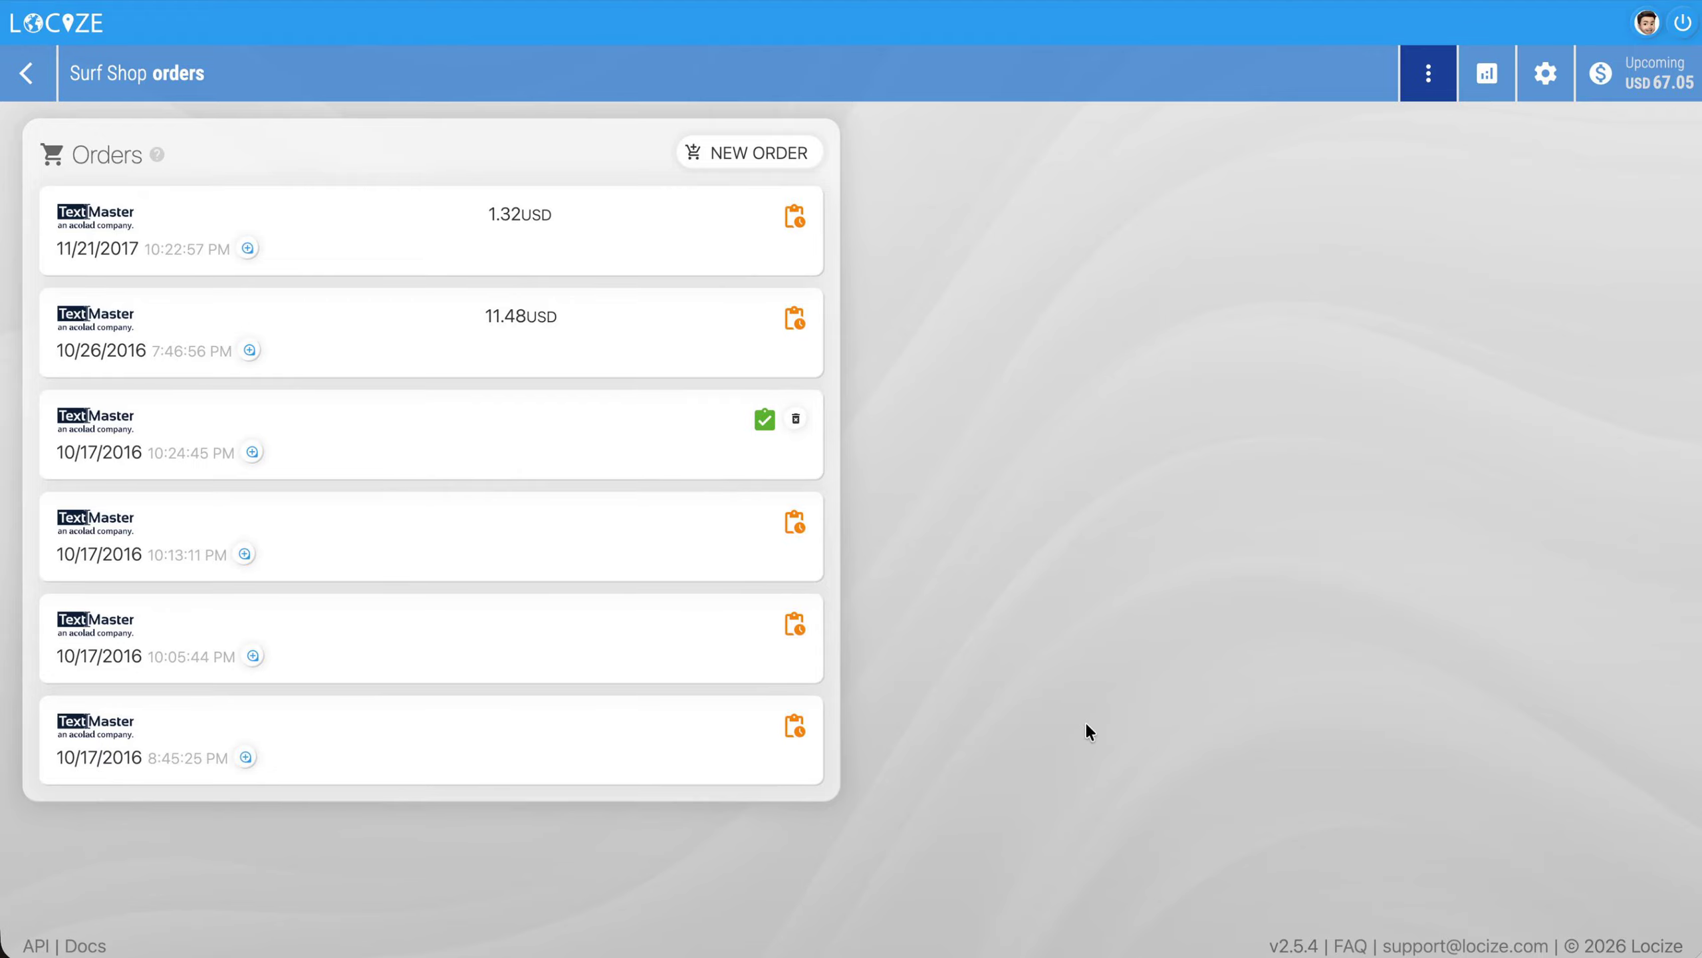
Select the German translation of interpolatedText and rerun all of its consistency checks
{"action": "left_click", "coordinate": [1547, 77]}
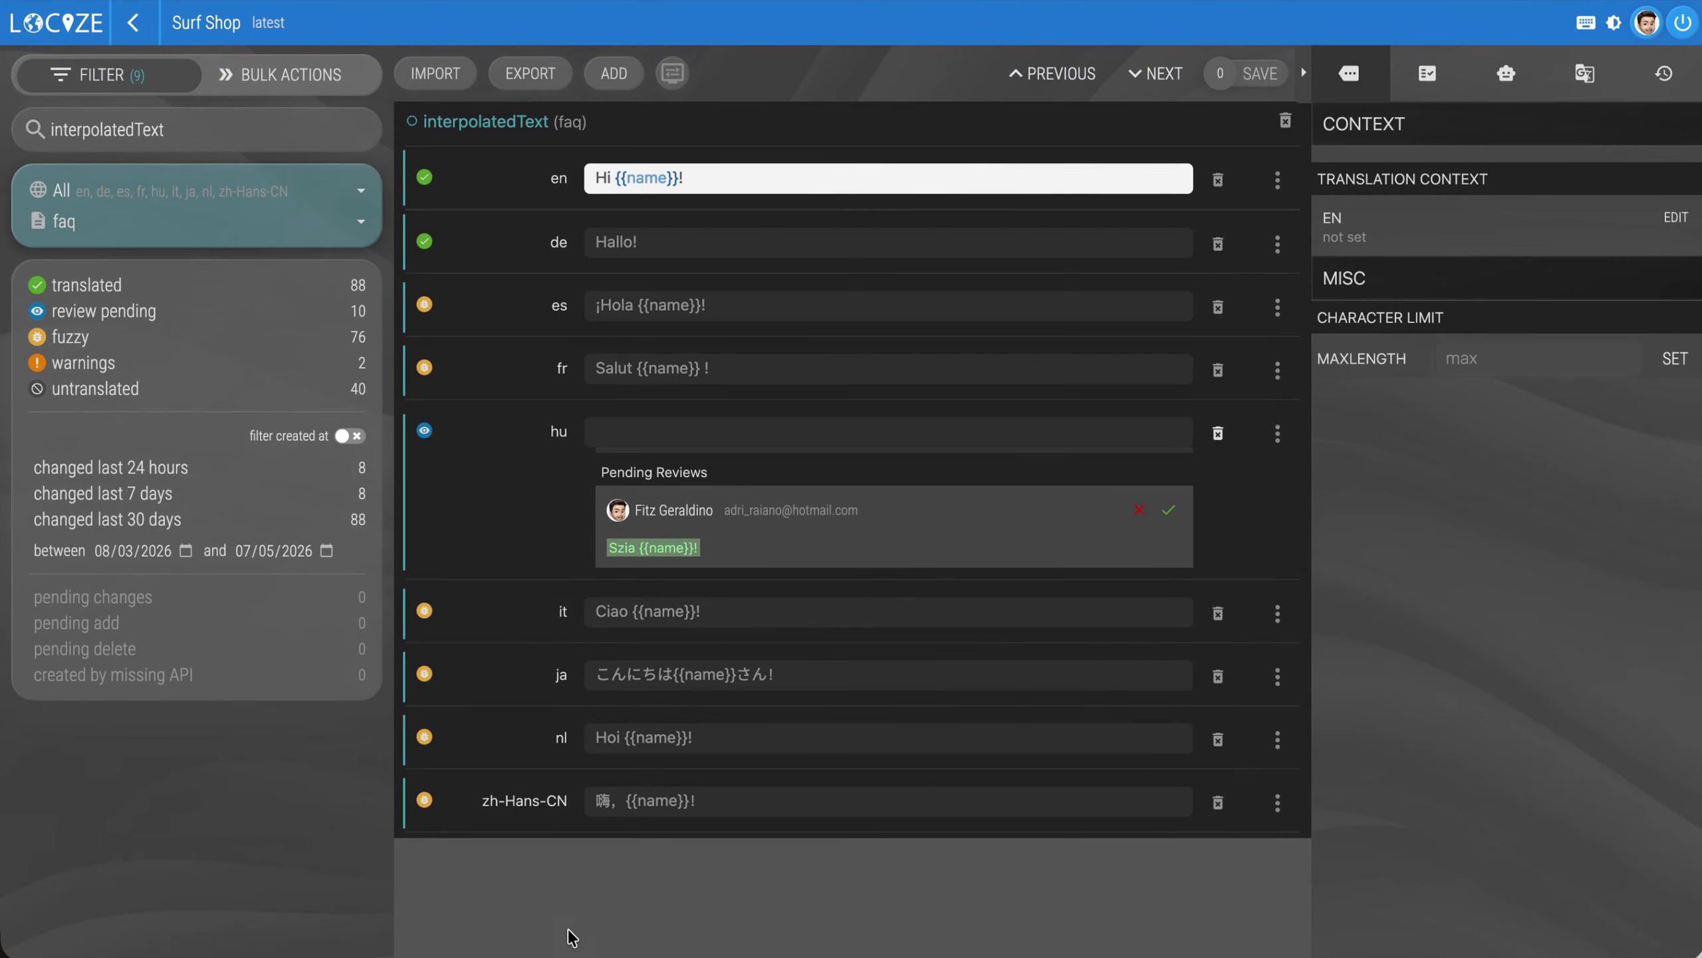
{"action": "left_click", "coordinate": [964, 246]}
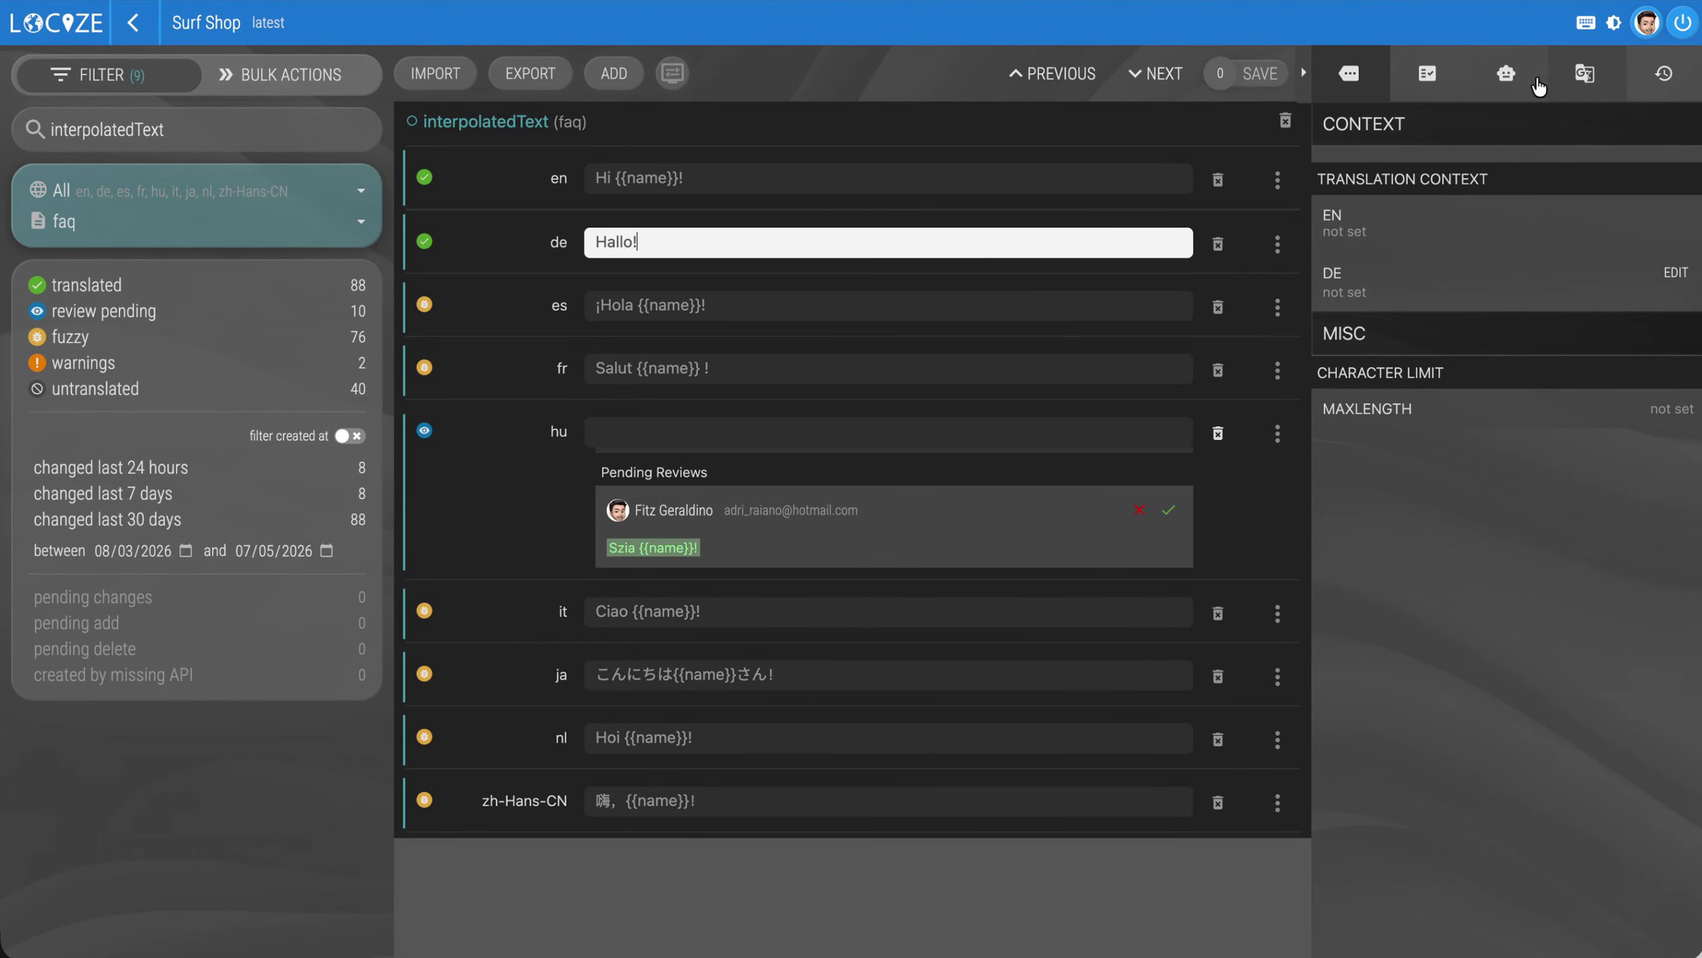
{"action": "left_click", "coordinate": [1442, 85]}
{"action": "left_click", "coordinate": [1642, 169]}
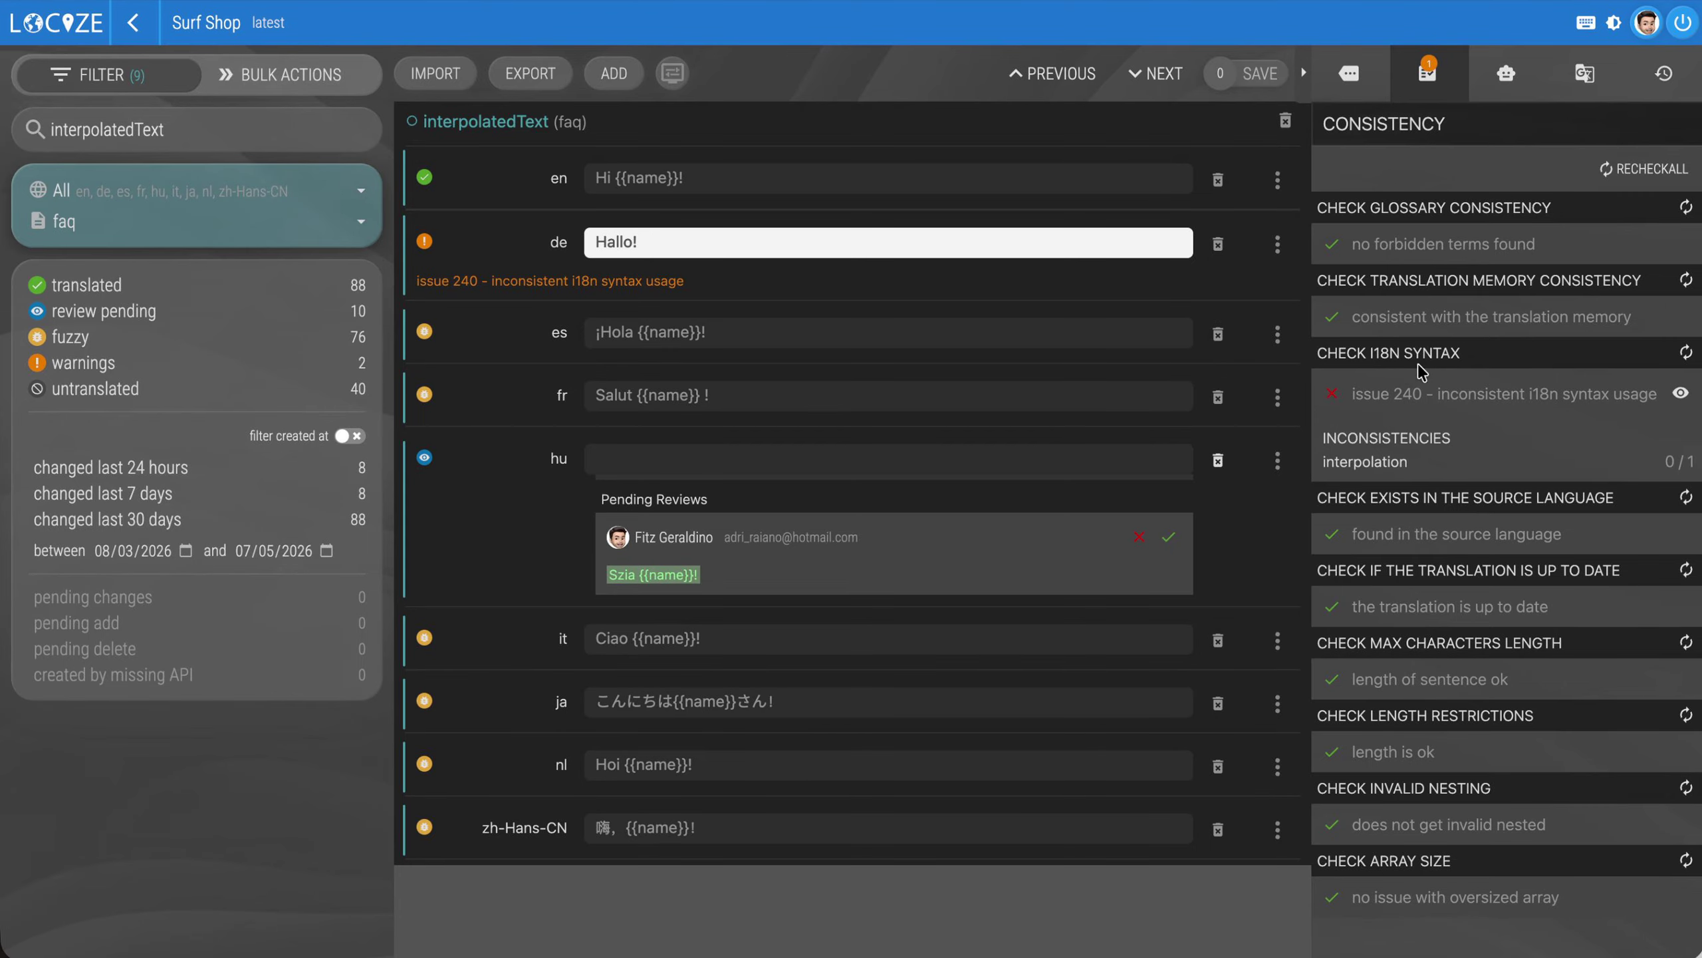
Machine-translate the German interpolatedText value to "Hallo {{name}}!" and save the change
{"action": "left_click", "coordinate": [1278, 244]}
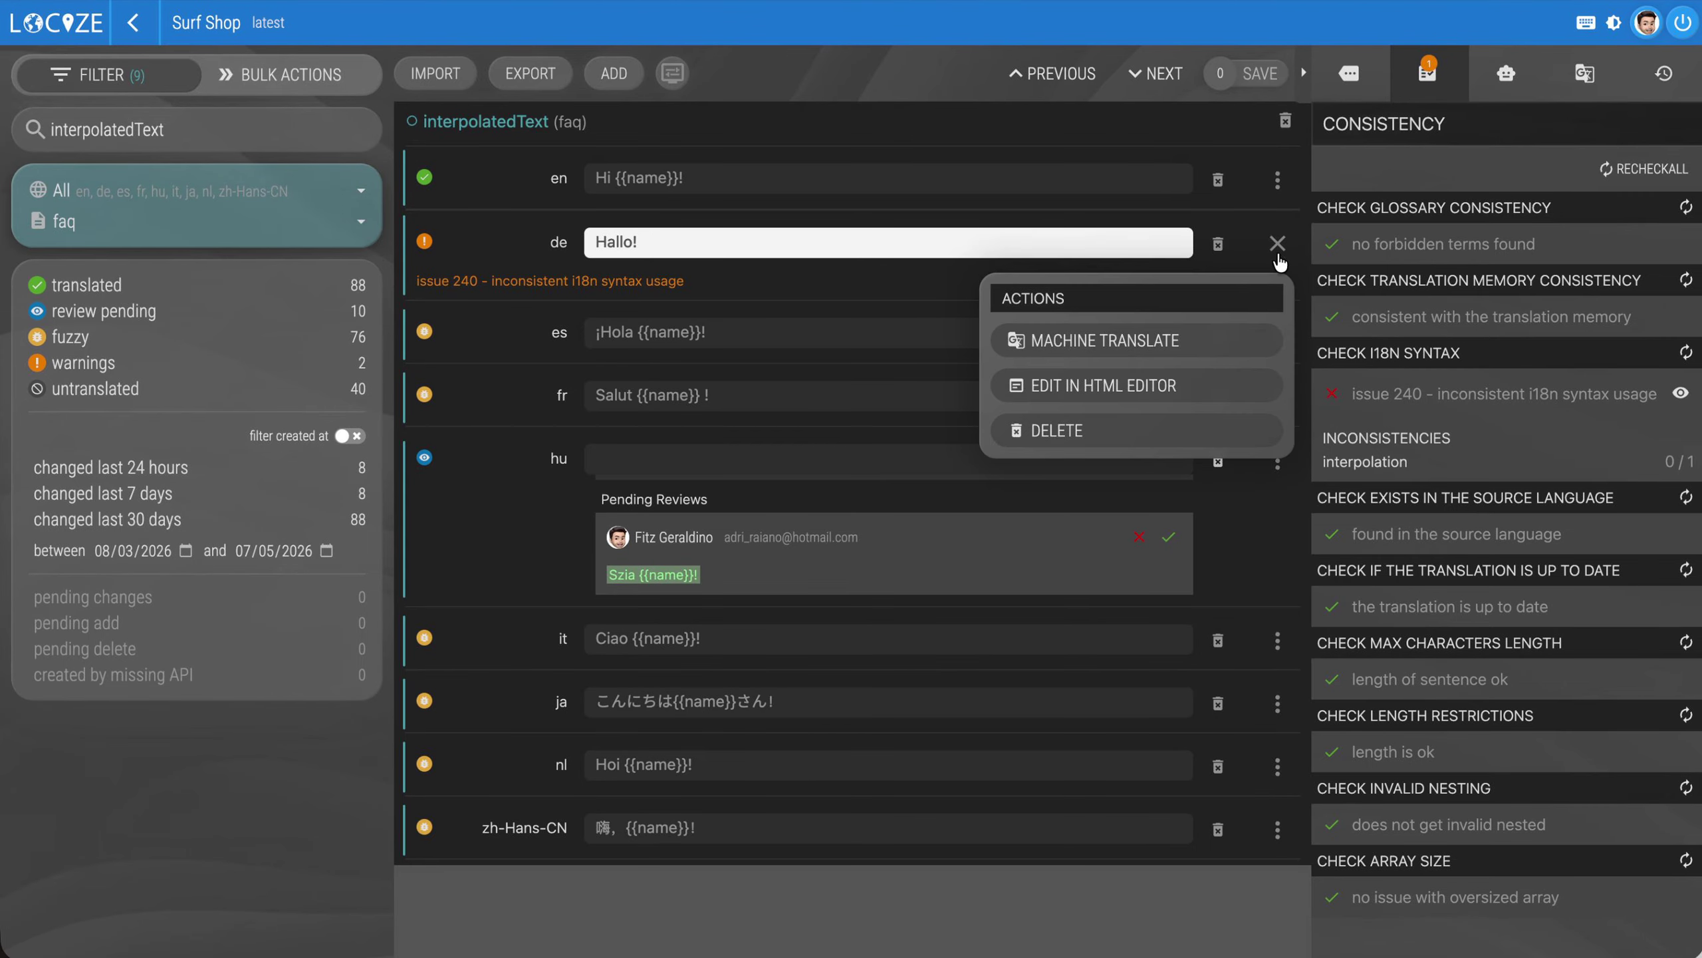
{"action": "left_click", "coordinate": [1218, 355]}
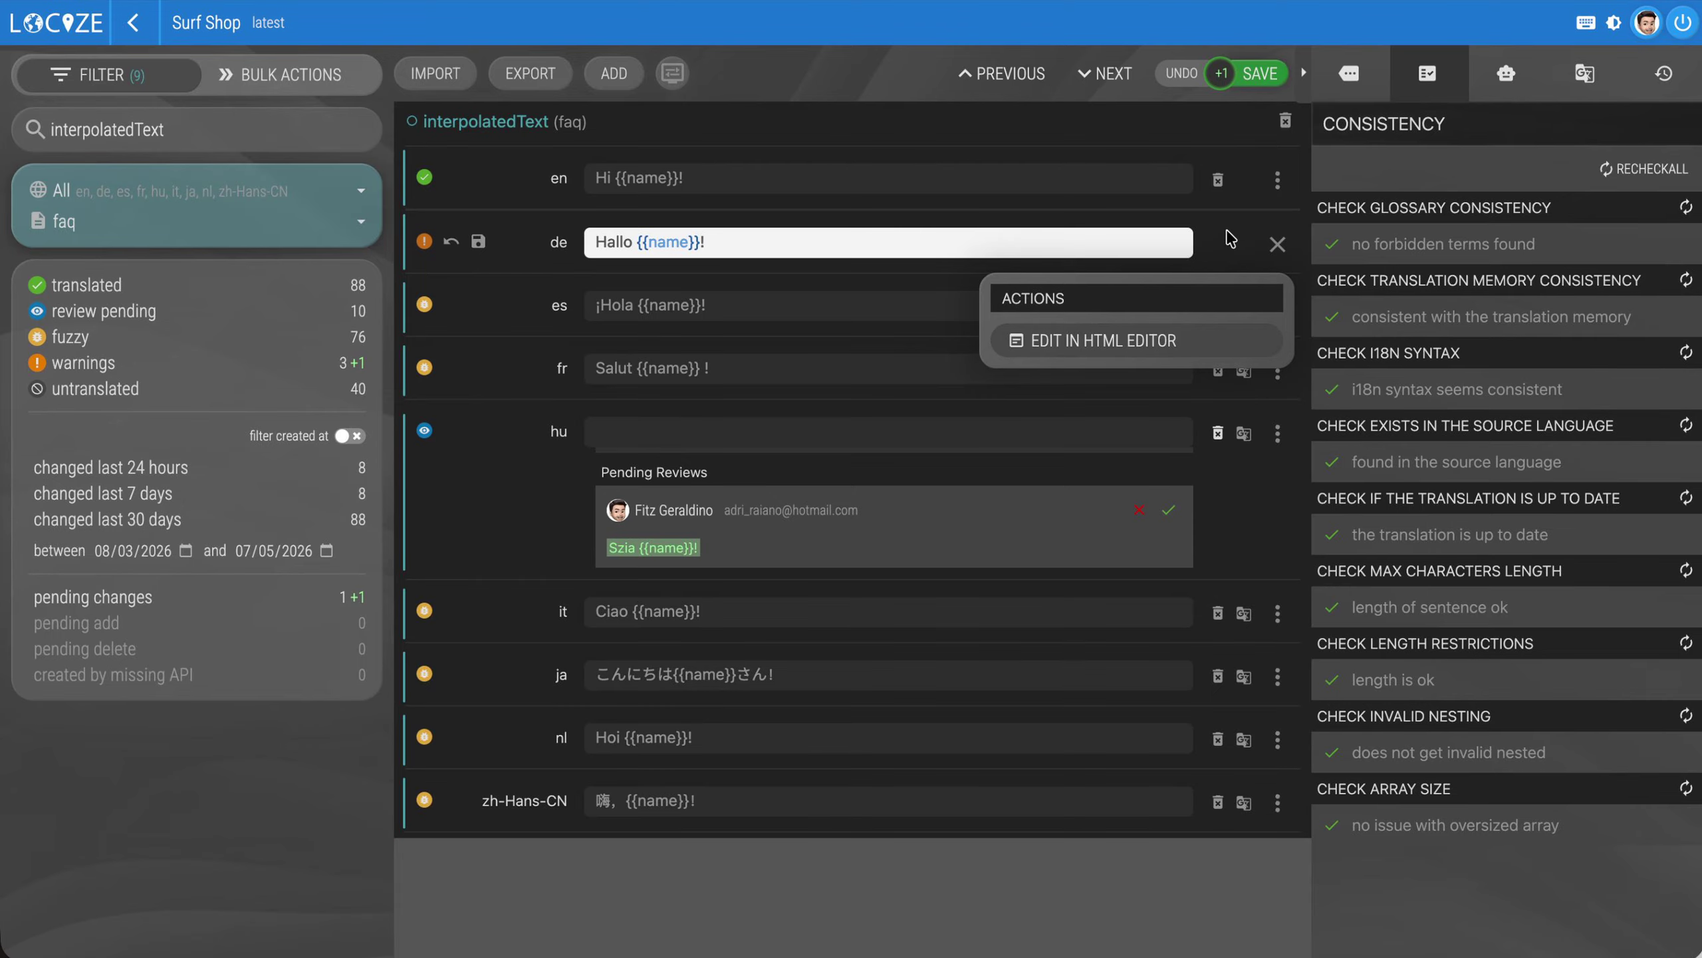
{"action": "left_click", "coordinate": [1257, 80]}
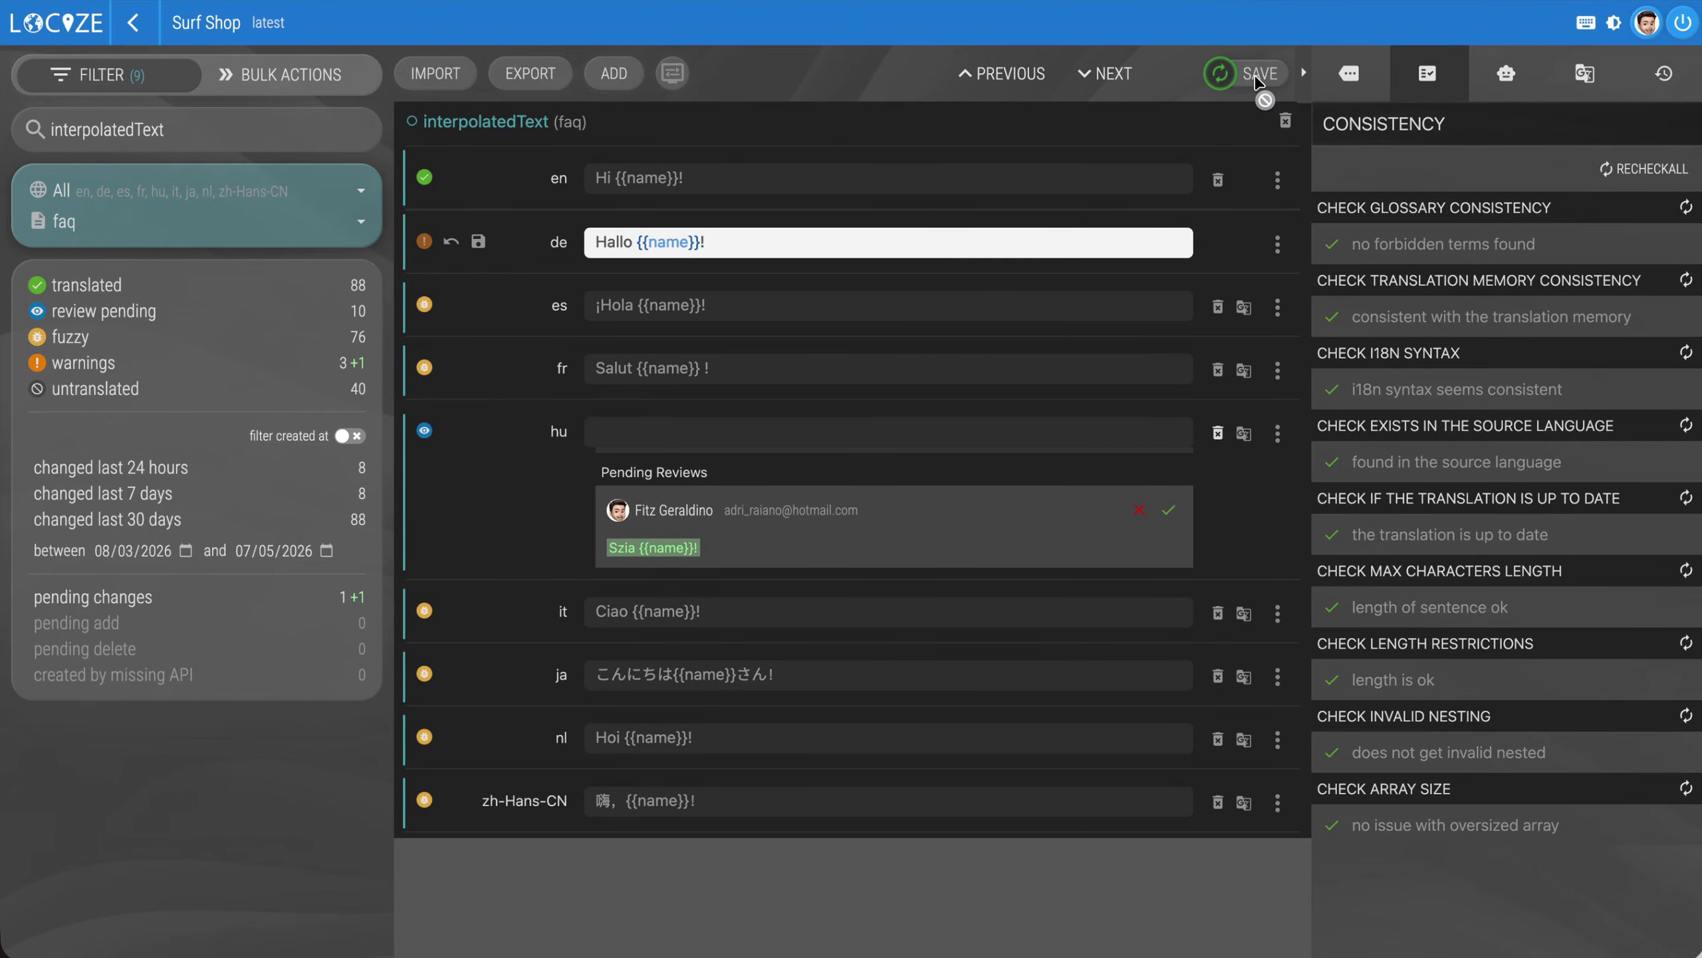
Run all issue checks in bulk on the filtered interpolatedText segments, leaving the complete-project option off
{"action": "left_click", "coordinate": [302, 92]}
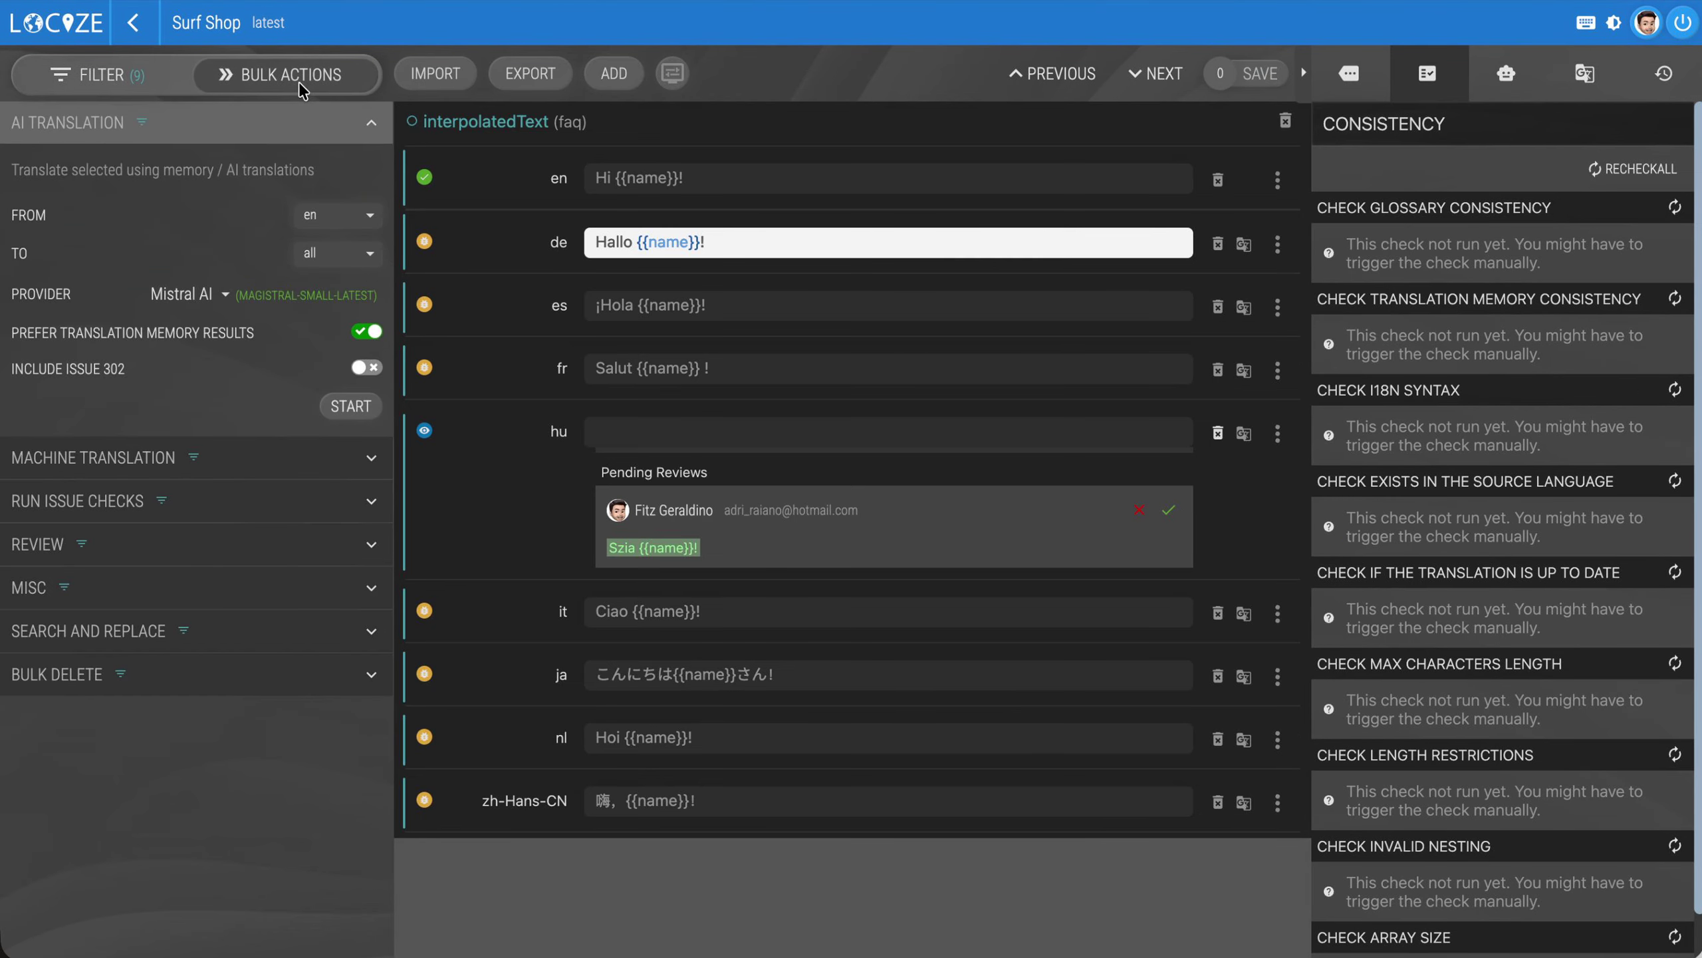
{"action": "left_click", "coordinate": [160, 494]}
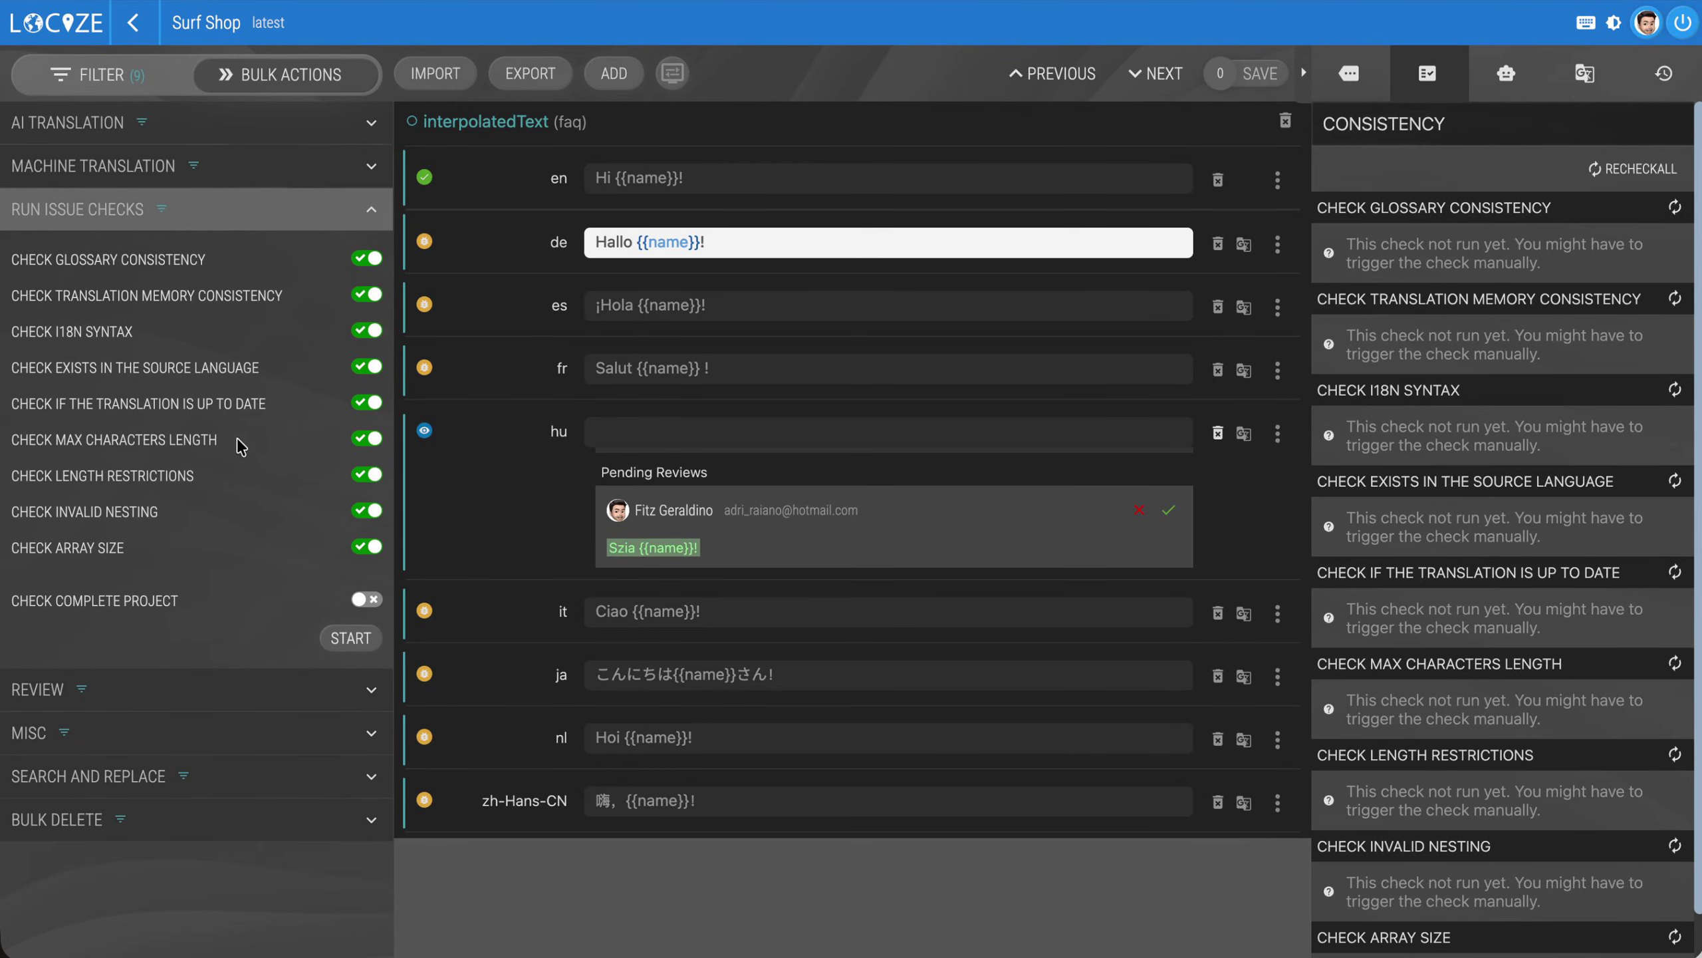
{"action": "left_click", "coordinate": [363, 644]}
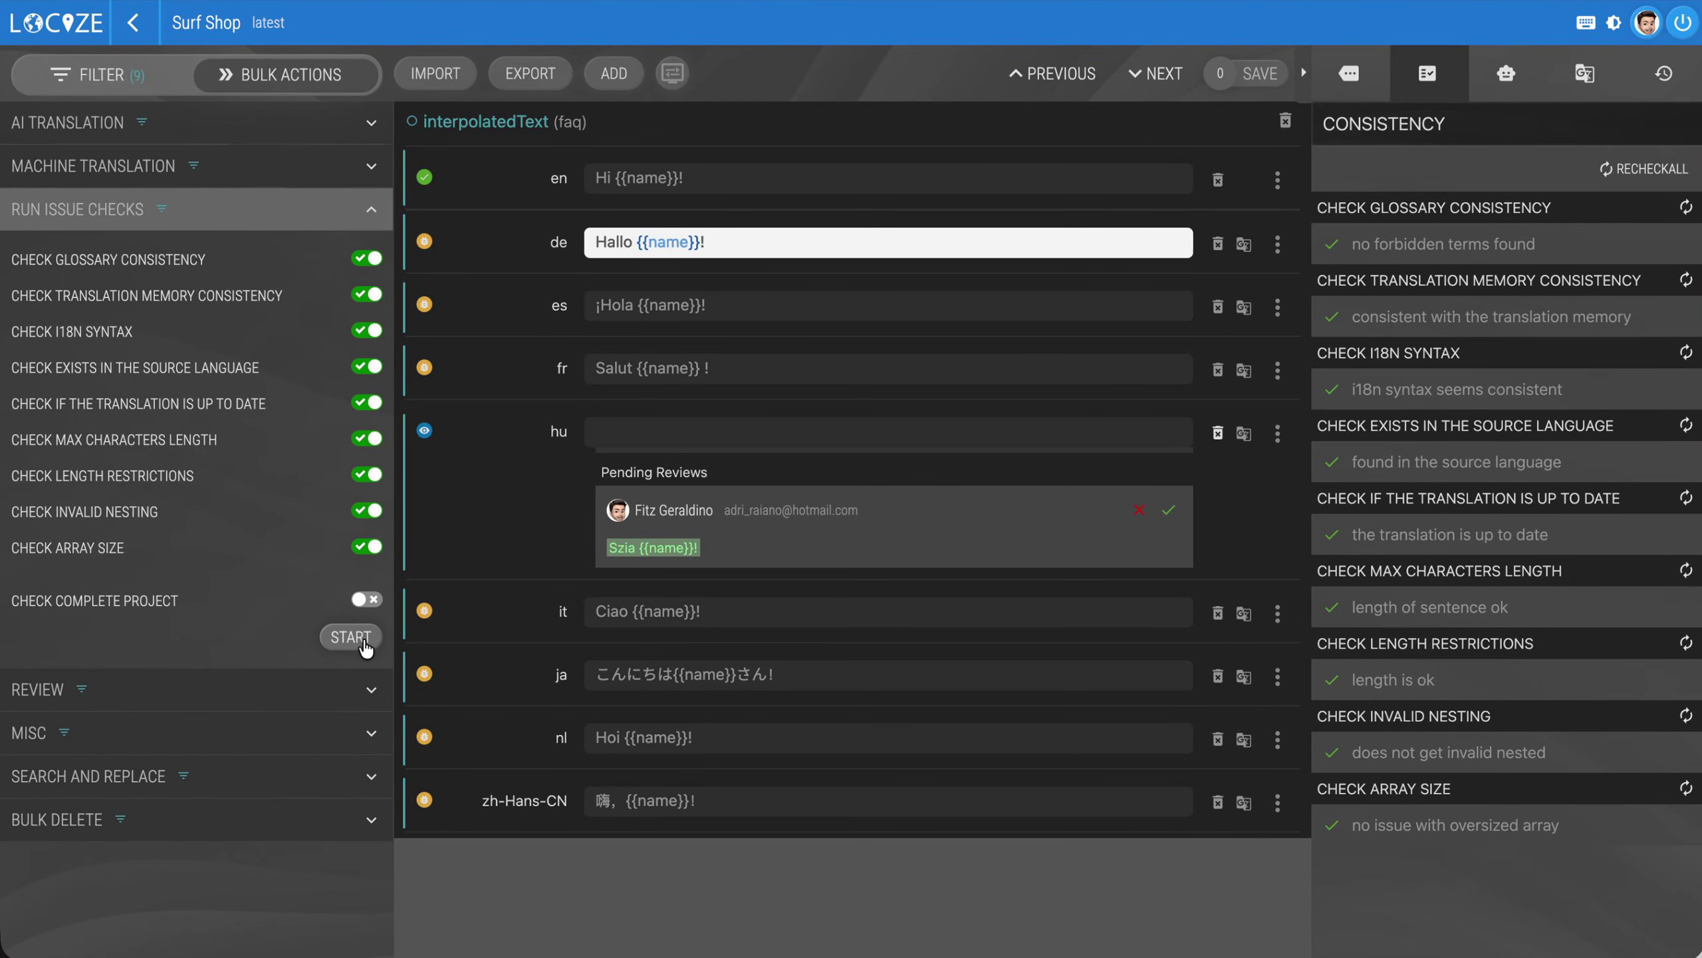
Filter the faq segments to warnings with Issue 302, and reset the search and namespace filters
{"action": "left_click", "coordinate": [117, 77]}
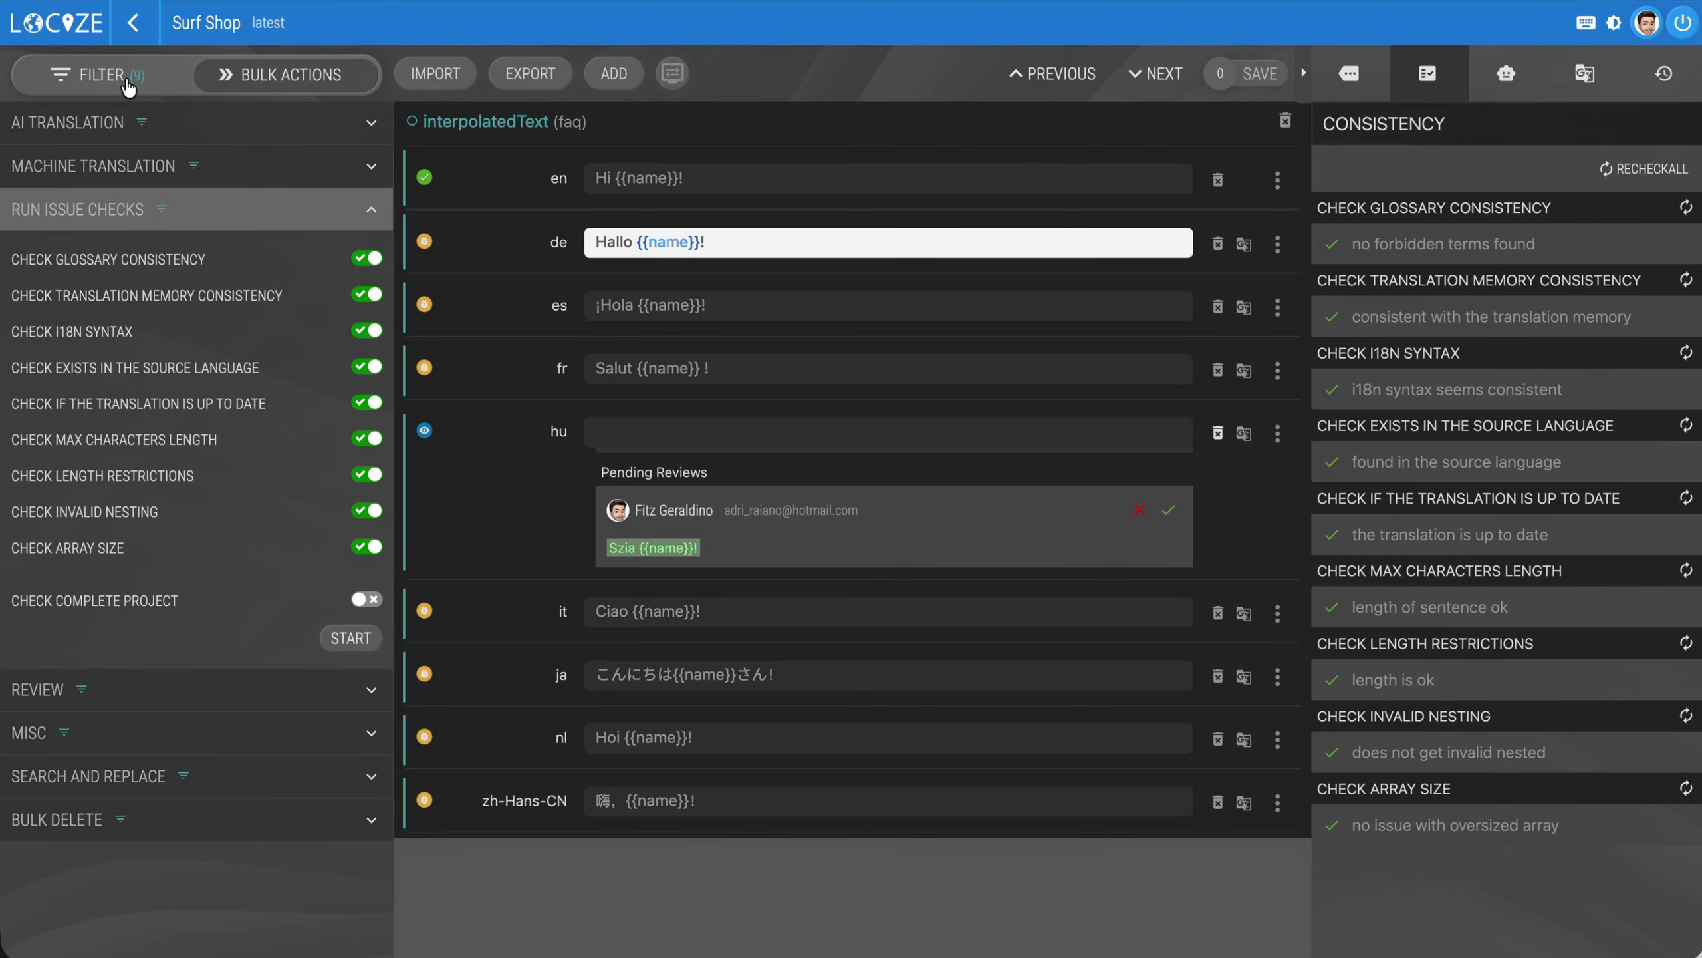
{"action": "left_click", "coordinate": [107, 366]}
{"action": "left_click", "coordinate": [117, 389]}
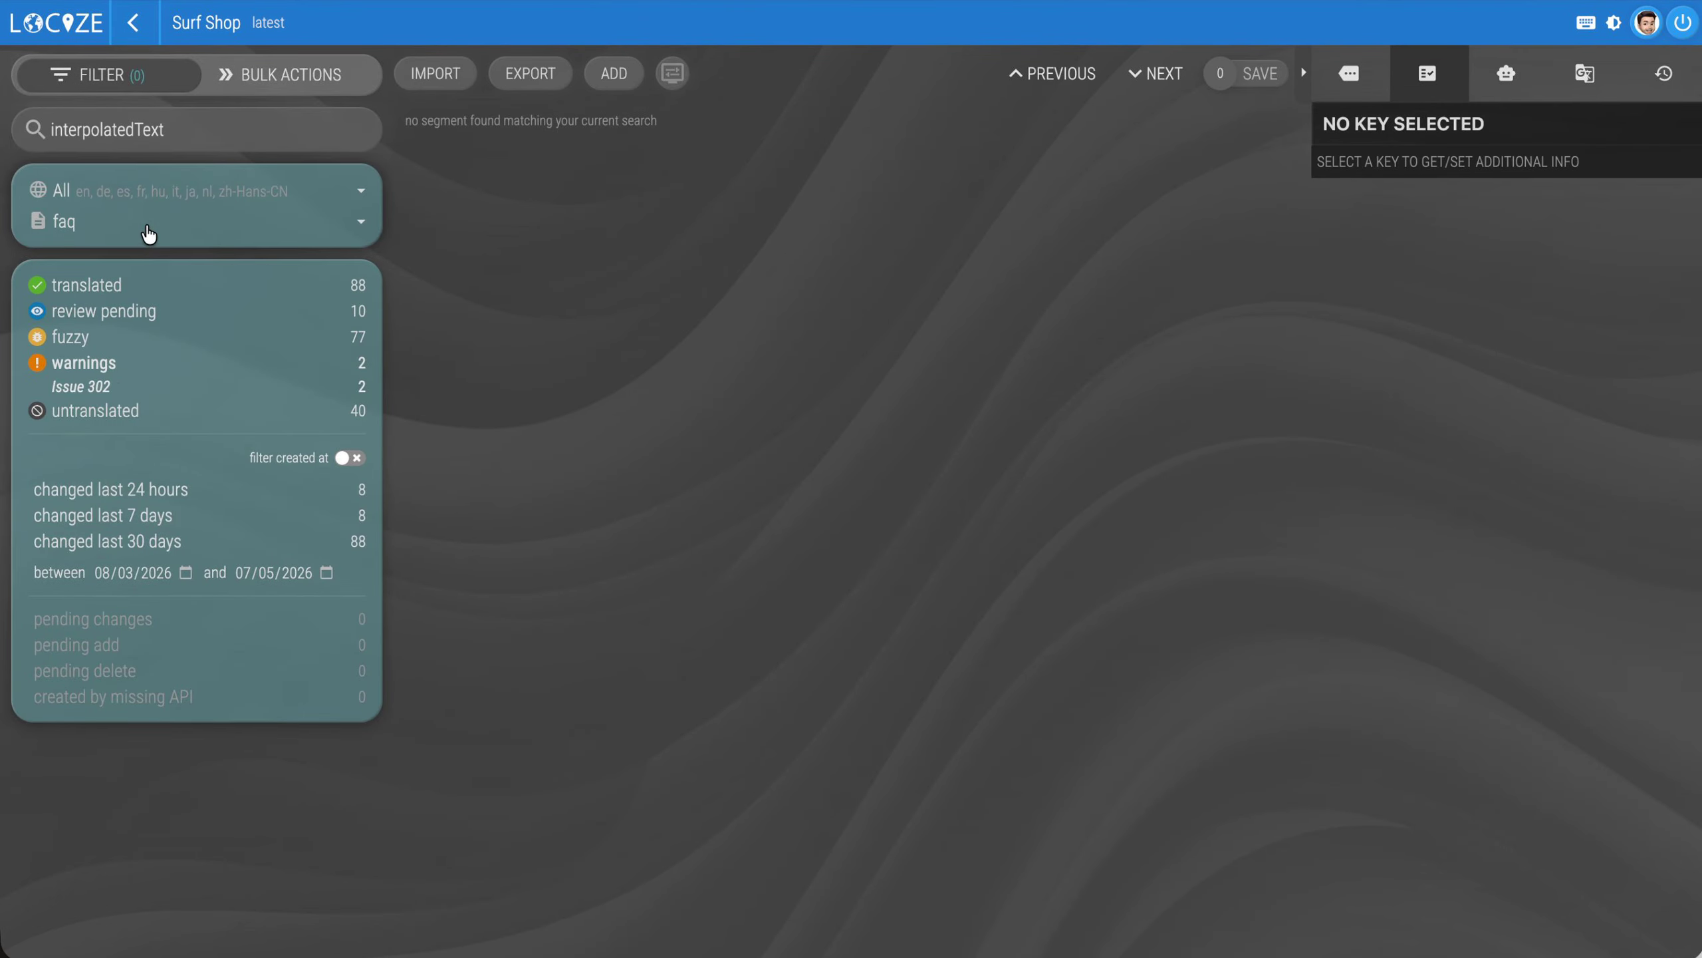
{"action": "left_click", "coordinate": [147, 226]}
{"action": "left_click", "coordinate": [139, 137]}
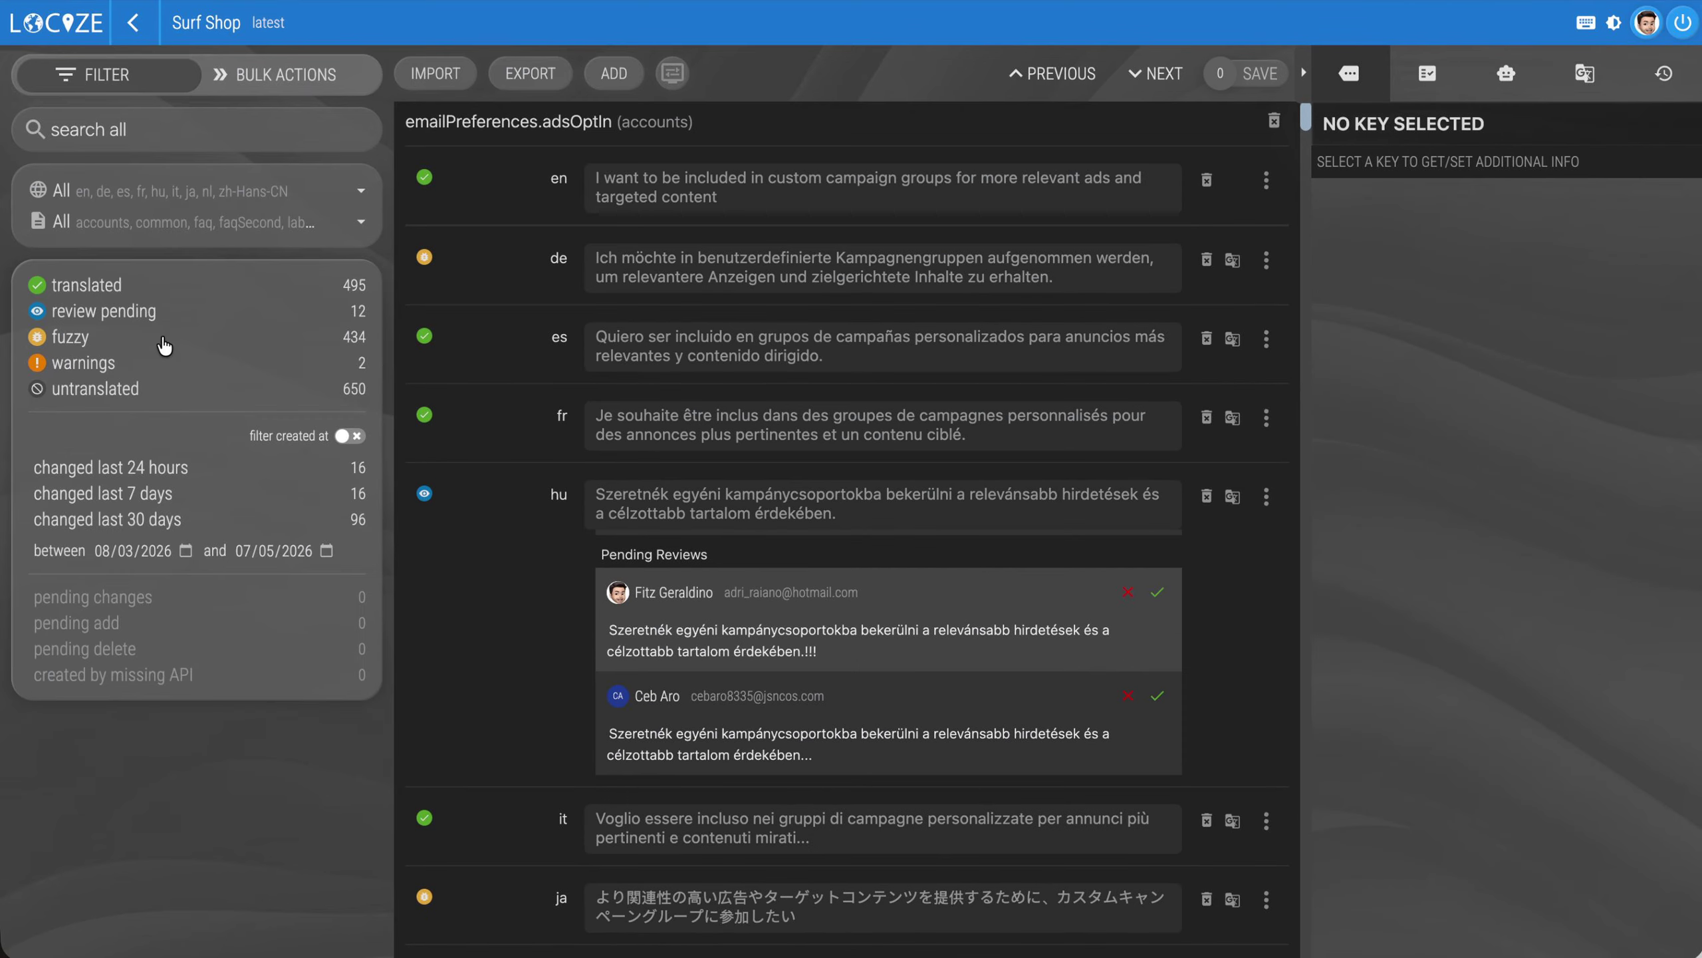
Filter the whole project to warnings and run the bulk issue checks on those segments
{"action": "left_click", "coordinate": [83, 362]}
{"action": "left_click", "coordinate": [287, 87]}
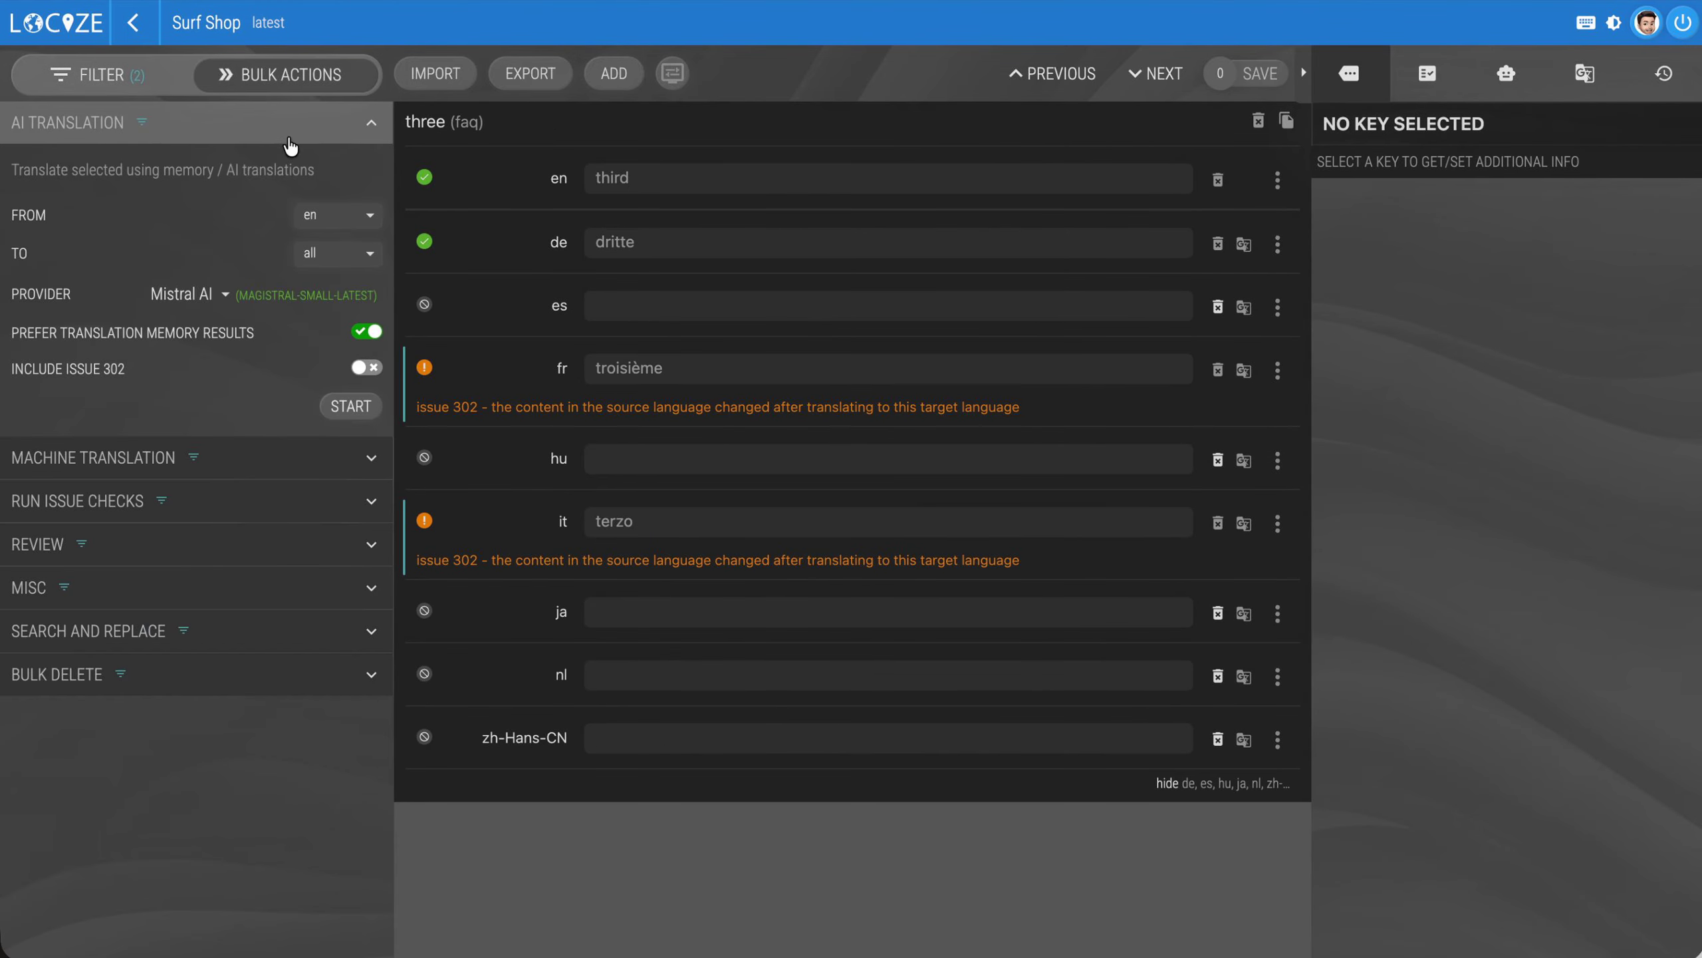
{"action": "left_click", "coordinate": [97, 510]}
{"action": "left_click", "coordinate": [347, 637]}
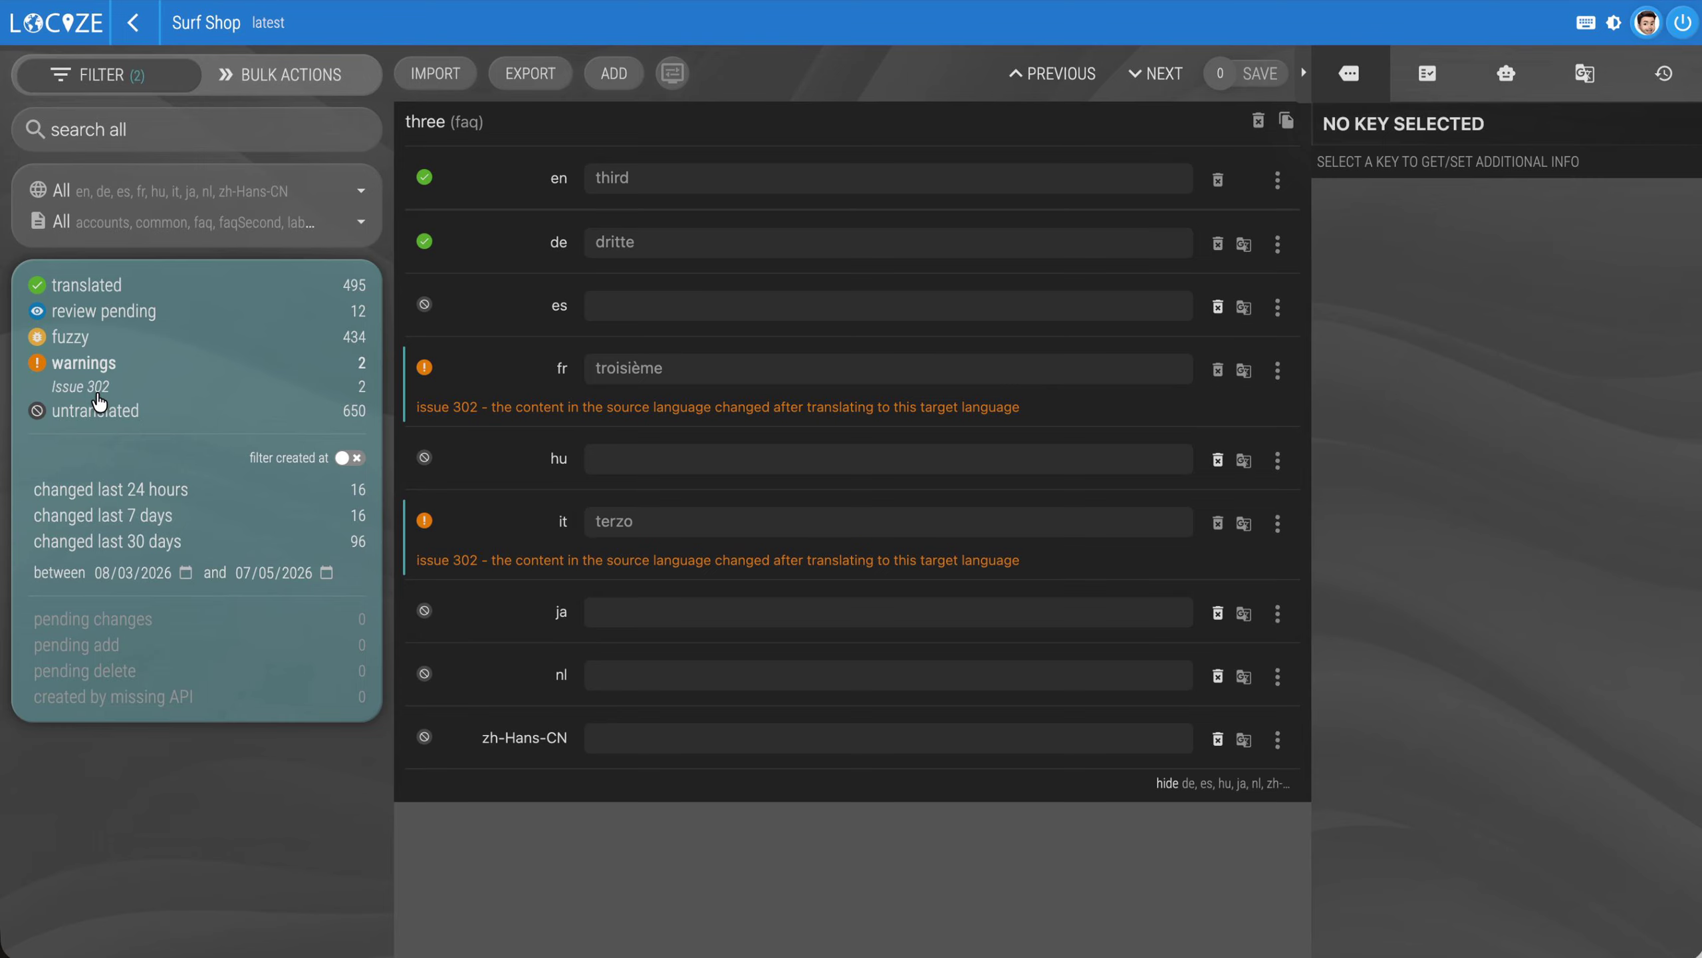
Examine the issues that can be ignored and the review workflow languages in Surf Shop's translation quality settings, leaving both as they are
{"action": "left_click", "coordinate": [133, 24]}
{"action": "left_click", "coordinate": [1599, 73]}
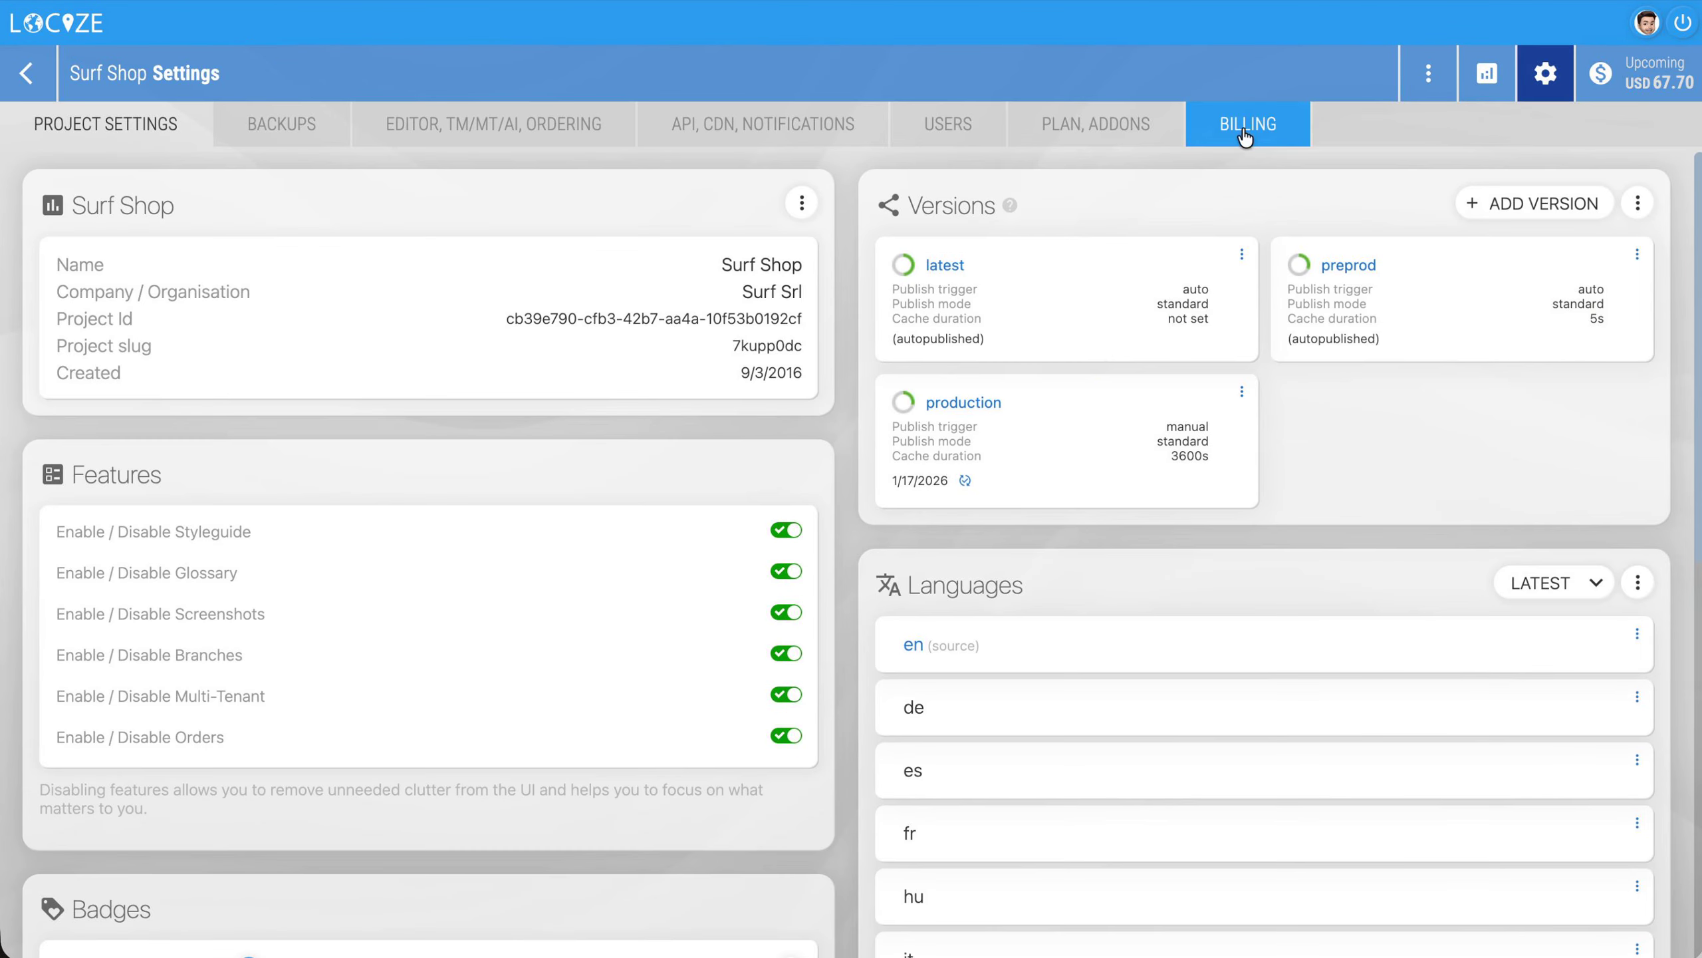
{"action": "left_click", "coordinate": [493, 124]}
{"action": "scroll", "coordinate": [614, 371], "scroll_direction": "down", "scroll_amount": 2}
{"action": "left_click", "coordinate": [777, 520]}
{"action": "left_click", "coordinate": [814, 486]}
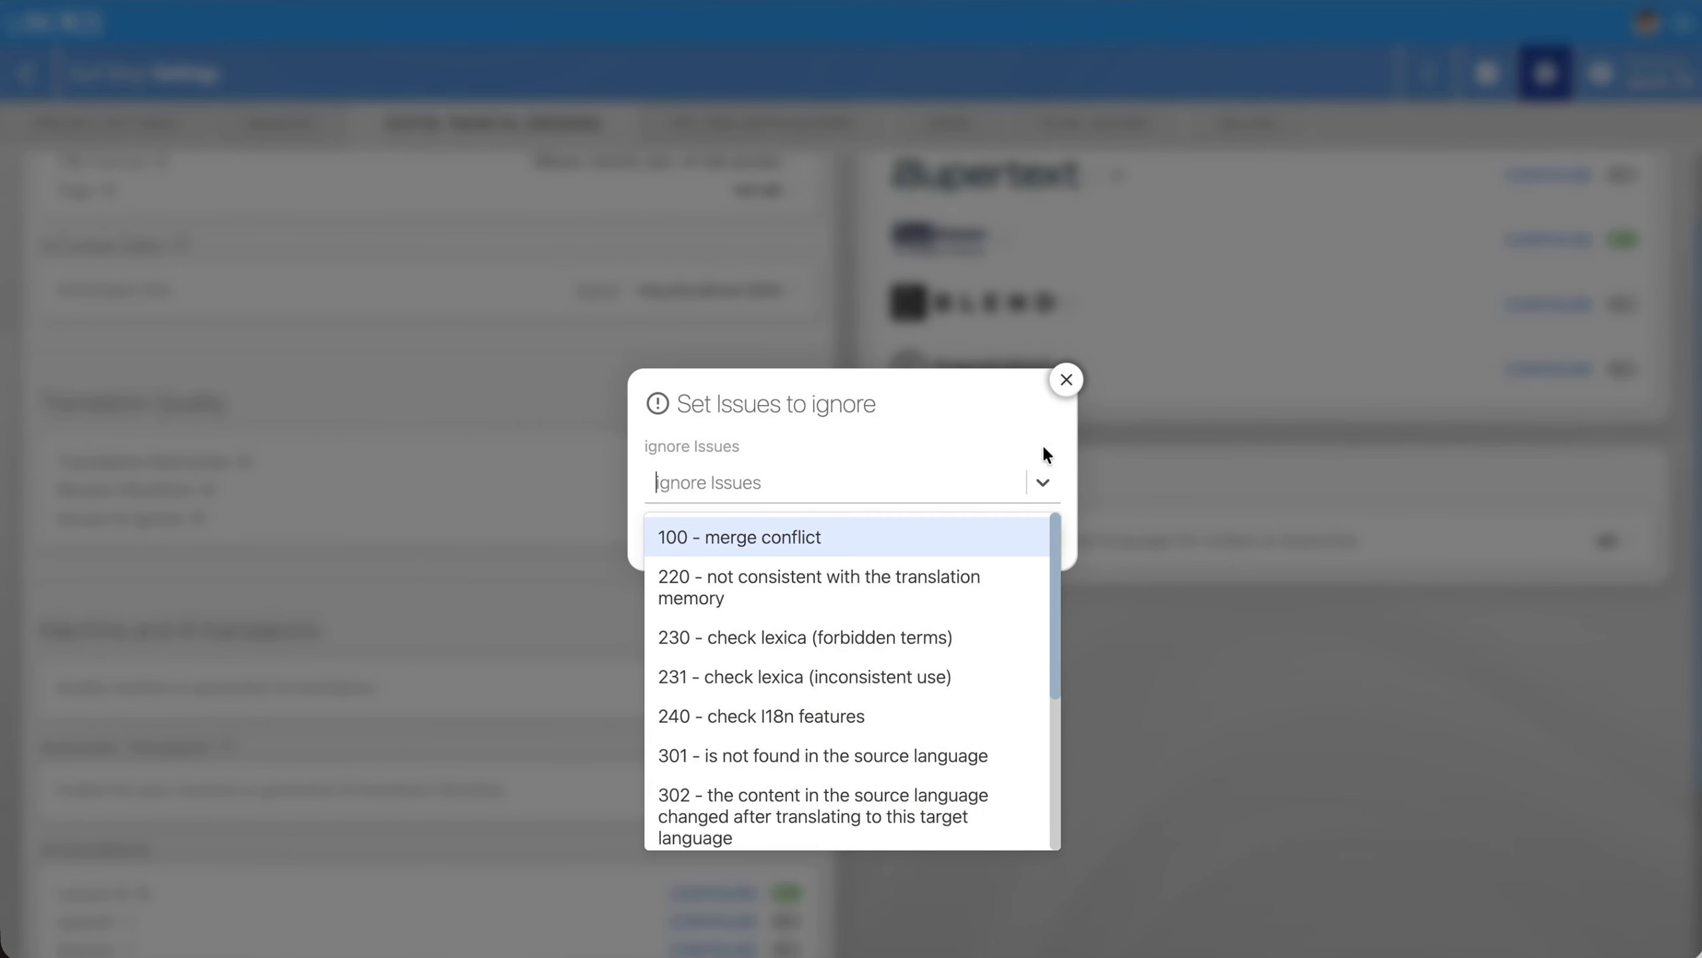
{"action": "left_click", "coordinate": [1066, 379]}
{"action": "left_click", "coordinate": [789, 481]}
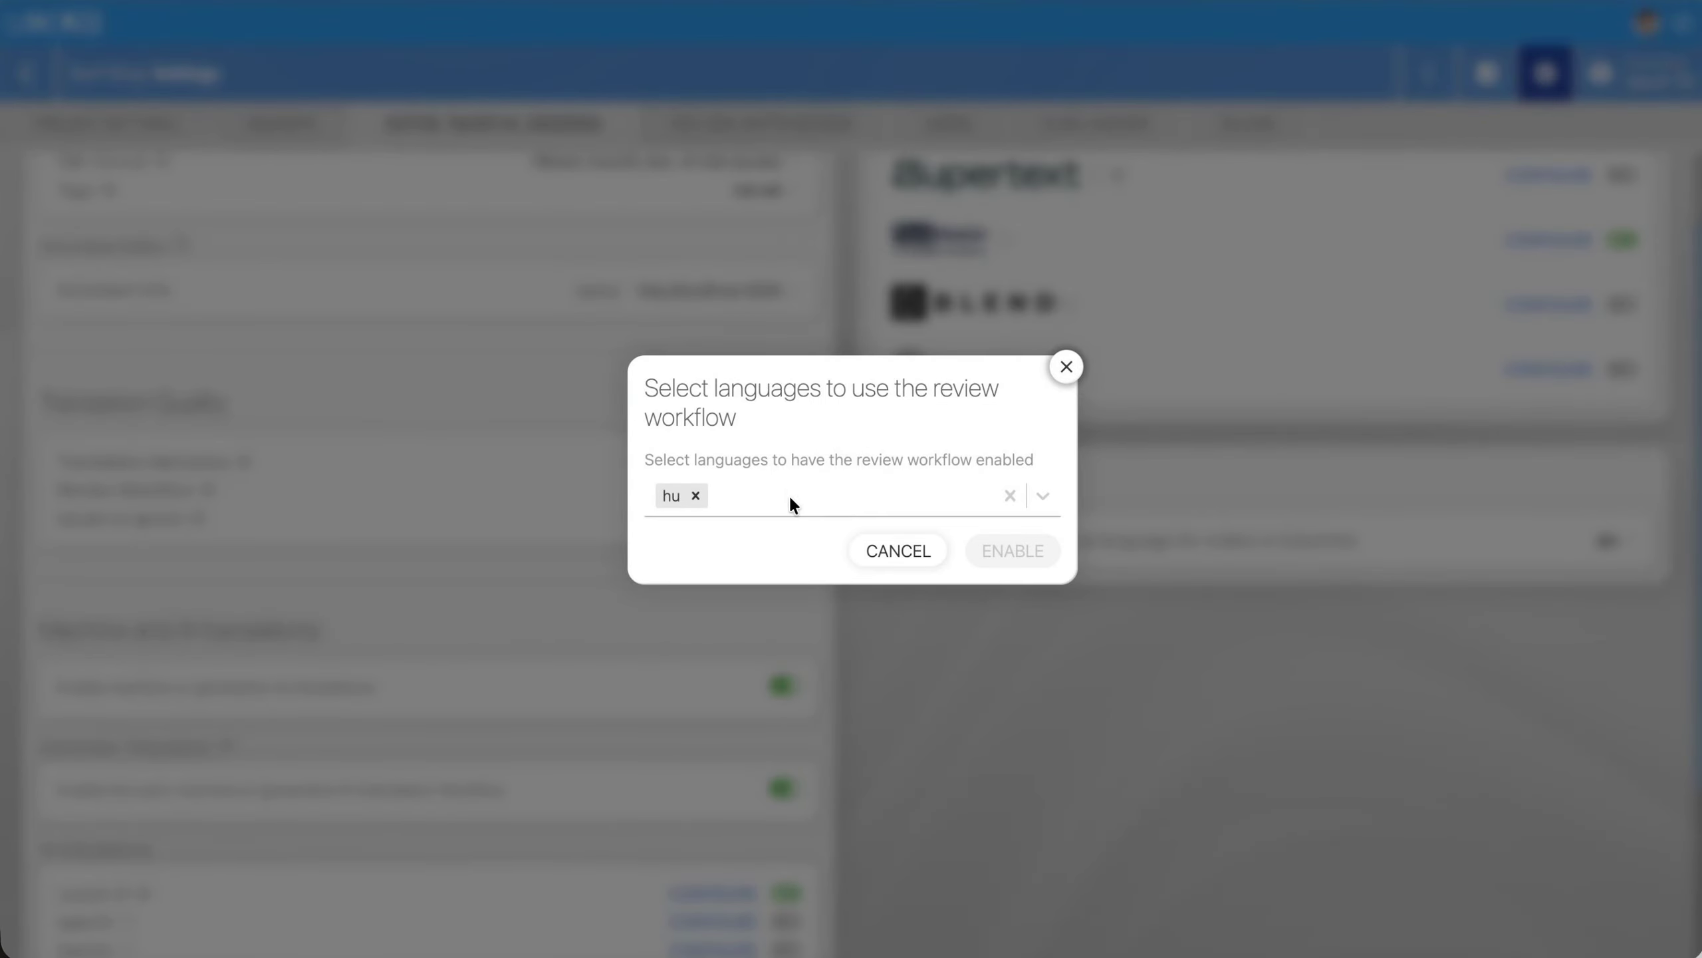
{"action": "left_click", "coordinate": [1062, 365]}
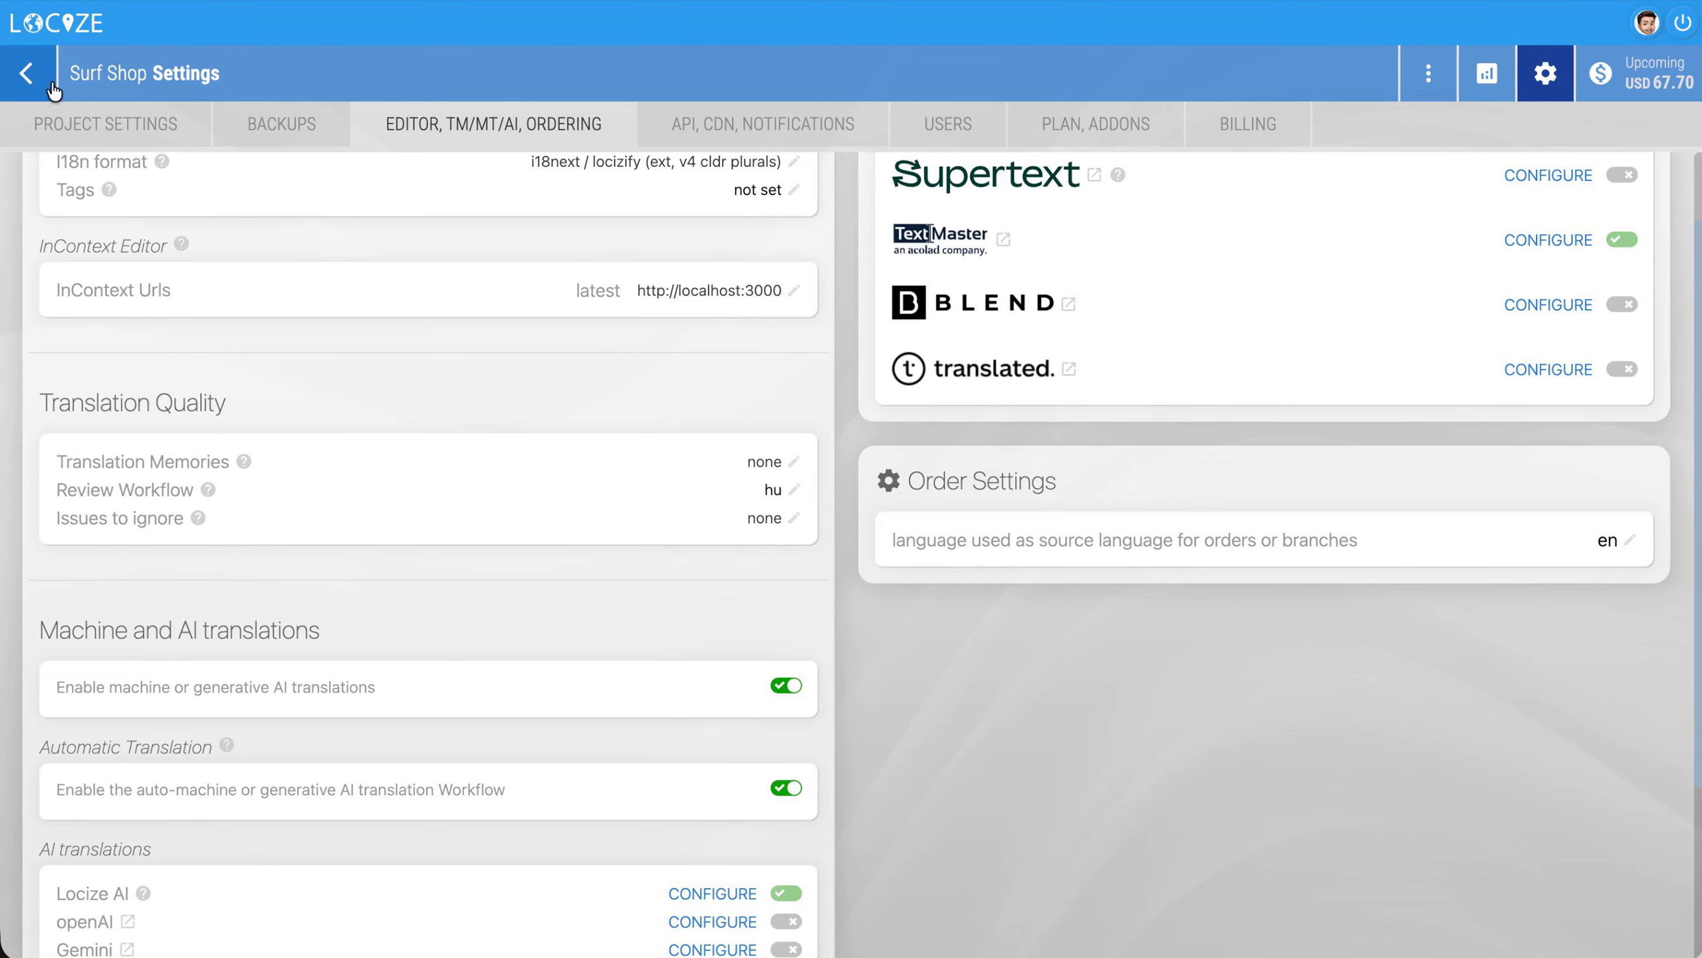
Among the review-pending segments, accept the Hungarian emailPreferences.adsOptIn suggestion ending in "!!!" and reject the one ending in "..."
{"action": "left_click", "coordinate": [37, 78]}
{"action": "scroll", "coordinate": [731, 210], "scroll_direction": "up", "scroll_amount": 2}
{"action": "left_click", "coordinate": [826, 153]}
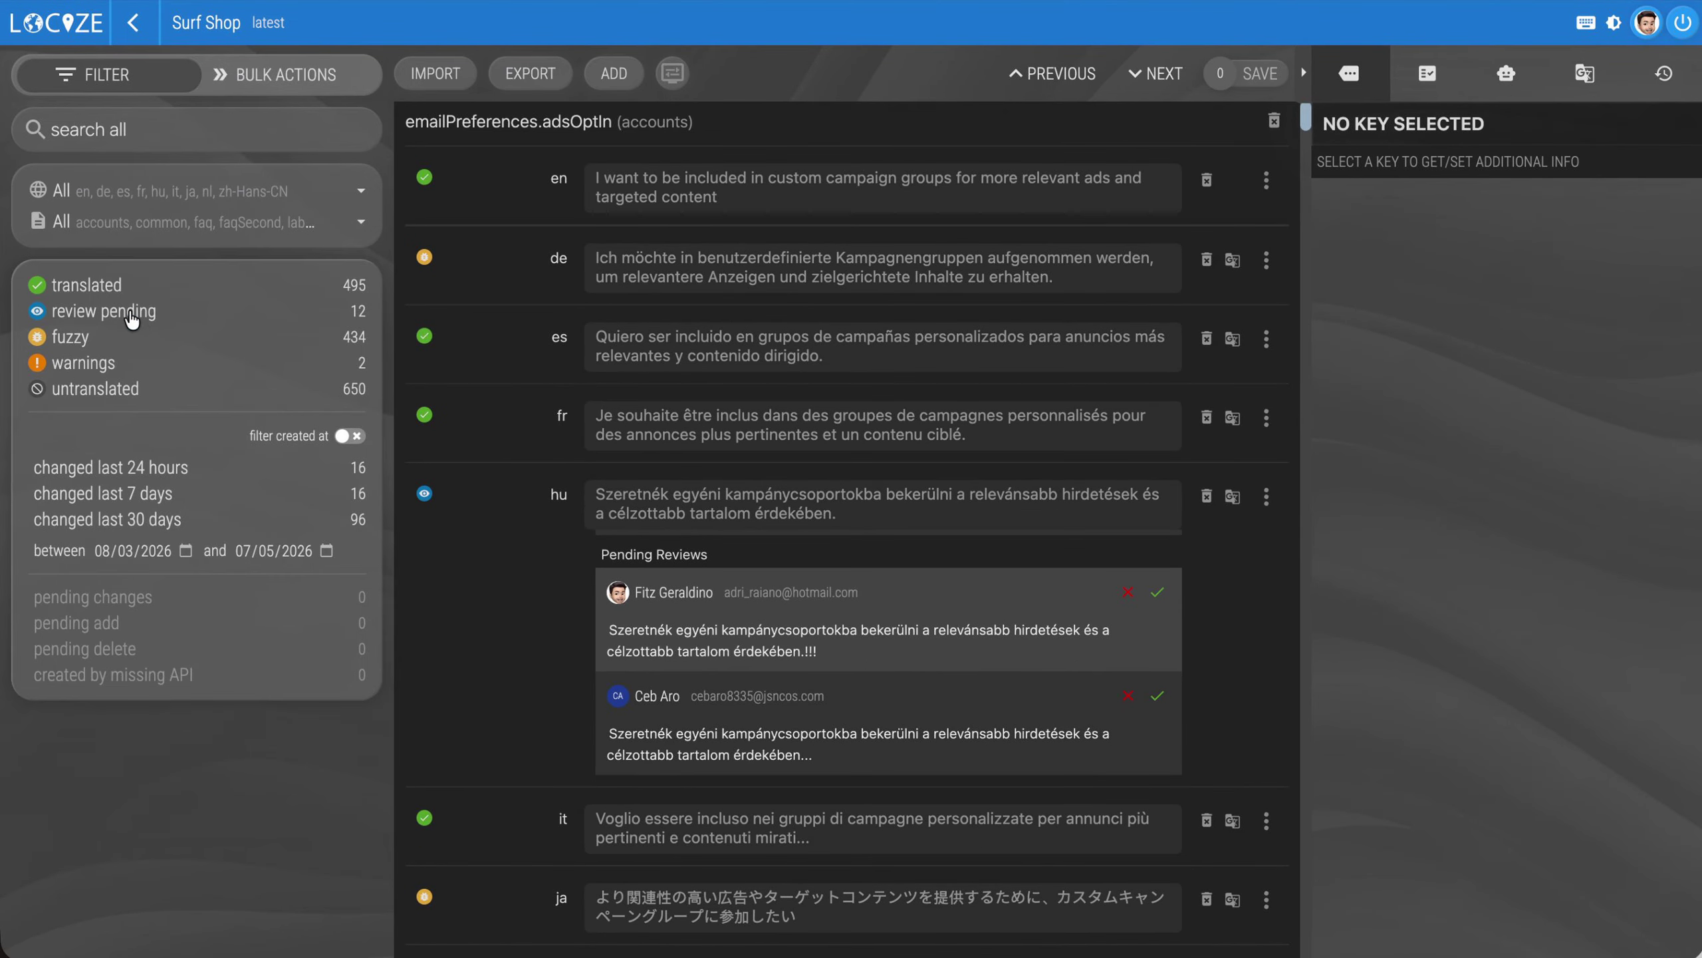
{"action": "left_click", "coordinate": [745, 518]}
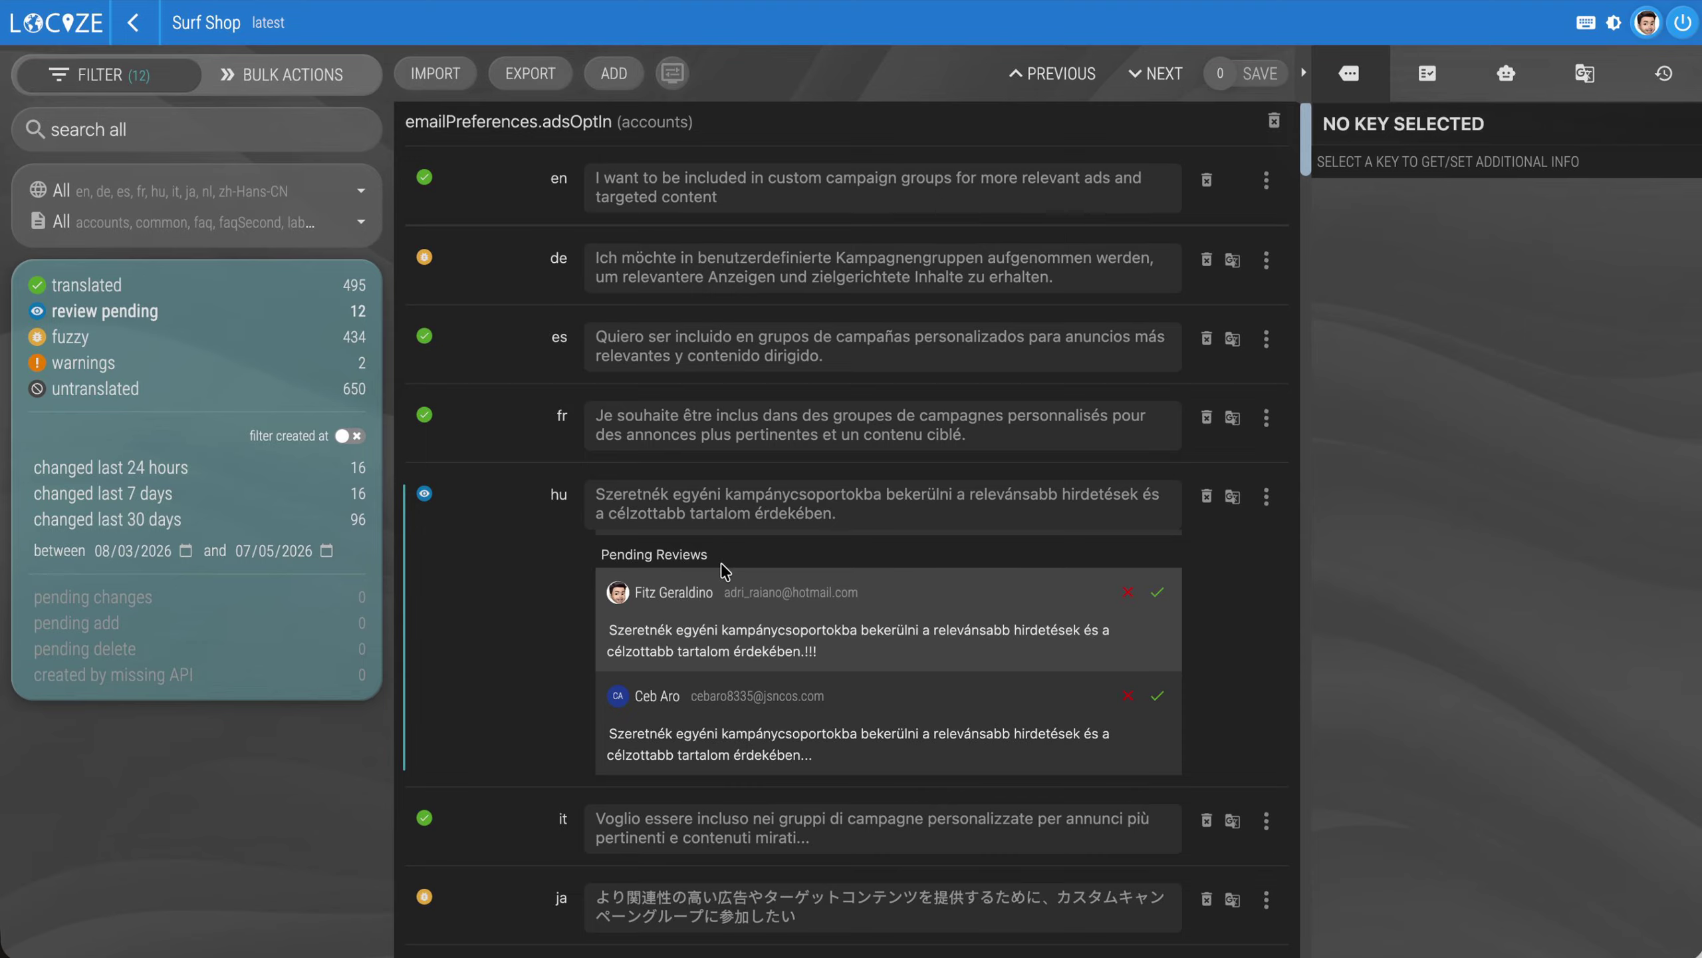
{"action": "left_click", "coordinate": [1156, 593]}
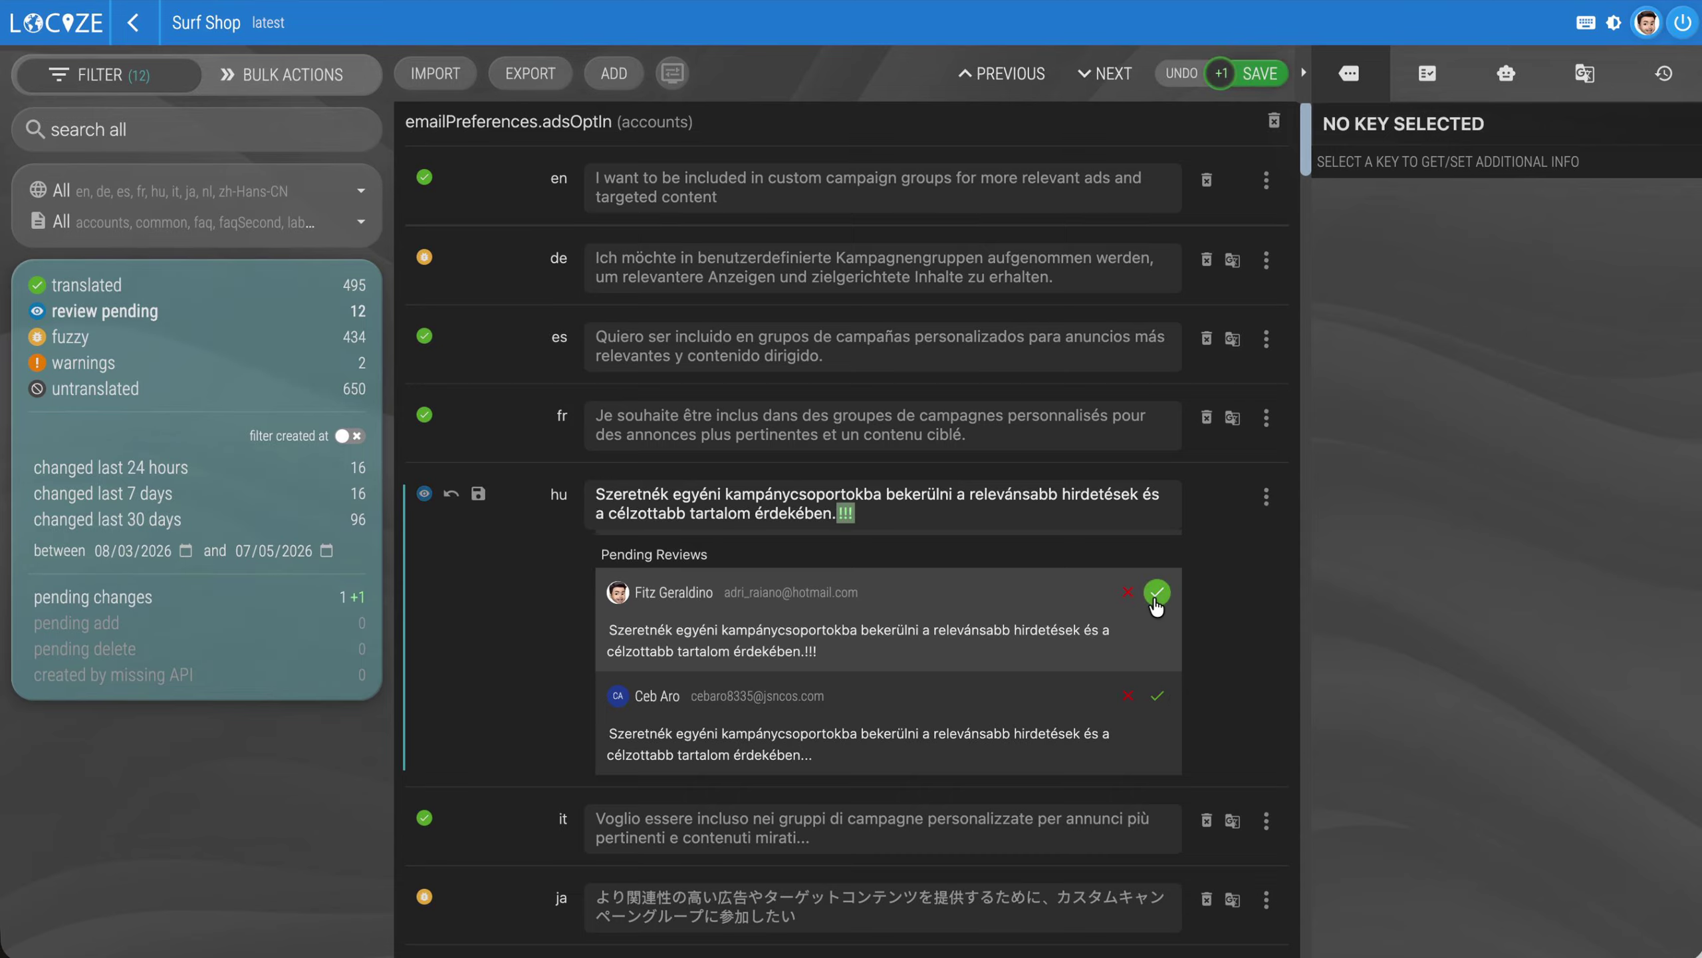
{"action": "left_click", "coordinate": [1129, 697]}
Shorten the Hungarian adsOptIn value's ending to a single "!", save it for review, then accept that review and save
{"action": "left_click", "coordinate": [1007, 520]}
{"action": "key", "text": "BackSpace"}
{"action": "key", "text": "BackSpace"}
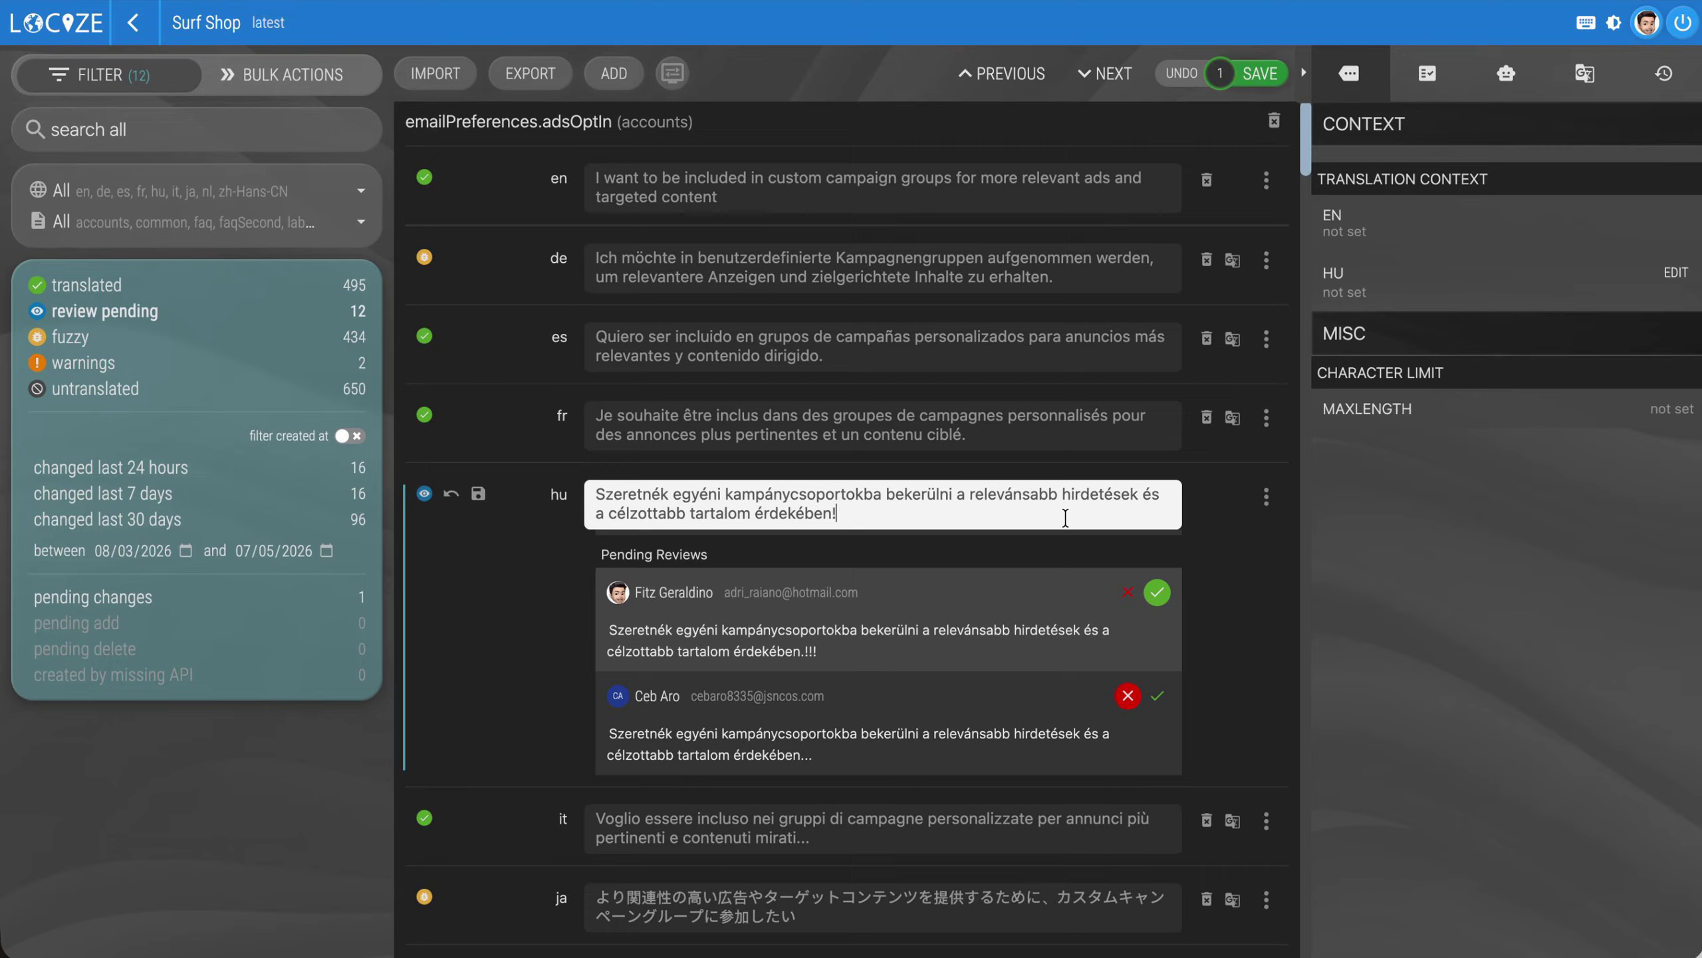
{"action": "left_click", "coordinate": [1264, 75]}
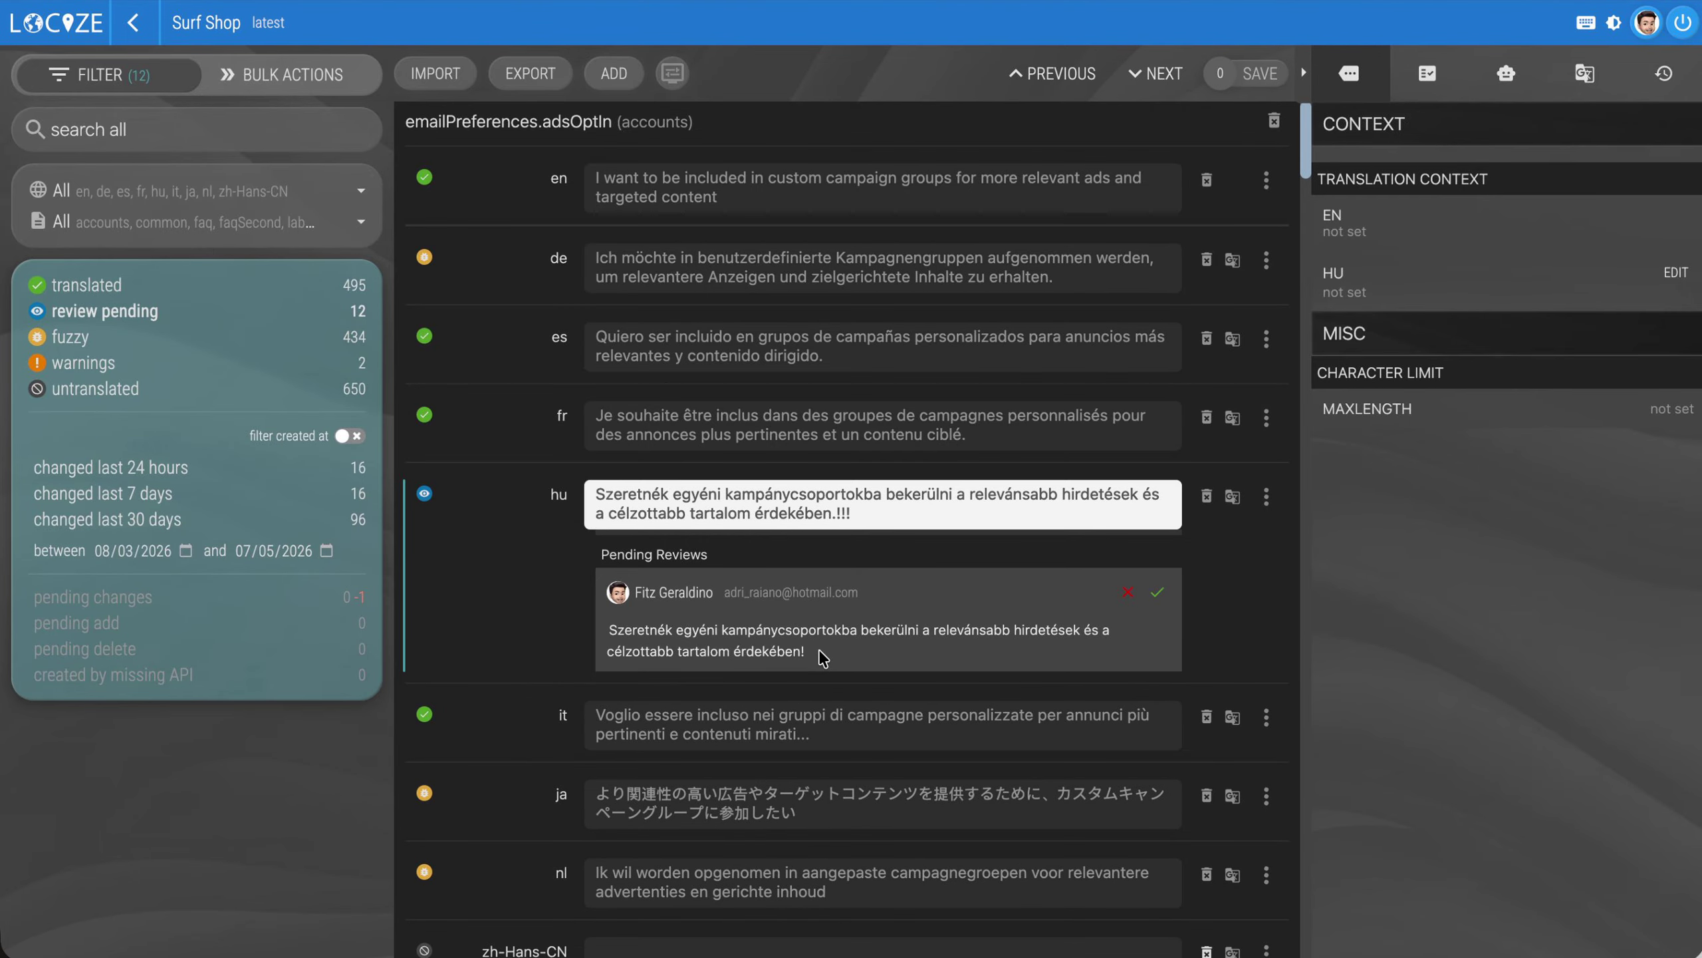
{"action": "left_click", "coordinate": [1158, 592]}
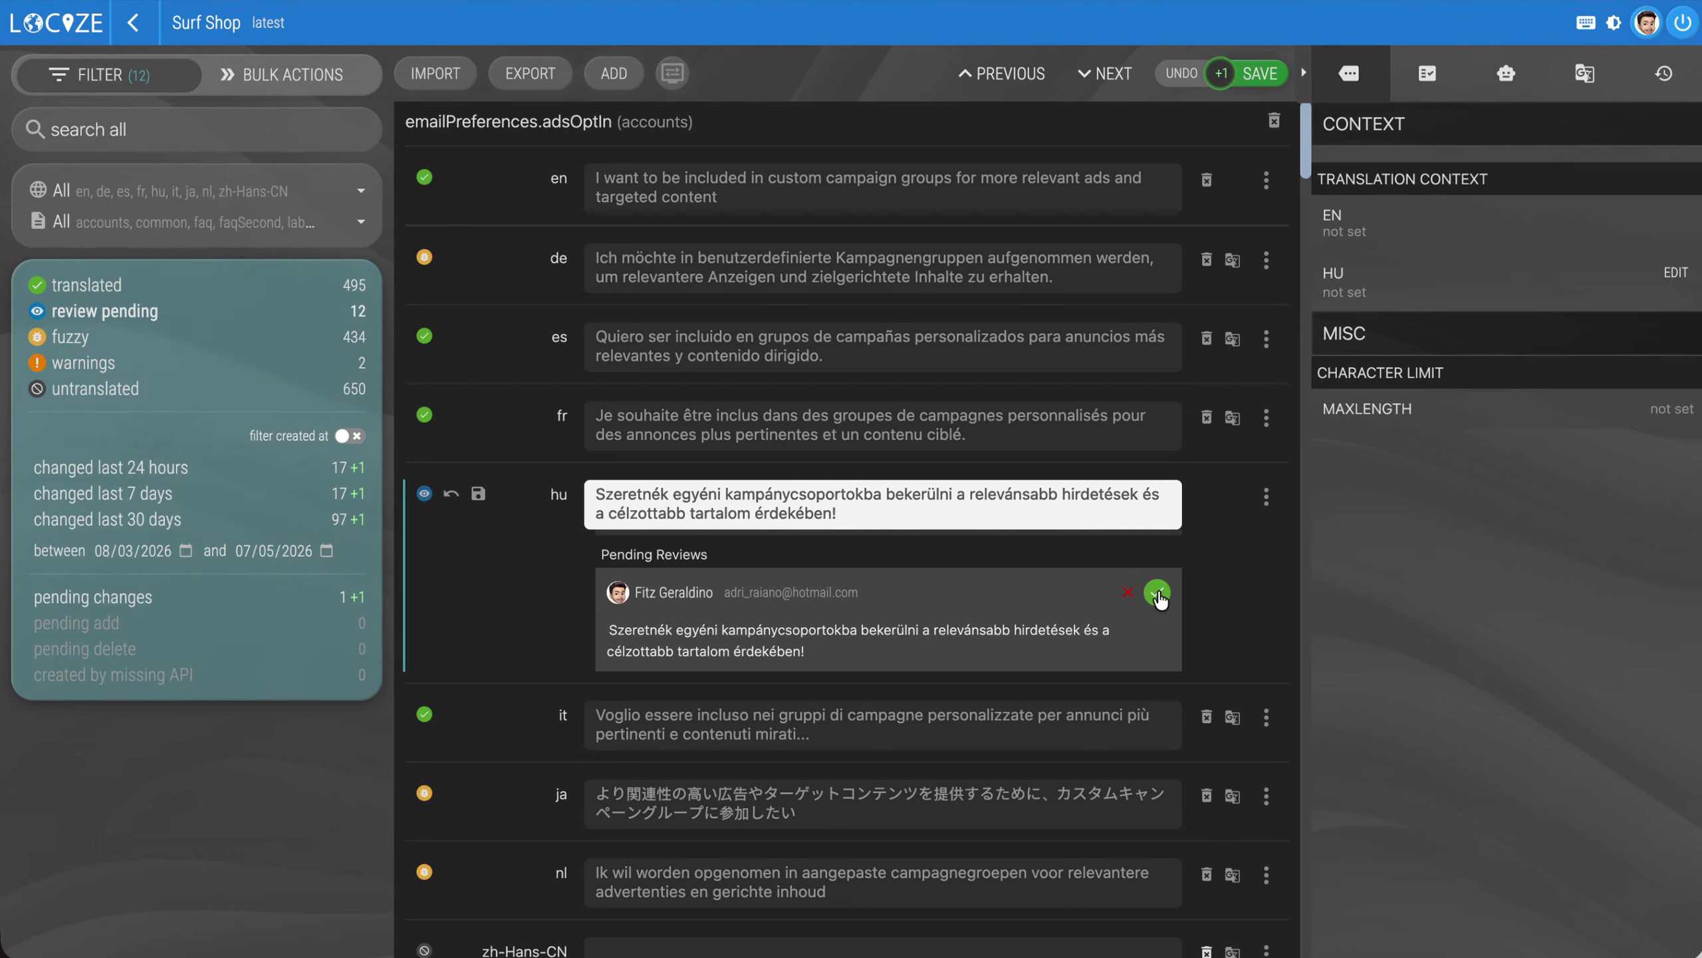
{"action": "left_click", "coordinate": [1258, 73]}
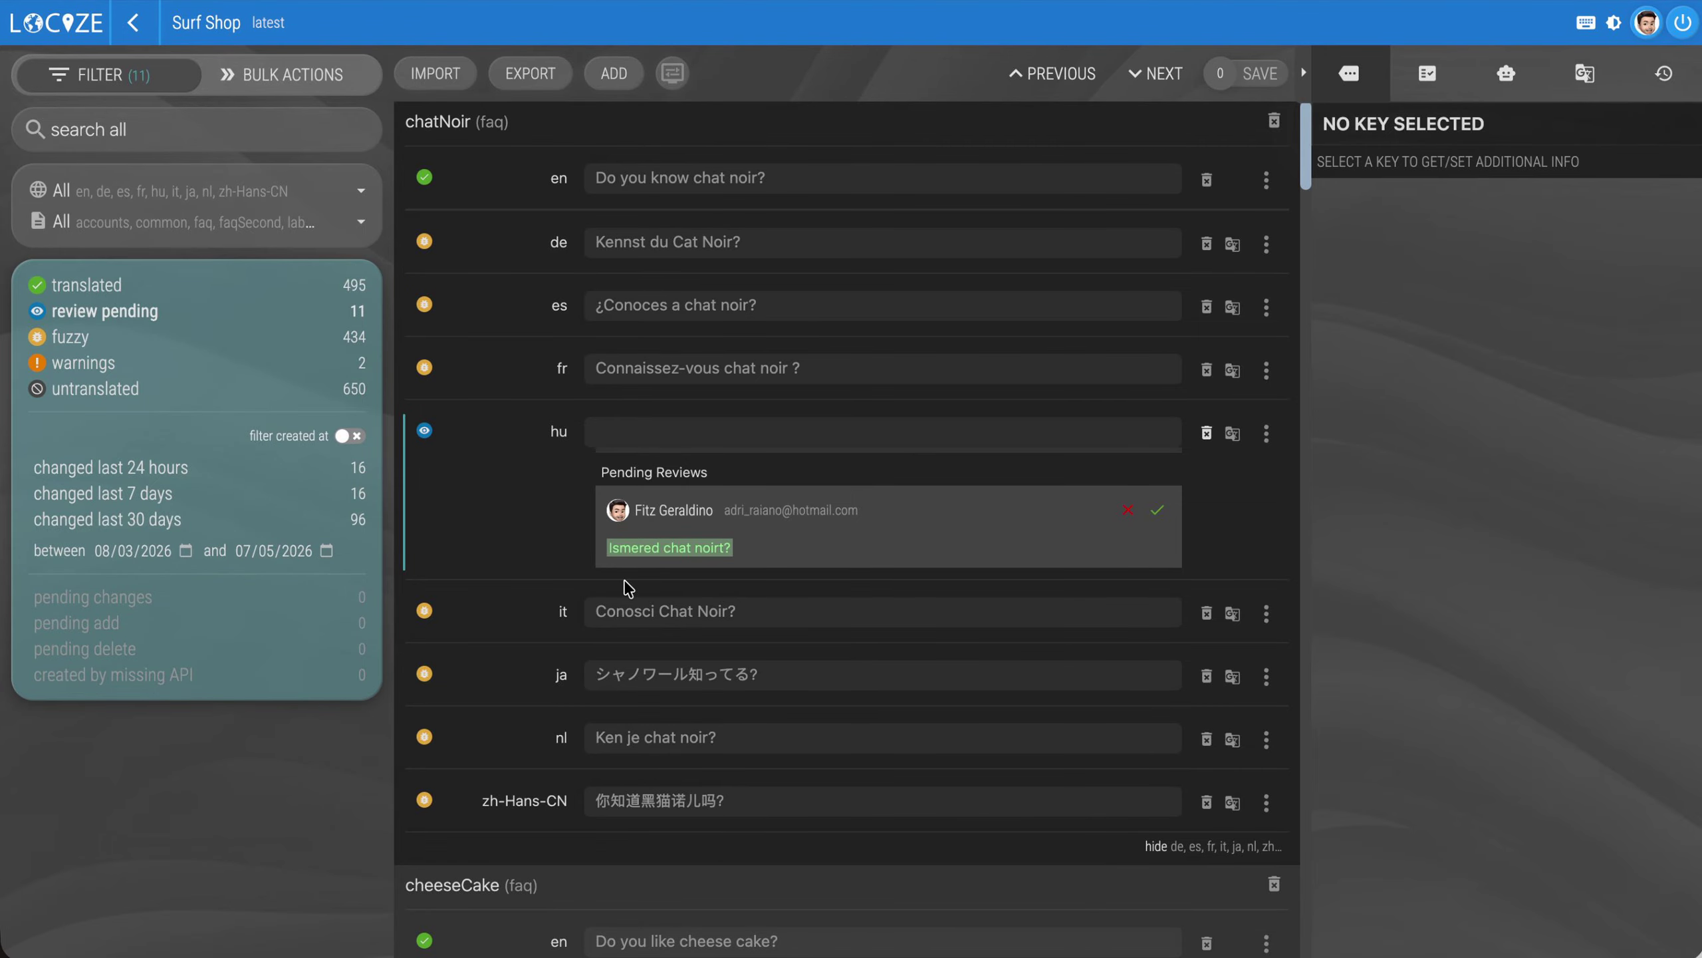
Filter to segments changed in the last 24 hours instead of pending reviews and view the Hungarian adsOptIn value's history
{"action": "left_click", "coordinate": [149, 478]}
{"action": "left_click", "coordinate": [100, 311]}
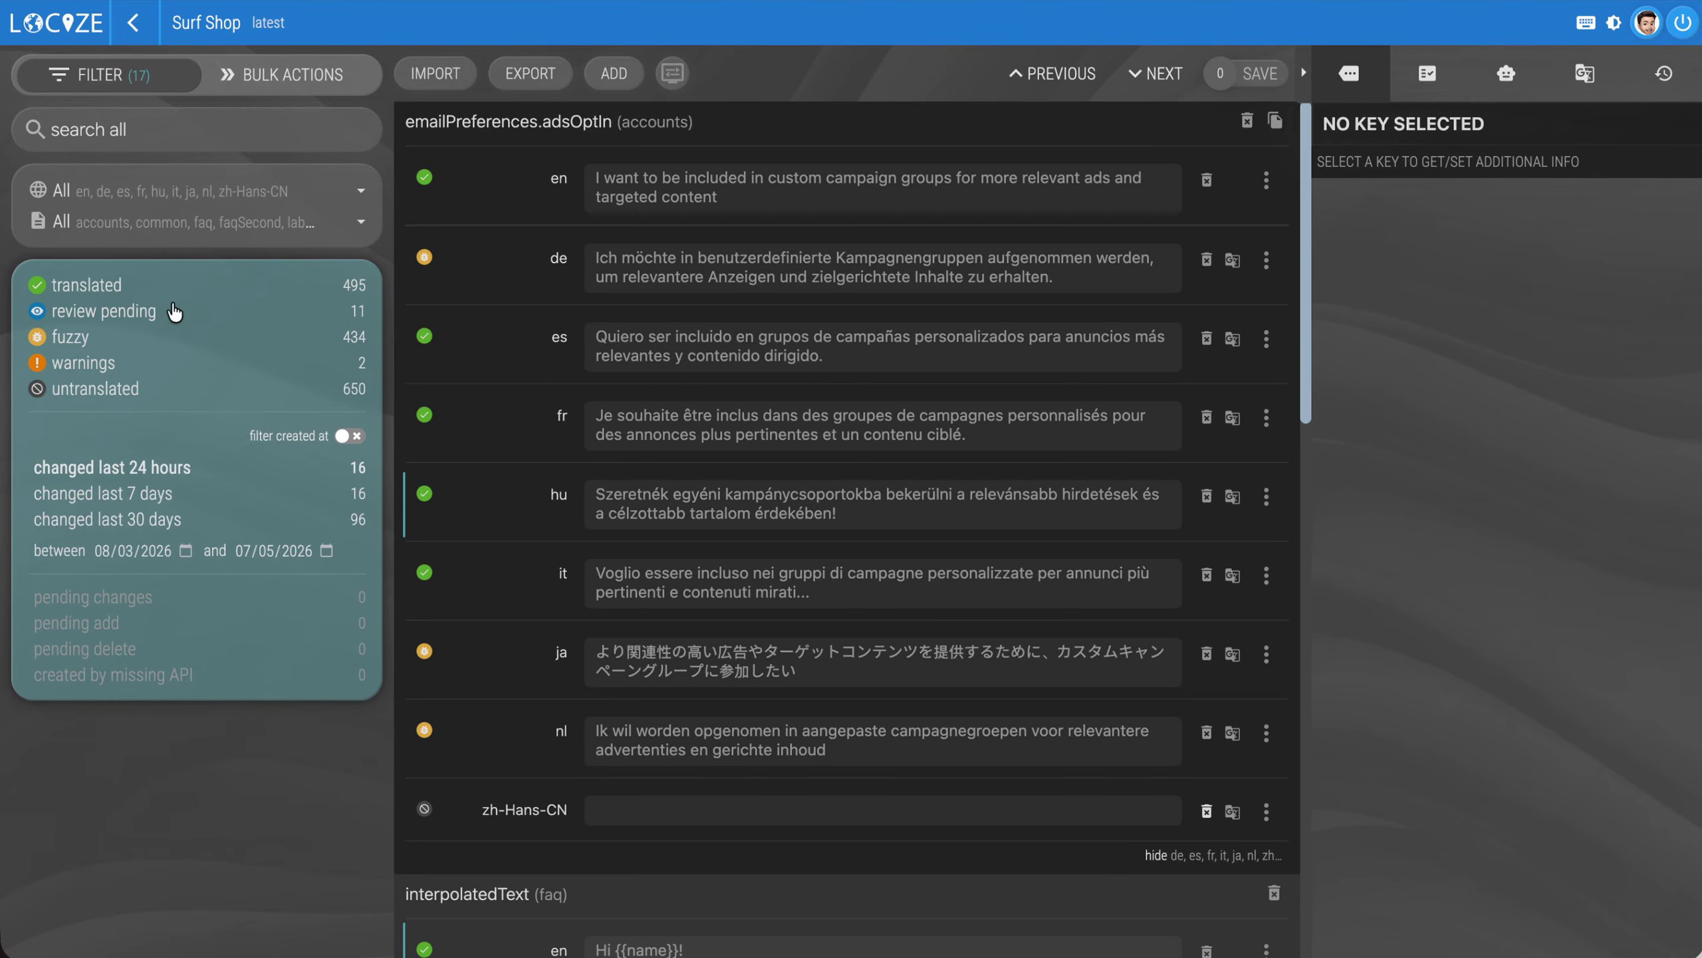
{"action": "left_click", "coordinate": [812, 511]}
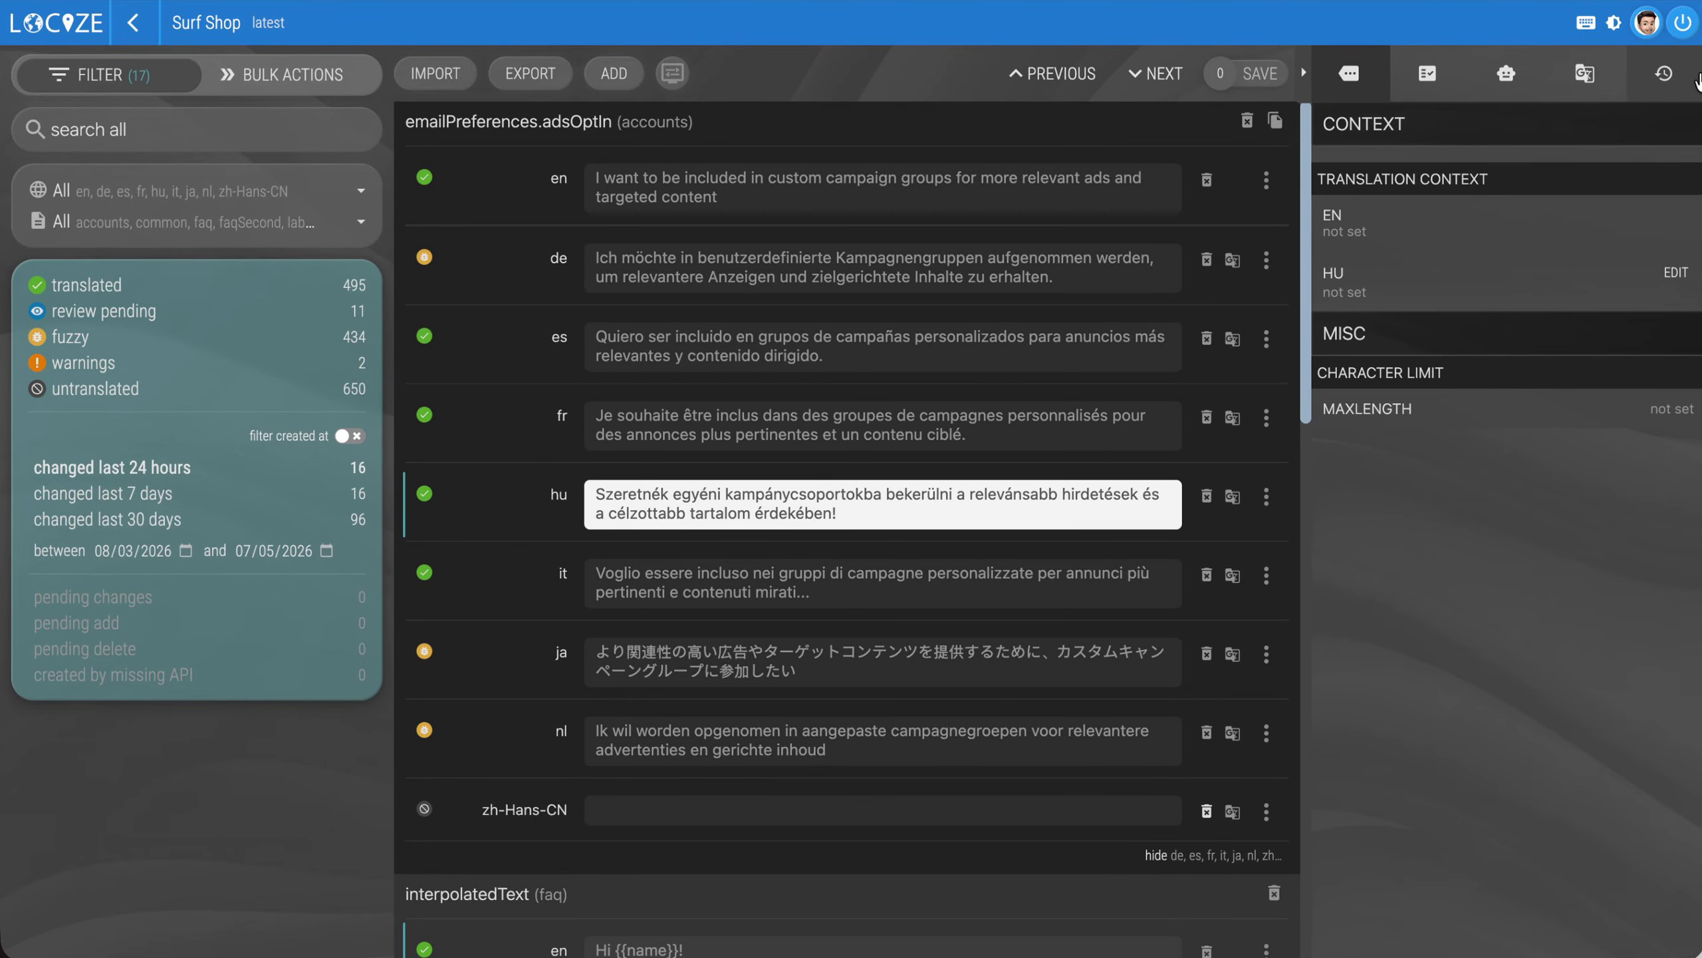
{"action": "left_click", "coordinate": [1664, 73]}
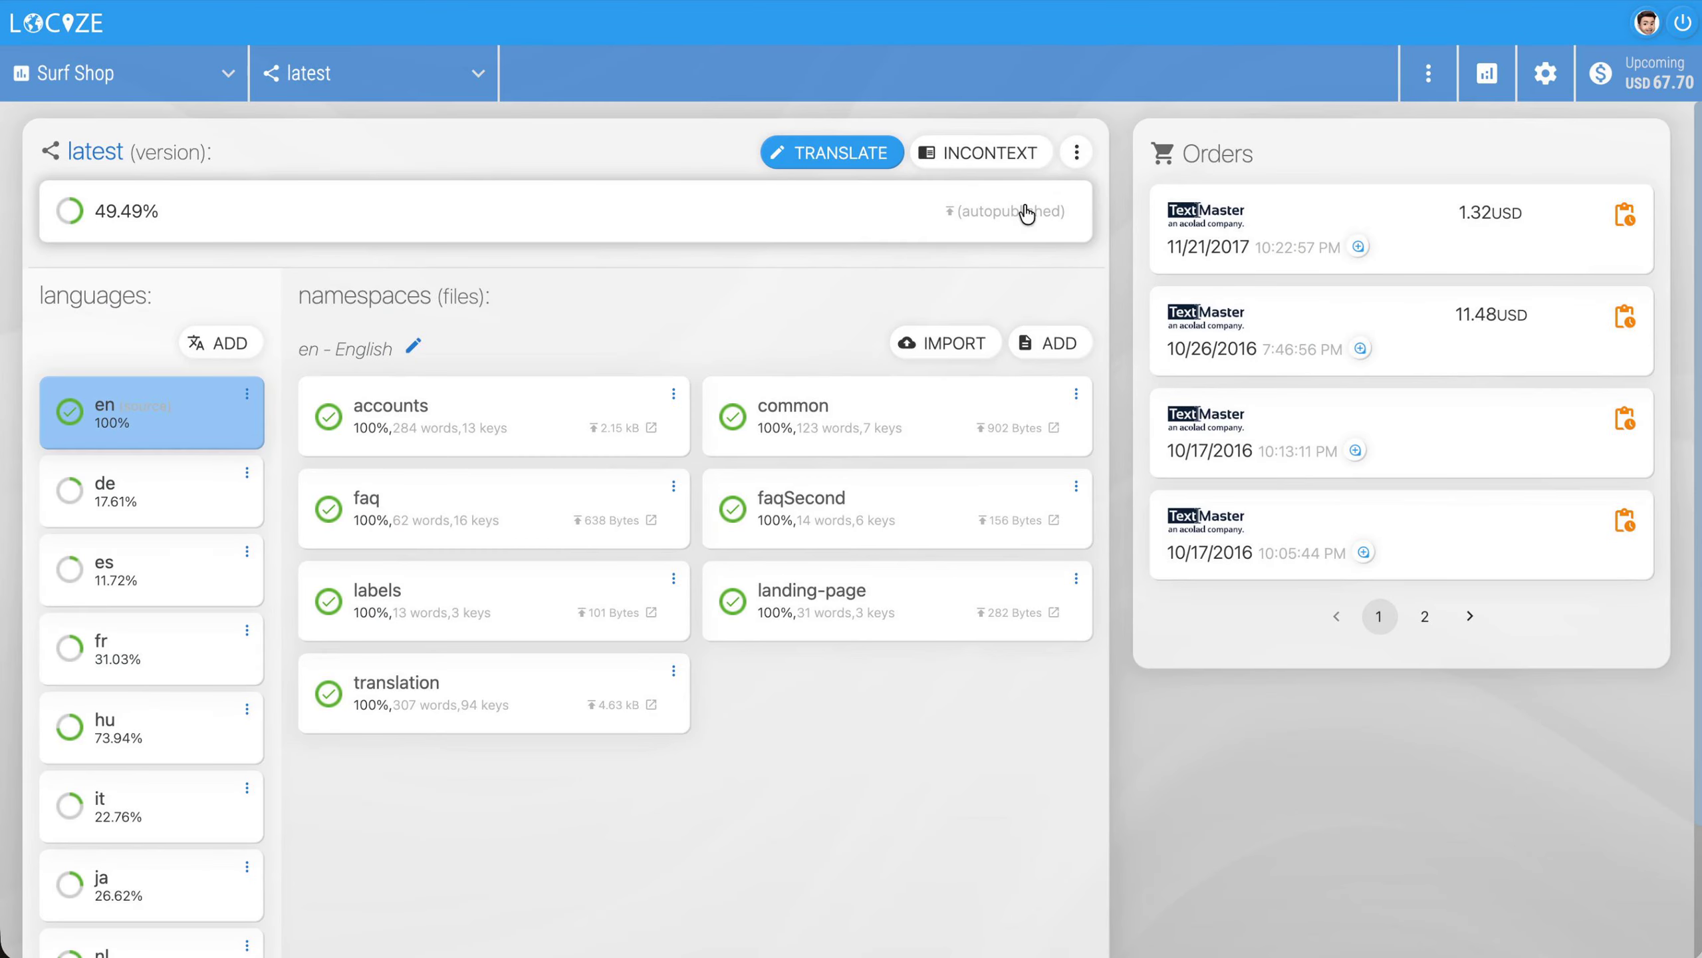
View the CDN and publish details of Surf Shop's latest version for all languages, and close them
{"action": "left_click", "coordinate": [1026, 215]}
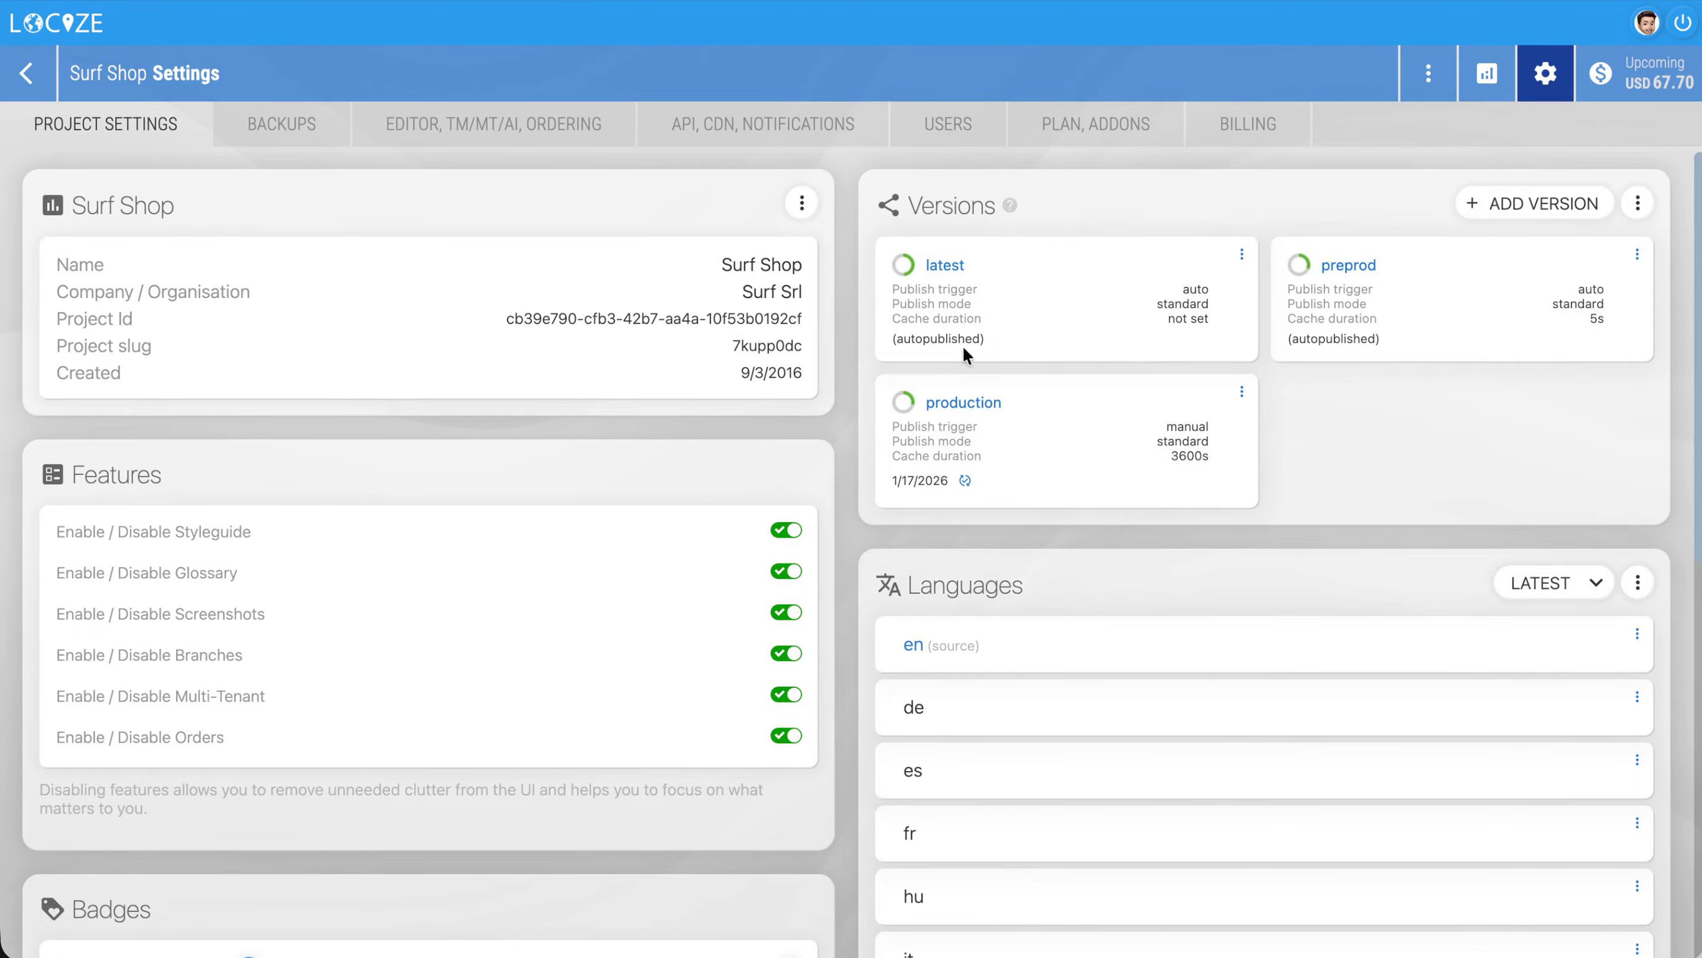
{"action": "left_click", "coordinate": [27, 72]}
{"action": "left_click", "coordinate": [1077, 153]}
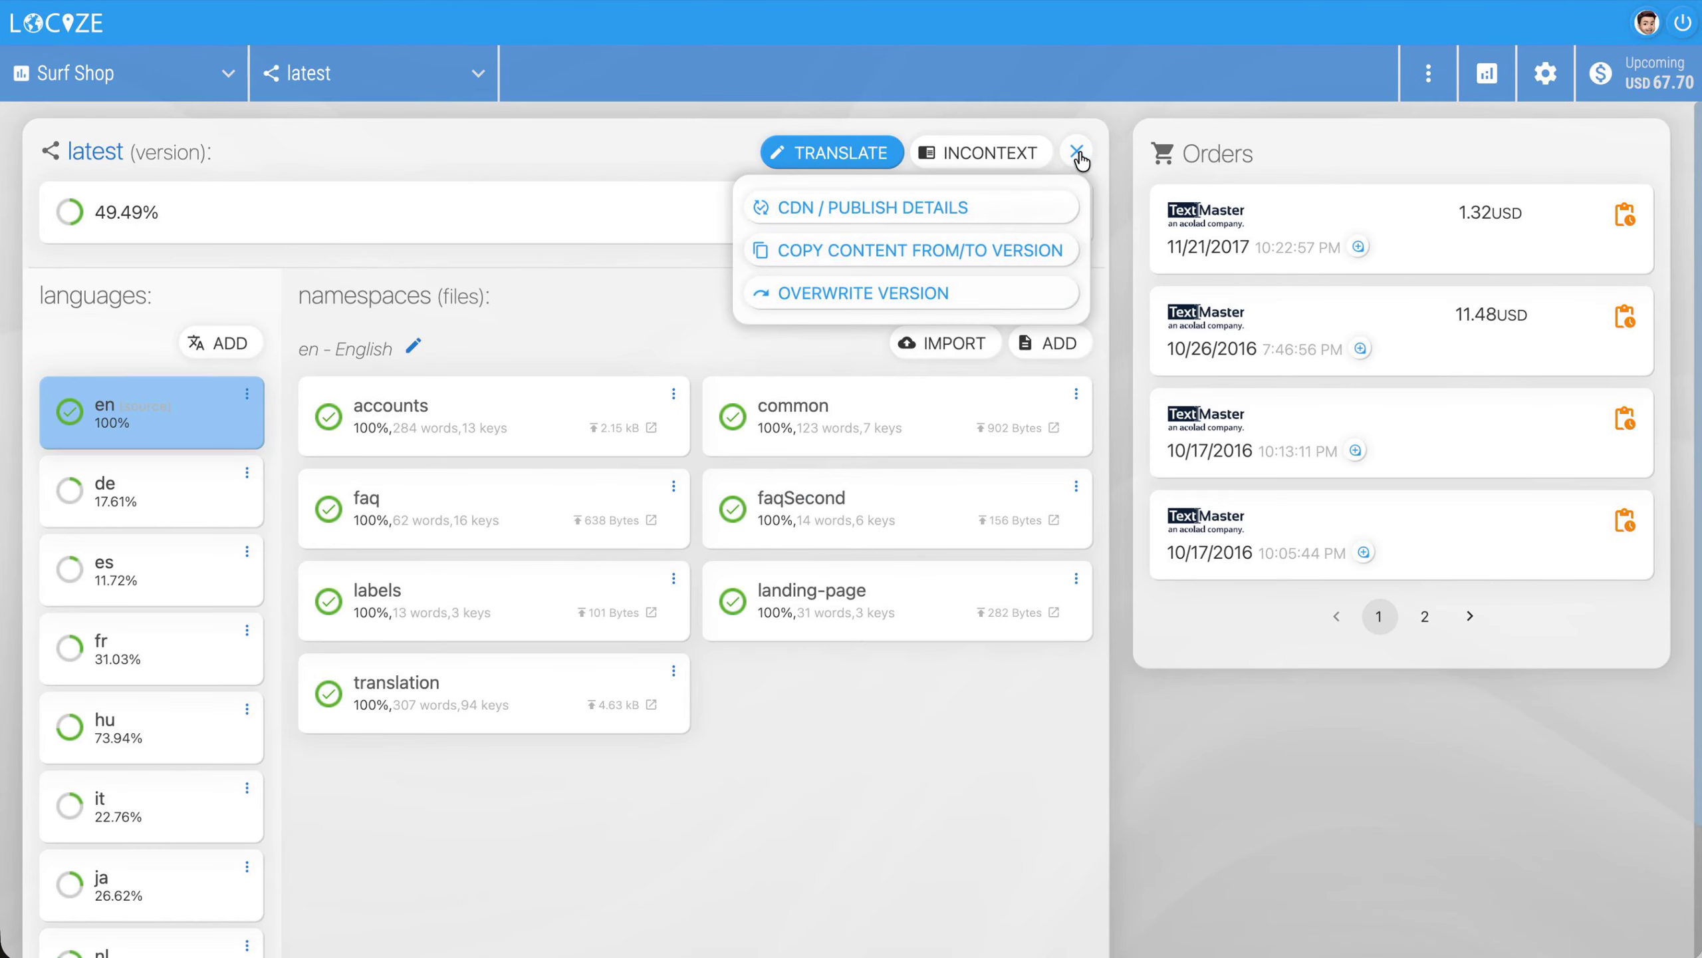
{"action": "left_click", "coordinate": [1057, 210]}
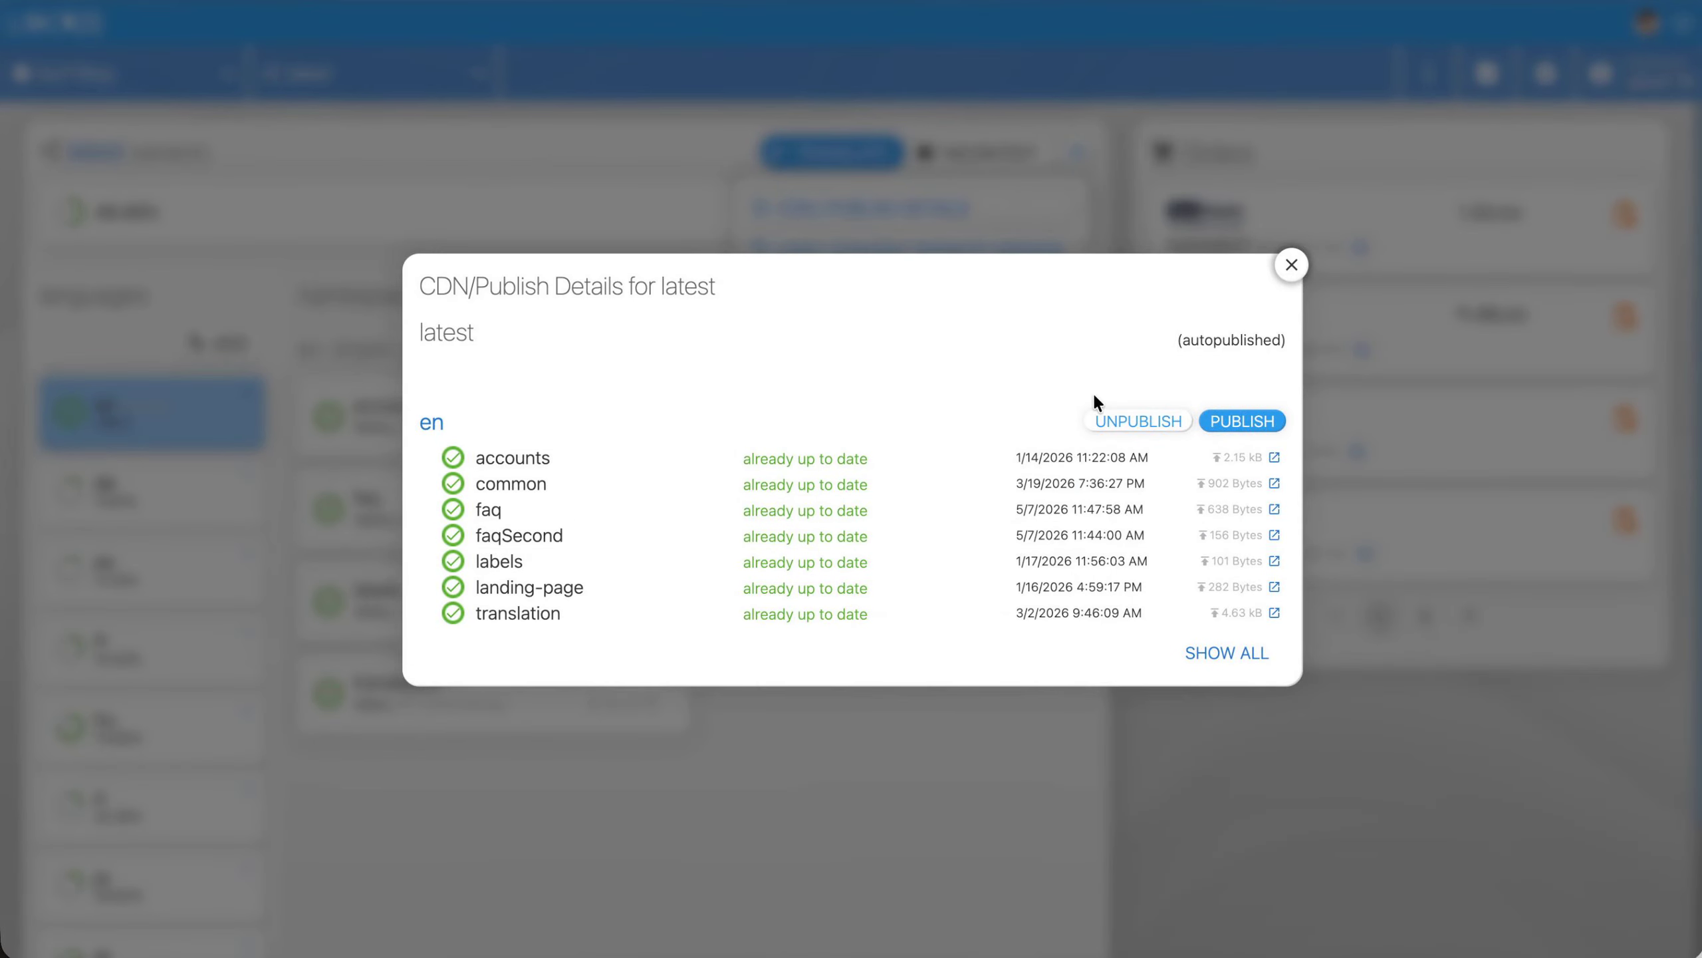
{"action": "left_click", "coordinate": [1224, 652]}
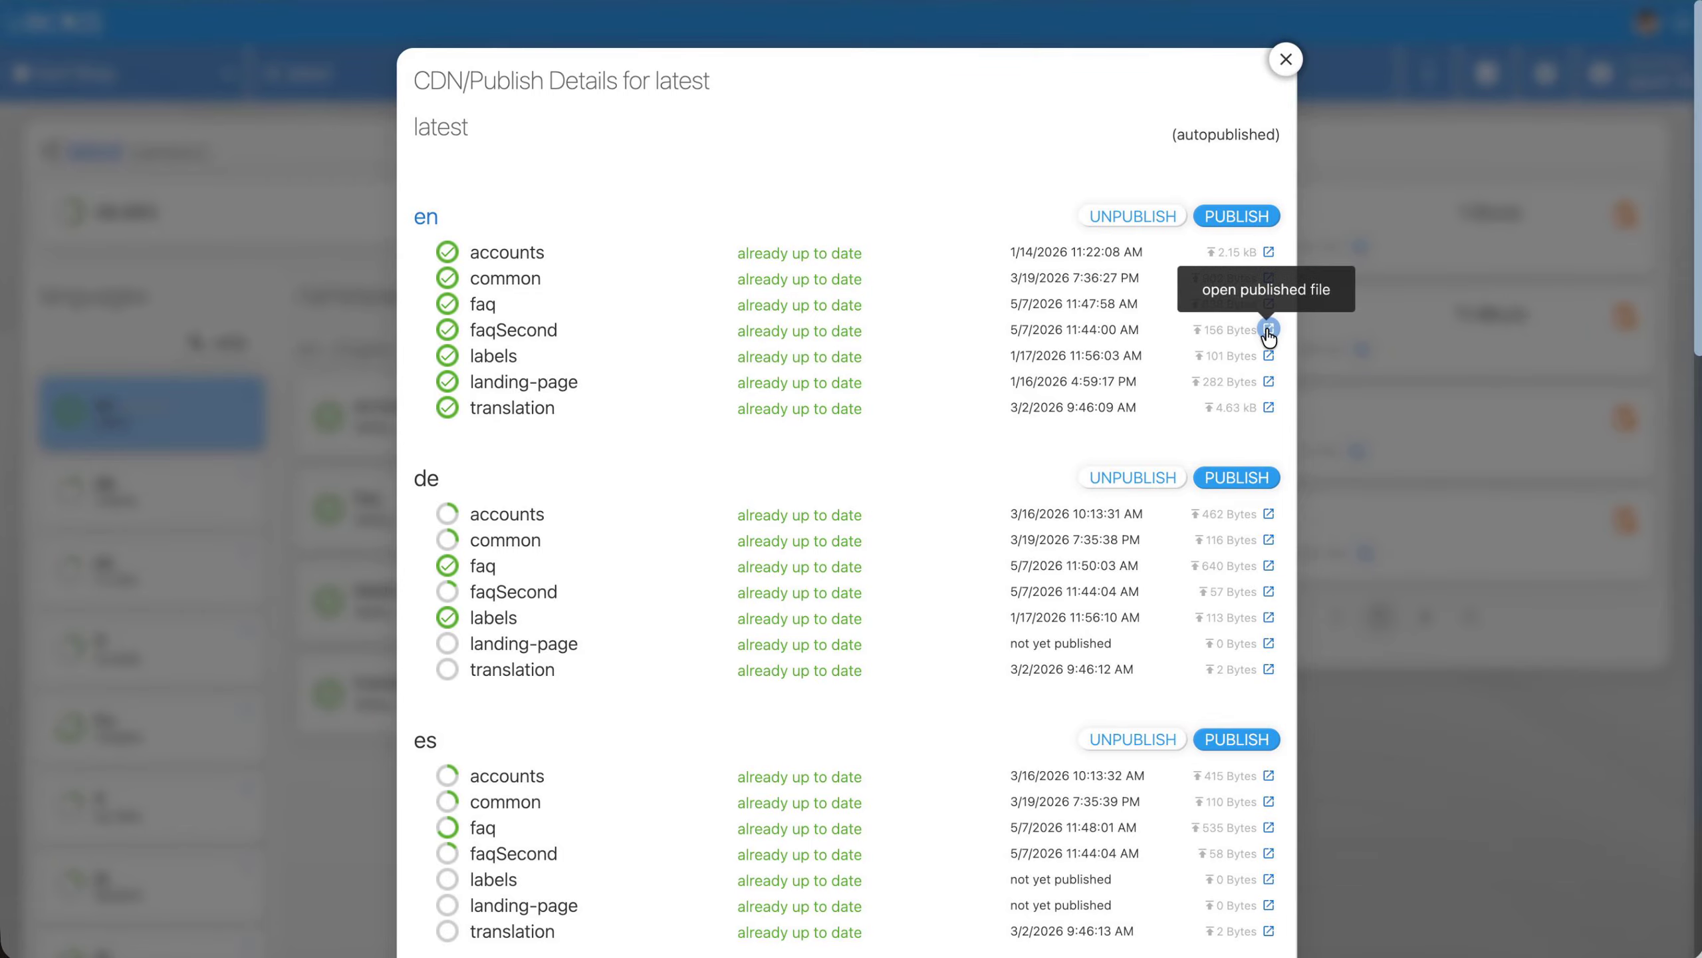
{"action": "left_click", "coordinate": [1286, 59]}
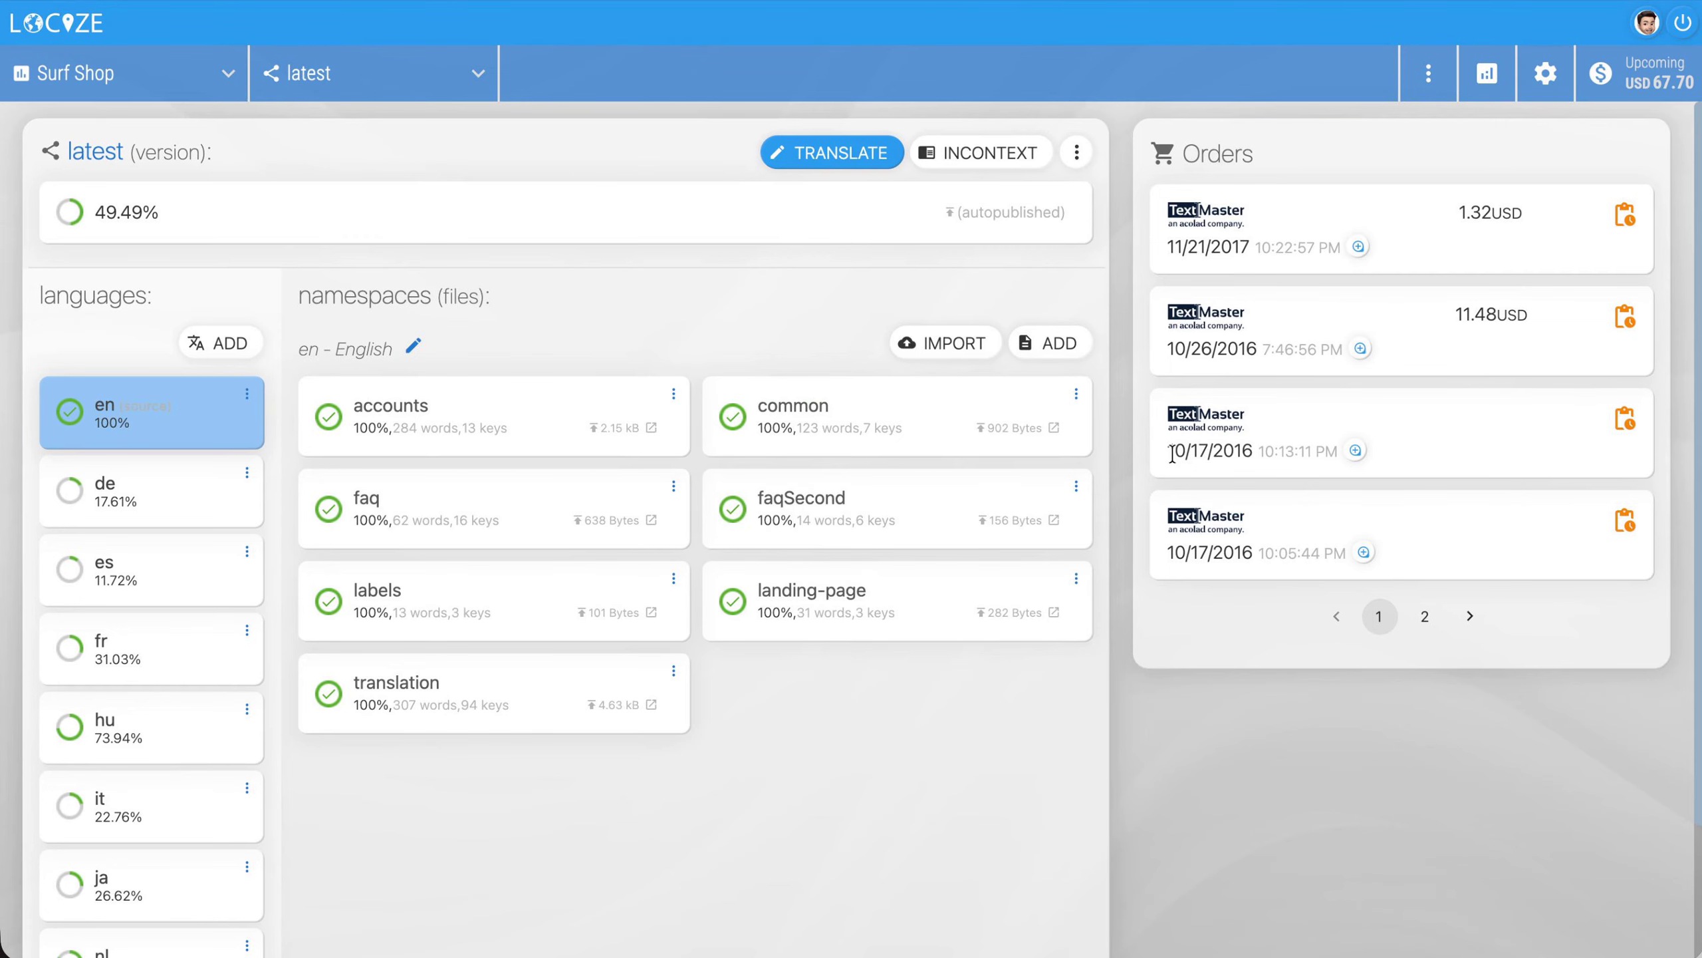
Look through Surf Shop's API and CDN settings and compare the Standard and Pro CDN options among the plan add-ons
{"action": "left_click", "coordinate": [1546, 72]}
{"action": "left_click", "coordinate": [819, 138]}
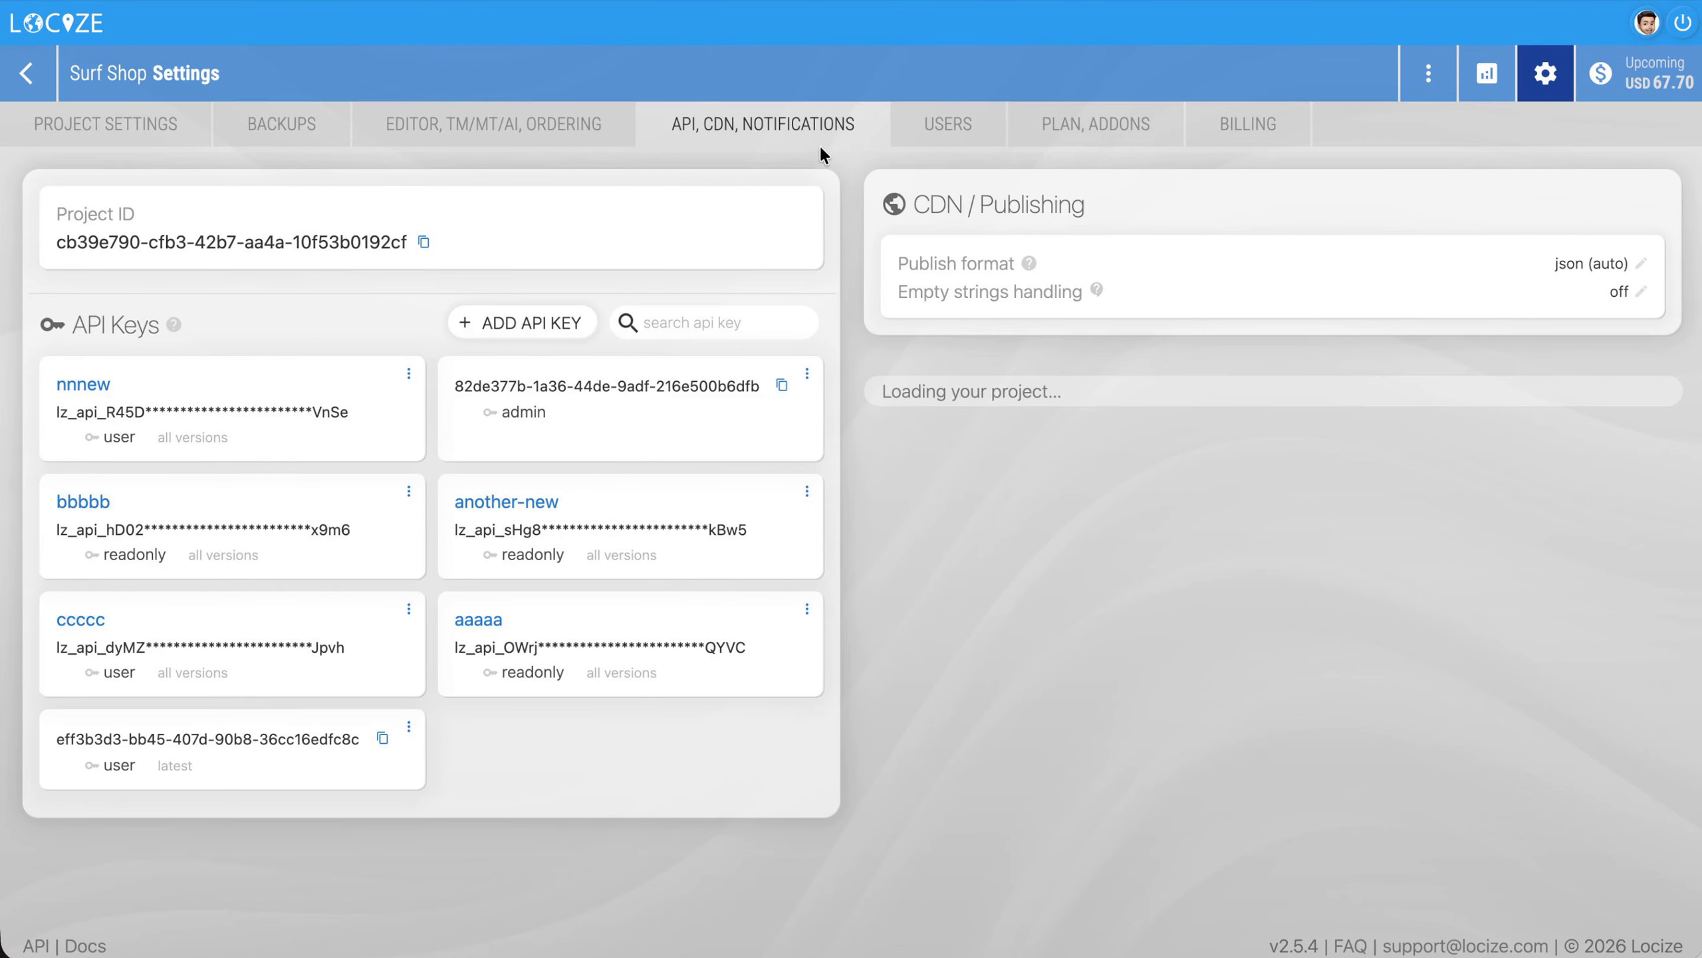
{"action": "left_click", "coordinate": [1099, 125]}
{"action": "scroll", "coordinate": [1065, 477], "scroll_direction": "down", "scroll_amount": 15}
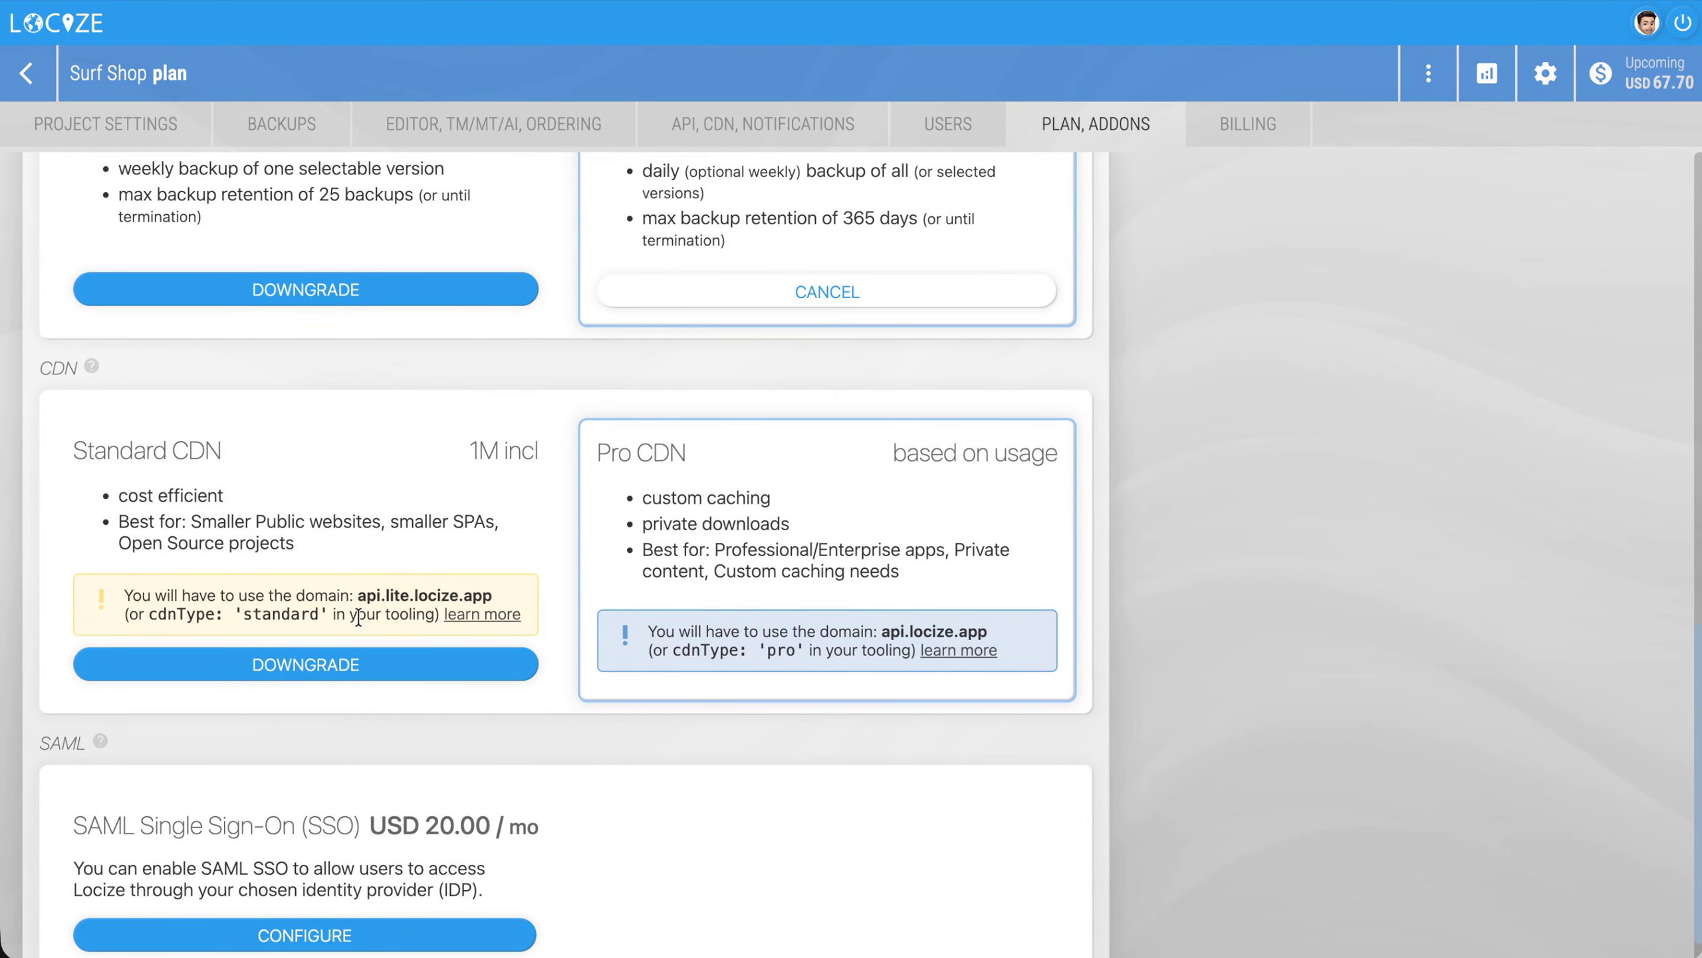
{"action": "scroll", "coordinate": [670, 673], "scroll_direction": "down", "scroll_amount": 2}
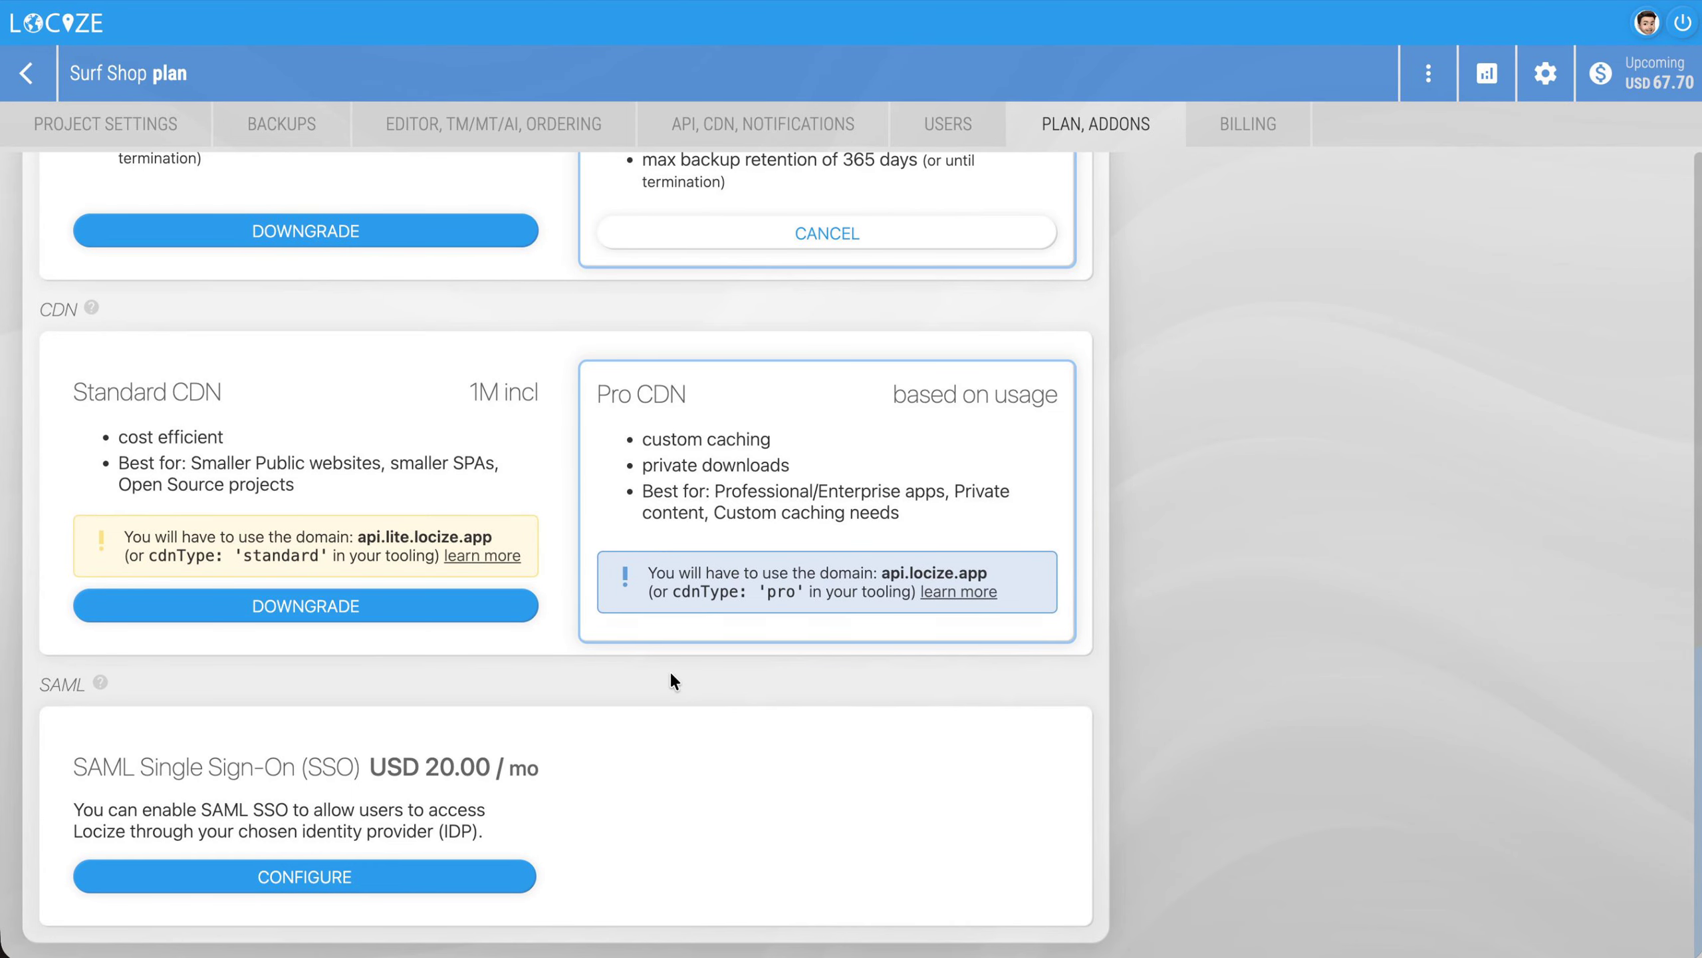
Examine the preprod version's publishing and cache settings, switch auto publish off and on again, and cancel the changes
{"action": "scroll", "coordinate": [673, 681], "scroll_direction": "up", "scroll_amount": 6}
{"action": "left_click", "coordinate": [1545, 73]}
{"action": "scroll", "coordinate": [1306, 349], "scroll_direction": "down", "scroll_amount": 1}
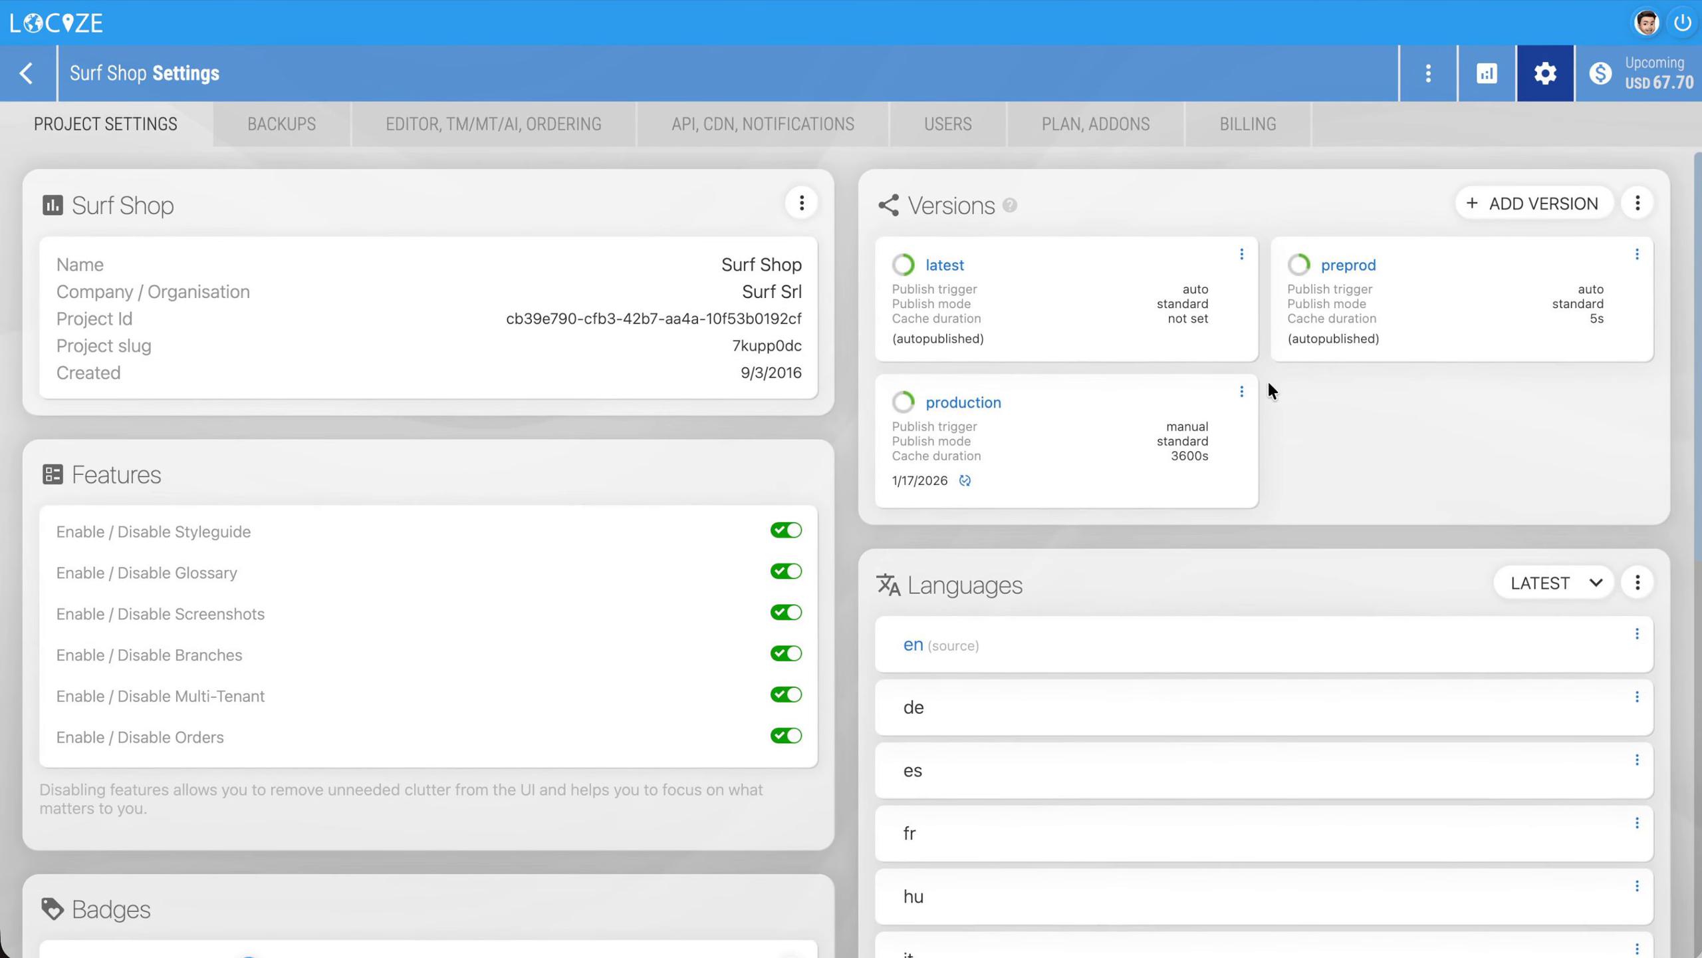
{"action": "left_click", "coordinate": [1638, 254]}
{"action": "left_click", "coordinate": [1554, 297]}
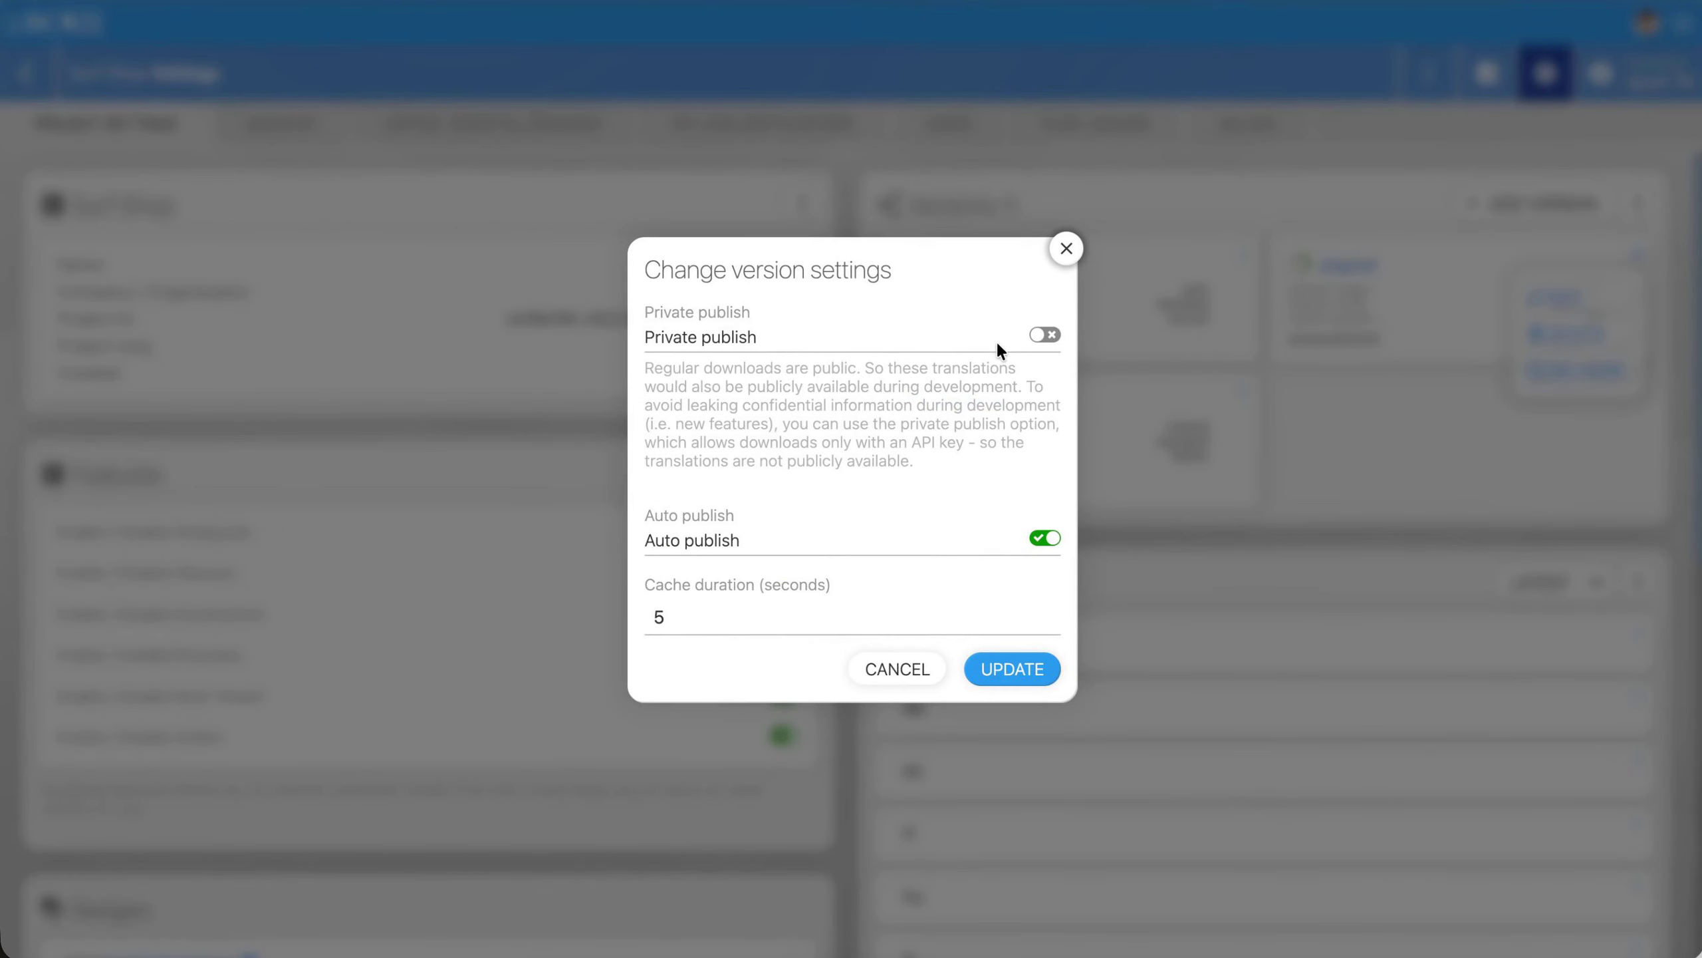
{"action": "left_click", "coordinate": [1047, 539]}
{"action": "left_click", "coordinate": [1046, 539]}
{"action": "left_click", "coordinate": [898, 668]}
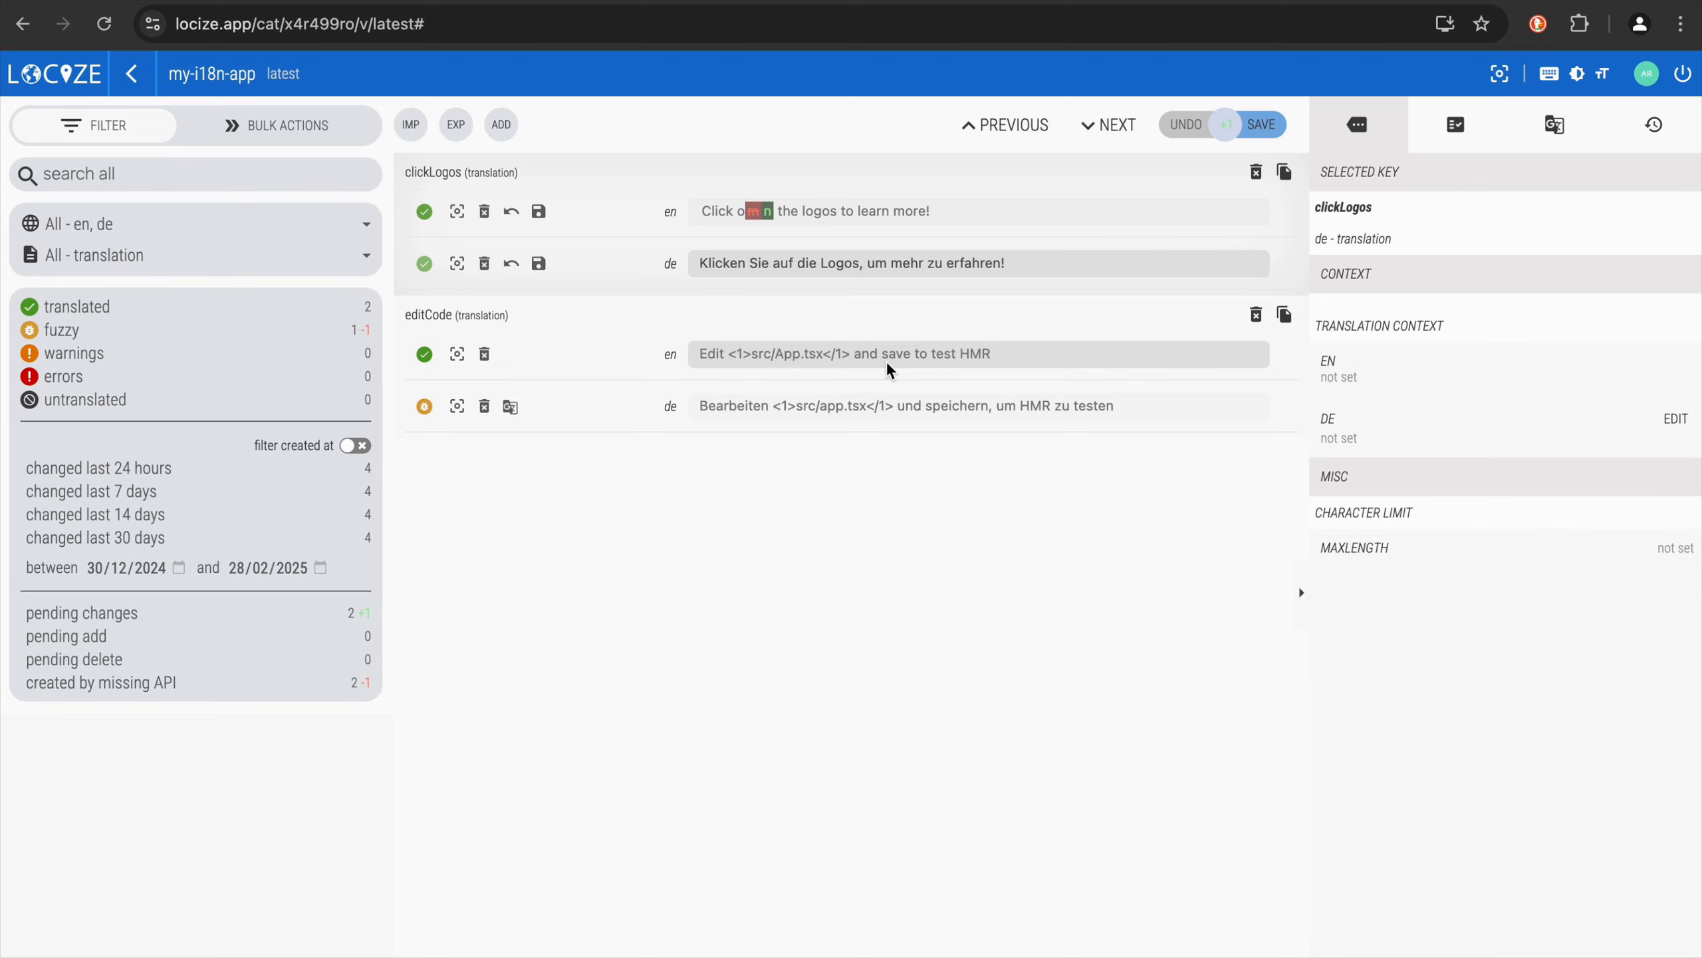
In my-i18n-app's editCode key, end the English text with a period, set German to "Bearbeite <1>src/app.tsx</1> und speichere, um HMR zu testen." and save all changes
{"action": "left_click", "coordinate": [1007, 358]}
{"action": "type", "text": "."}
{"action": "left_click", "coordinate": [770, 410]}
{"action": "key", "text": "BackSpace"}
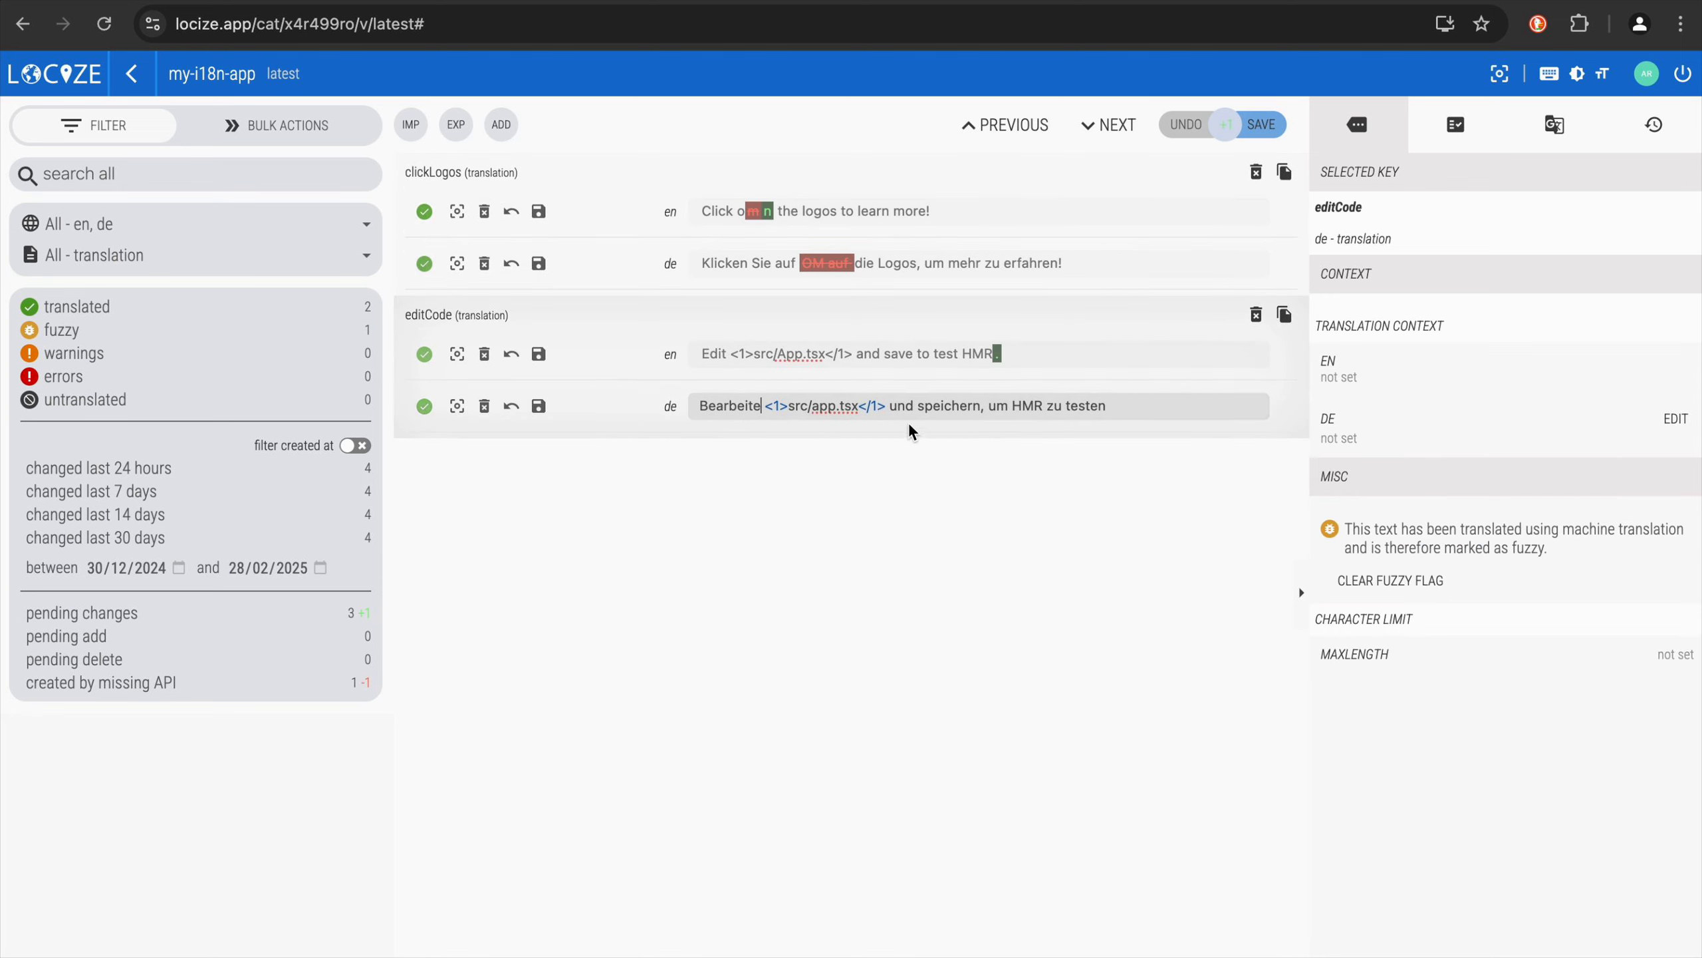
{"action": "left_click", "coordinate": [984, 409]}
{"action": "key", "text": "BackSpace"}
{"action": "type", "text": "e"}
{"action": "left_click", "coordinate": [1108, 411]}
{"action": "type", "text": "."}
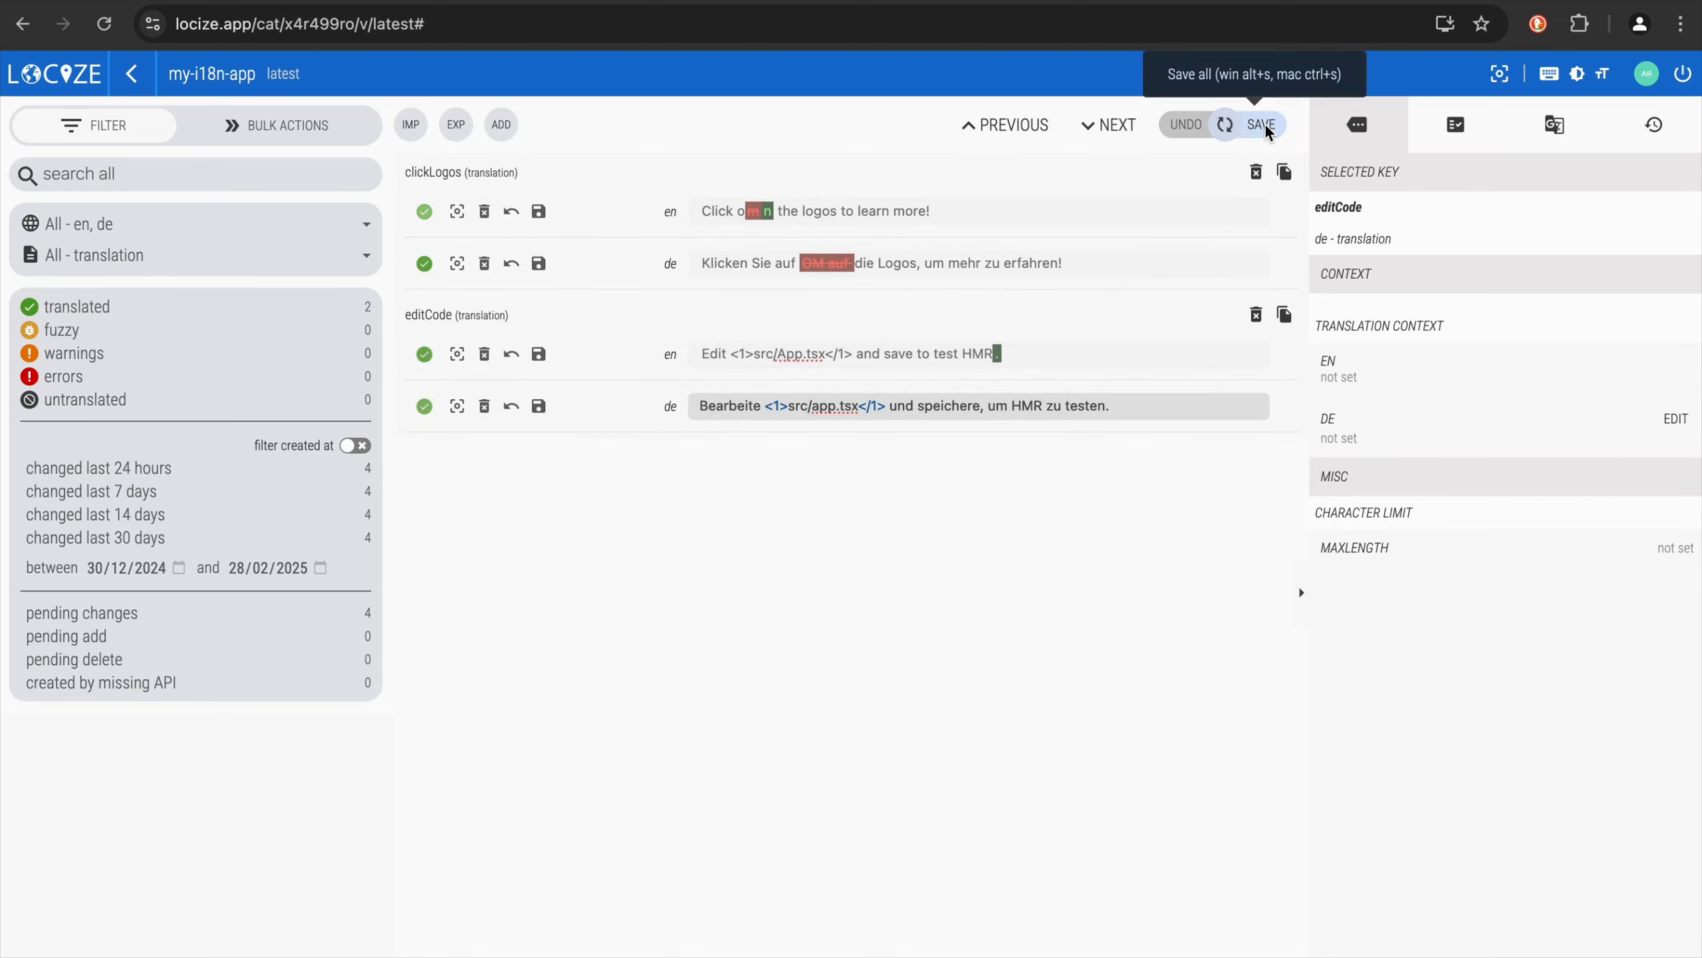
{"action": "left_click", "coordinate": [1261, 125]}
Switch to the app at localhost:5173, reload it and check the updated English texts
{"action": "left_click", "coordinate": [308, 1]}
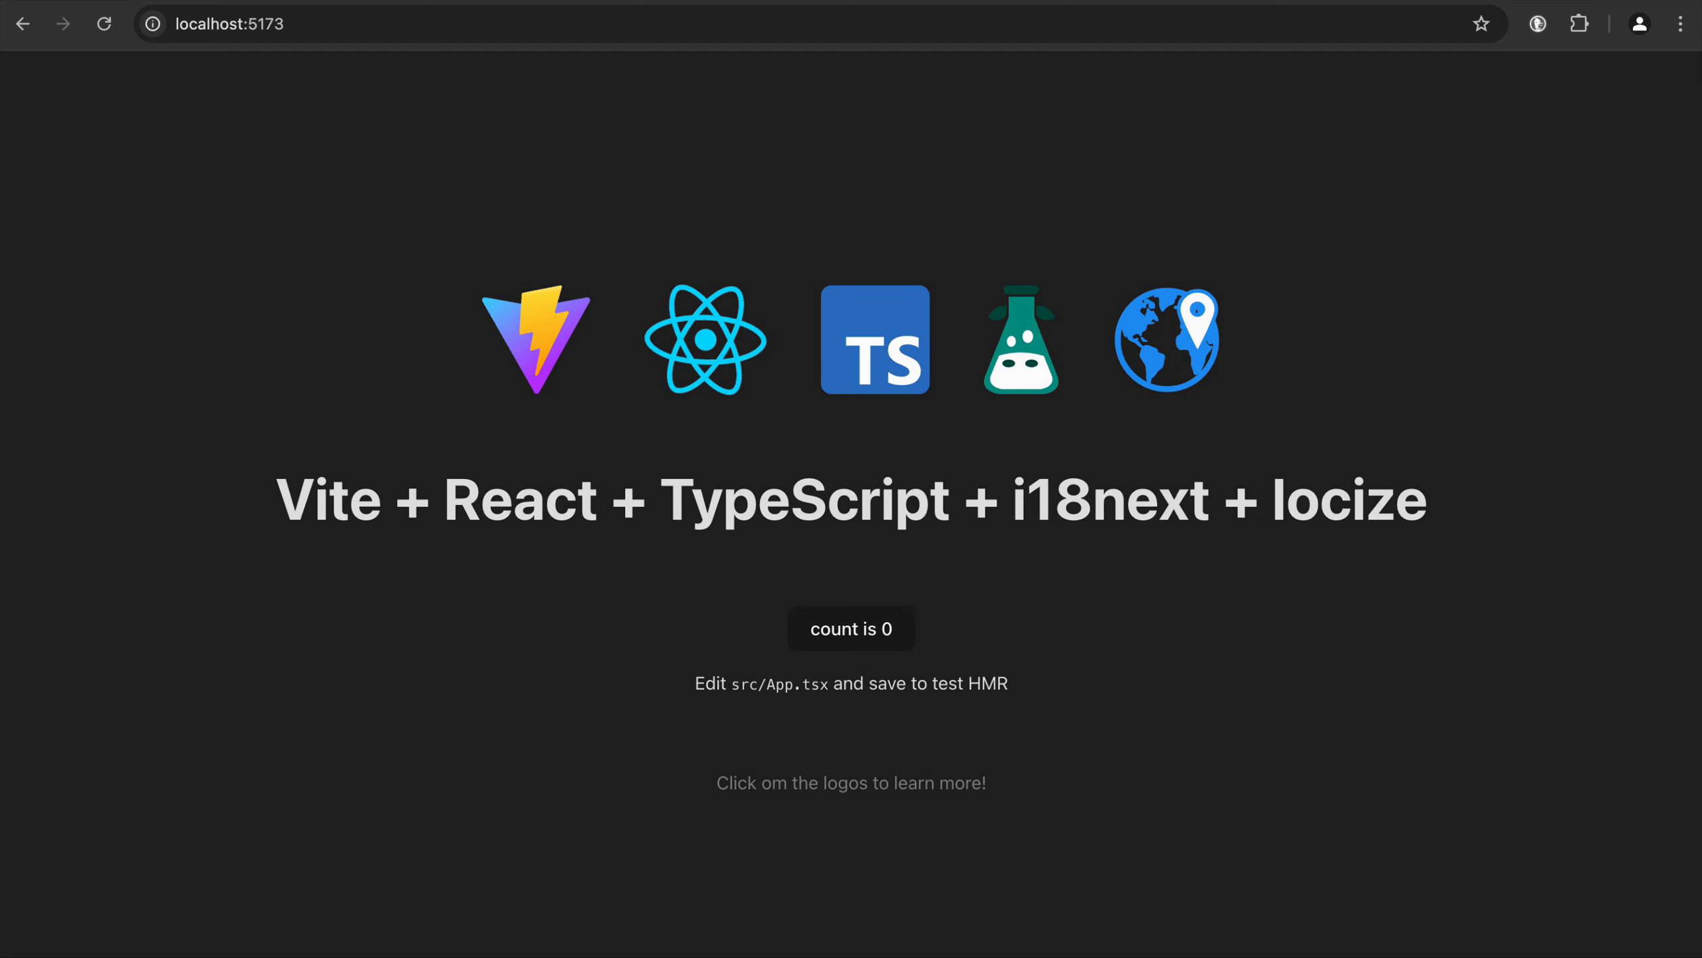
{"action": "left_click", "coordinate": [104, 24]}
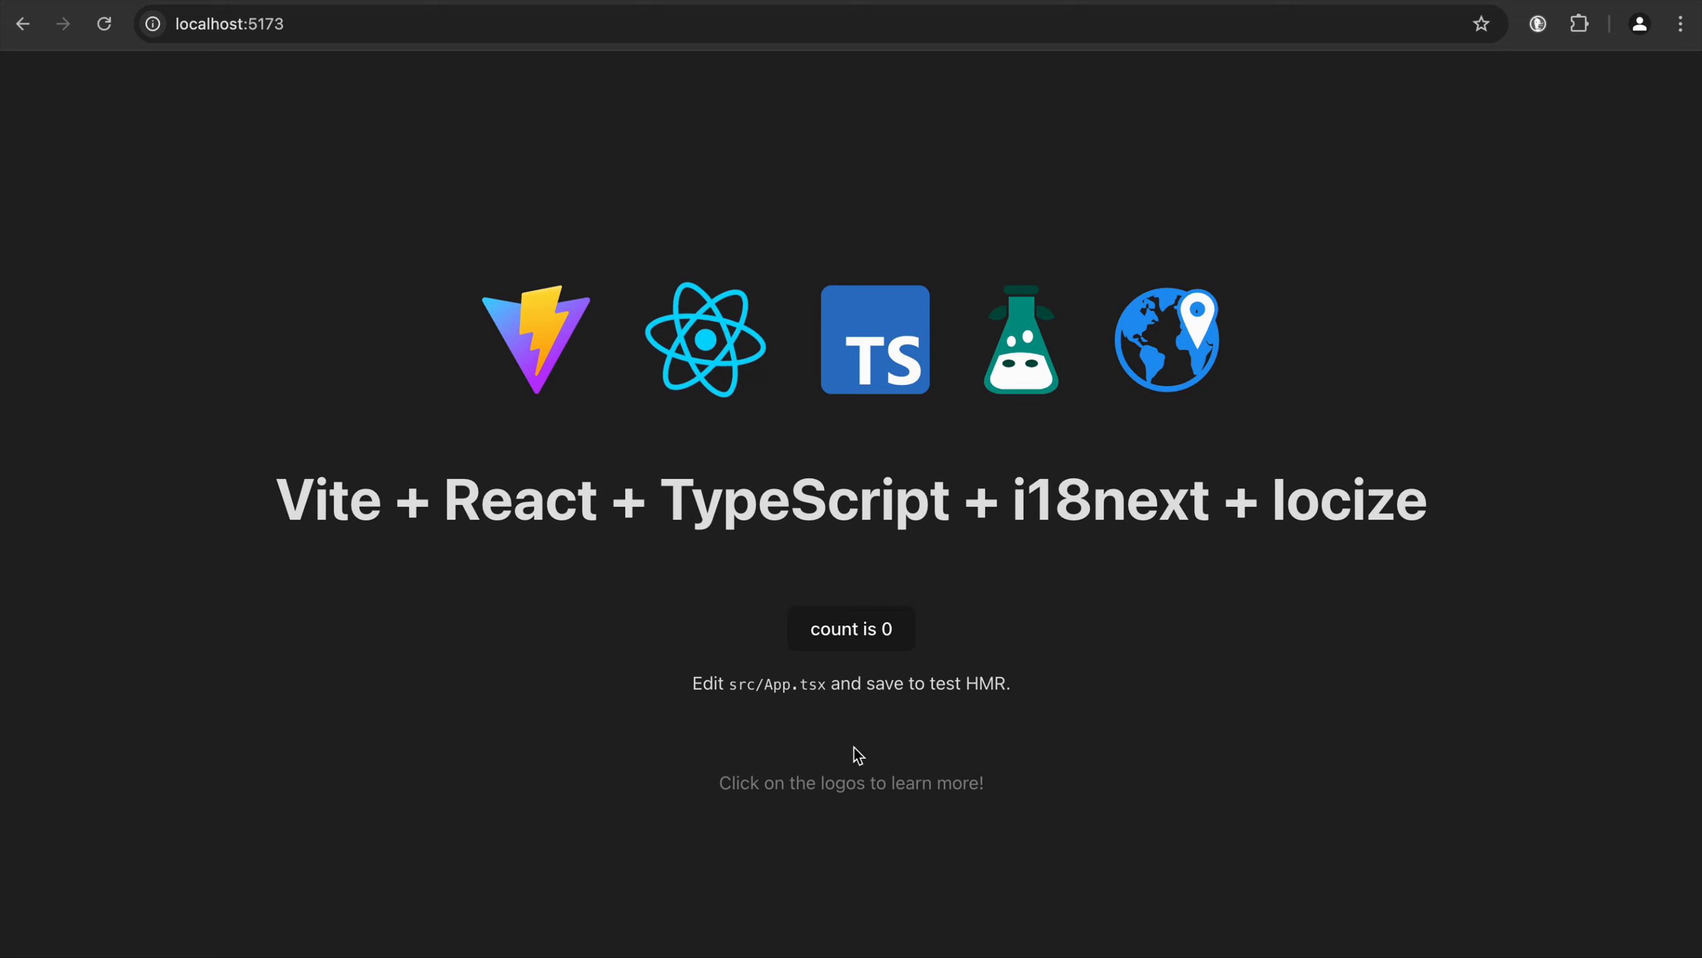
{"action": "left_click_drag", "start_coordinate": [764, 785], "coordinate": [827, 789]}
{"action": "left_click", "coordinate": [875, 788]}
Load the local app in German with the ?lng=de parameter and check the translated texts
{"action": "left_click", "coordinate": [412, 27]}
{"action": "left_click", "coordinate": [413, 26]}
{"action": "type", "text": "?lng=de"}
{"action": "key", "text": "Return"}
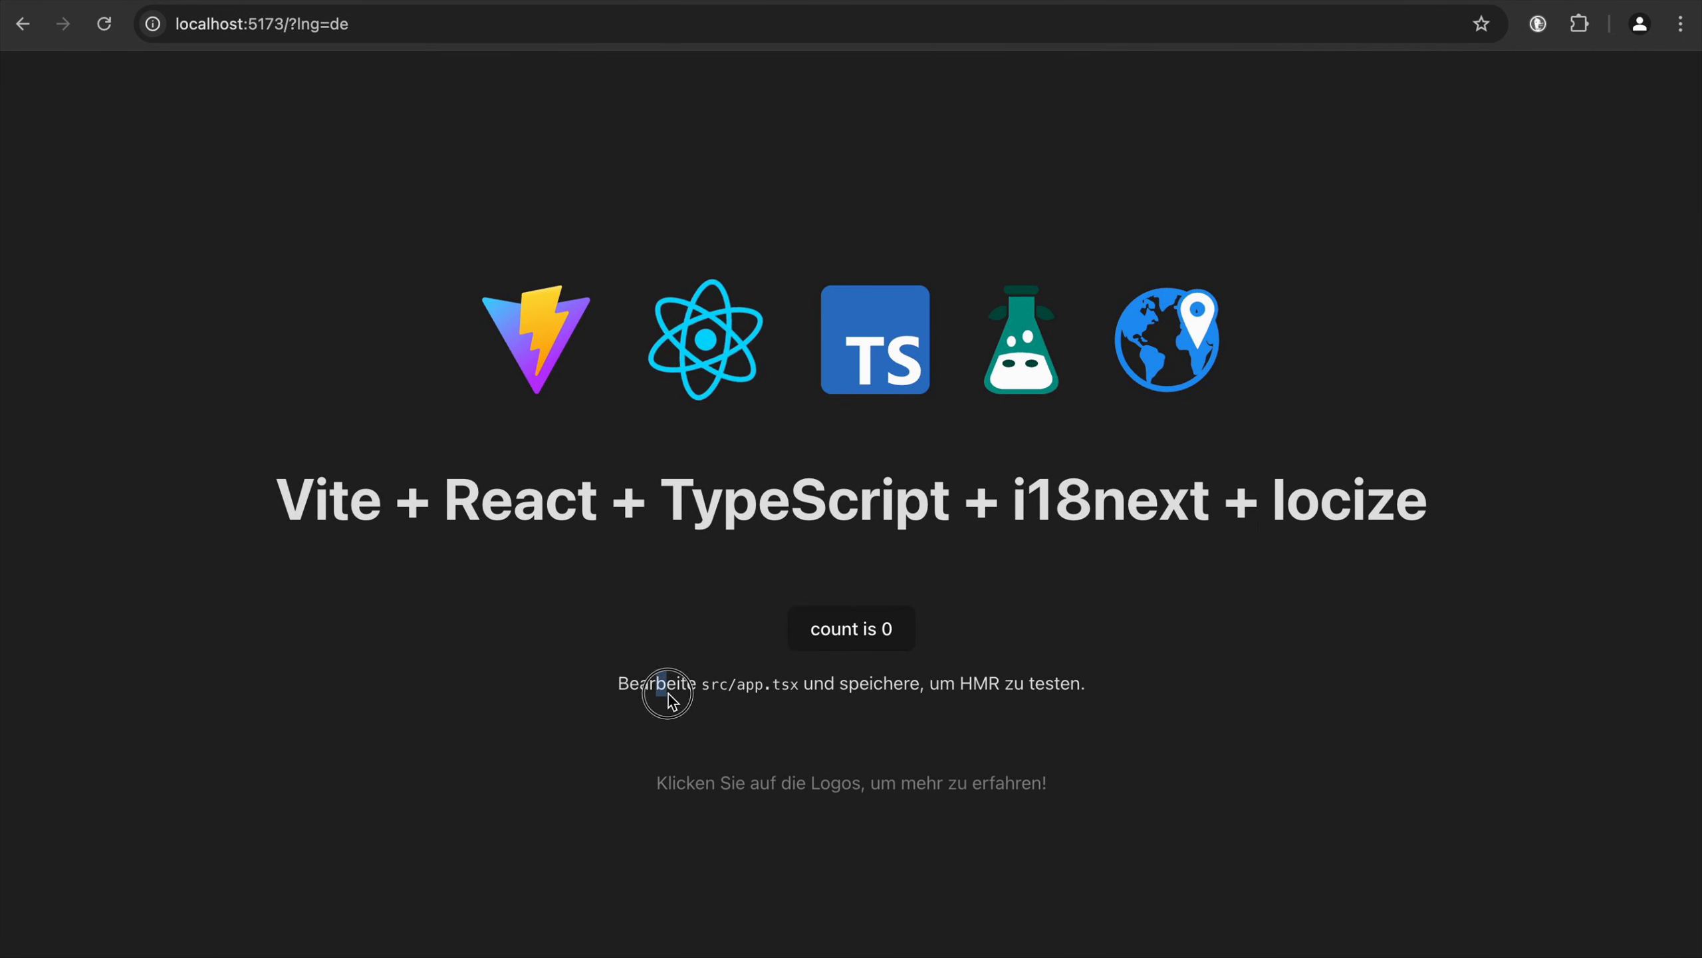
{"action": "left_click_drag", "start_coordinate": [695, 737], "coordinate": [931, 806]}
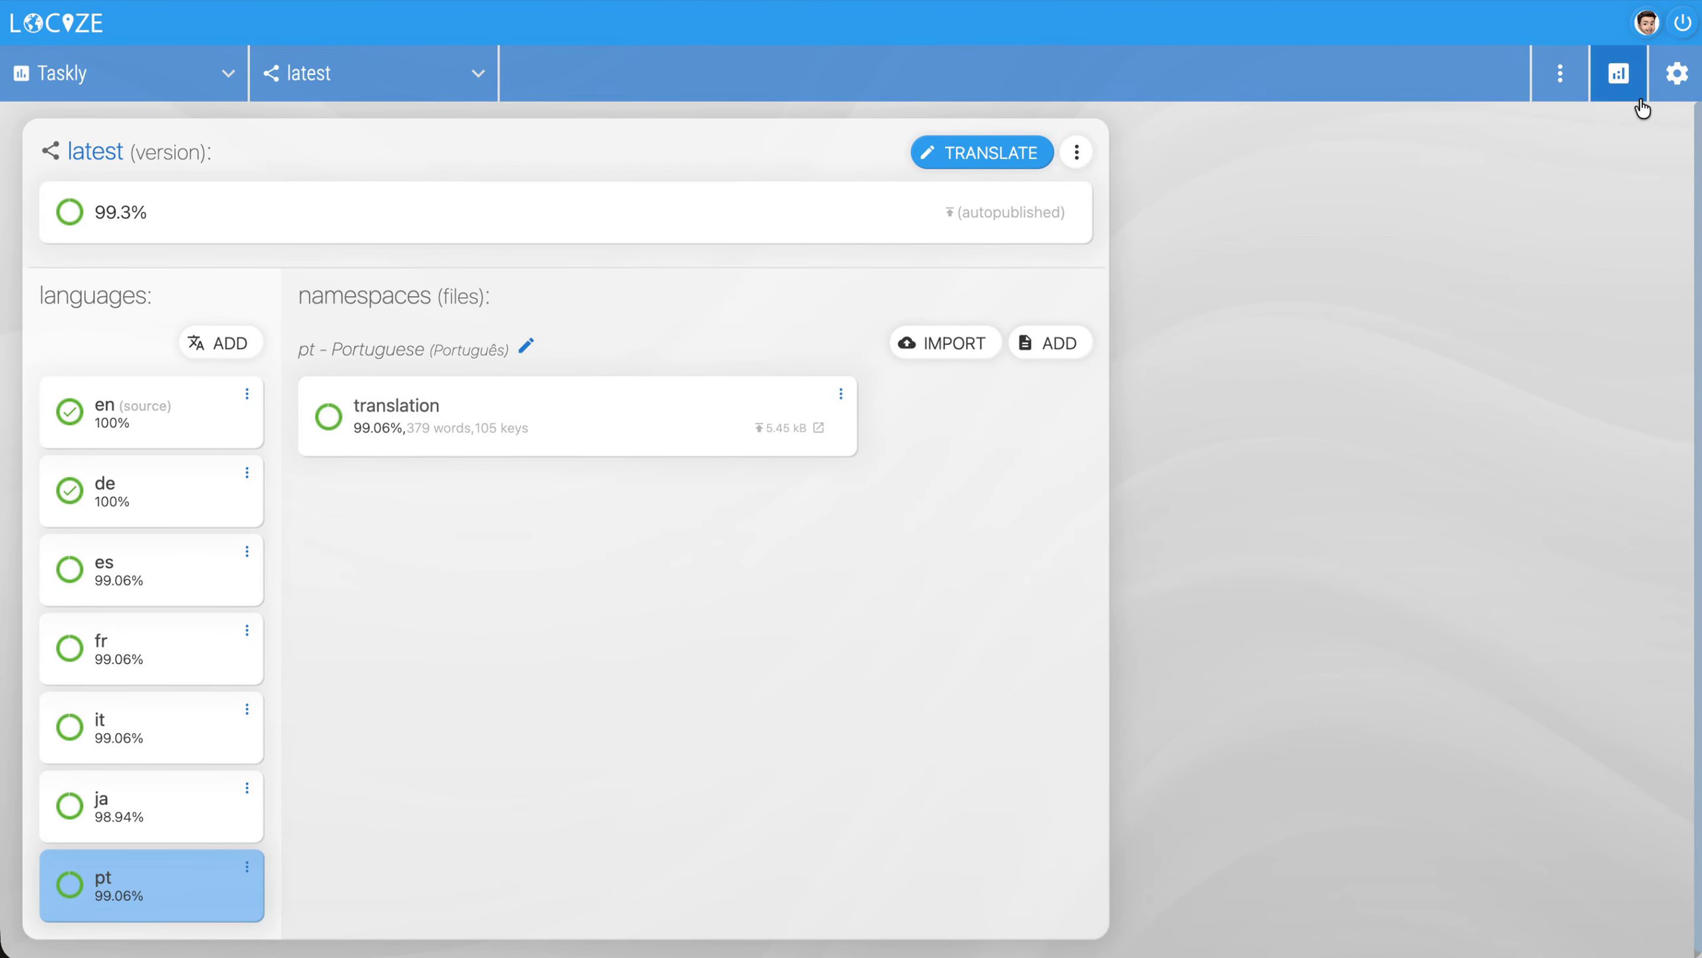
Open Taskly's project settings, view the dialog for adding a version, and close it without adding one
{"action": "left_click", "coordinate": [1677, 72]}
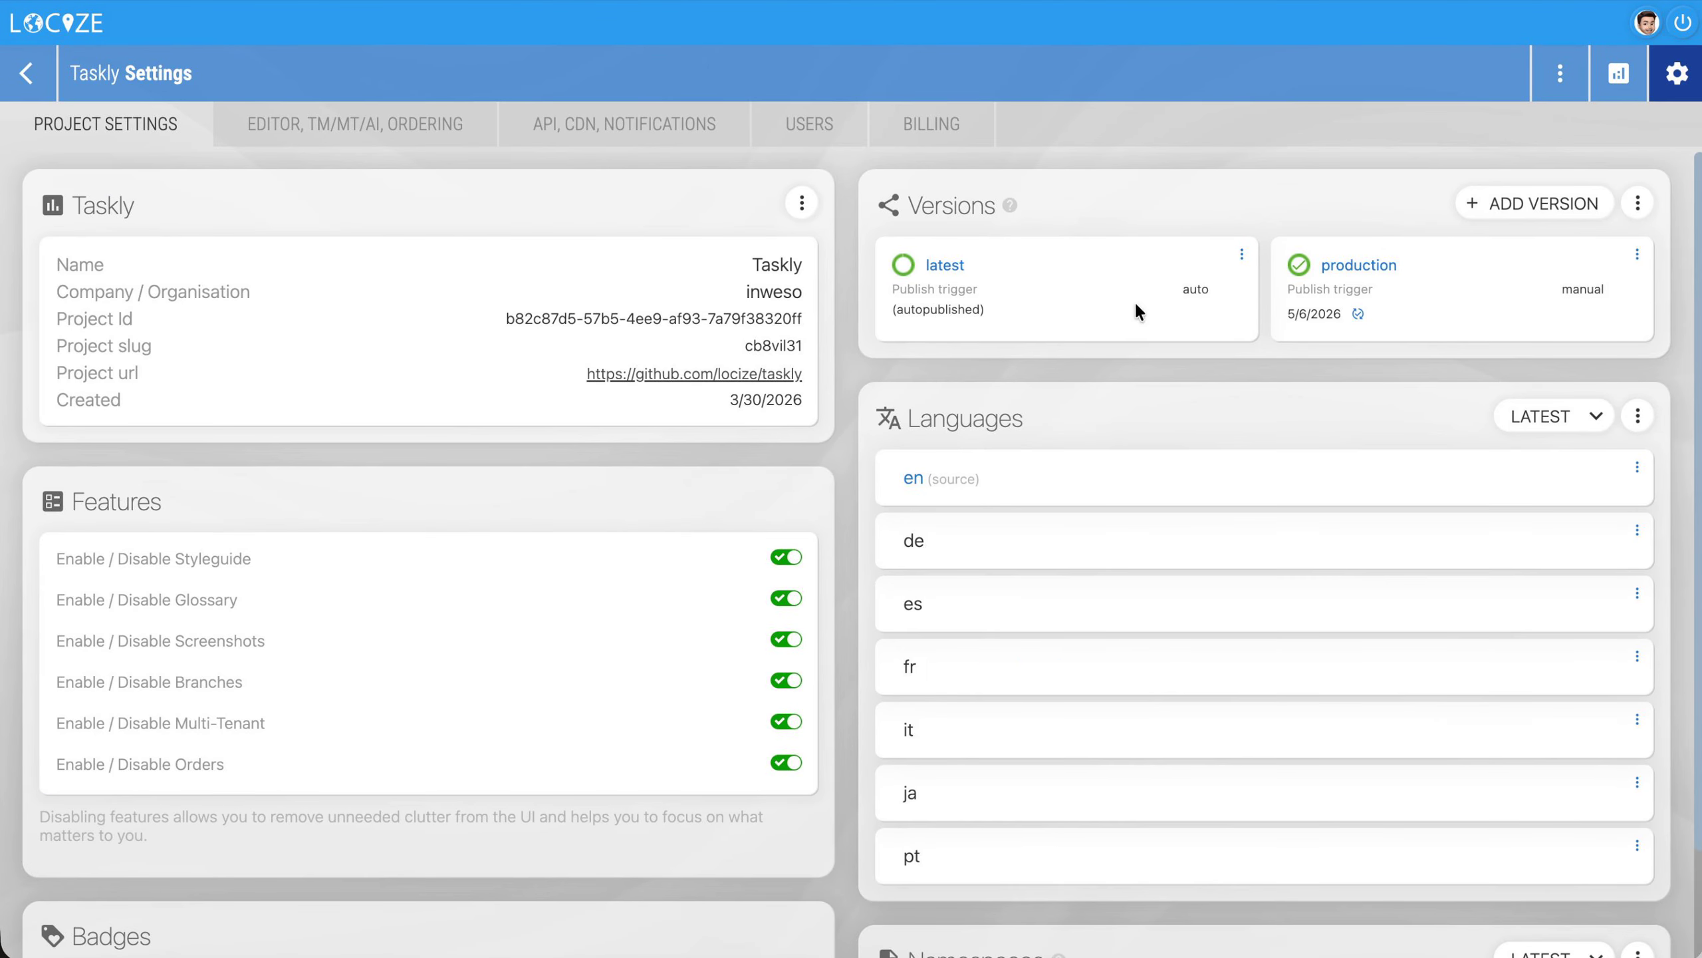
{"action": "left_click", "coordinate": [1548, 203]}
{"action": "left_click", "coordinate": [1065, 385]}
Add a Taskly branch named some-feature from the latest version with all offered languages and the translation namespace, and open it
{"action": "left_click", "coordinate": [1559, 72]}
{"action": "left_click", "coordinate": [1468, 306]}
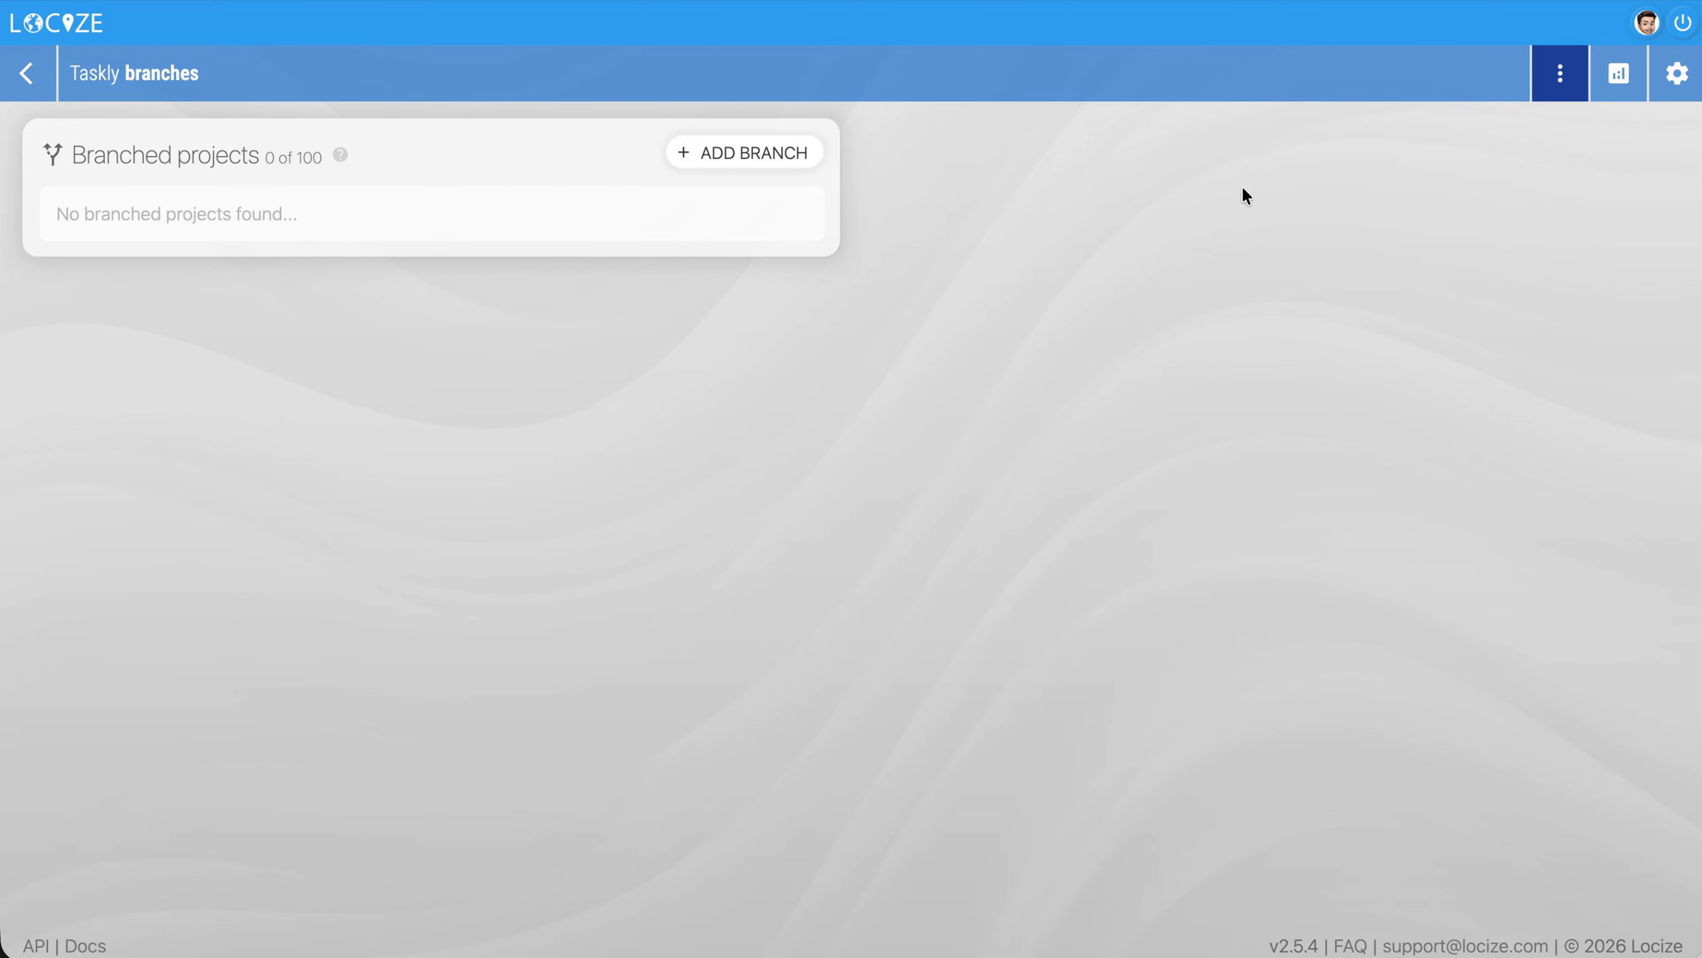
{"action": "left_click", "coordinate": [742, 154]}
{"action": "type", "text": "some-feature"}
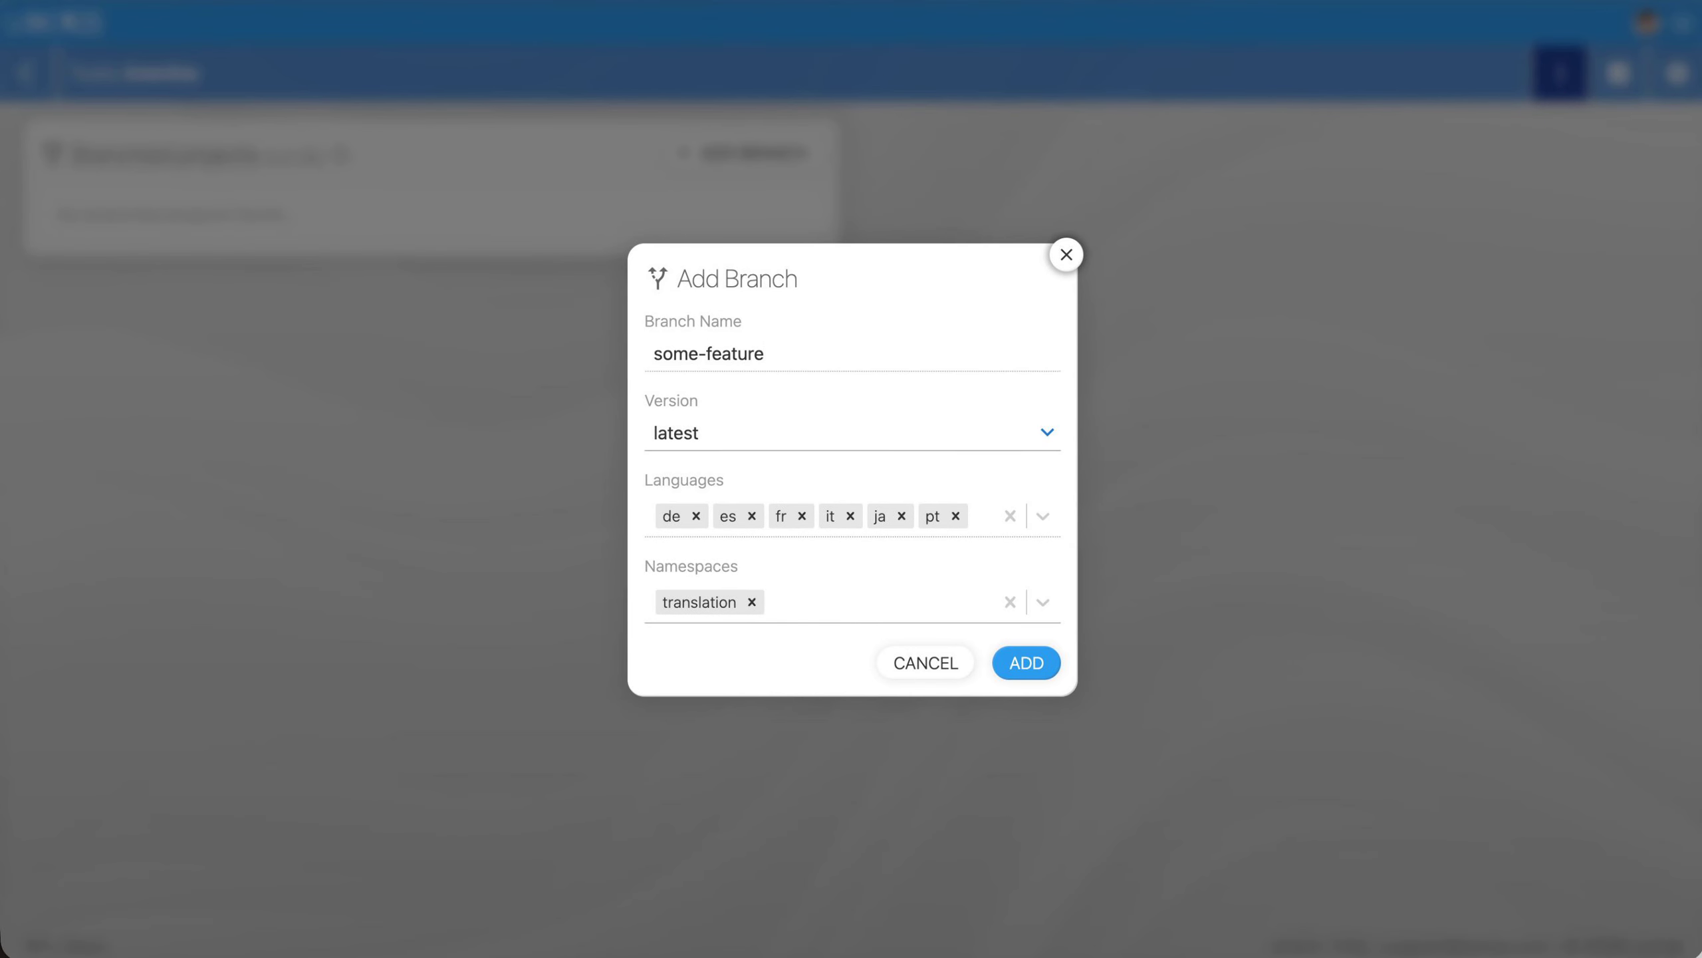
{"action": "left_click", "coordinate": [1030, 664]}
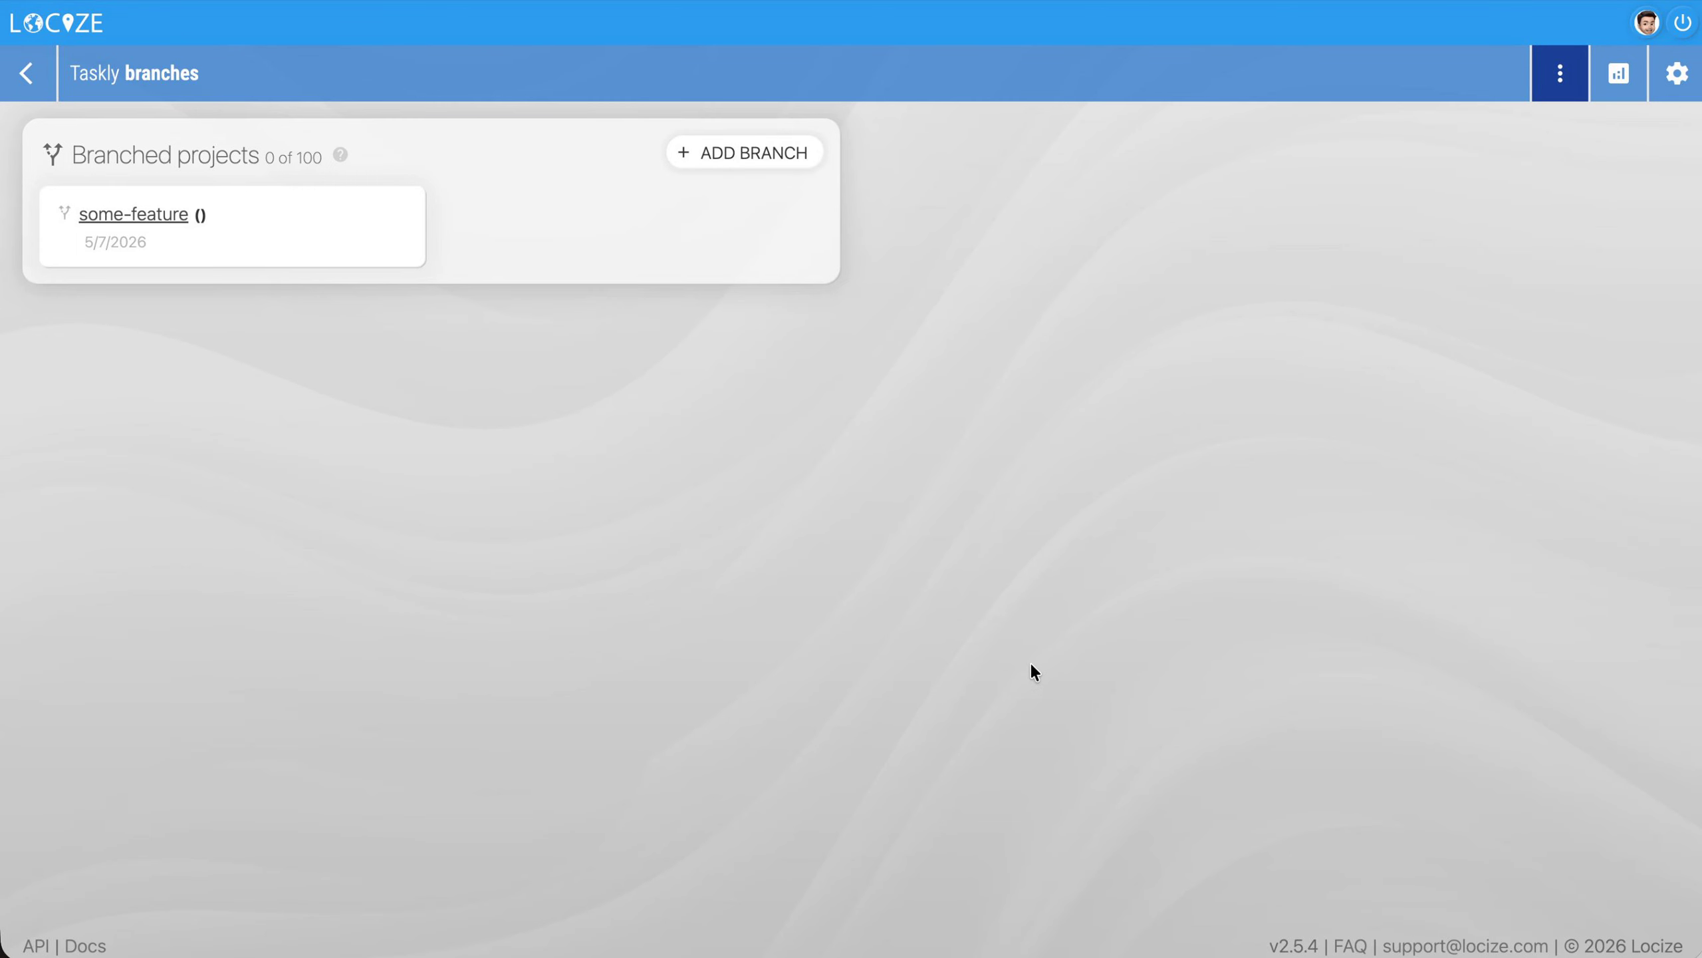
{"action": "left_click", "coordinate": [133, 213]}
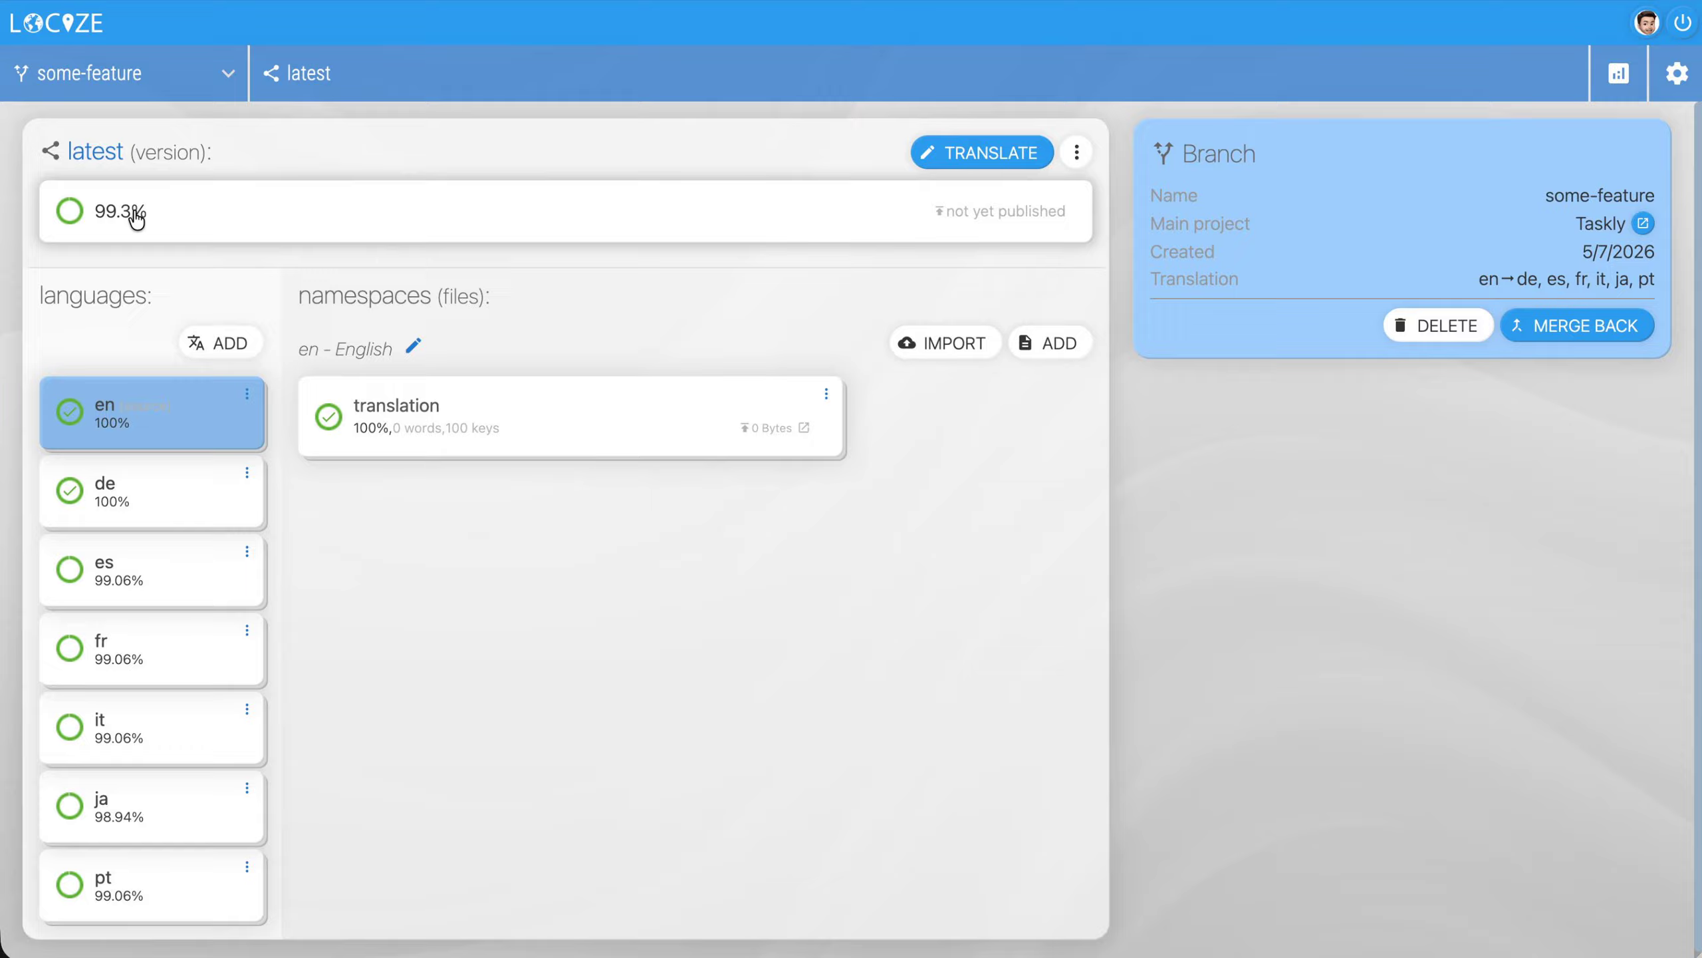
Open the some-feature branch in the editor, toggle the overridden filter, and save the English "about" text as "About changed"
{"action": "left_click", "coordinate": [993, 156]}
{"action": "left_click", "coordinate": [87, 289]}
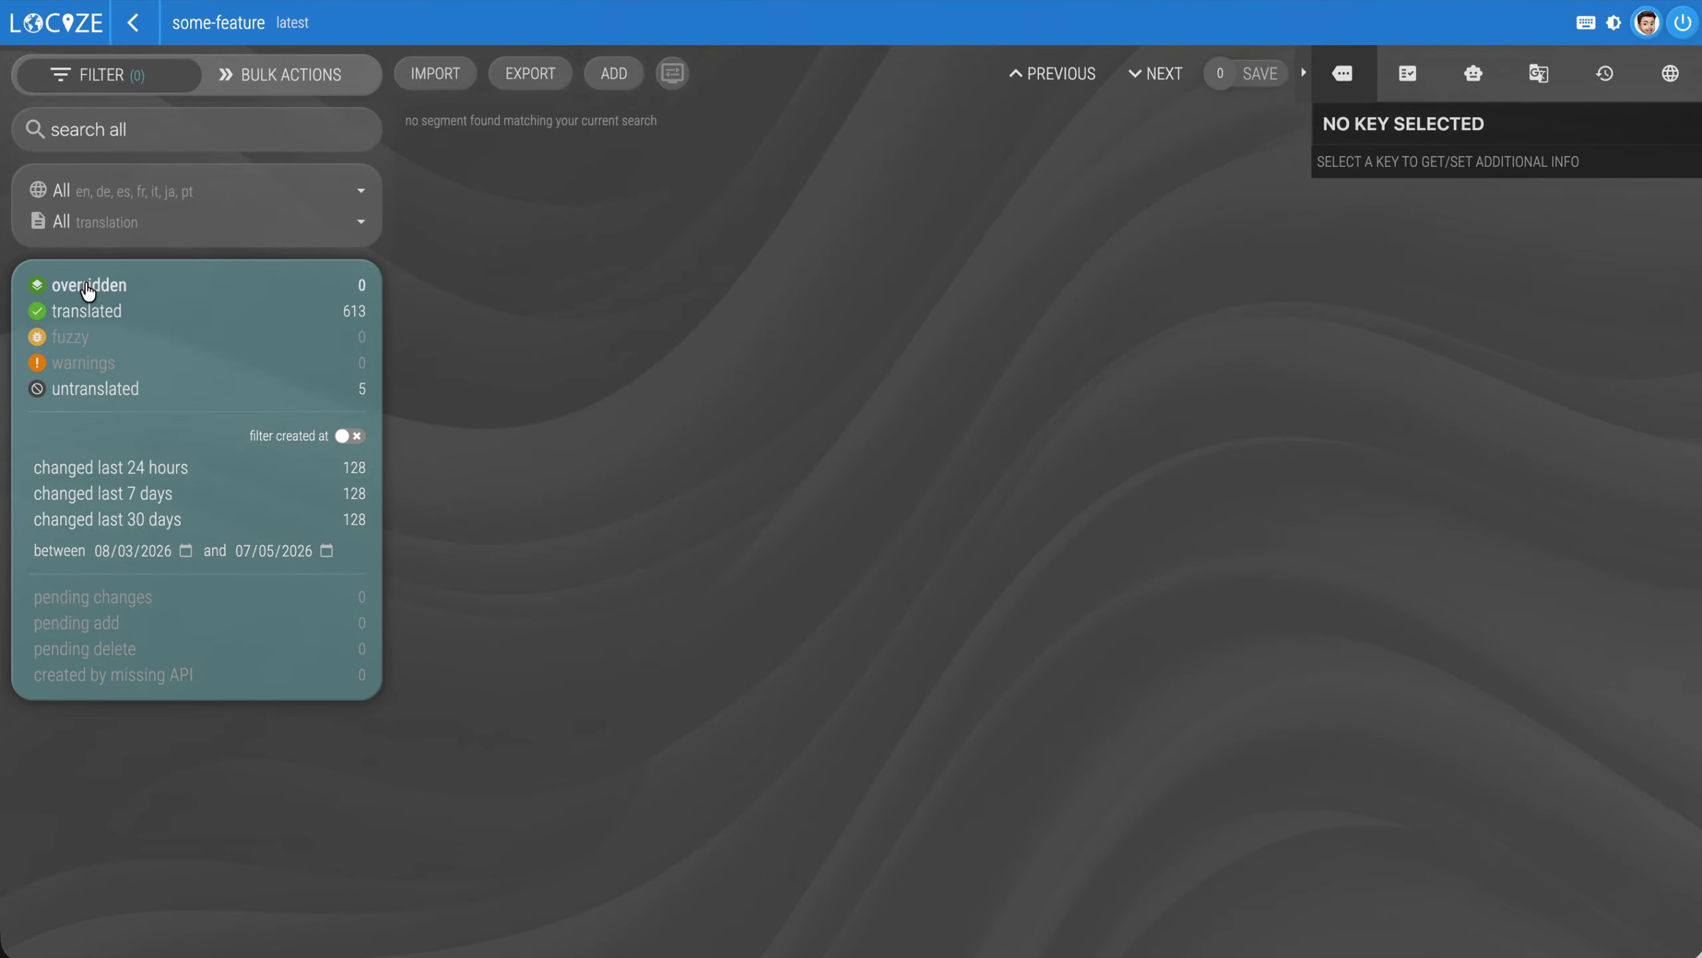
{"action": "left_click", "coordinate": [87, 288]}
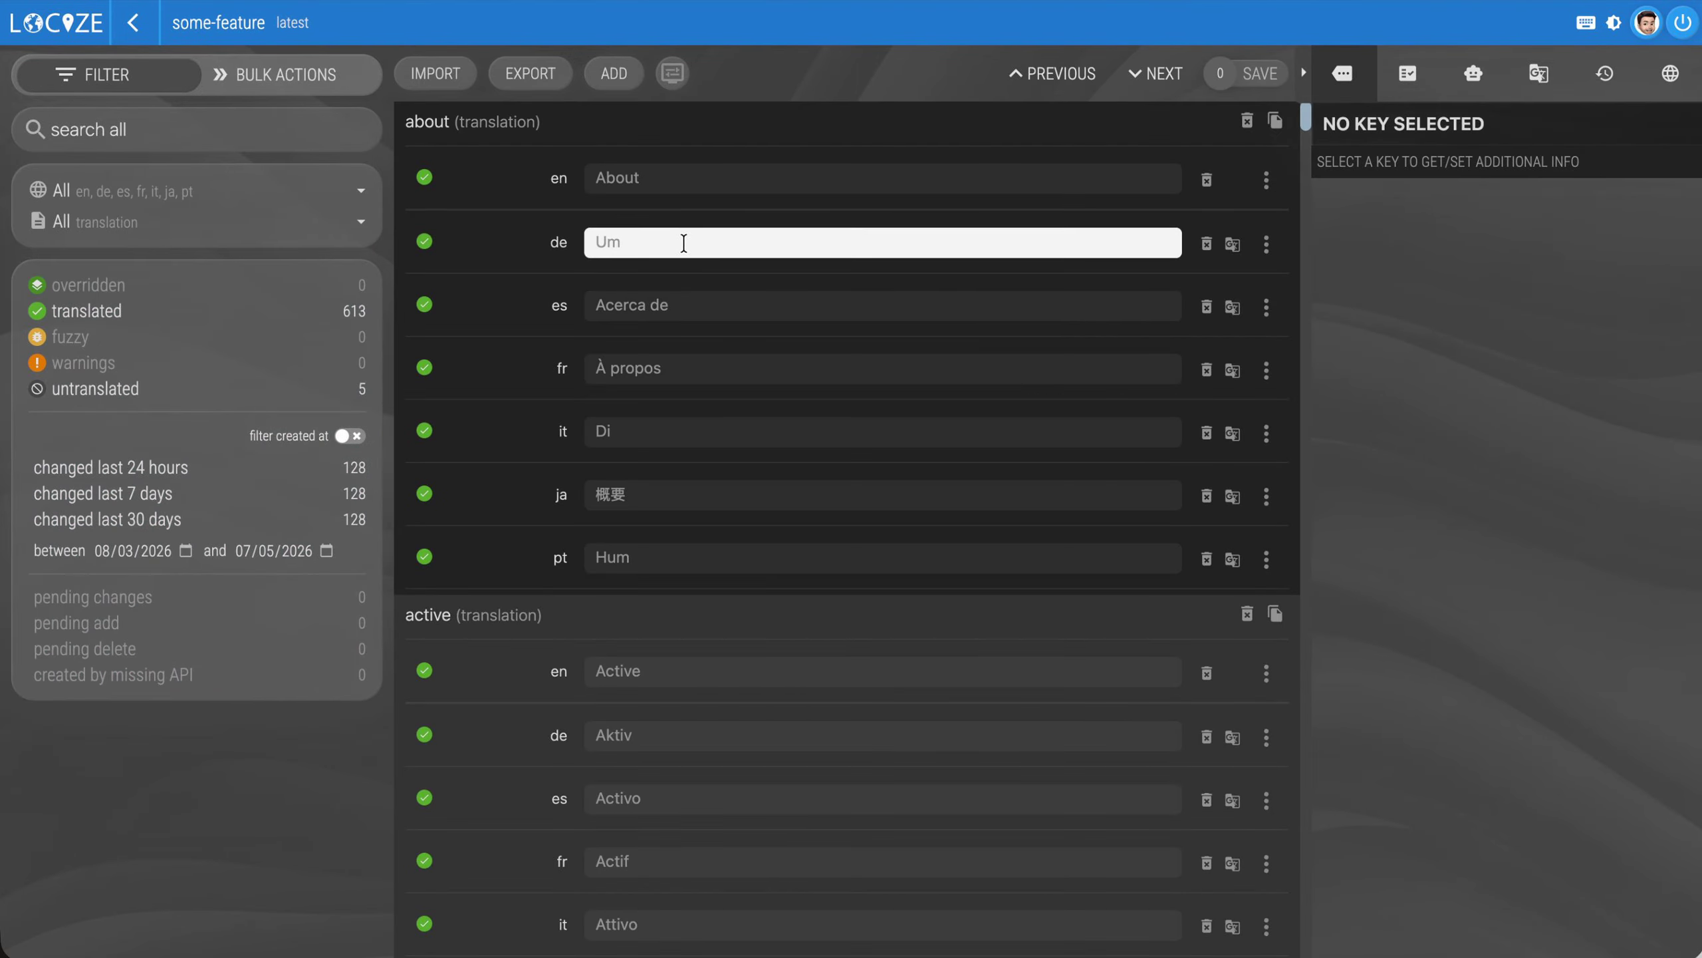
{"action": "left_click", "coordinate": [824, 176]}
{"action": "type", "text": "changed"}
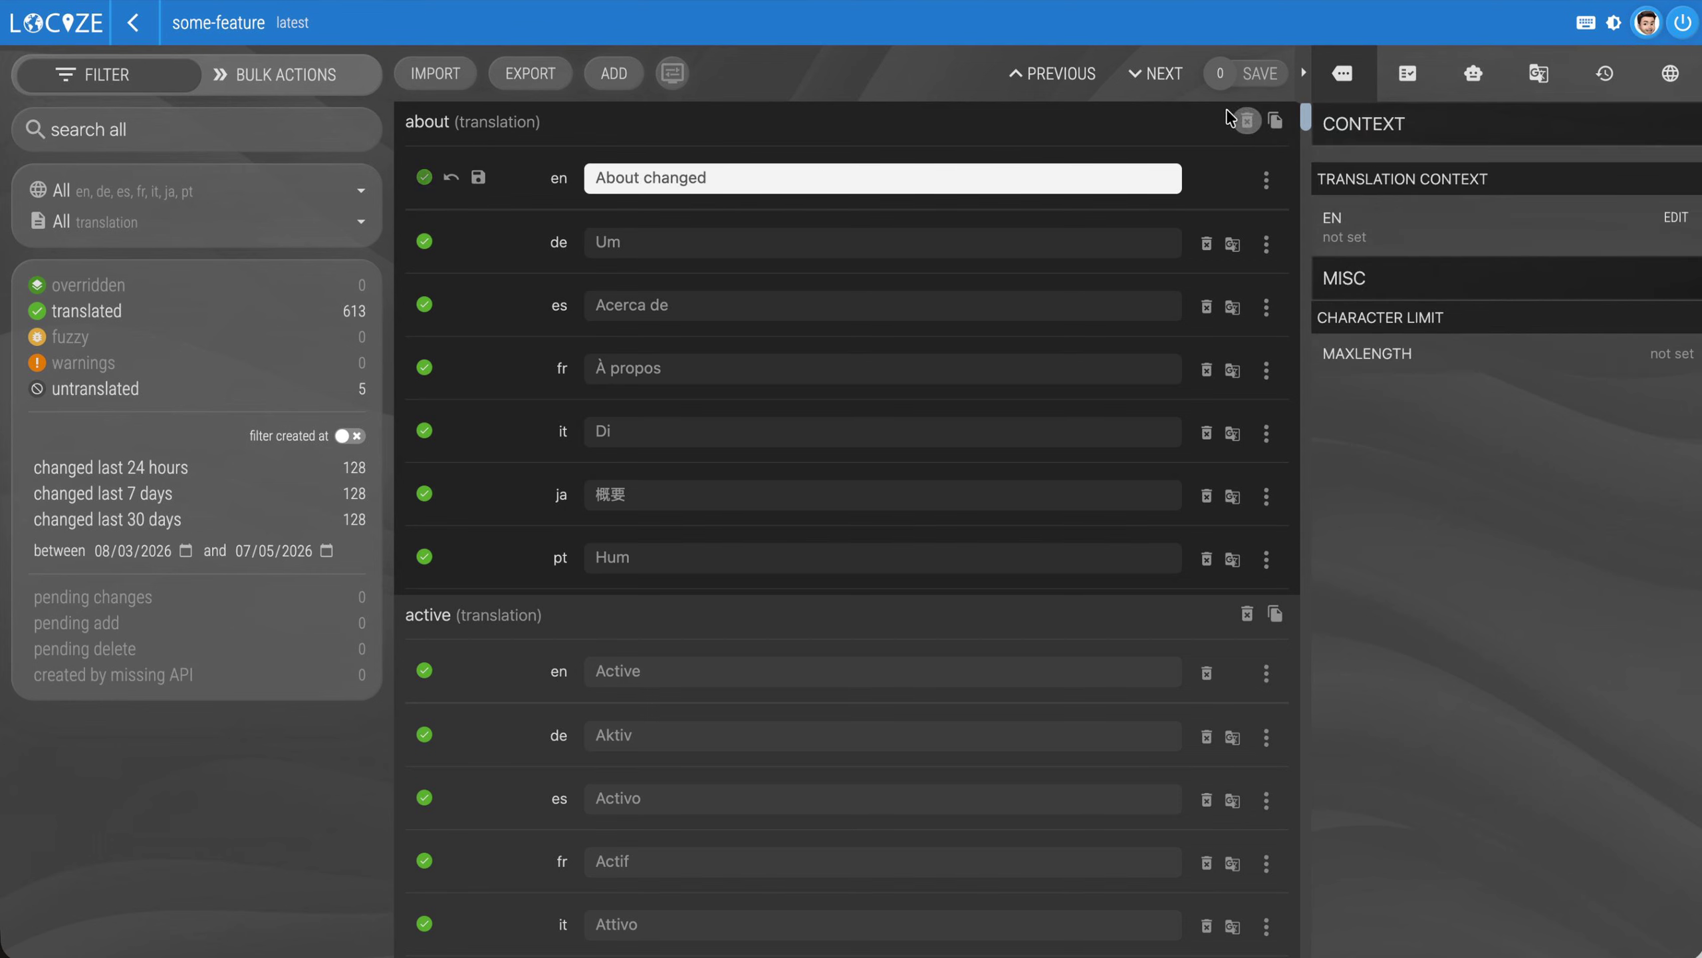
{"action": "left_click", "coordinate": [1256, 77]}
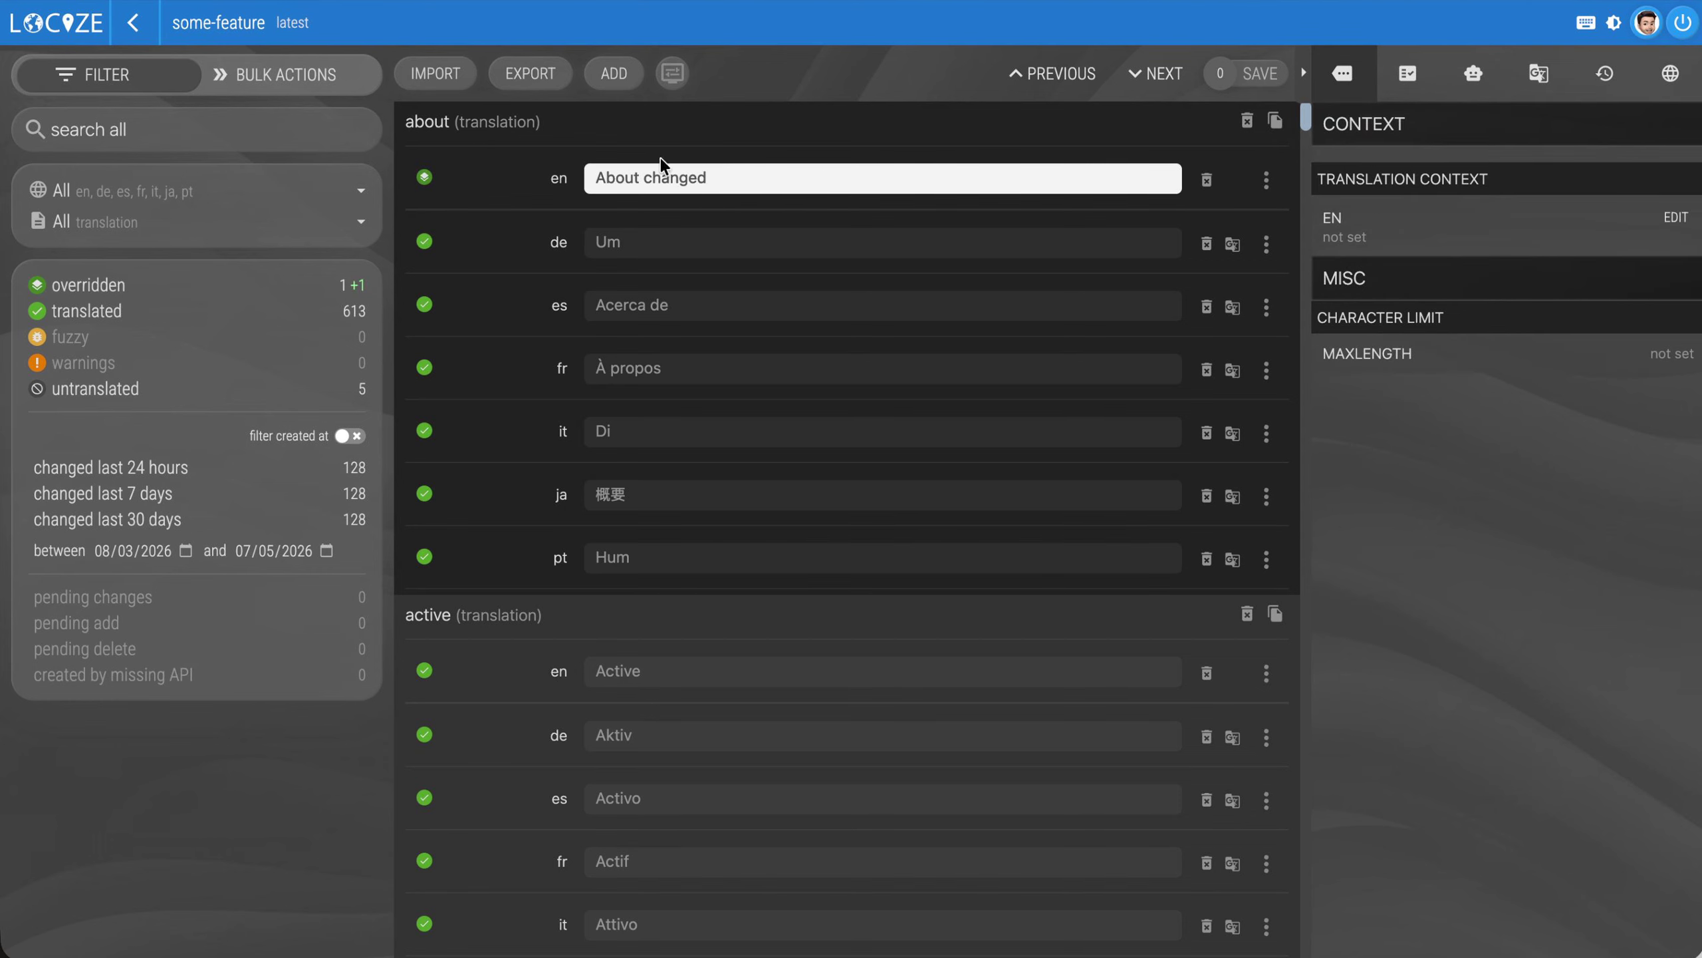
Merge the some-feature branch back into Taskly's latest version, review the copied change in the editor and save it
{"action": "left_click", "coordinate": [135, 24]}
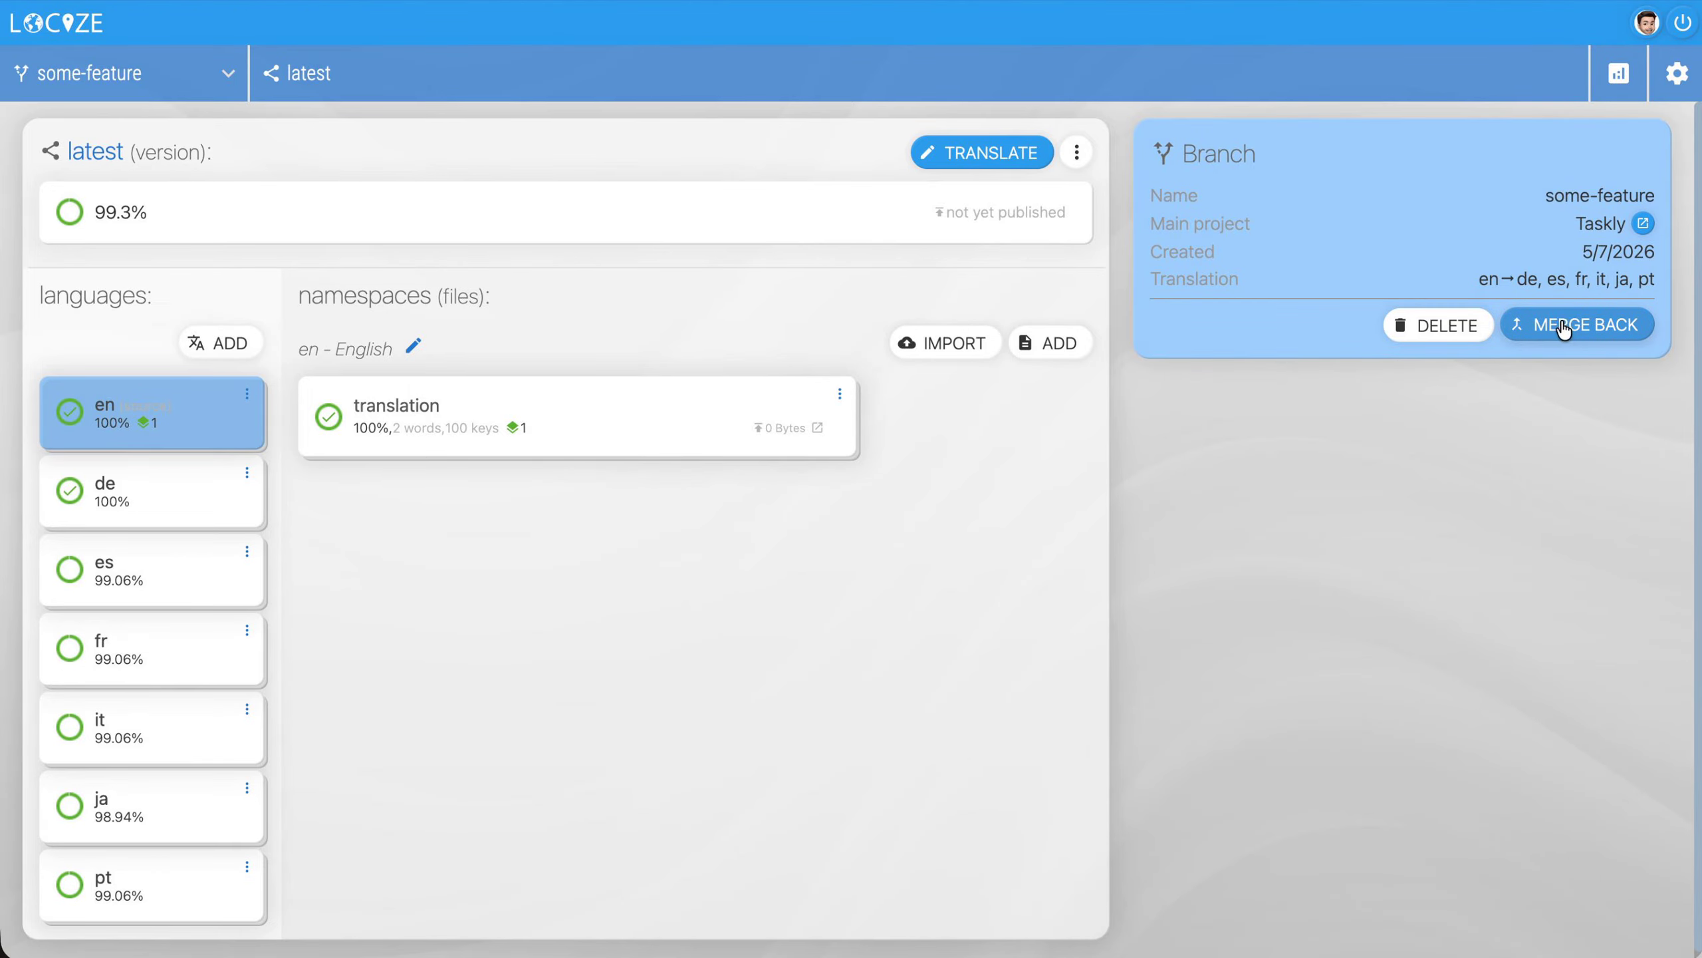
{"action": "left_click", "coordinate": [1612, 326]}
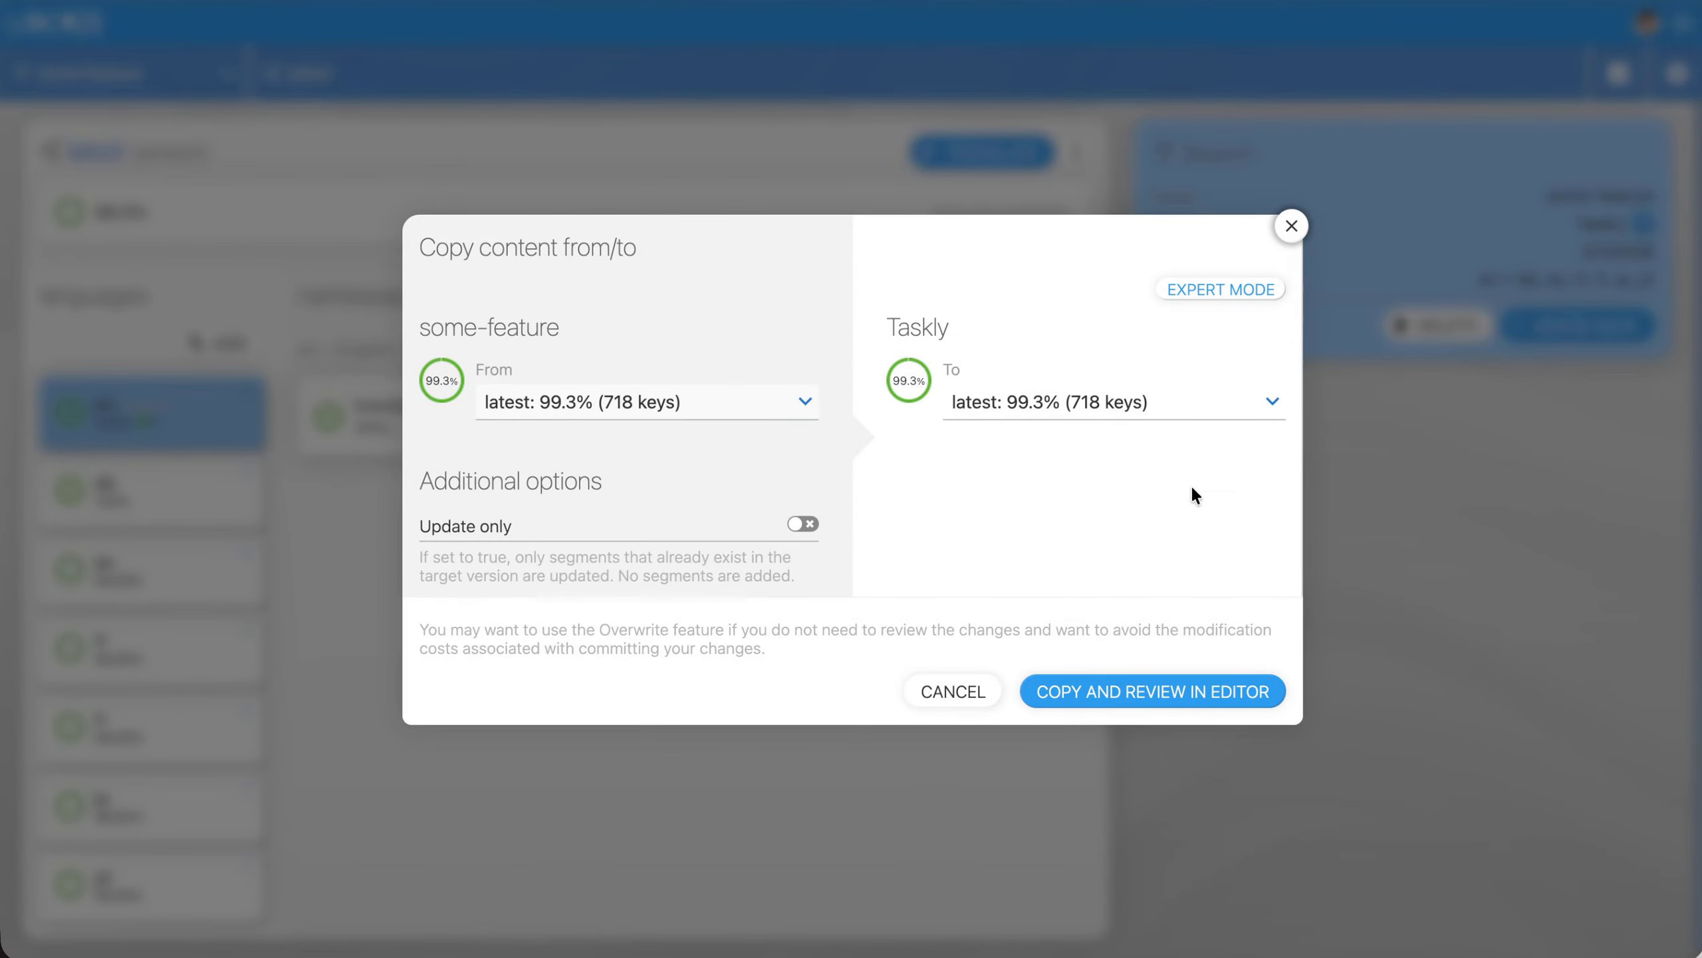
{"action": "left_click", "coordinate": [1151, 695]}
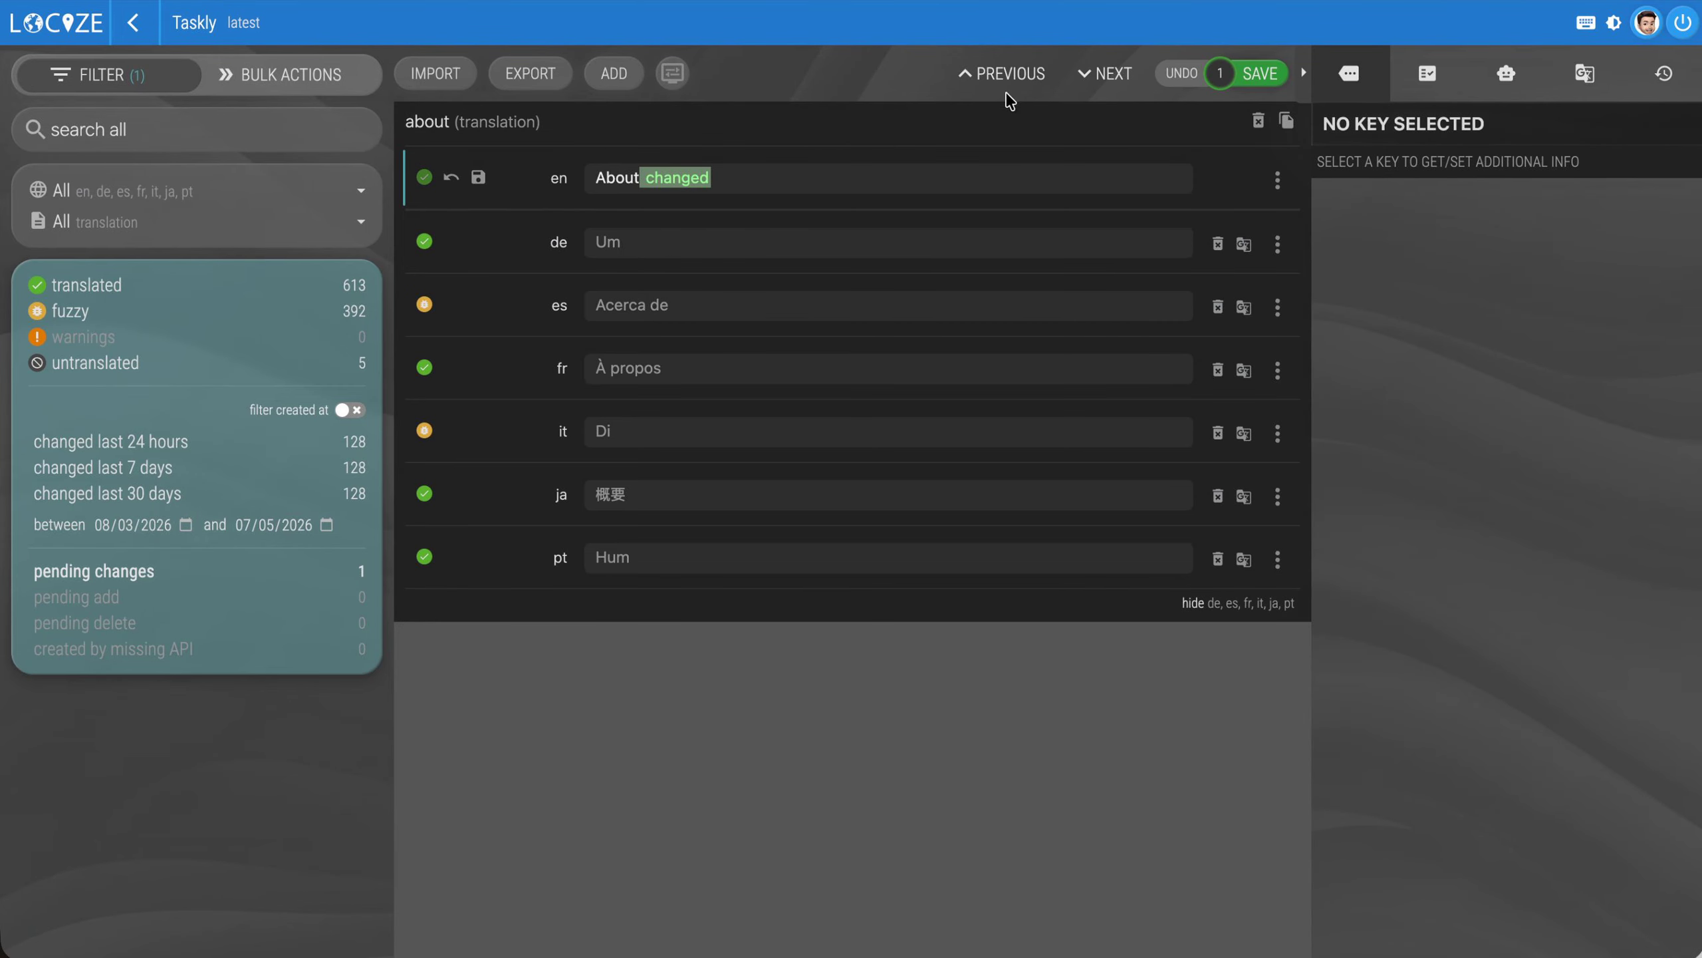
{"action": "left_click", "coordinate": [1274, 77]}
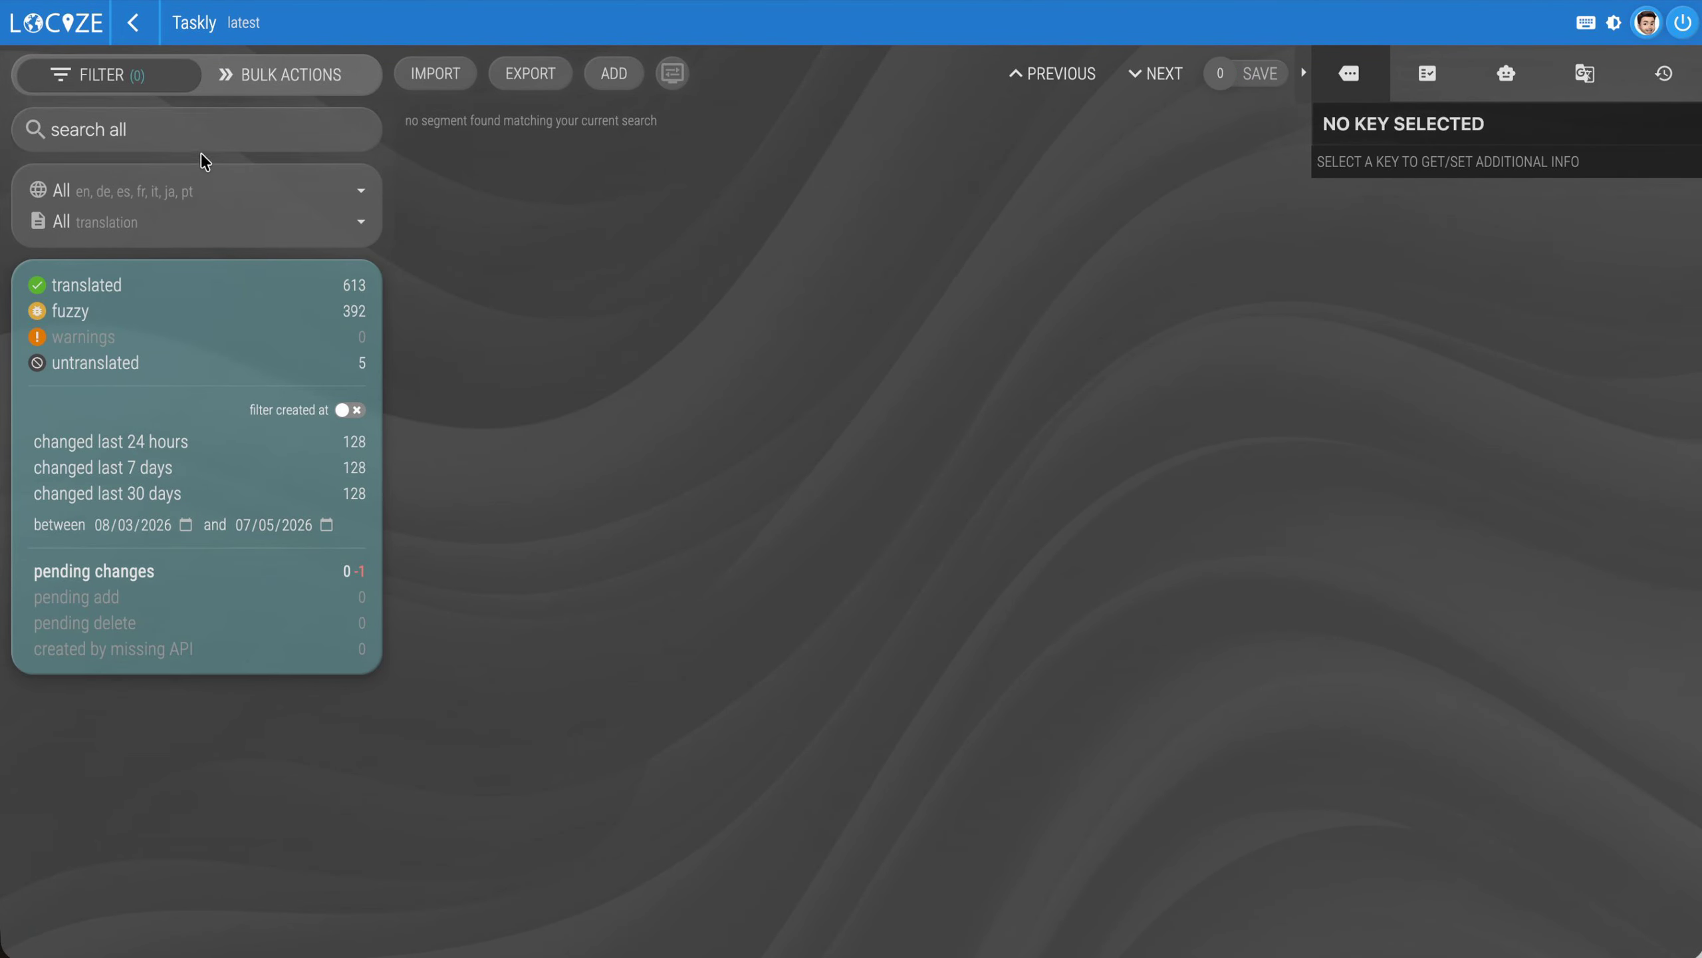
Search Taskly's segments for "about" without the pending-changes filter and view the English text's history
{"action": "left_click", "coordinate": [186, 130]}
{"action": "type", "text": "about"}
{"action": "left_click", "coordinate": [114, 570]}
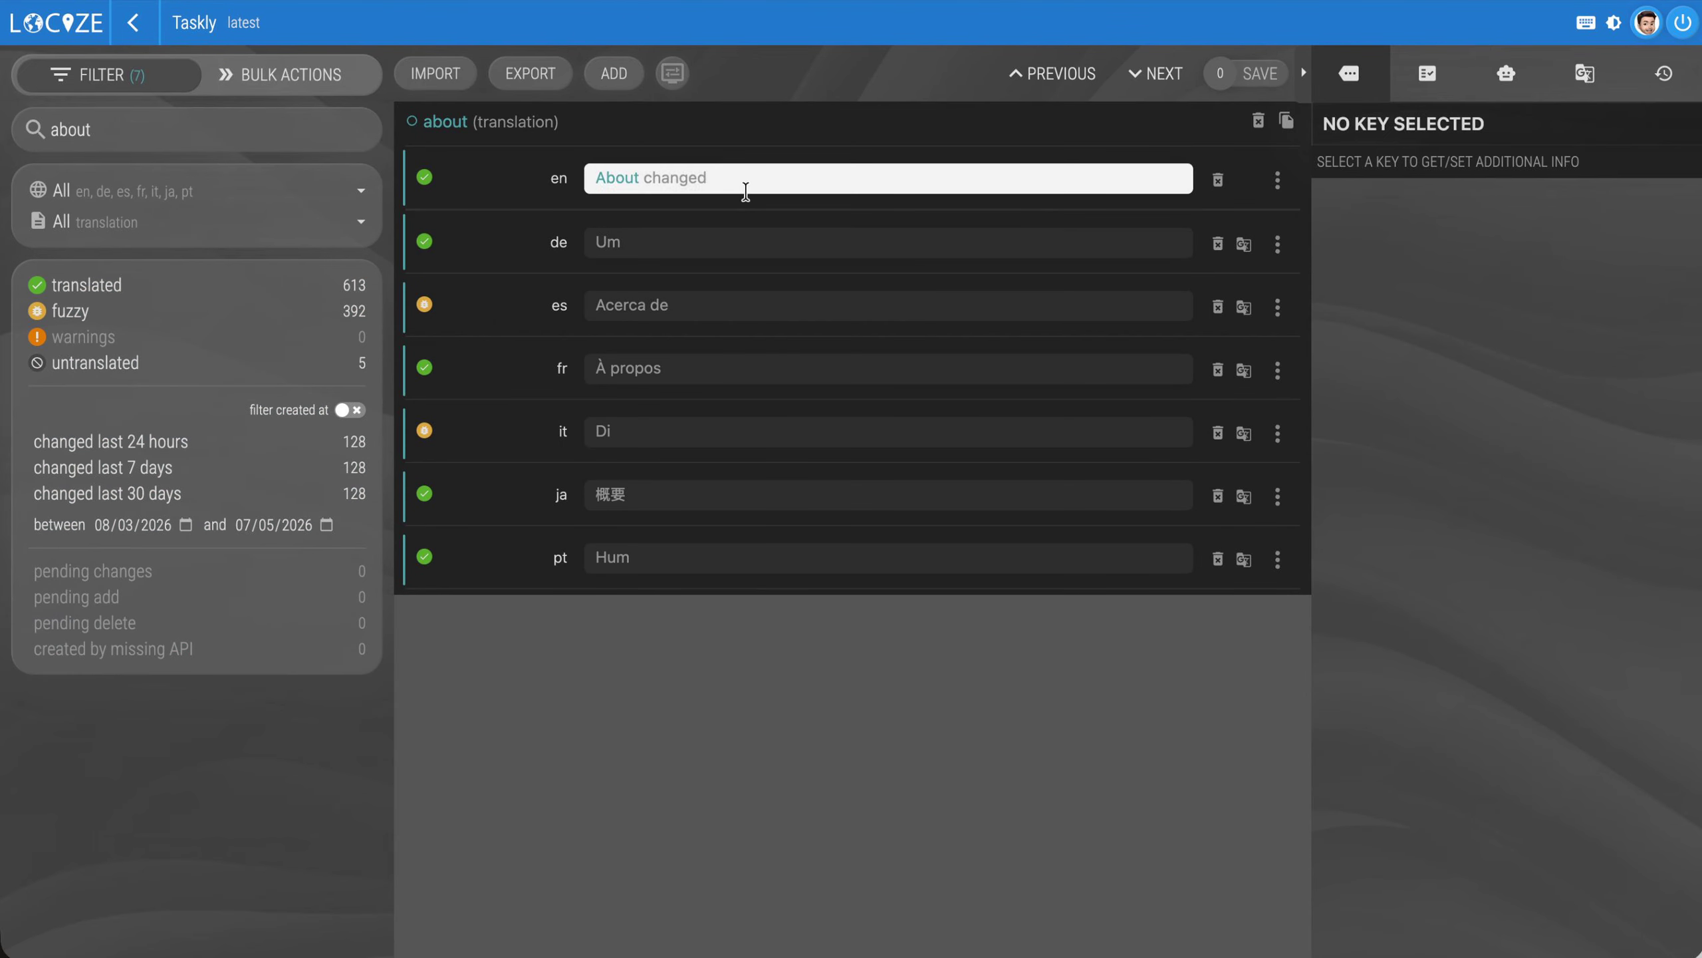
{"action": "left_click", "coordinate": [1664, 73]}
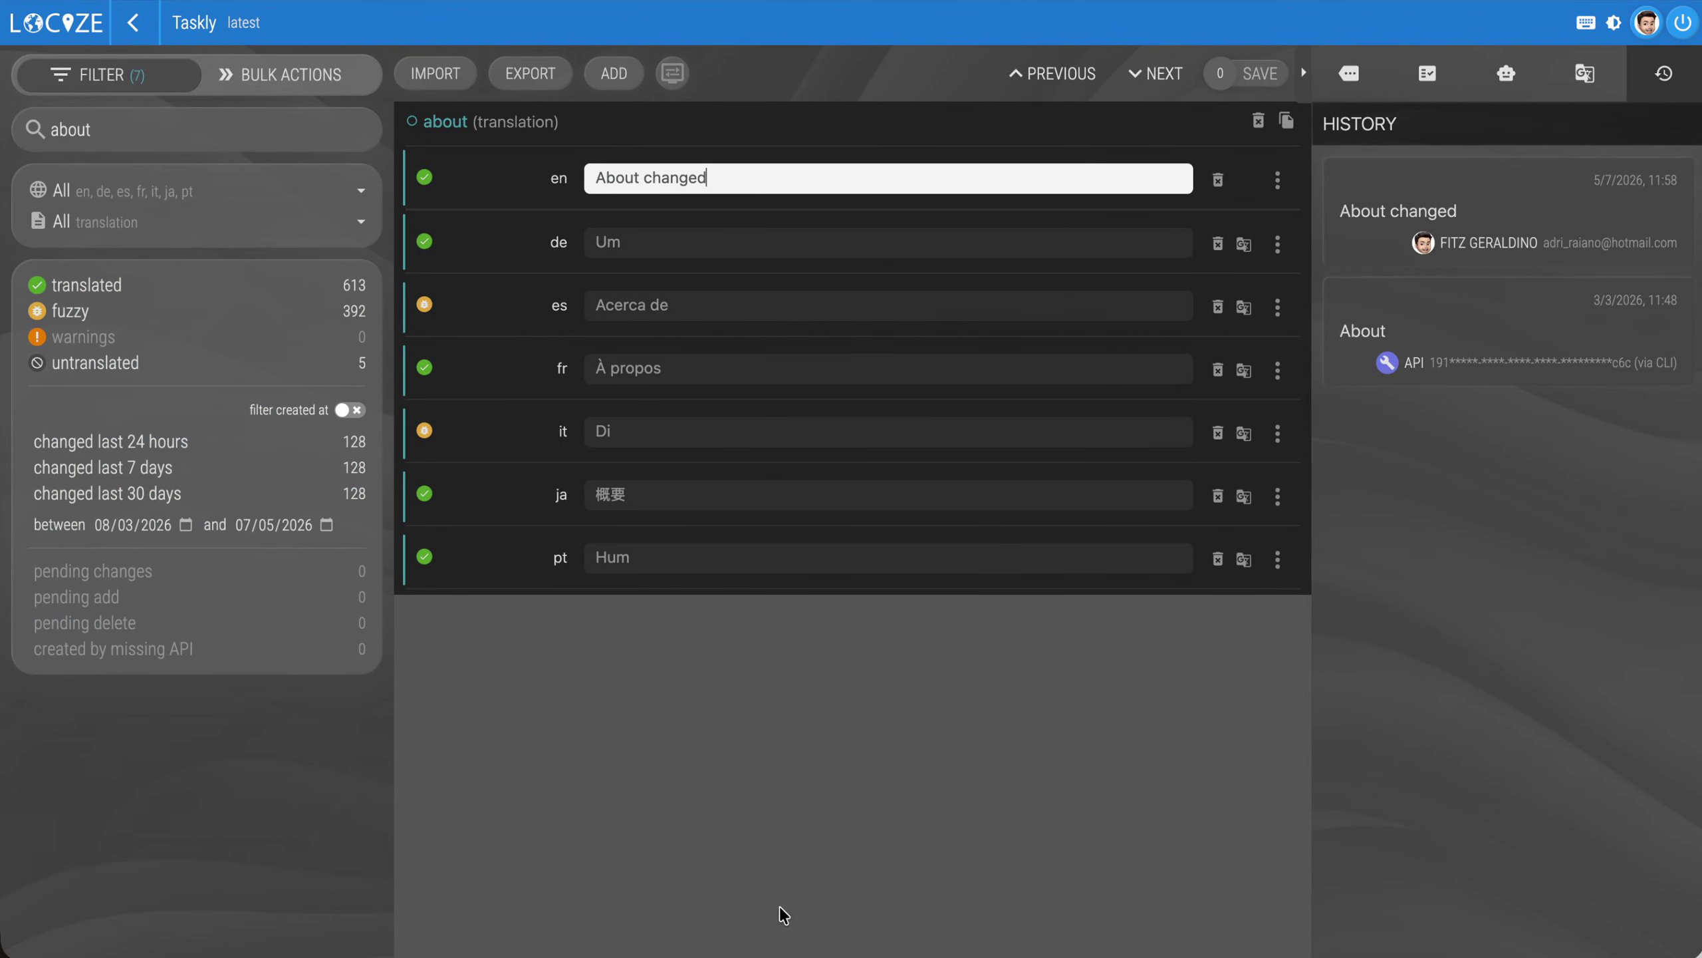
Change Taskly's English "about" text back to "About" and save it
{"action": "key", "text": "BackSpace"}
{"action": "key", "text": "BackSpace"}
{"action": "key", "text": "BackSpace"}
{"action": "key", "text": "BackSpace"}
{"action": "key", "text": "BackSpace"}
{"action": "key", "text": "BackSpace"}
{"action": "key", "text": "BackSpace"}
{"action": "key", "text": "BackSpace"}
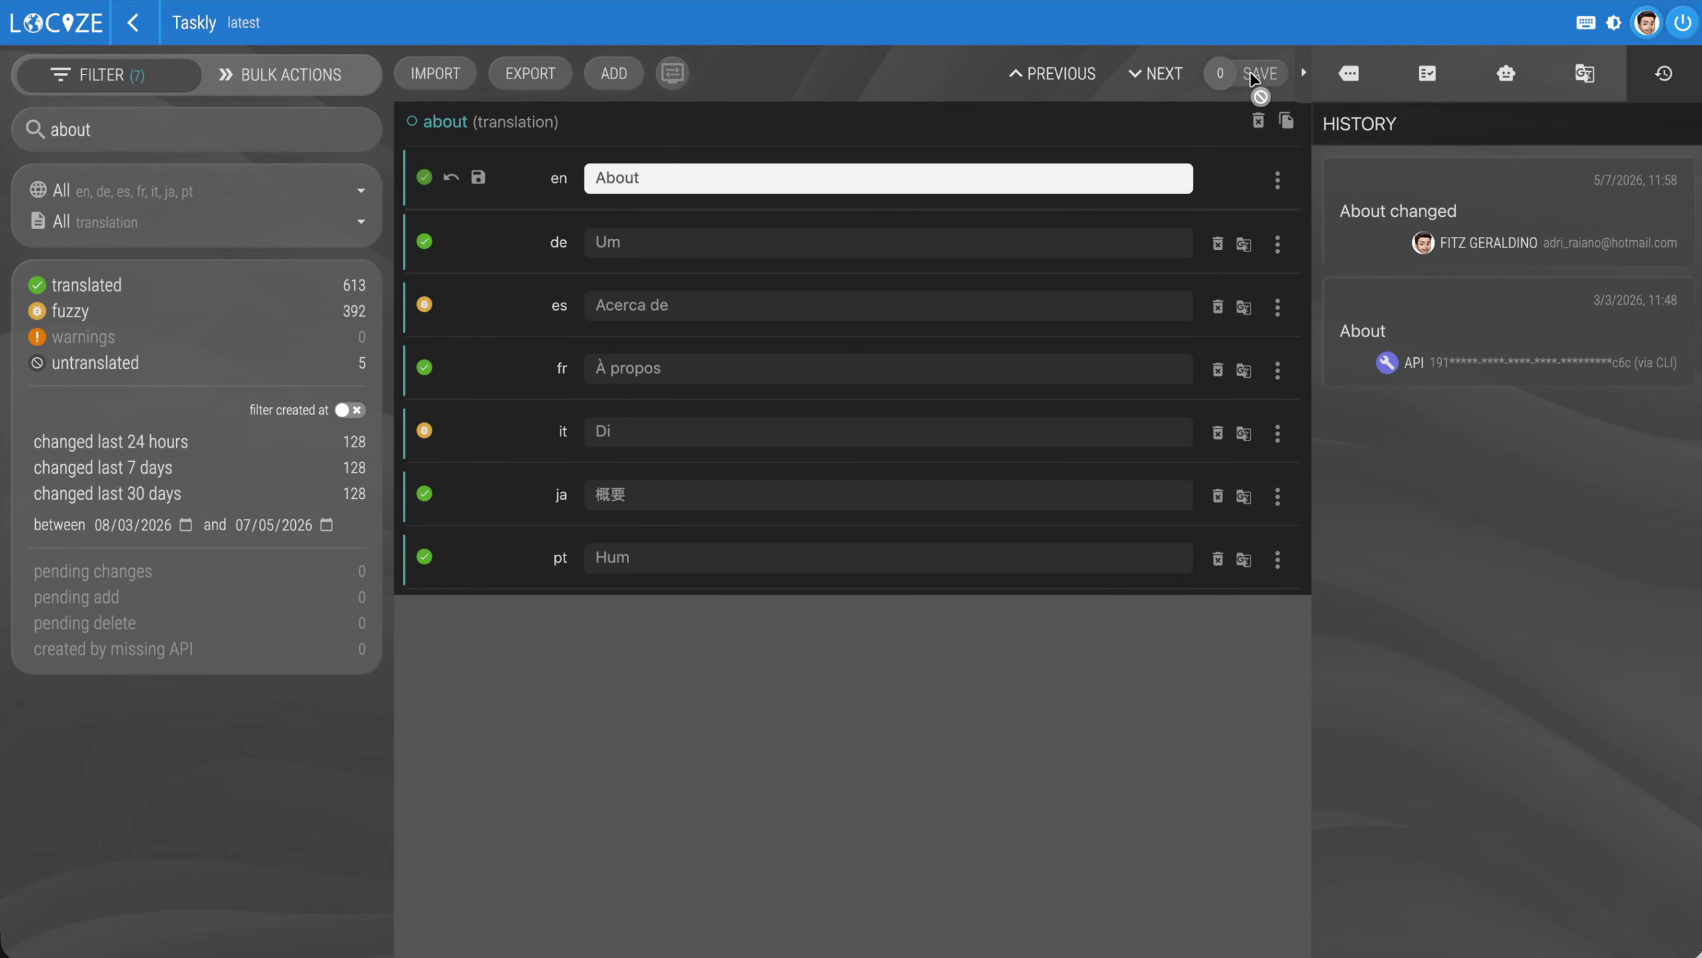
{"action": "left_click", "coordinate": [1256, 74]}
Add a Taskly tenant project named "Some client A" that can't deviate from its parent
{"action": "left_click", "coordinate": [132, 27]}
{"action": "left_click", "coordinate": [1561, 73]}
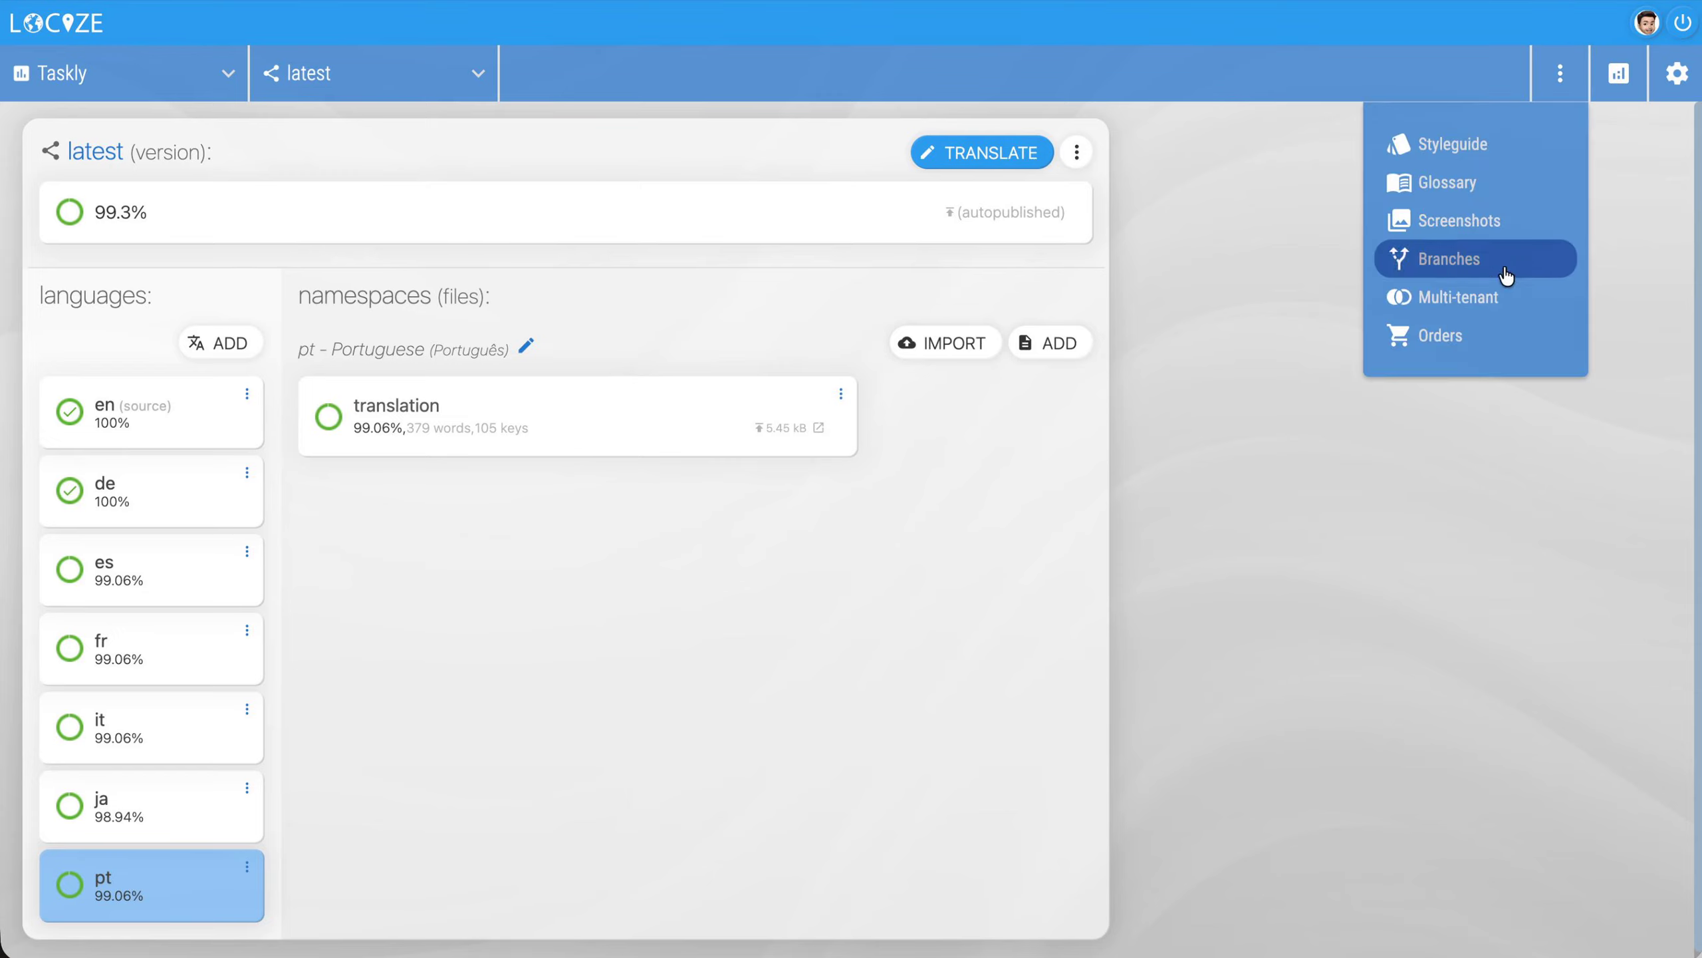
{"action": "left_click", "coordinate": [1465, 303]}
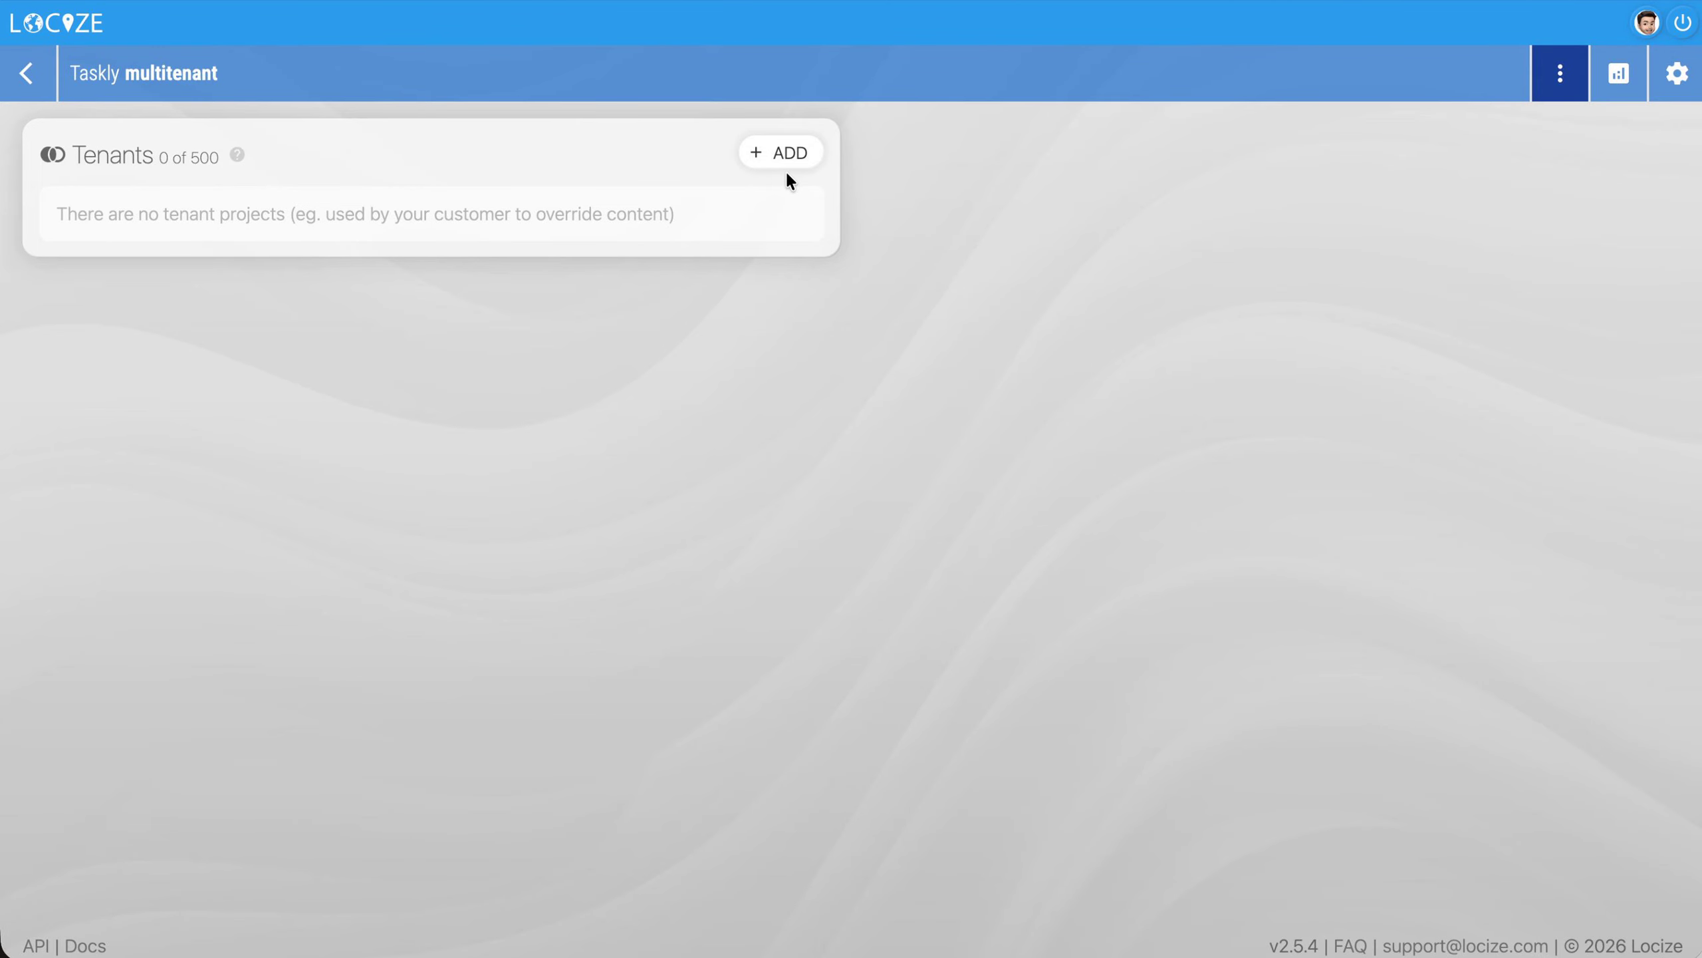
{"action": "left_click", "coordinate": [804, 153]}
{"action": "left_click", "coordinate": [800, 433]}
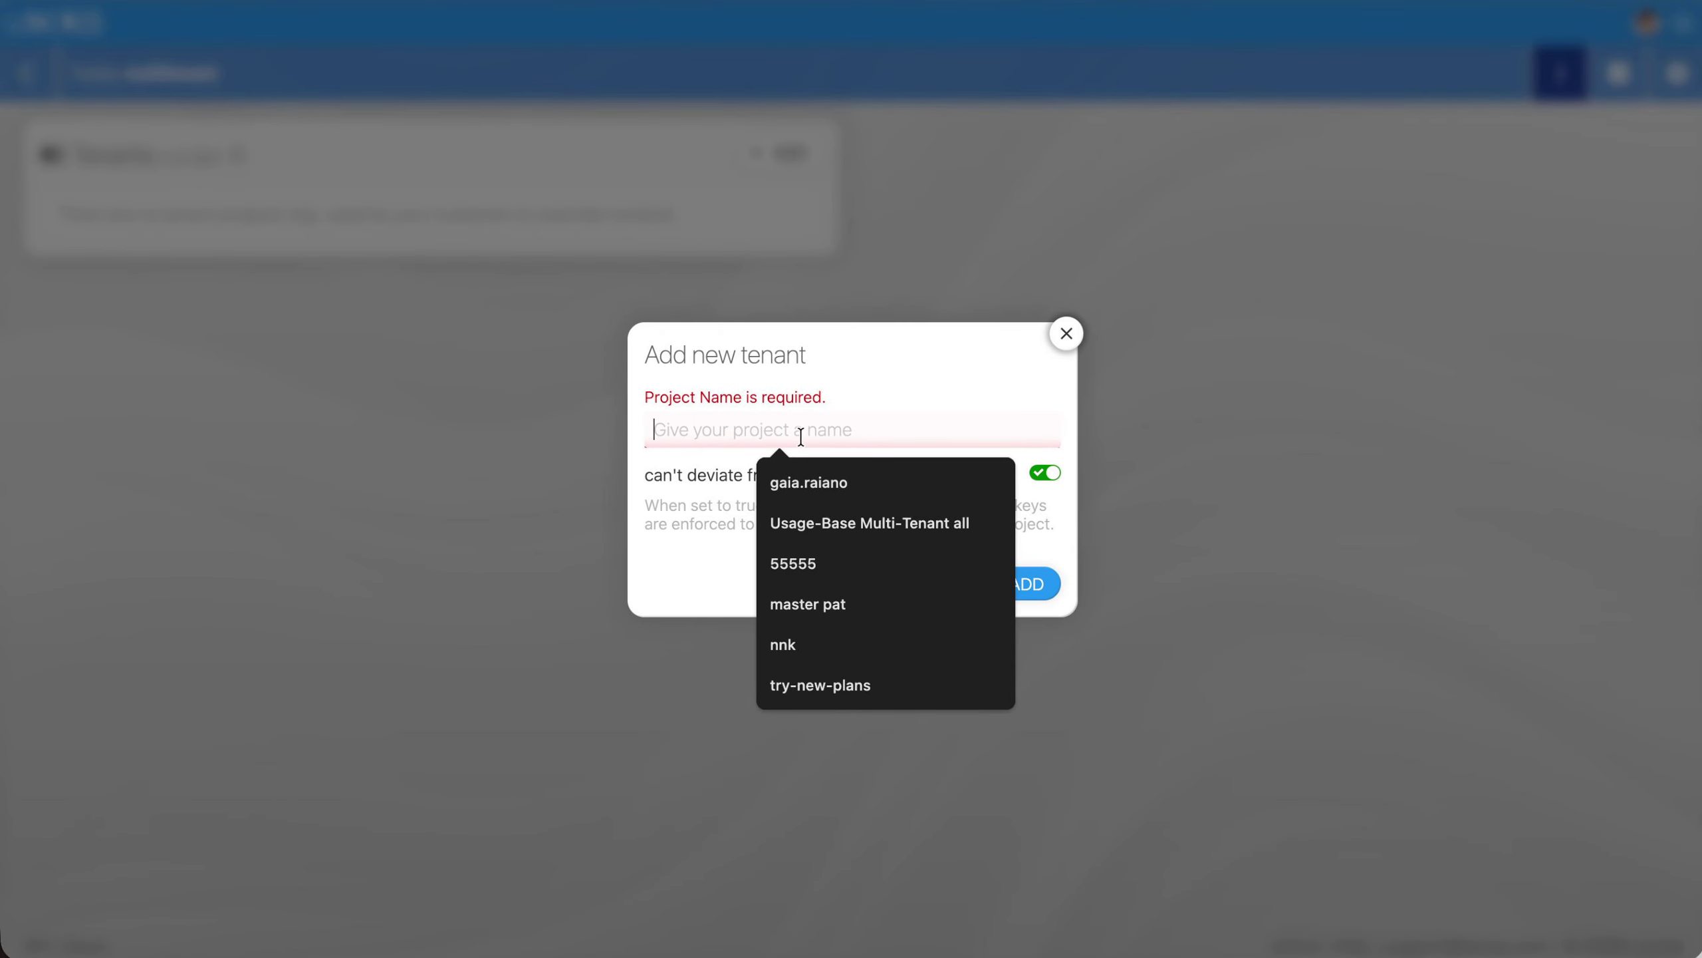
{"action": "type", "text": "Some client A"}
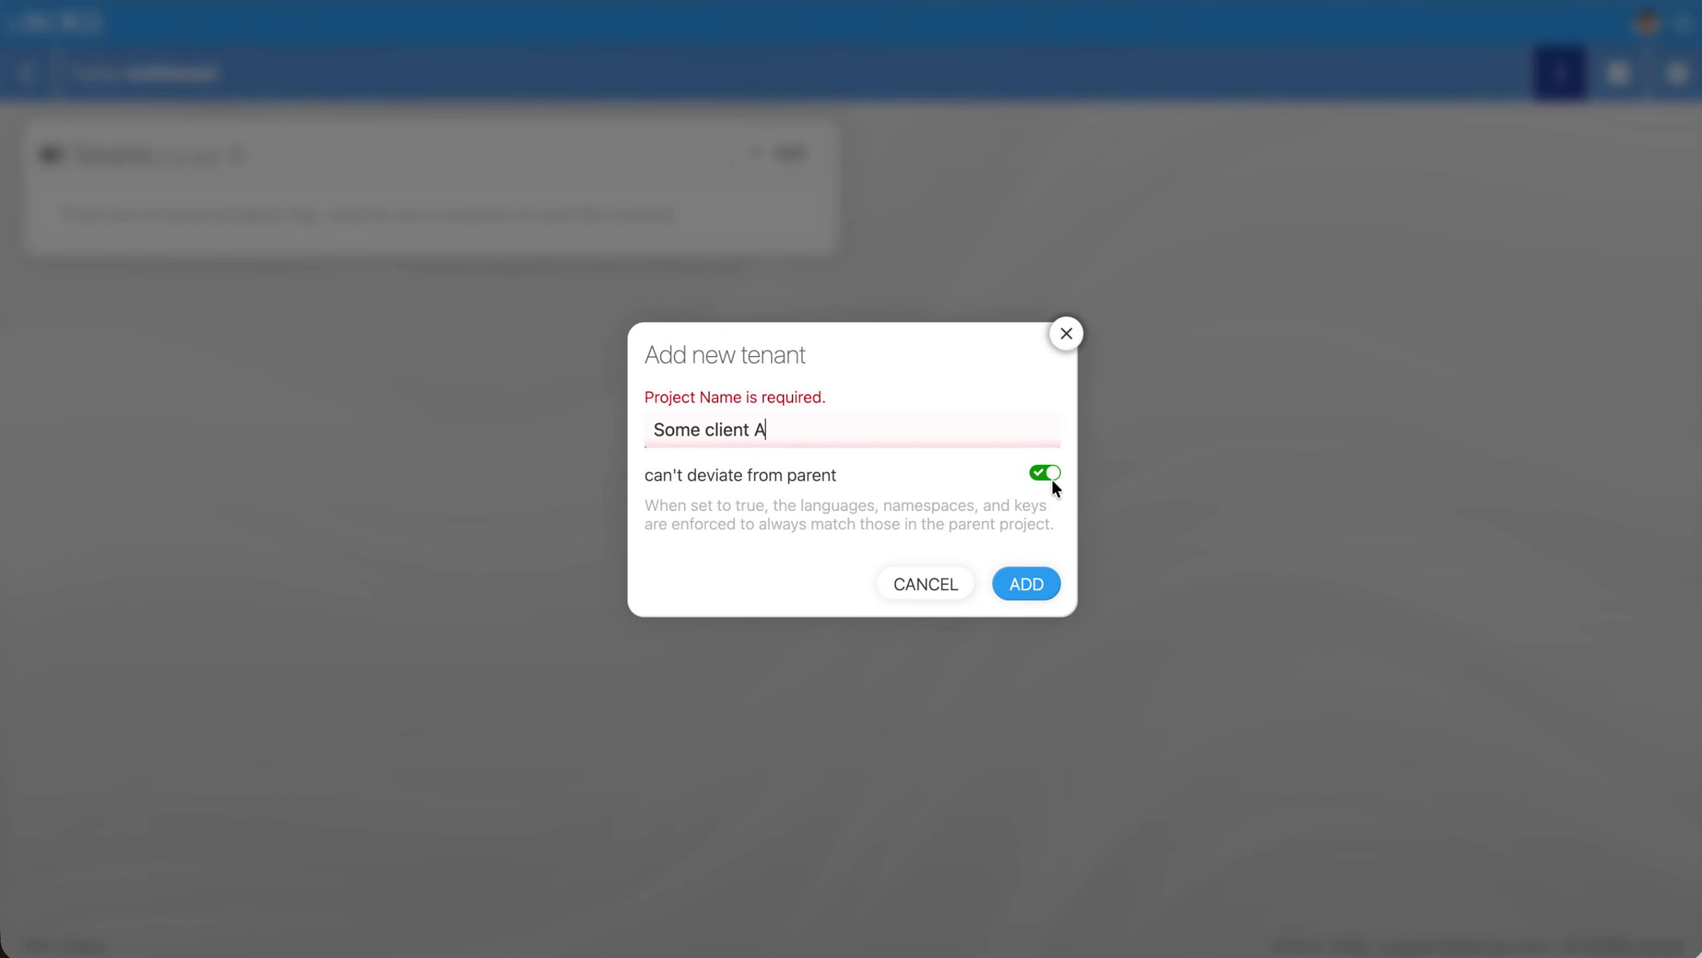
{"action": "left_click", "coordinate": [1051, 477]}
{"action": "left_click", "coordinate": [1047, 363]}
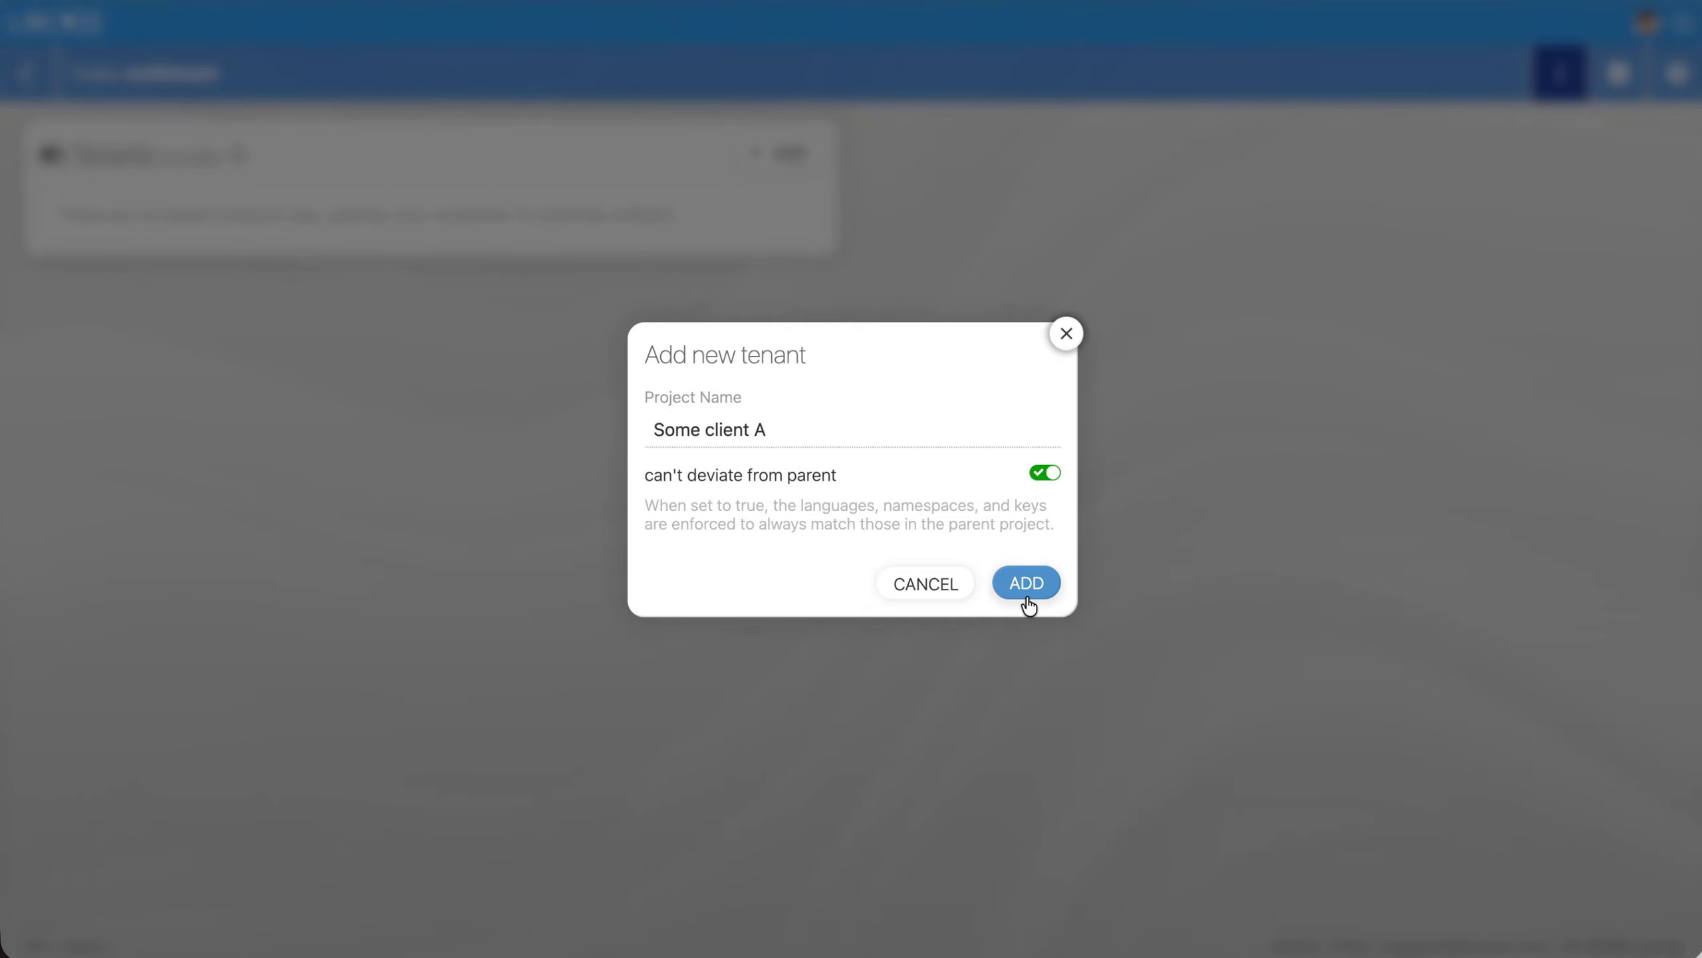
{"action": "left_click", "coordinate": [1027, 583]}
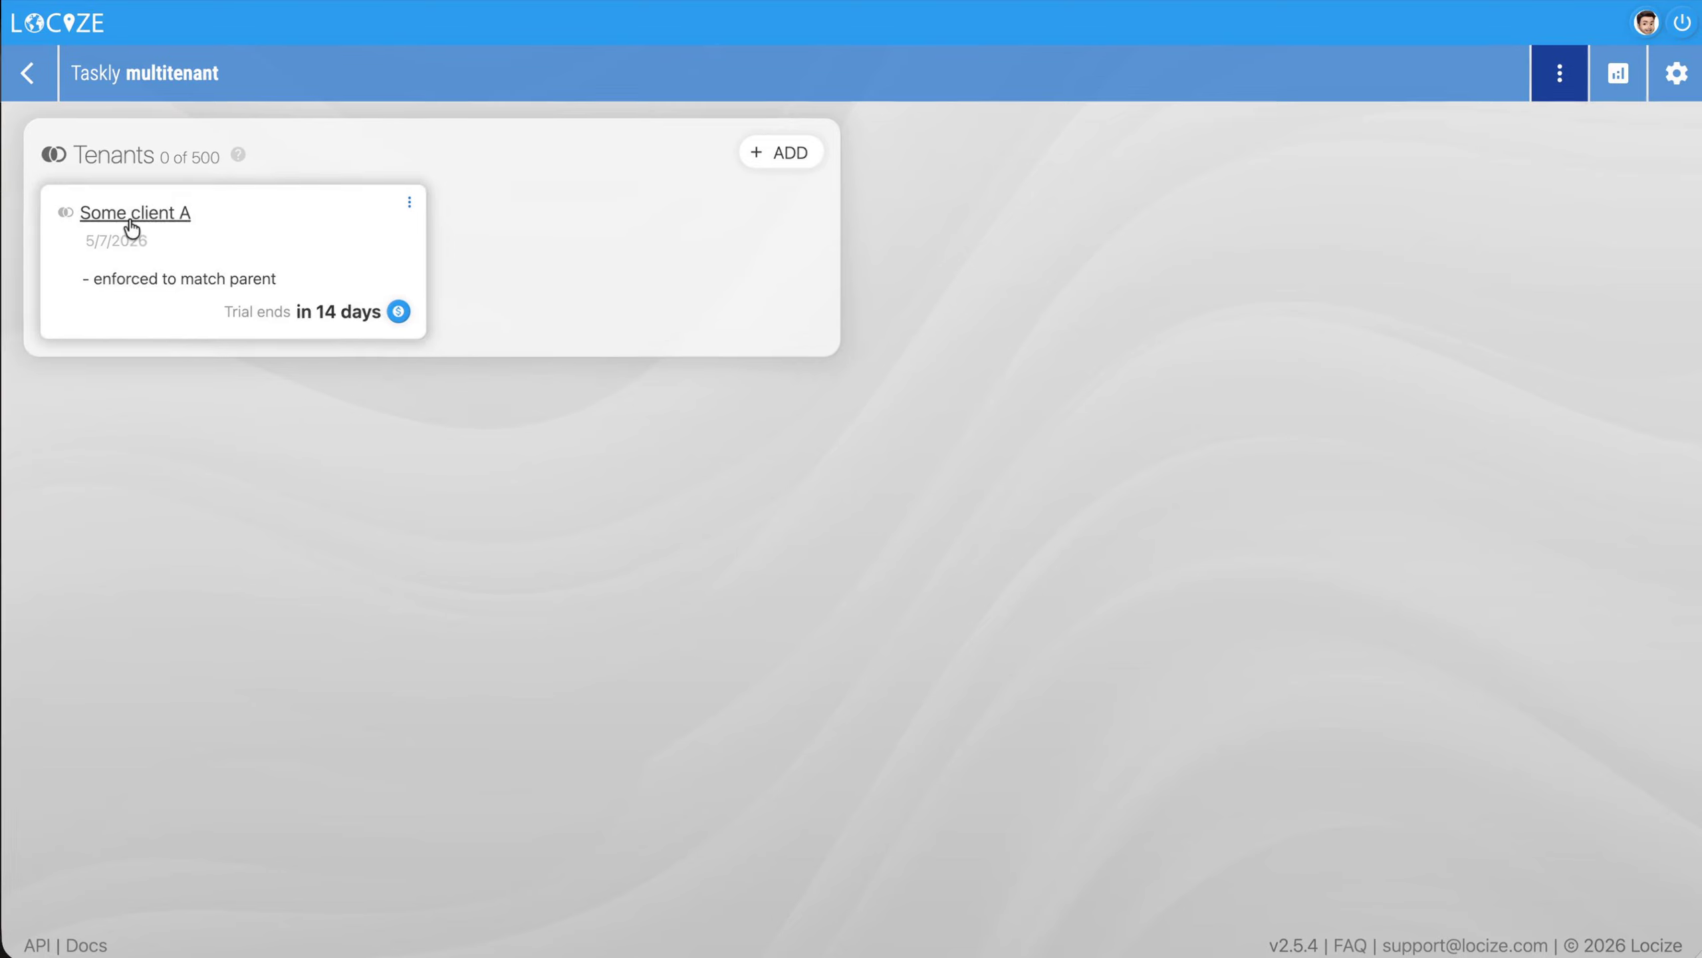
Open Some client A in the editor, save the English "about" text as "About changed in tenant", and check the overridden segments
{"action": "left_click", "coordinate": [132, 226]}
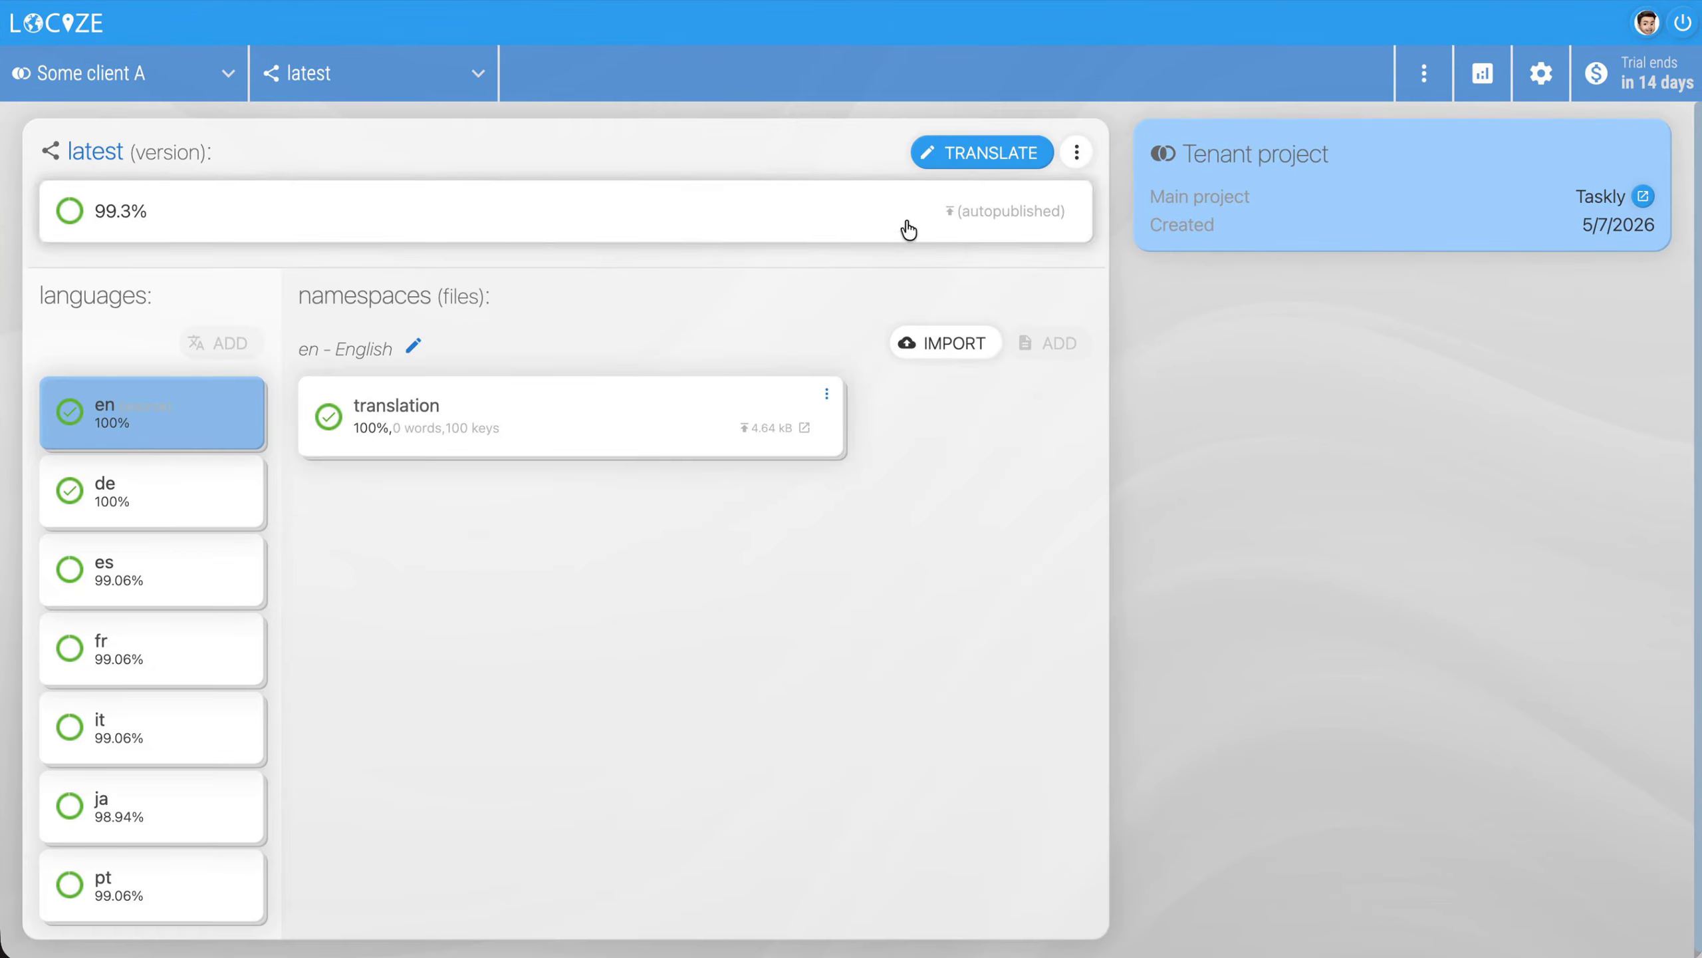
{"action": "left_click", "coordinate": [970, 156]}
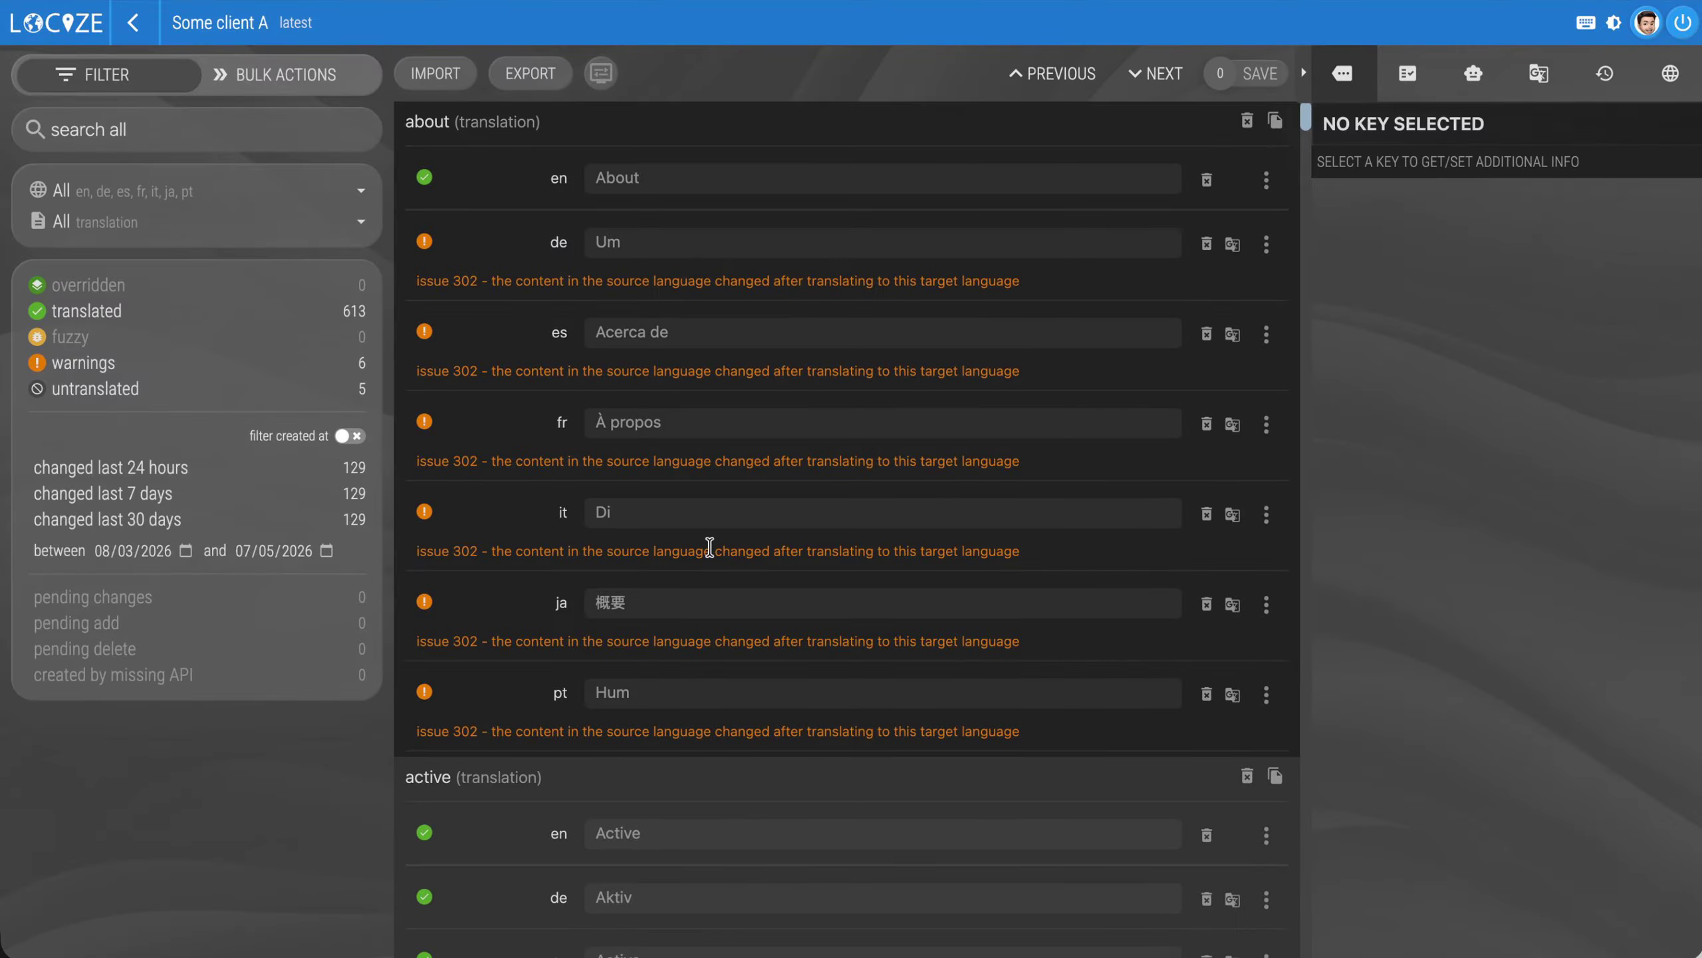
{"action": "left_click", "coordinate": [722, 176]}
{"action": "type", "text": "changed in tenant"}
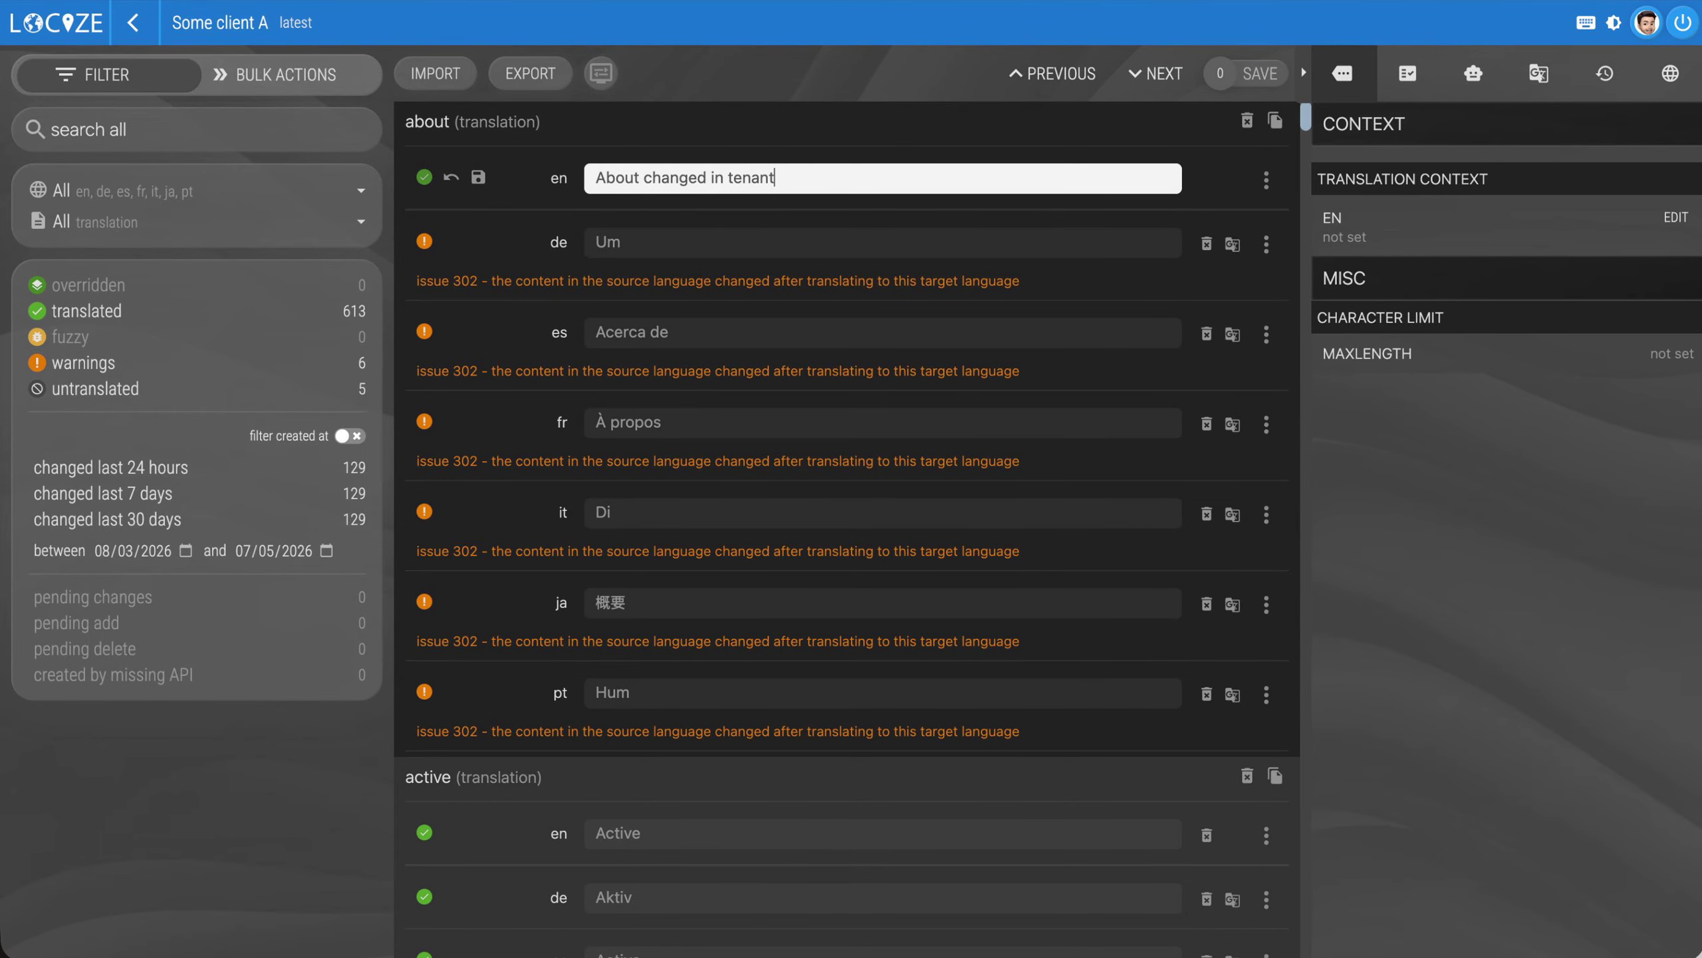
{"action": "left_click", "coordinate": [1260, 73]}
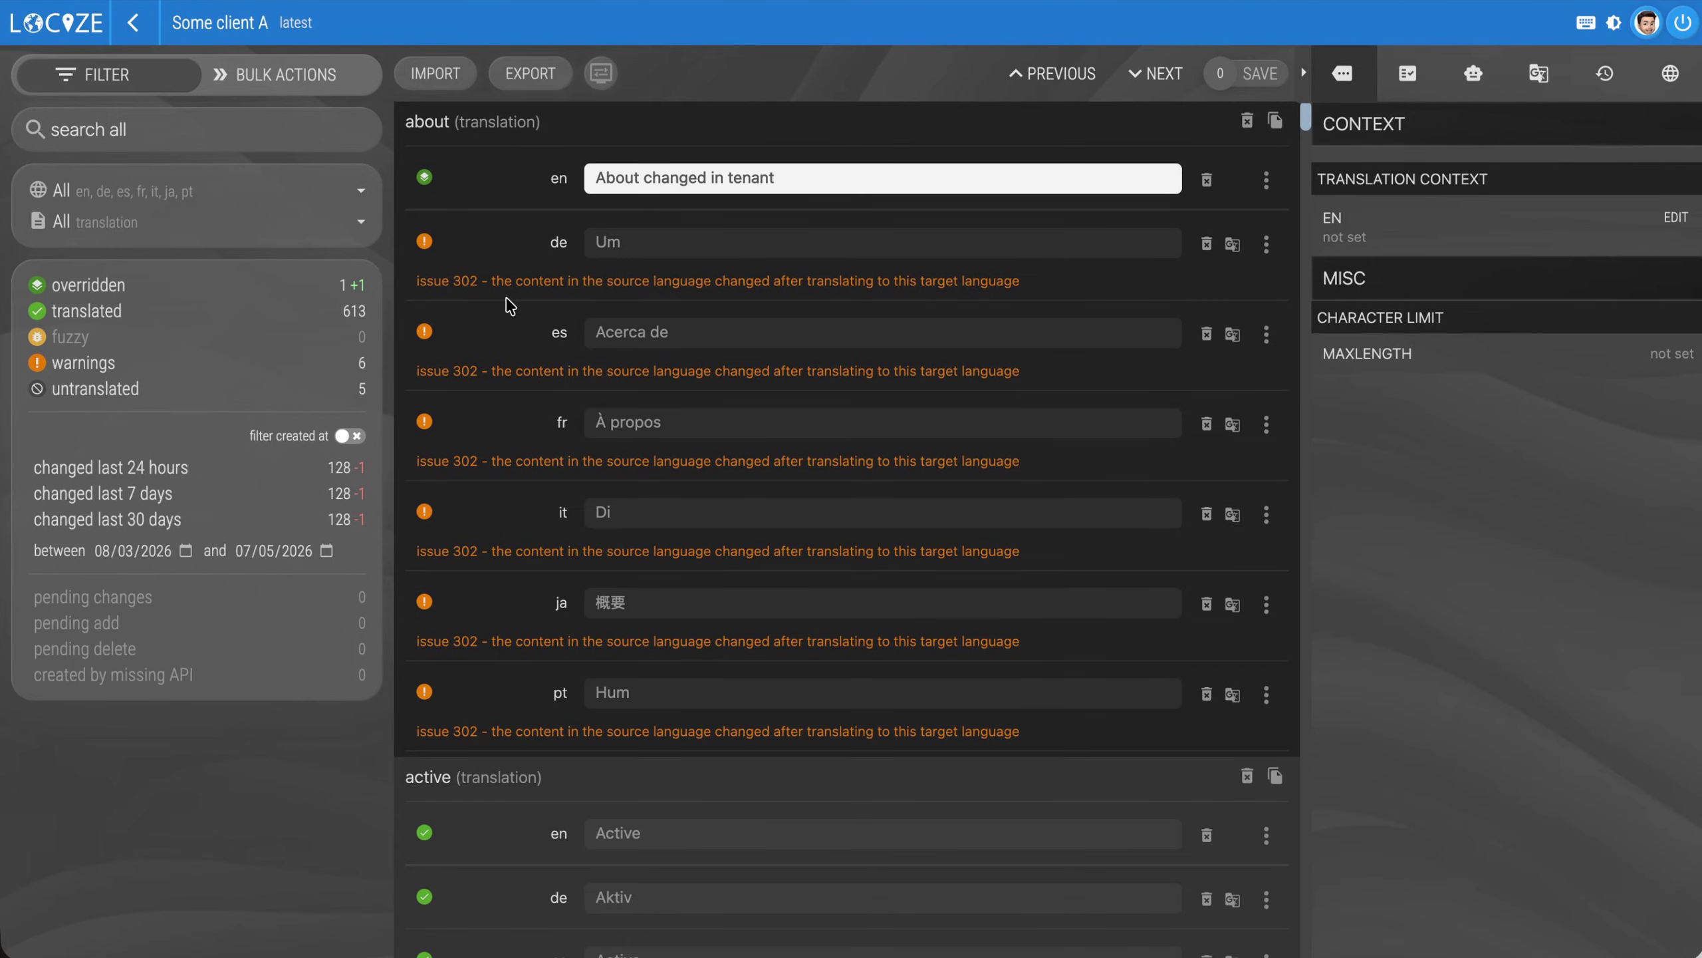
{"action": "left_click", "coordinate": [105, 289]}
{"action": "left_click", "coordinate": [105, 288]}
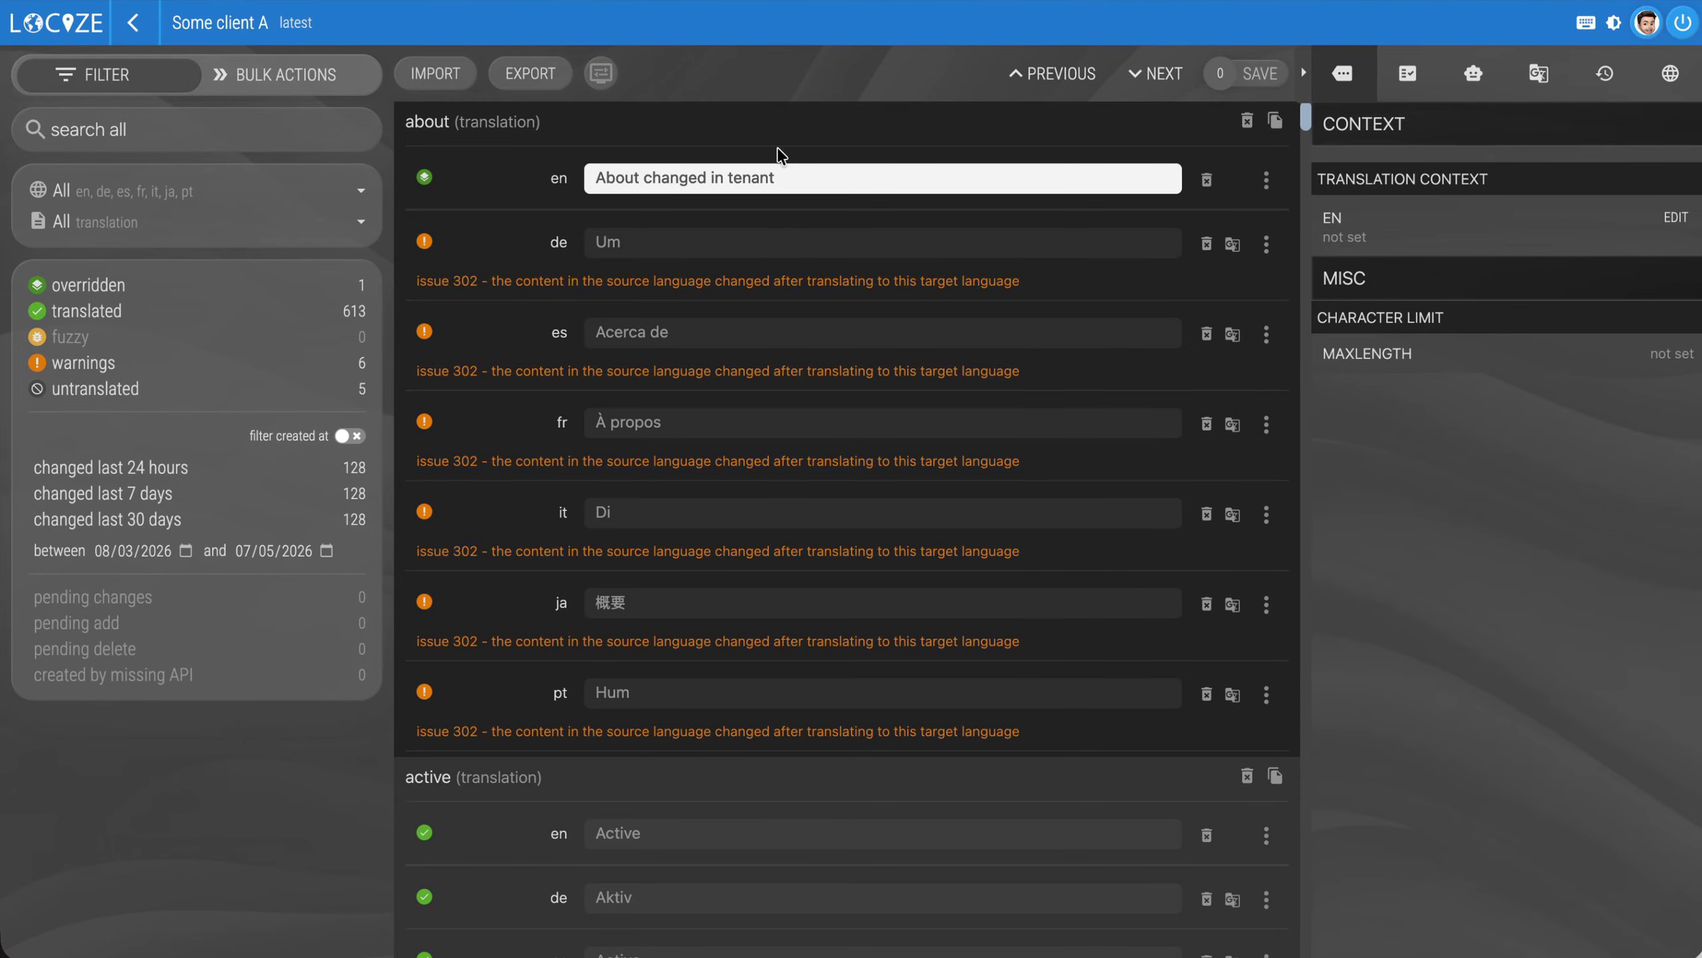
Reduce the tenant's English "about" text to "About", highlight the issue shown below it, and save the change
{"action": "left_click_drag", "start_coordinate": [642, 178], "coordinate": [832, 176]}
{"action": "key", "text": "BackSpace"}
{"action": "left_click_drag", "start_coordinate": [425, 216], "coordinate": [744, 232]}
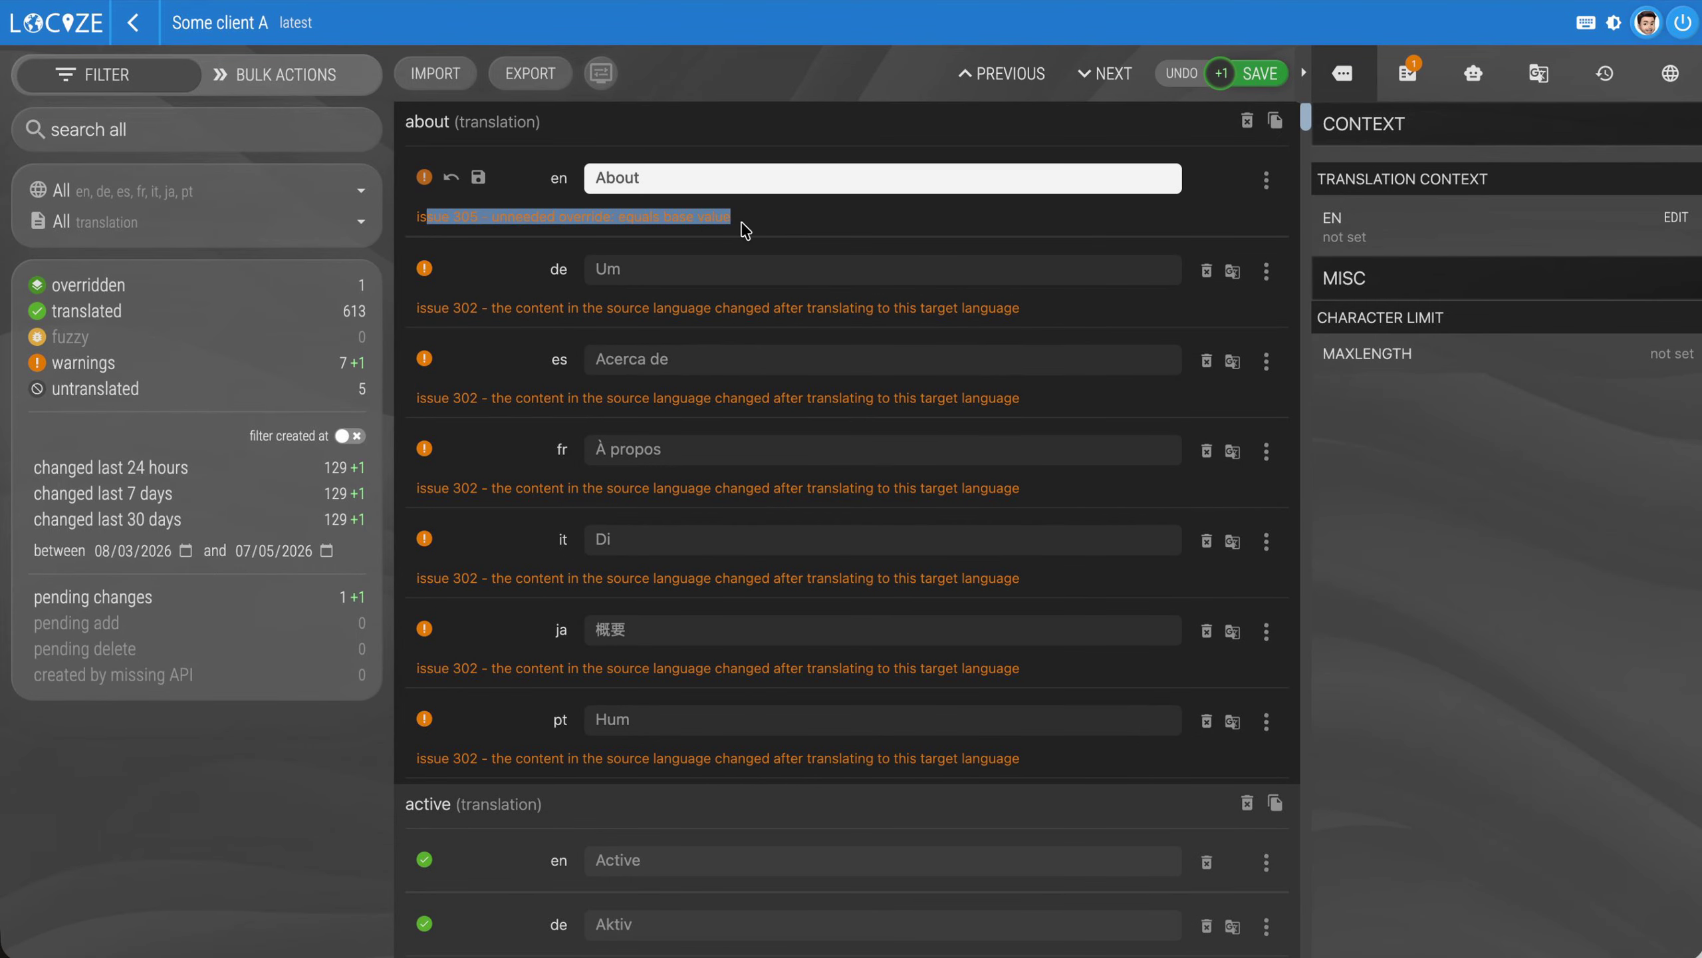
{"action": "left_click", "coordinate": [1260, 73]}
Rerun all consistency checks on the tenant's English "about" segment
{"action": "left_click", "coordinate": [1468, 72]}
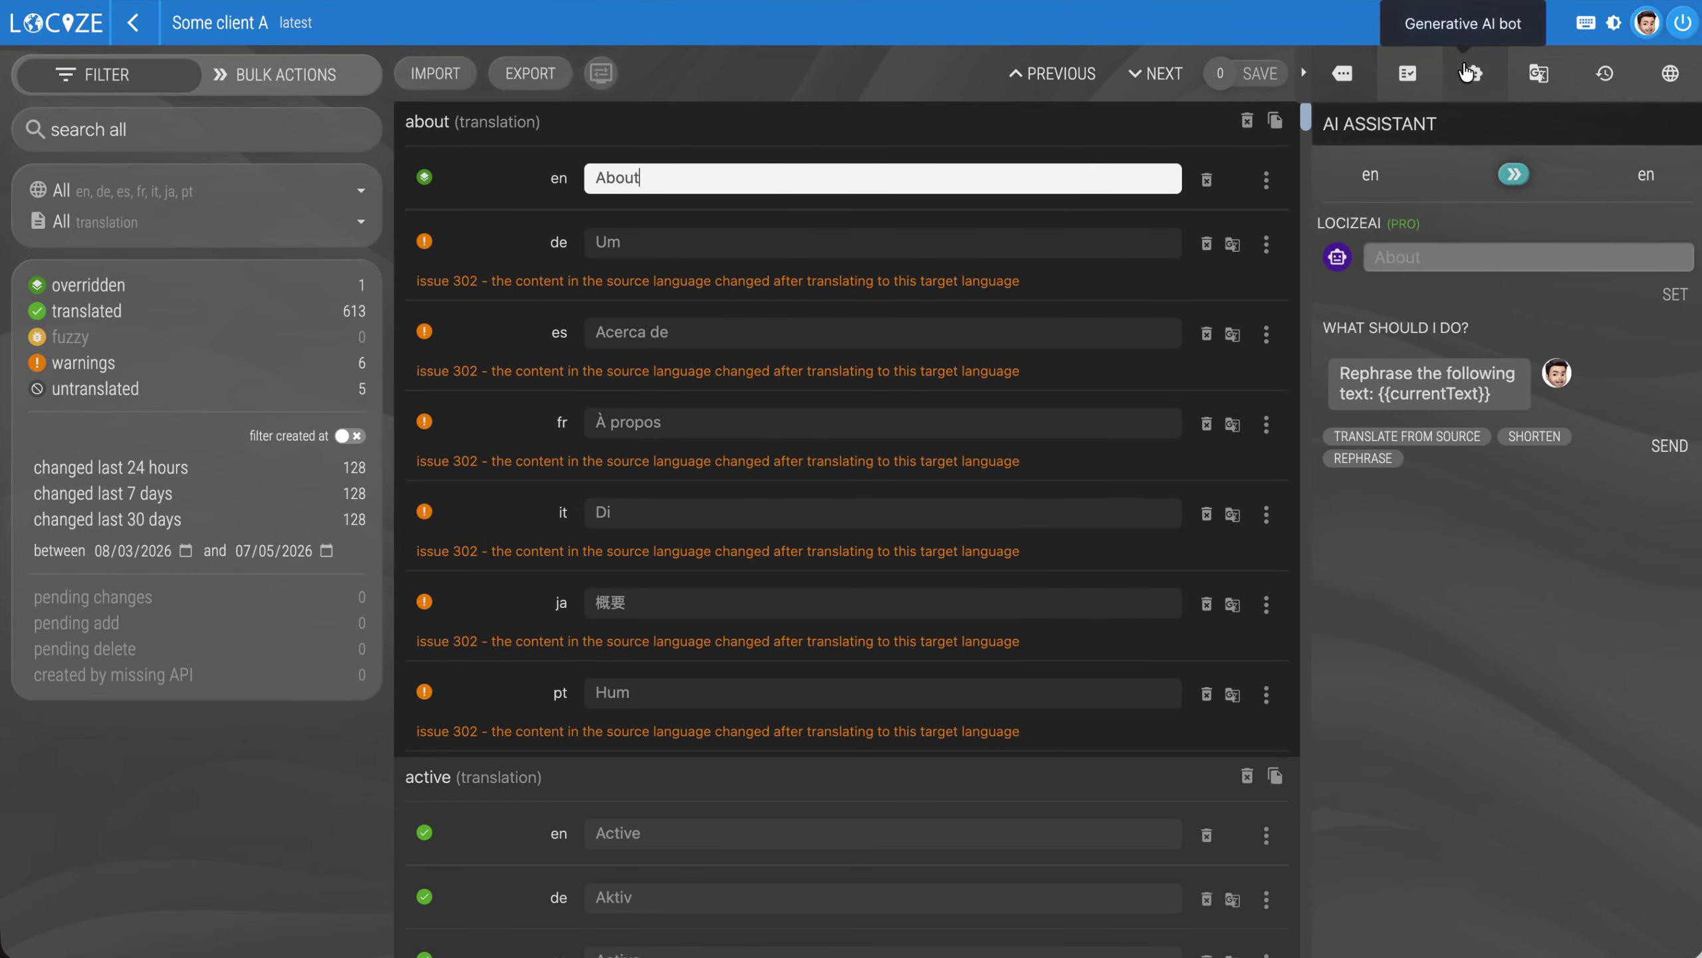
{"action": "left_click", "coordinate": [1408, 73]}
{"action": "left_click", "coordinate": [1648, 169]}
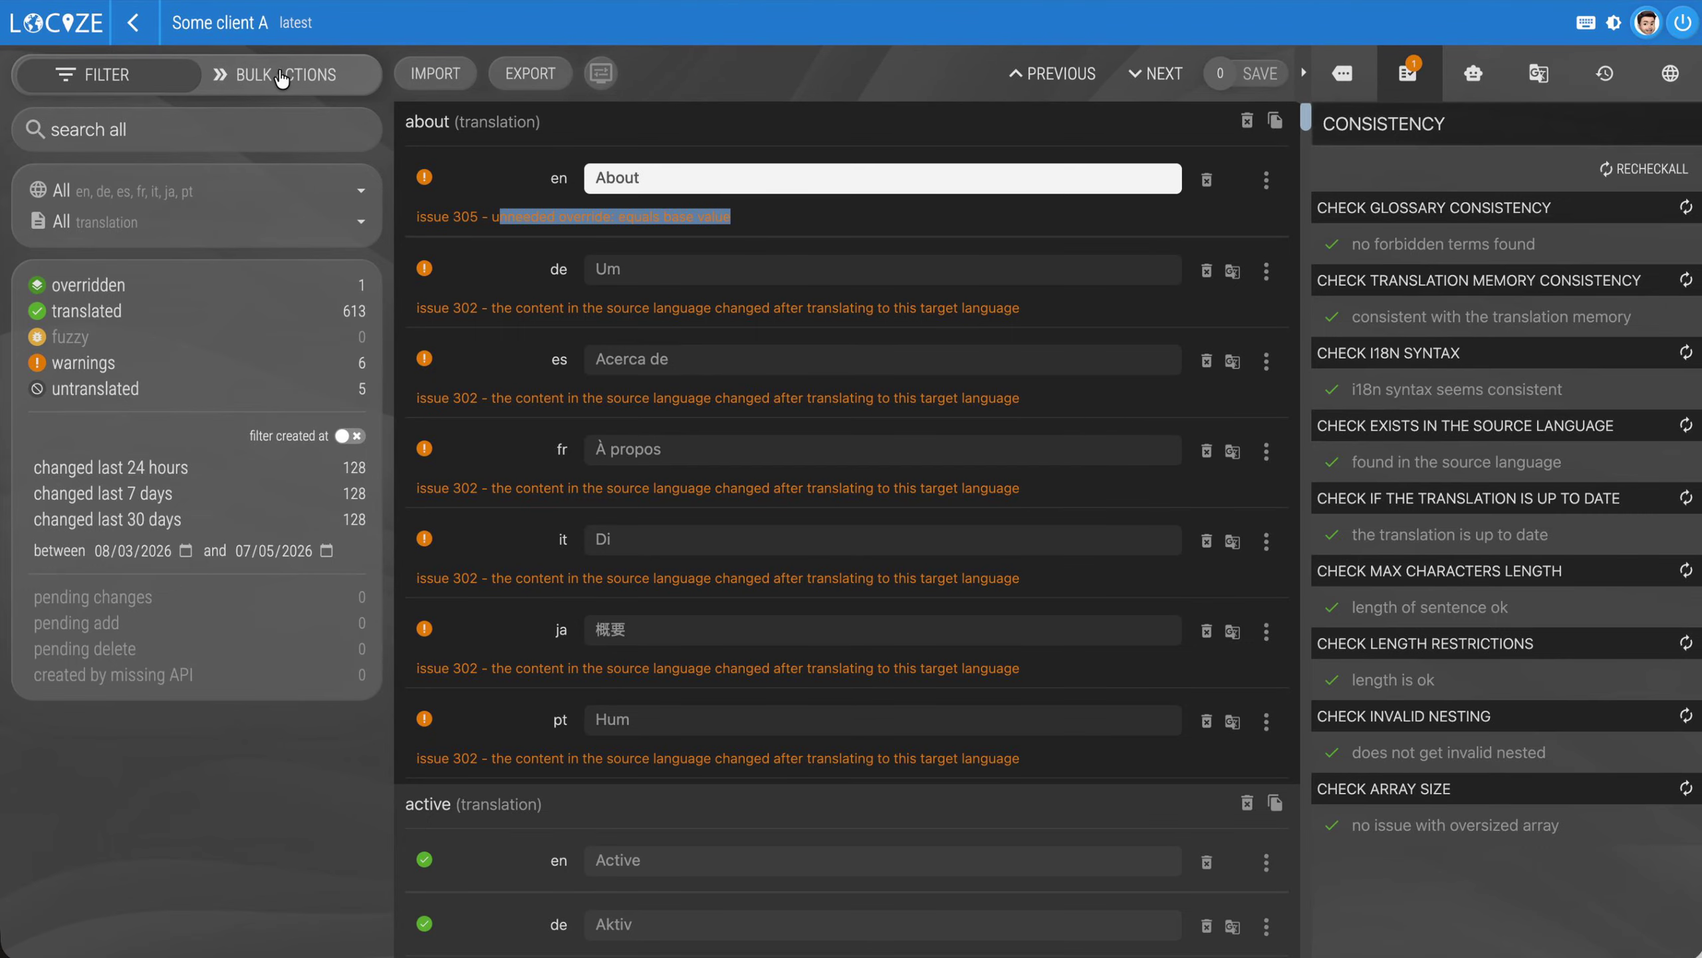
Run all issue checks in bulk on the tenant project
{"action": "left_click", "coordinate": [103, 371]}
{"action": "left_click", "coordinate": [91, 392]}
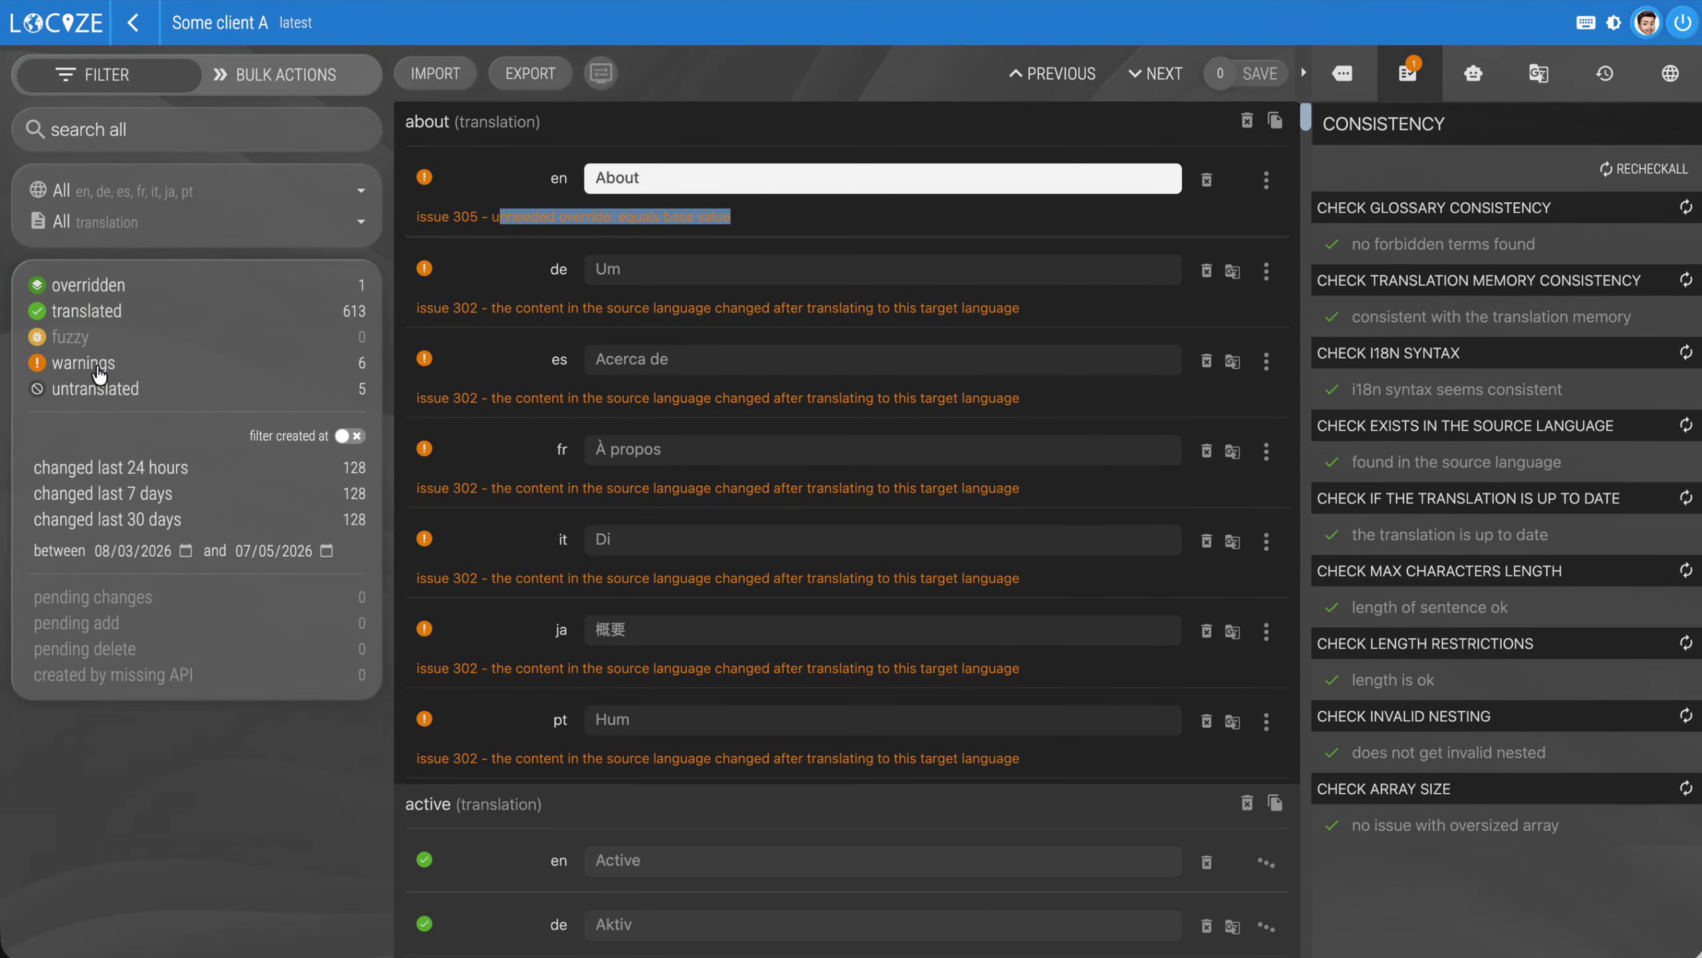
{"action": "left_click", "coordinate": [278, 73]}
{"action": "left_click", "coordinate": [157, 494]}
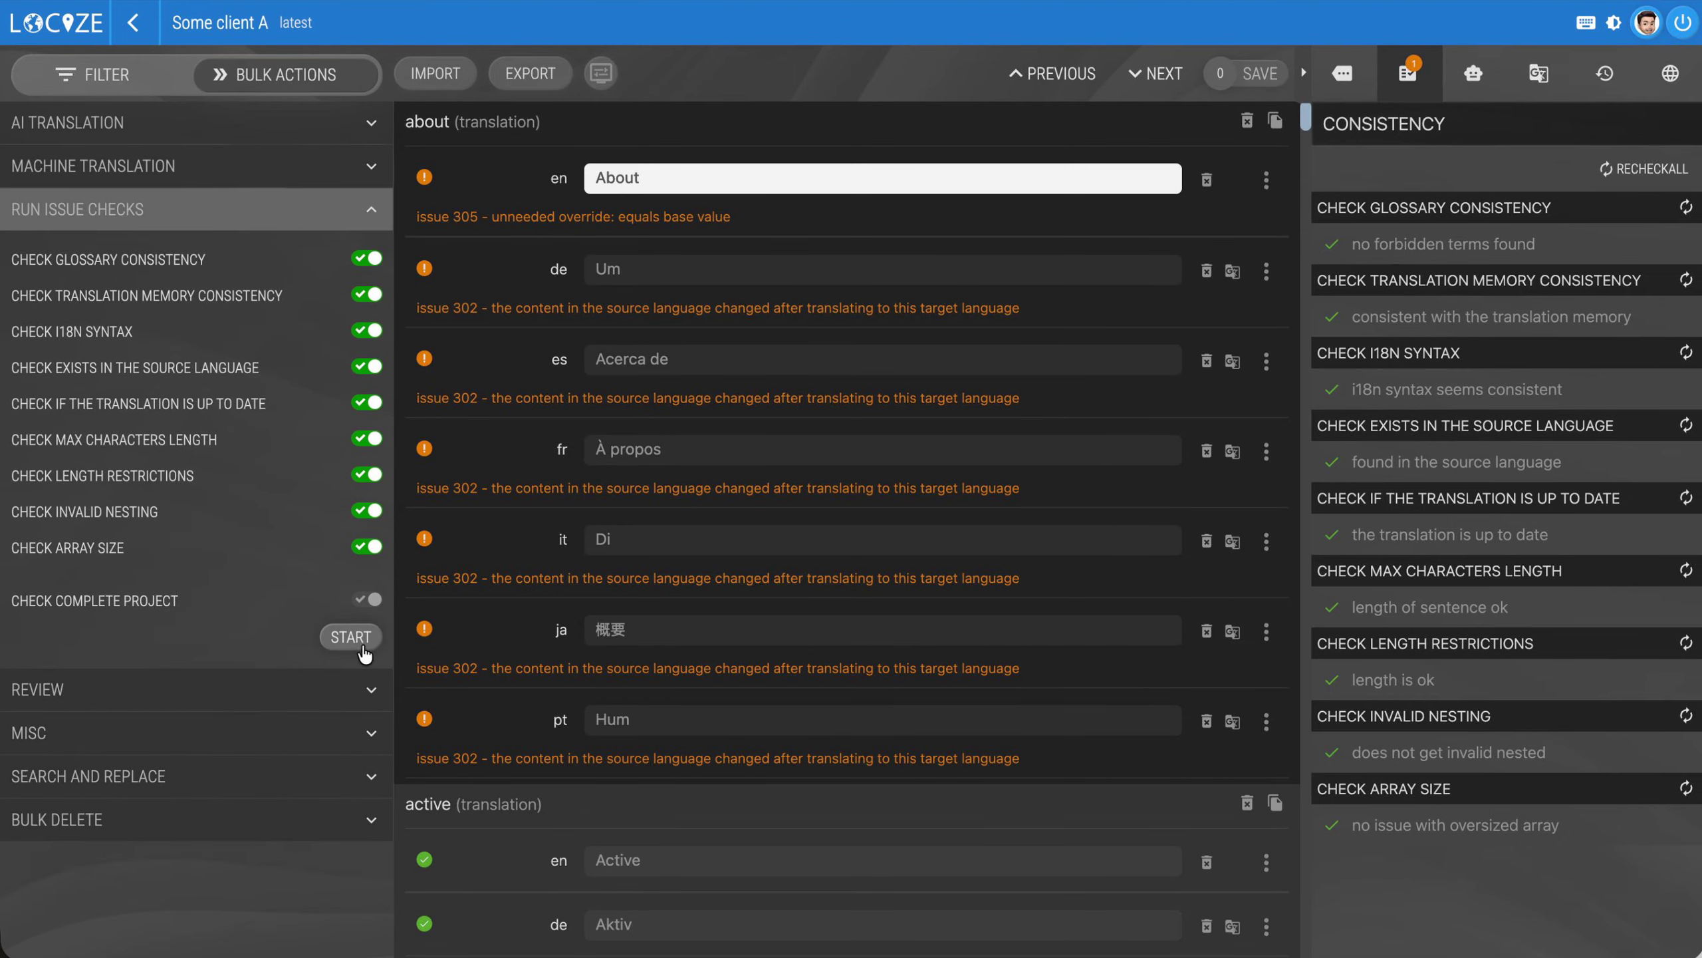
{"action": "left_click", "coordinate": [352, 640]}
Filter the tenant's segments to the warnings of type Issue 305
{"action": "left_click", "coordinate": [93, 80]}
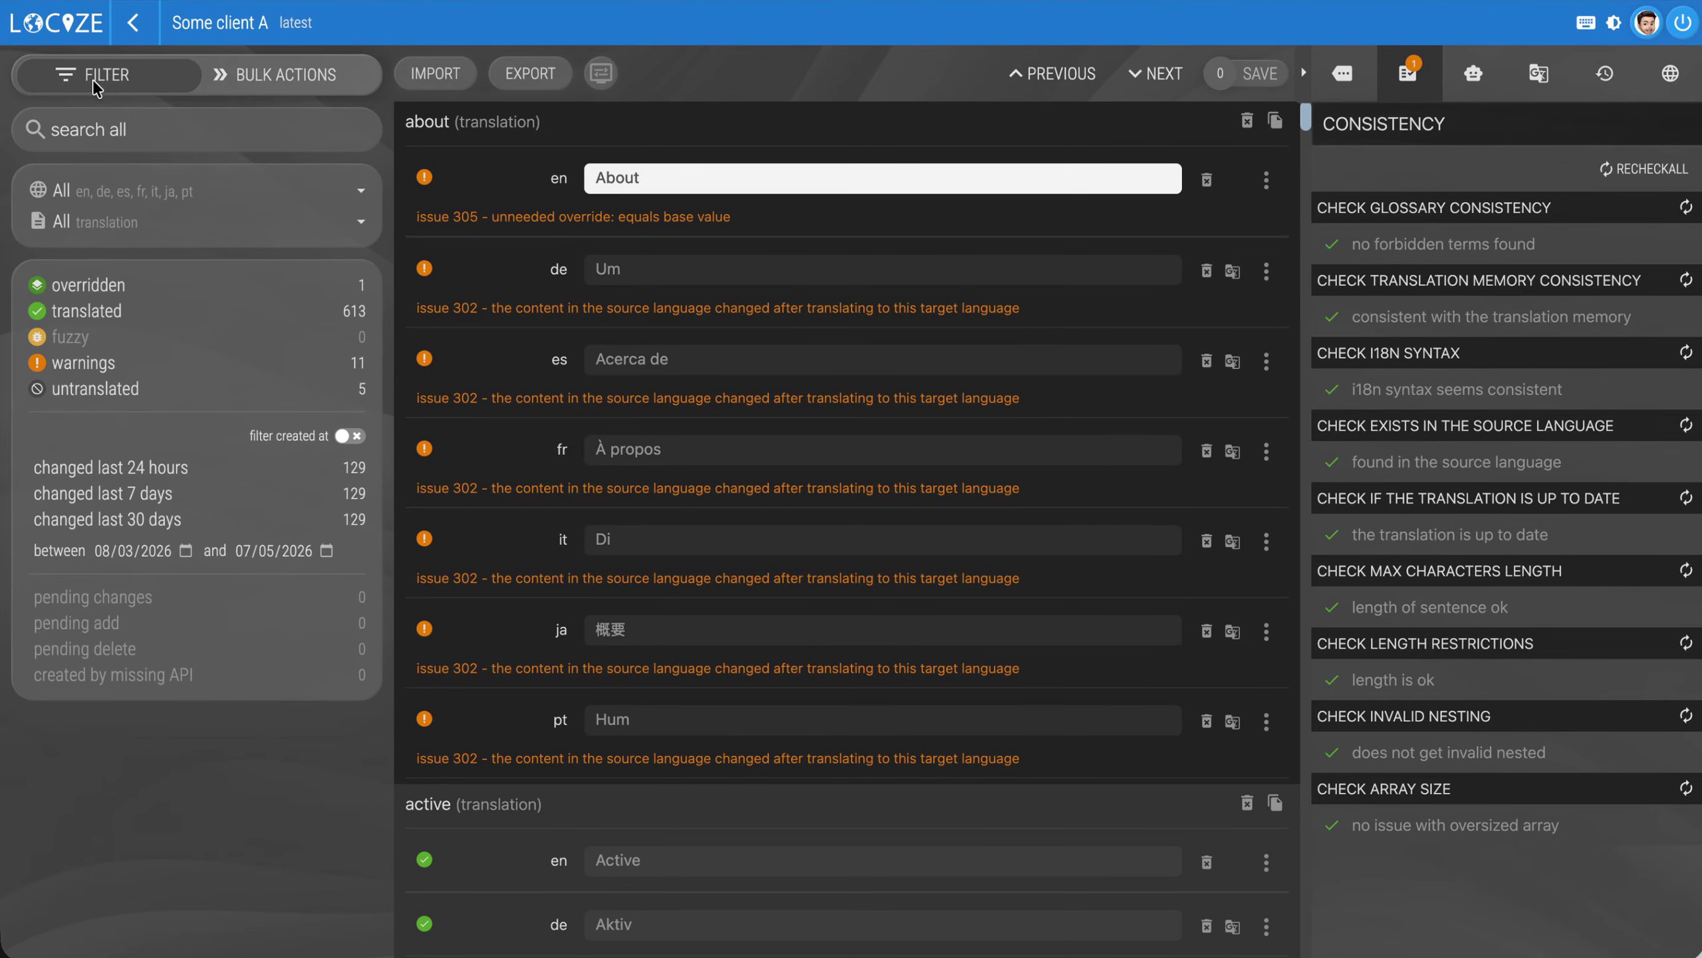
{"action": "left_click", "coordinate": [81, 363]}
{"action": "left_click", "coordinate": [99, 454]}
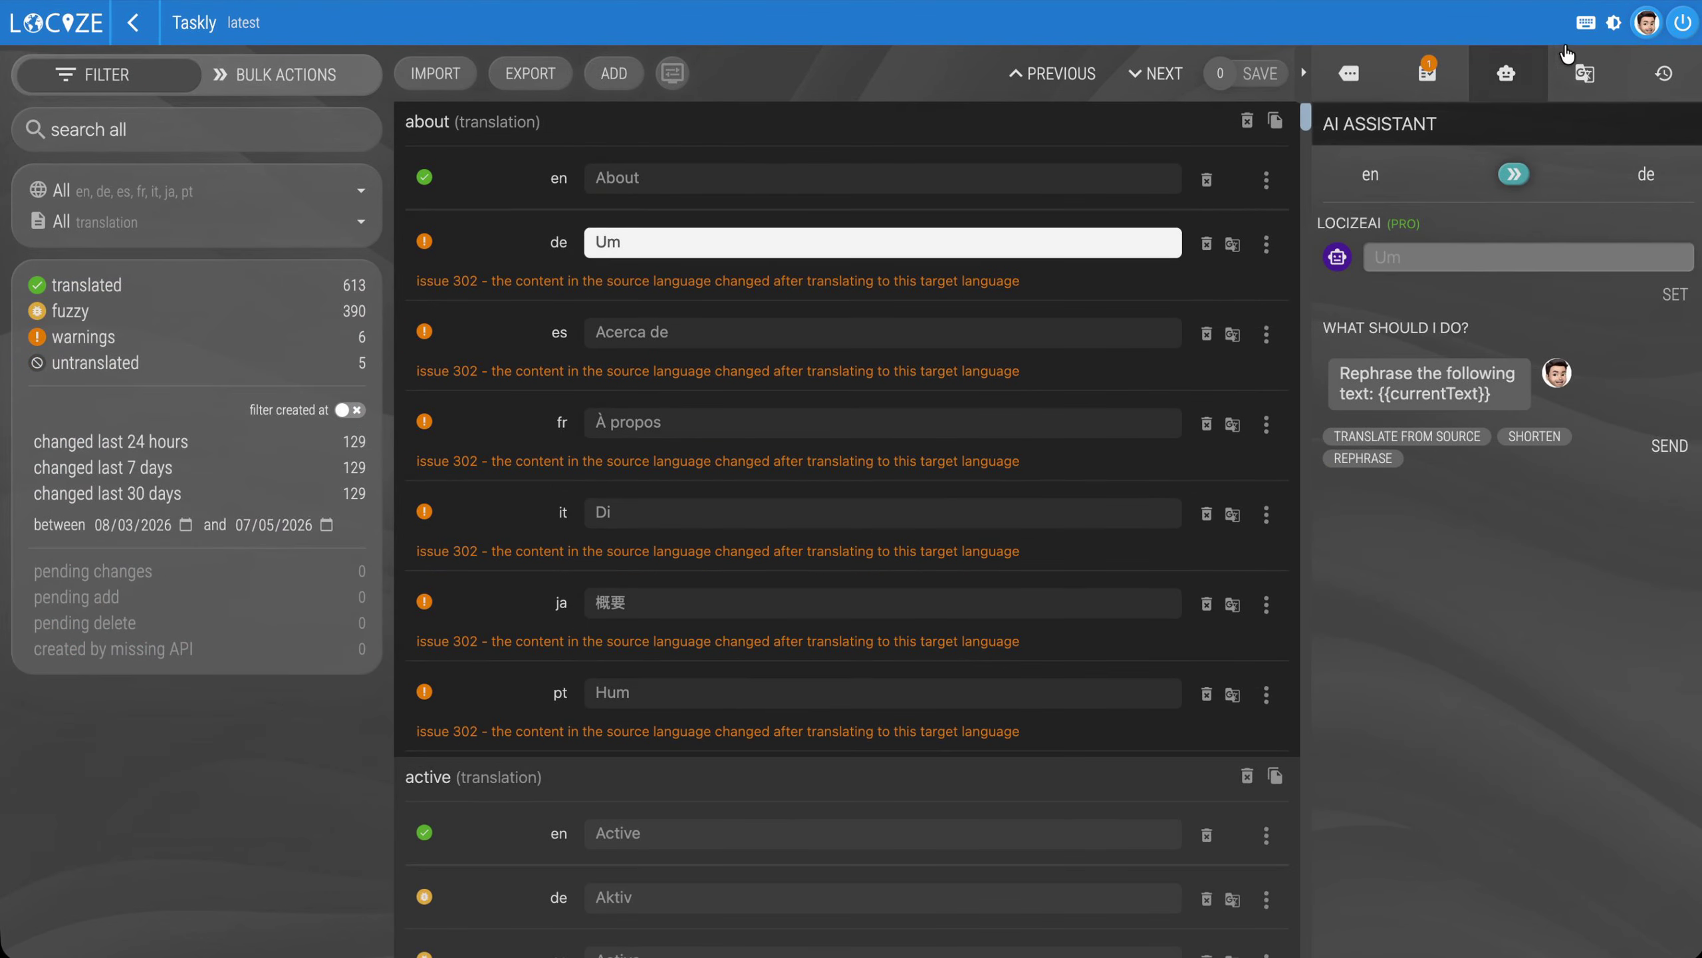
Switch the editor to the light theme and choose the Rephrase prompt for Taskly's German "about" text in the AI assistant
{"action": "left_click", "coordinate": [1617, 25]}
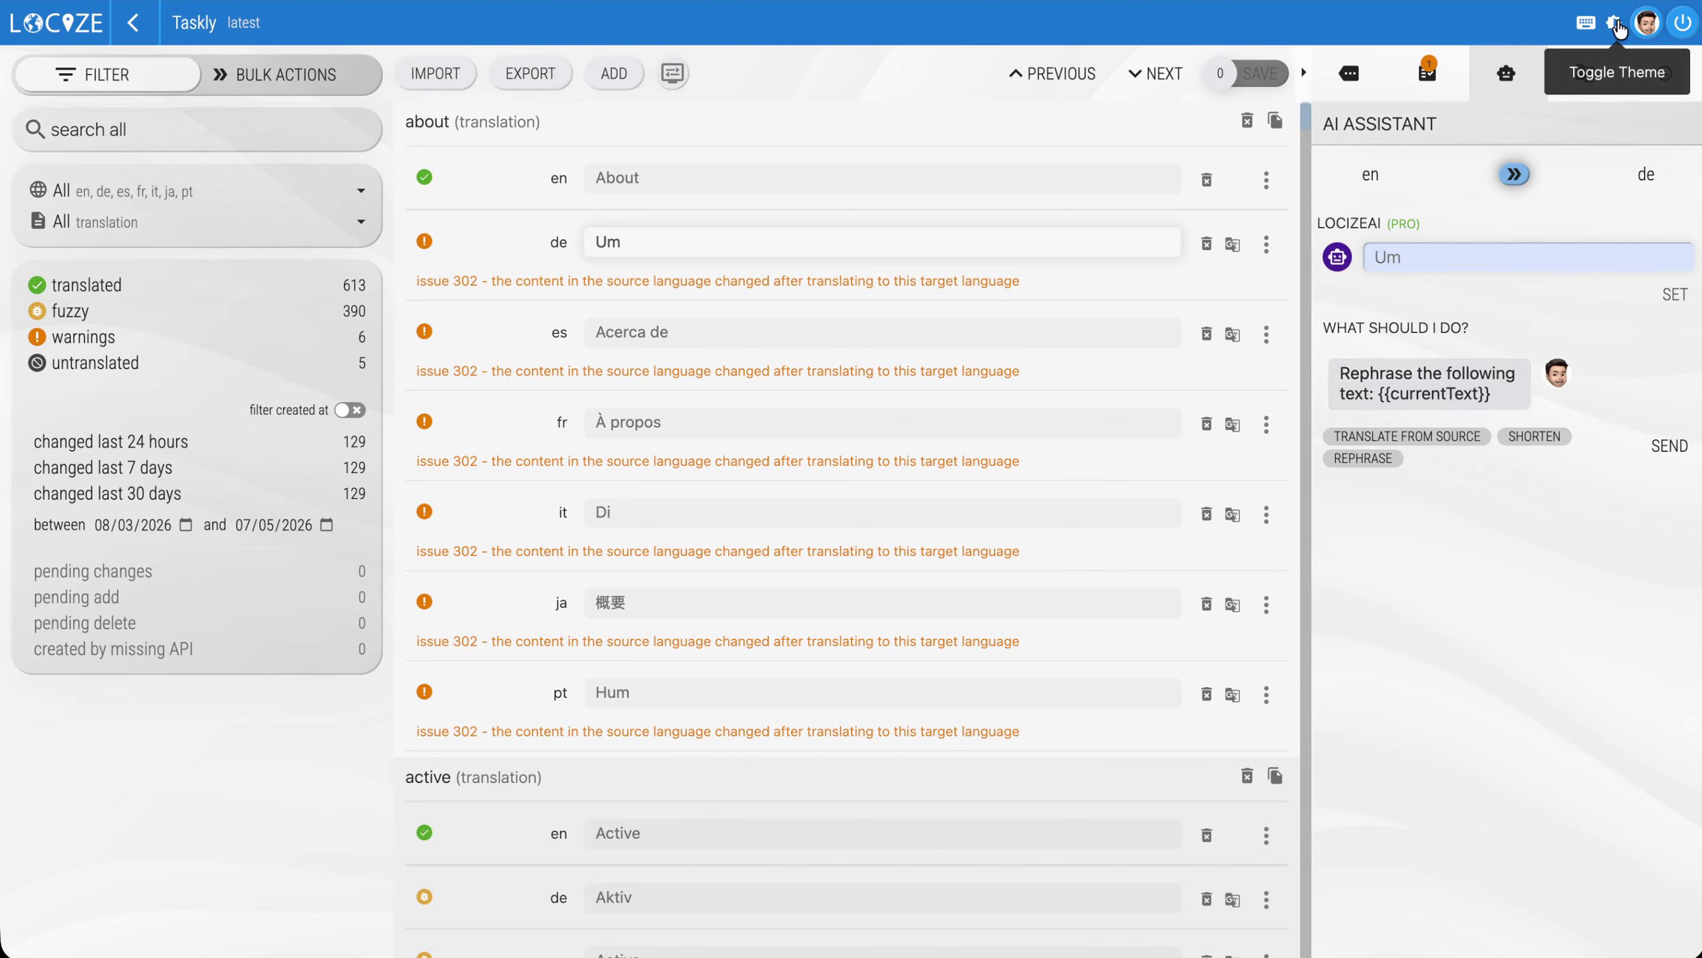
{"action": "left_click", "coordinate": [1388, 461]}
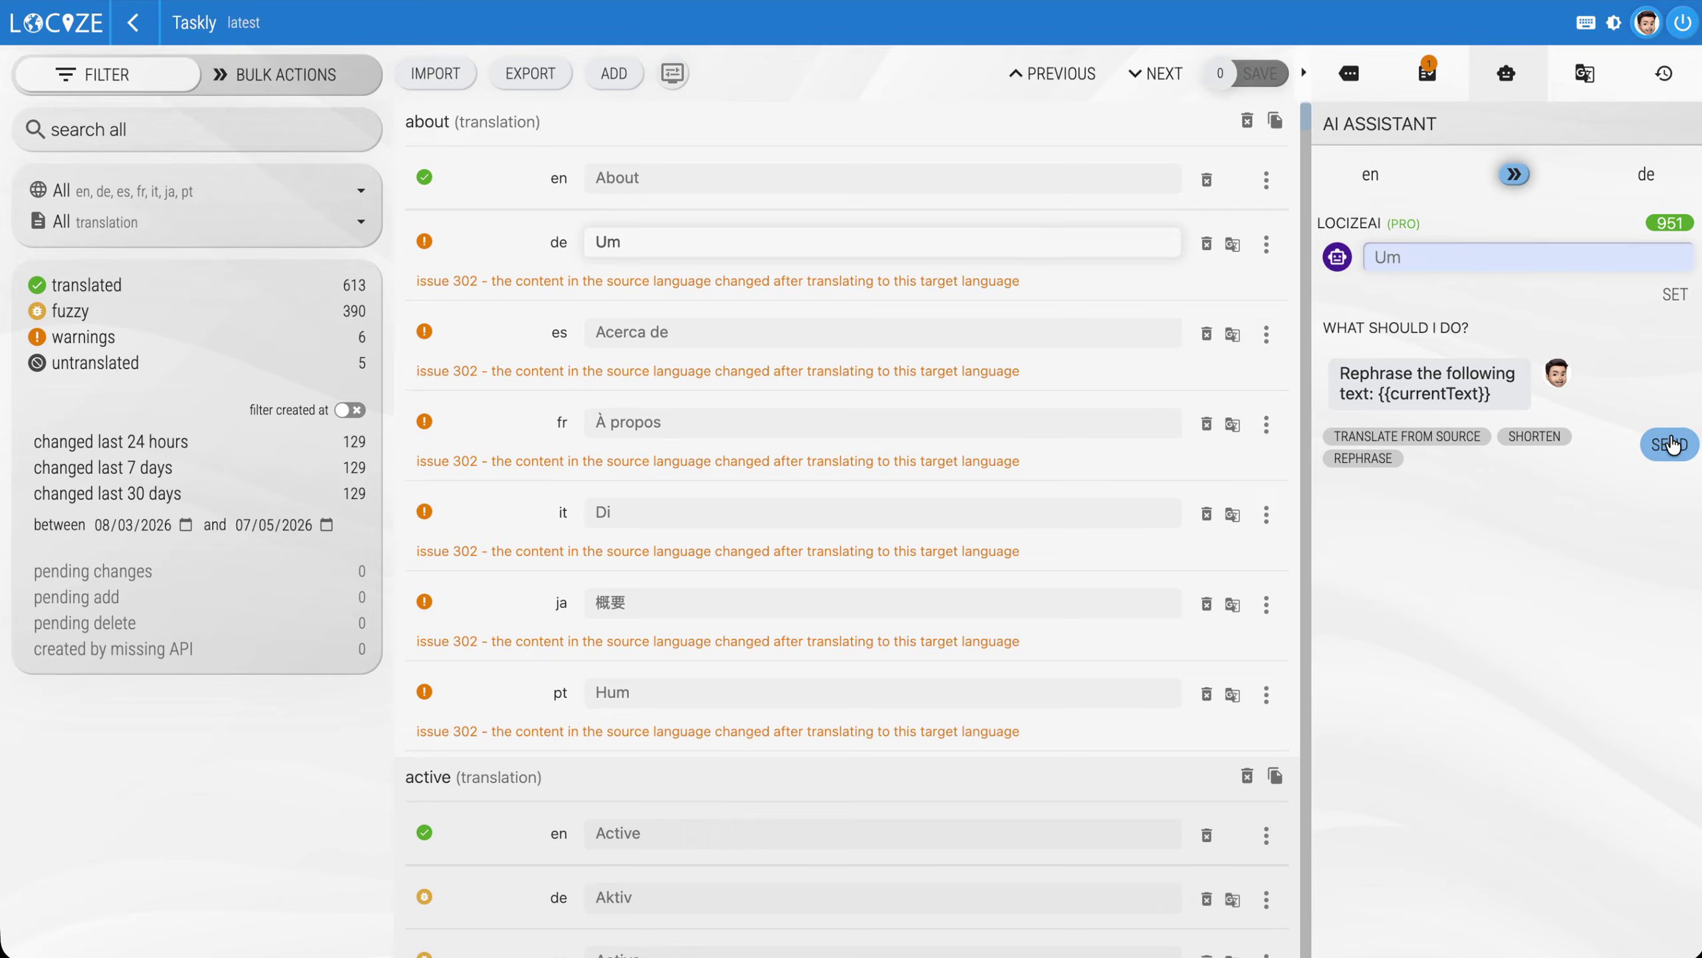
Examine the consistency checks, translation memory and machine translation suggestions for the German "about" text
{"action": "scroll", "coordinate": [845, 349], "scroll_direction": "down", "scroll_amount": 2}
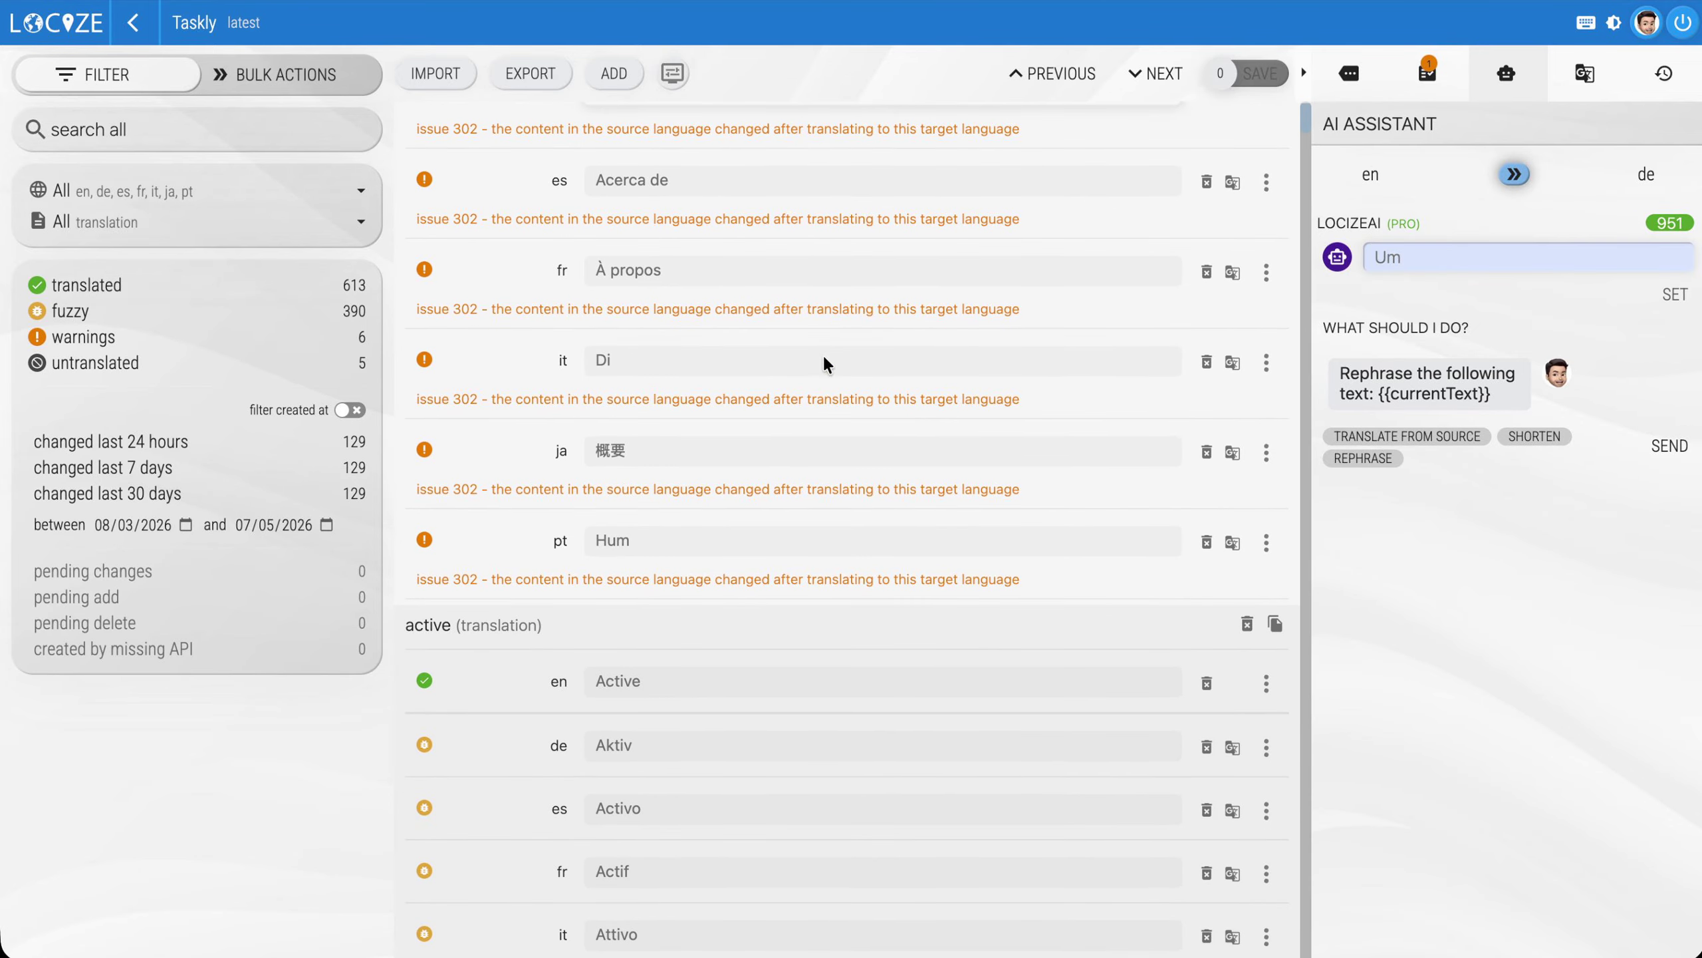
{"action": "left_click", "coordinate": [1428, 84]}
{"action": "left_click", "coordinate": [1595, 84]}
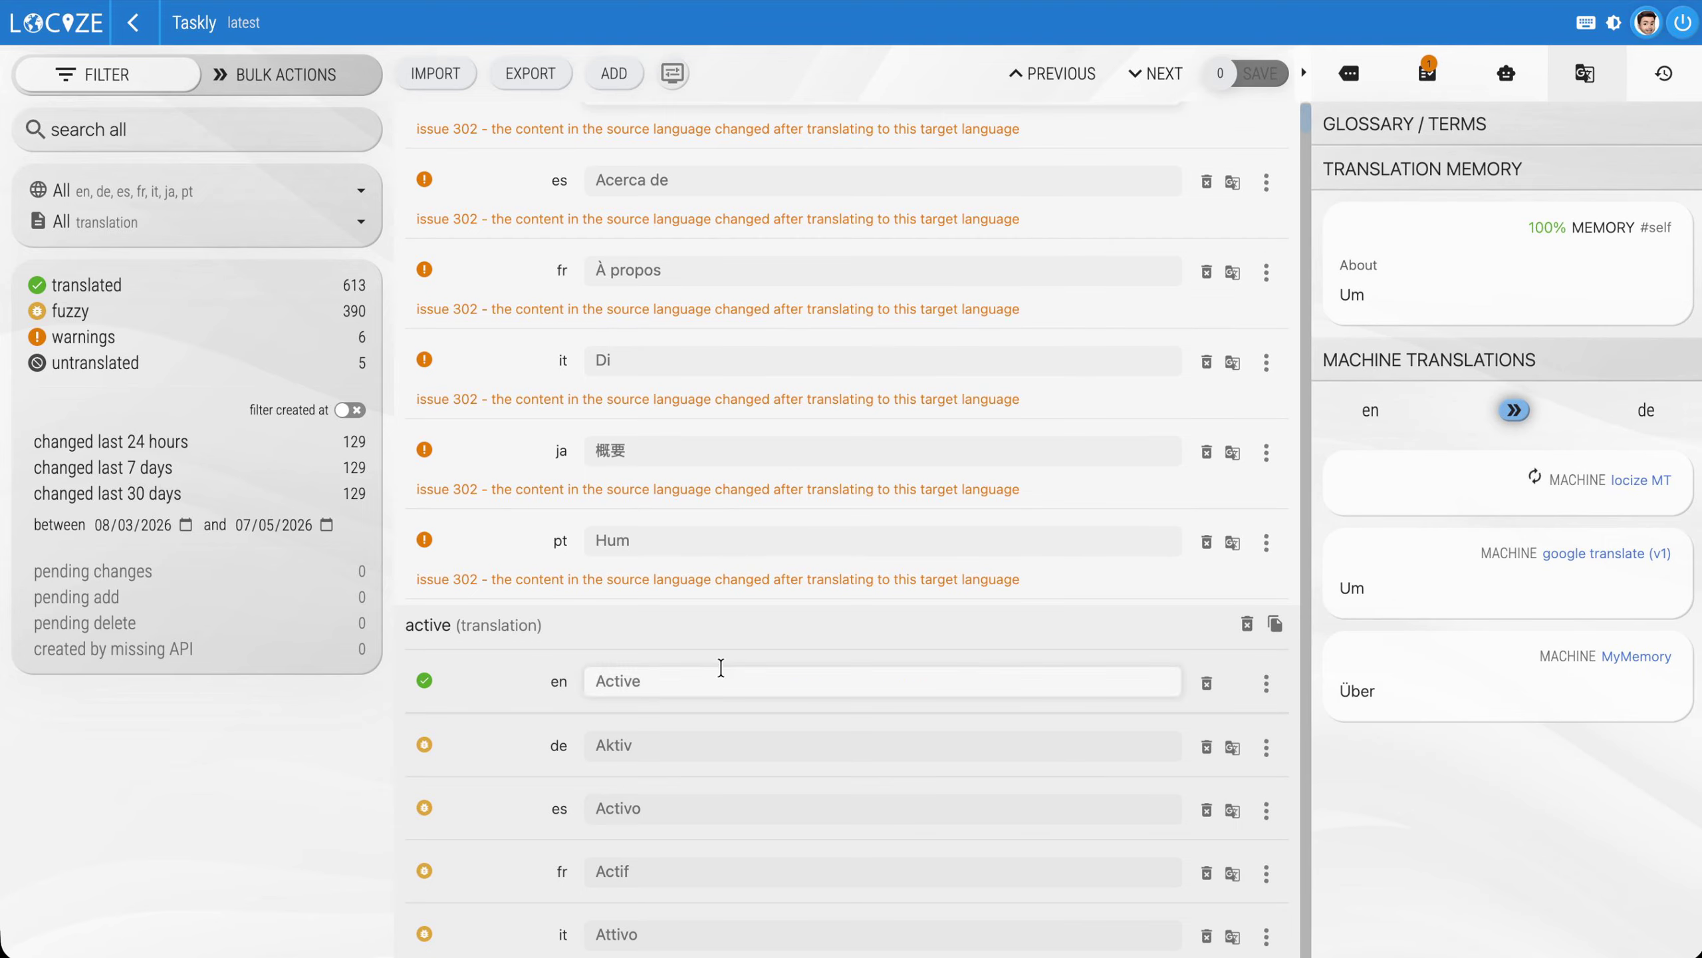
View the segment history of the German "active" text and rerun all its consistency checks
{"action": "left_click", "coordinate": [737, 772]}
{"action": "left_click", "coordinate": [1665, 73]}
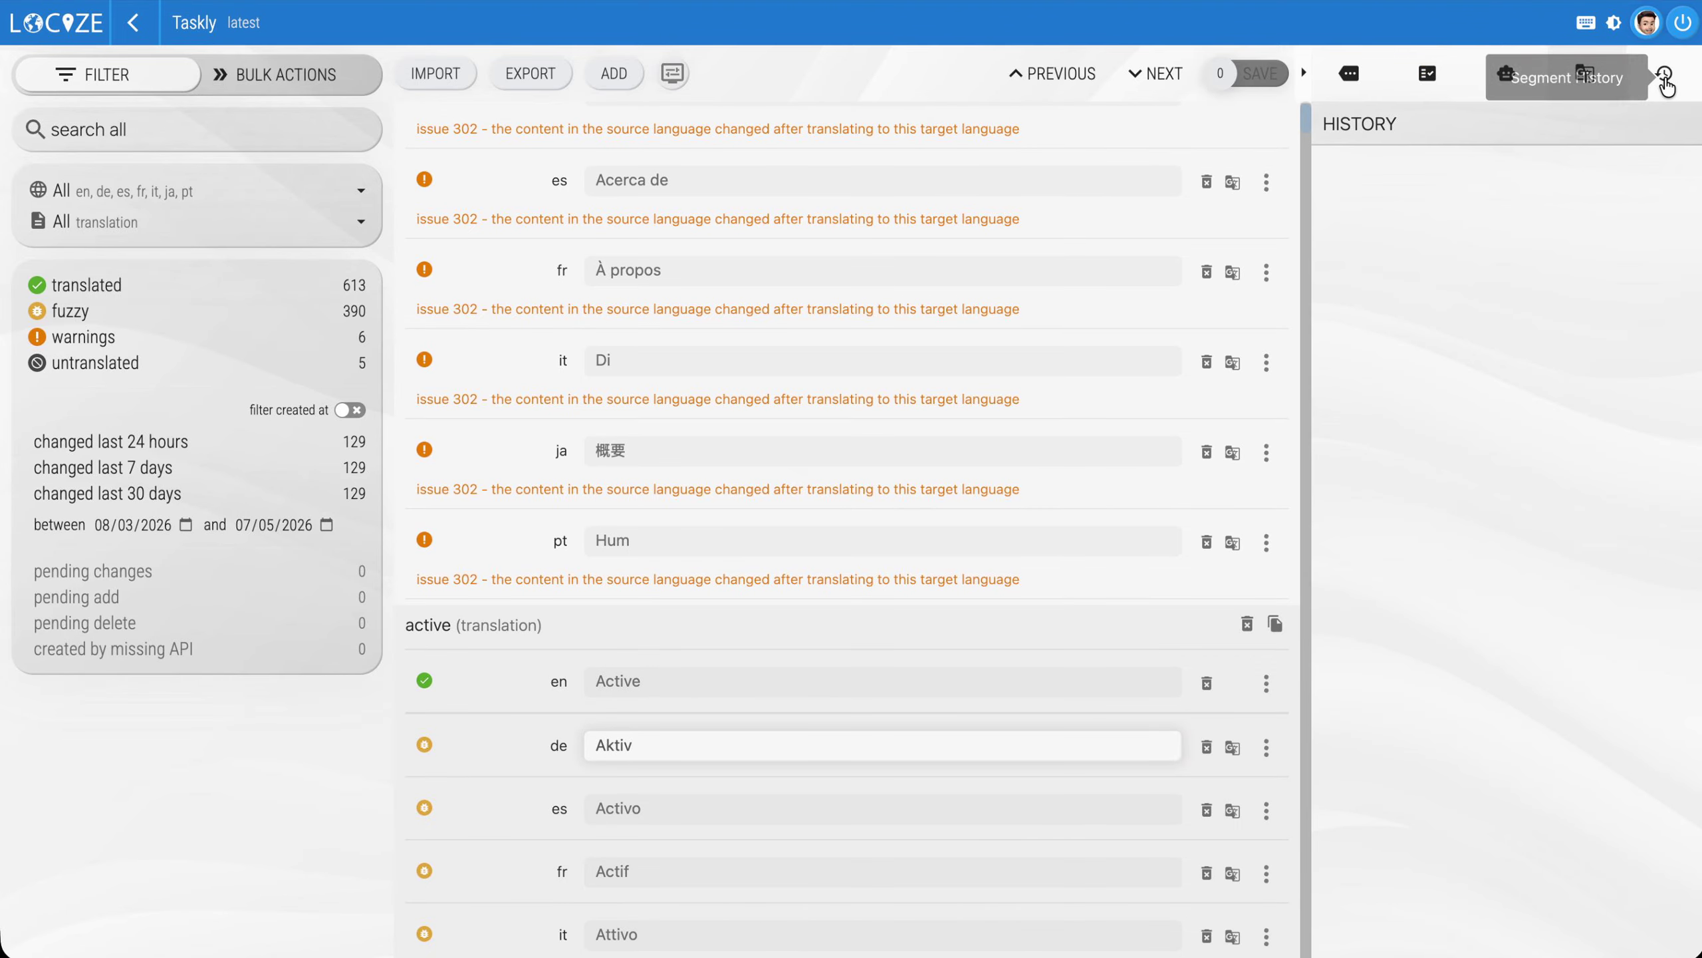
{"action": "left_click", "coordinate": [1427, 73]}
{"action": "left_click", "coordinate": [1643, 168]}
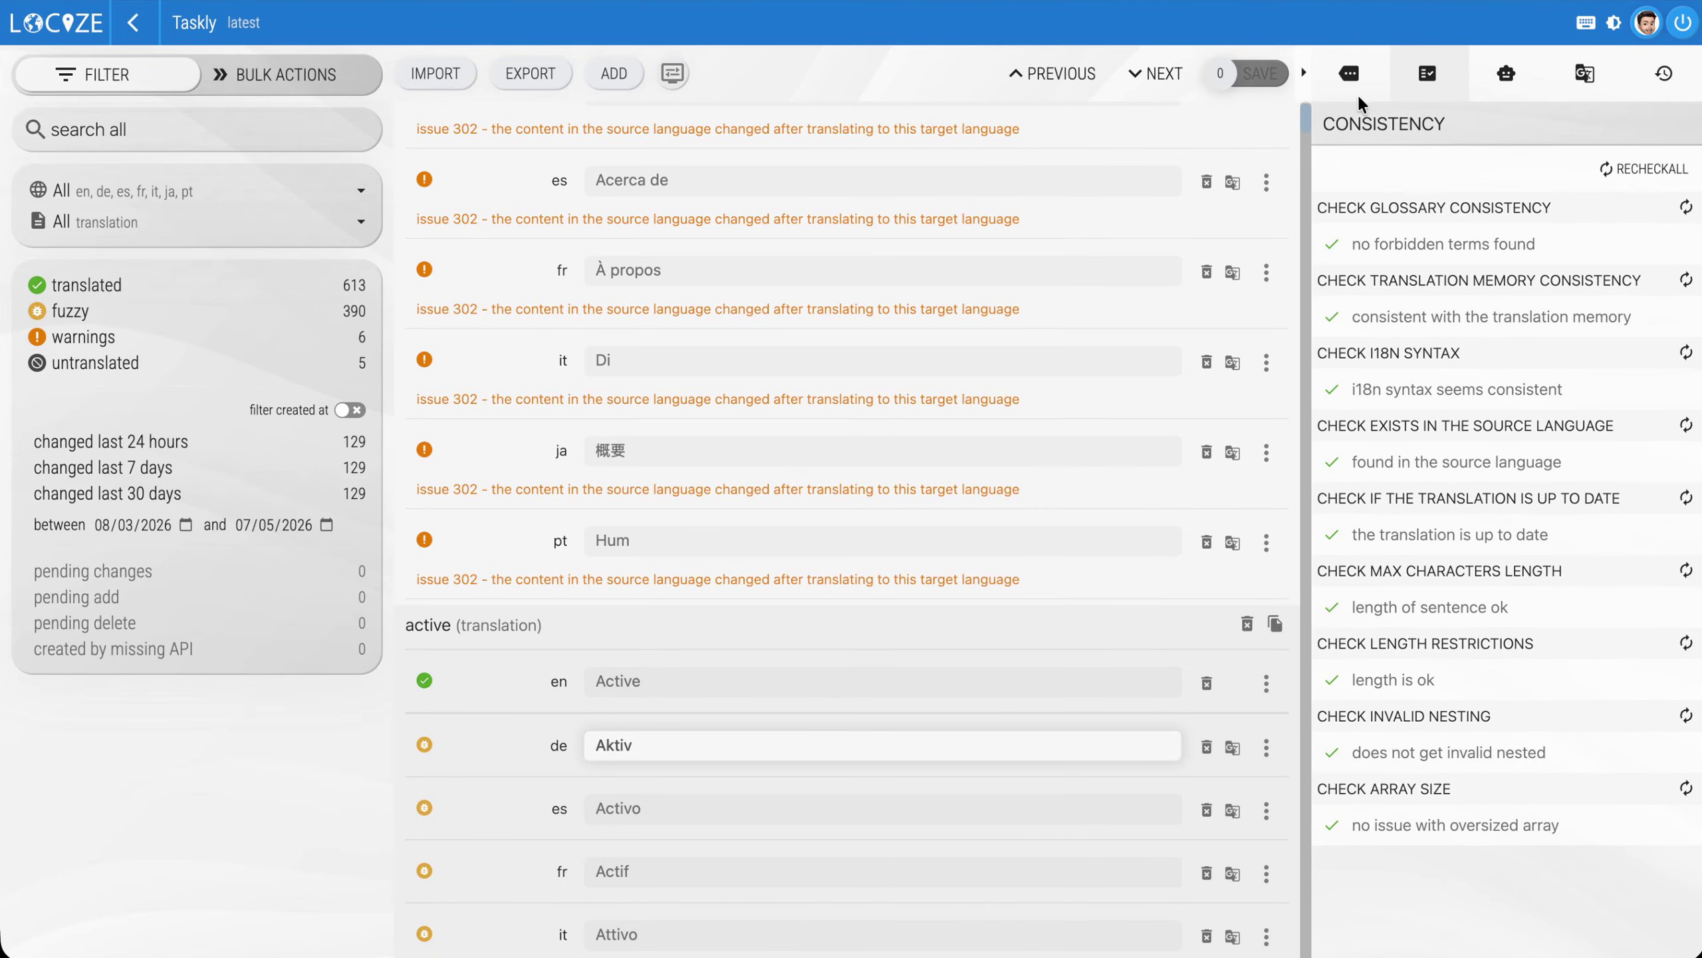
View the context and character limit of the German "active" text, and the bulk actions for AI translation, review and bulk delete
{"action": "left_click", "coordinate": [1350, 73]}
{"action": "left_click", "coordinate": [1629, 466]}
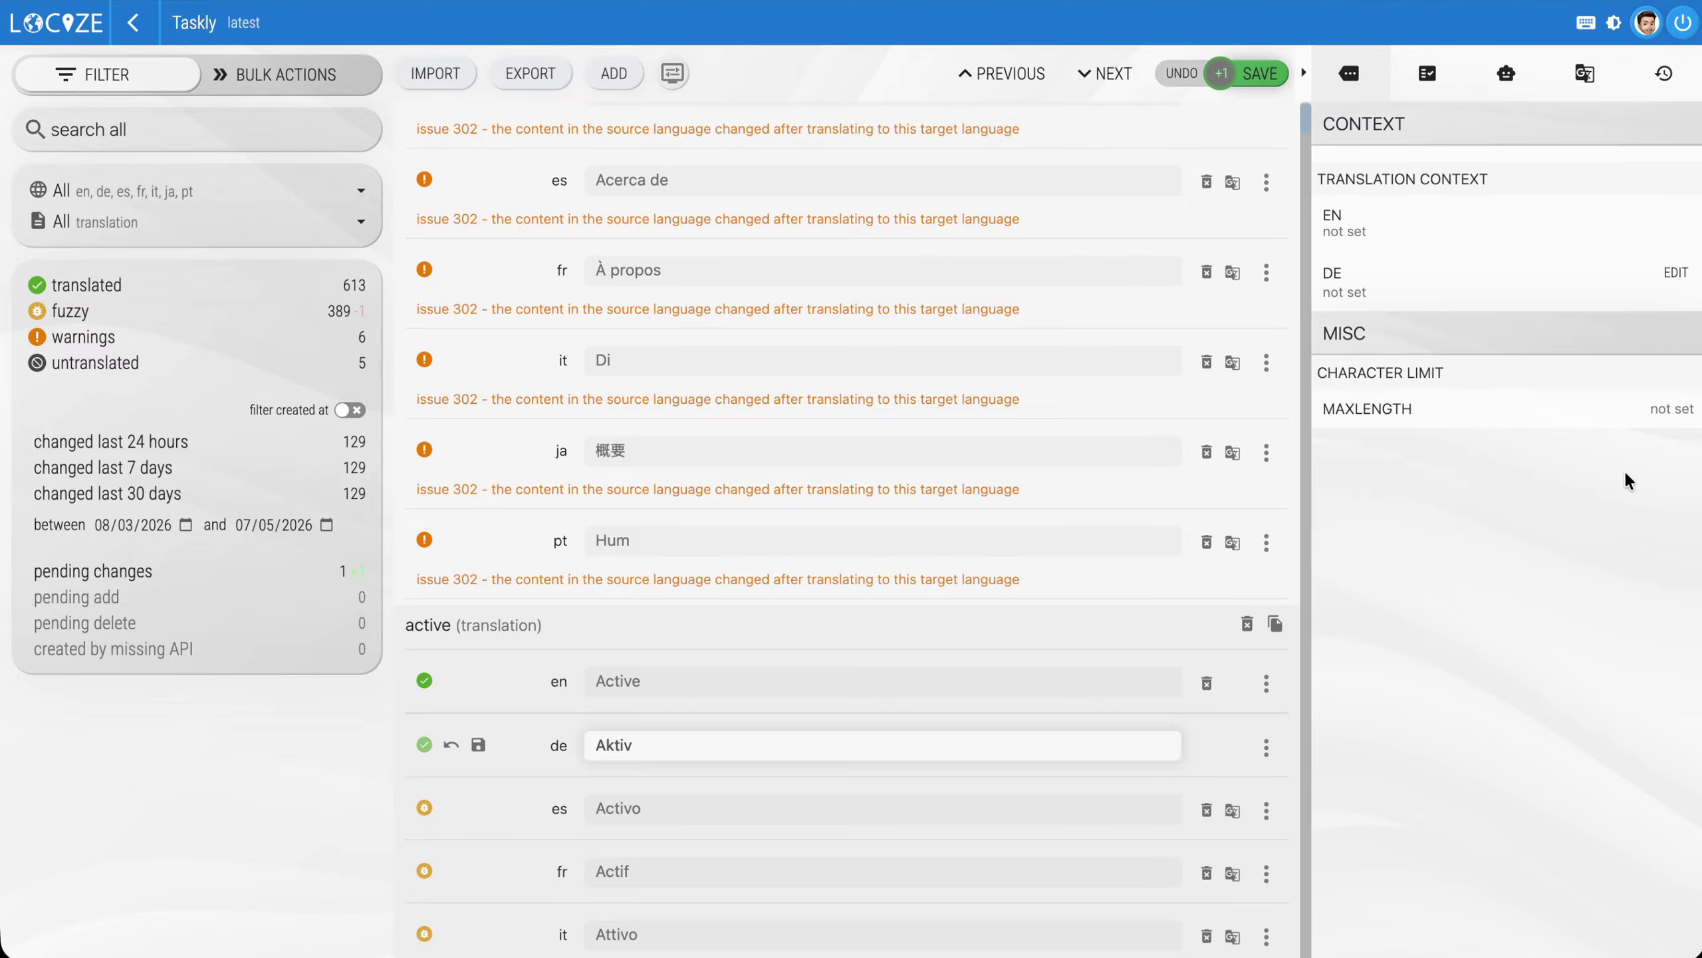
{"action": "left_click", "coordinate": [281, 75]}
{"action": "left_click", "coordinate": [100, 451]}
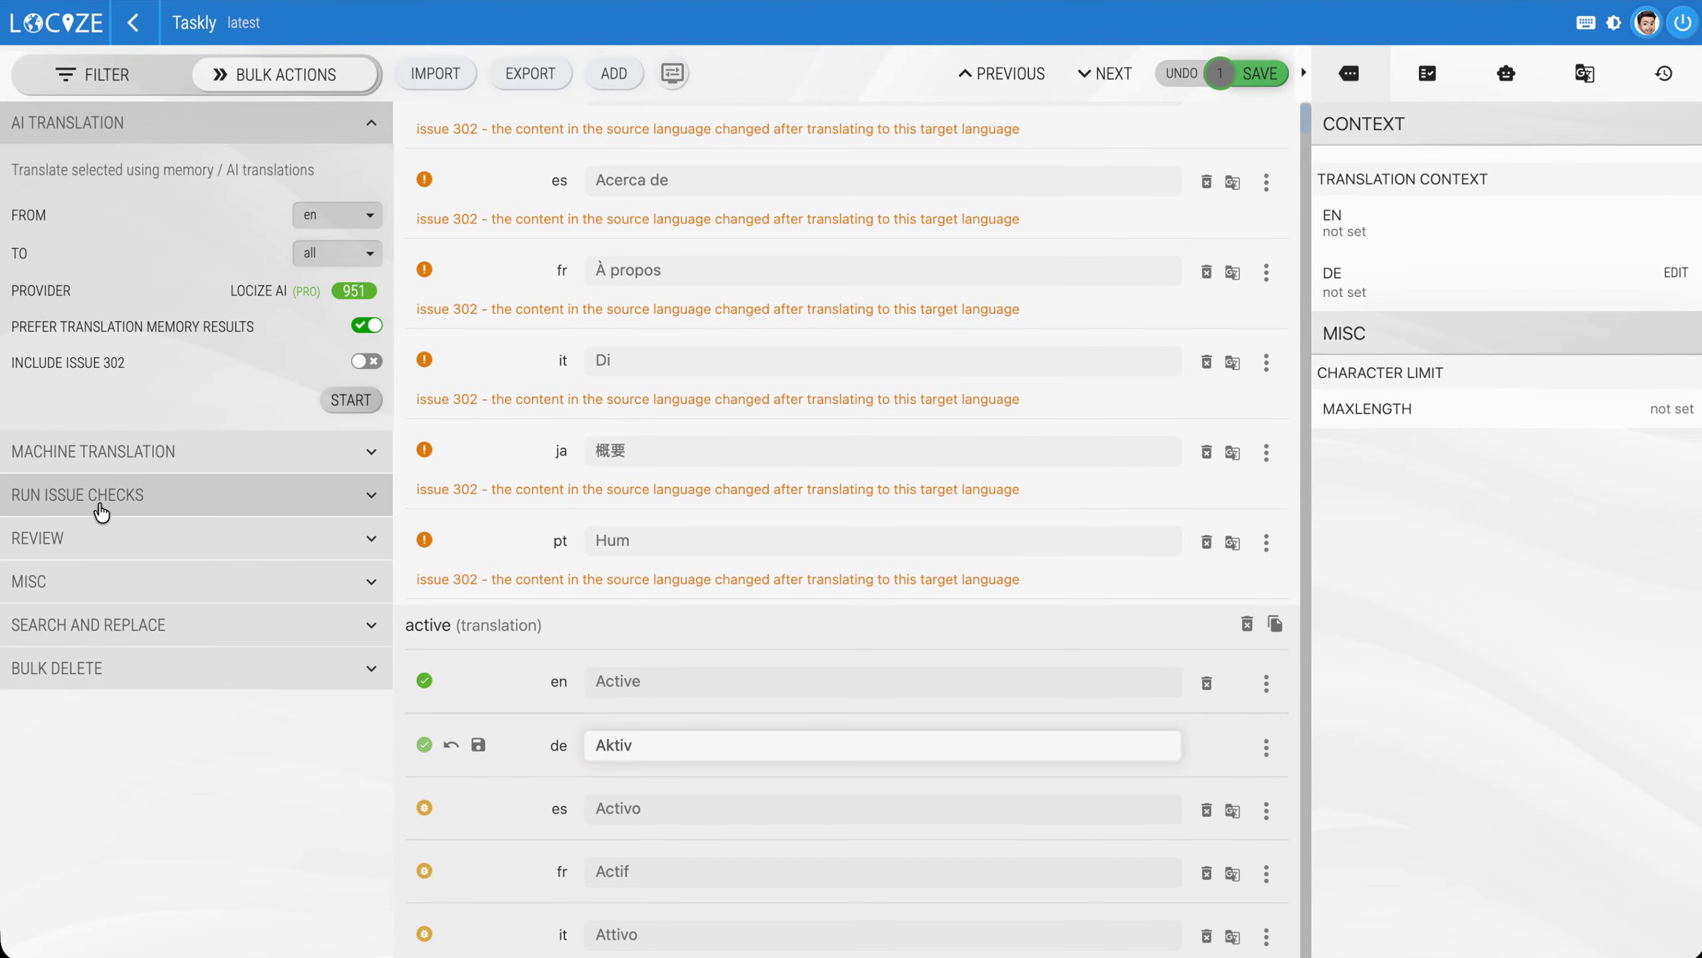
{"action": "left_click", "coordinate": [115, 513]}
{"action": "left_click", "coordinate": [100, 691]}
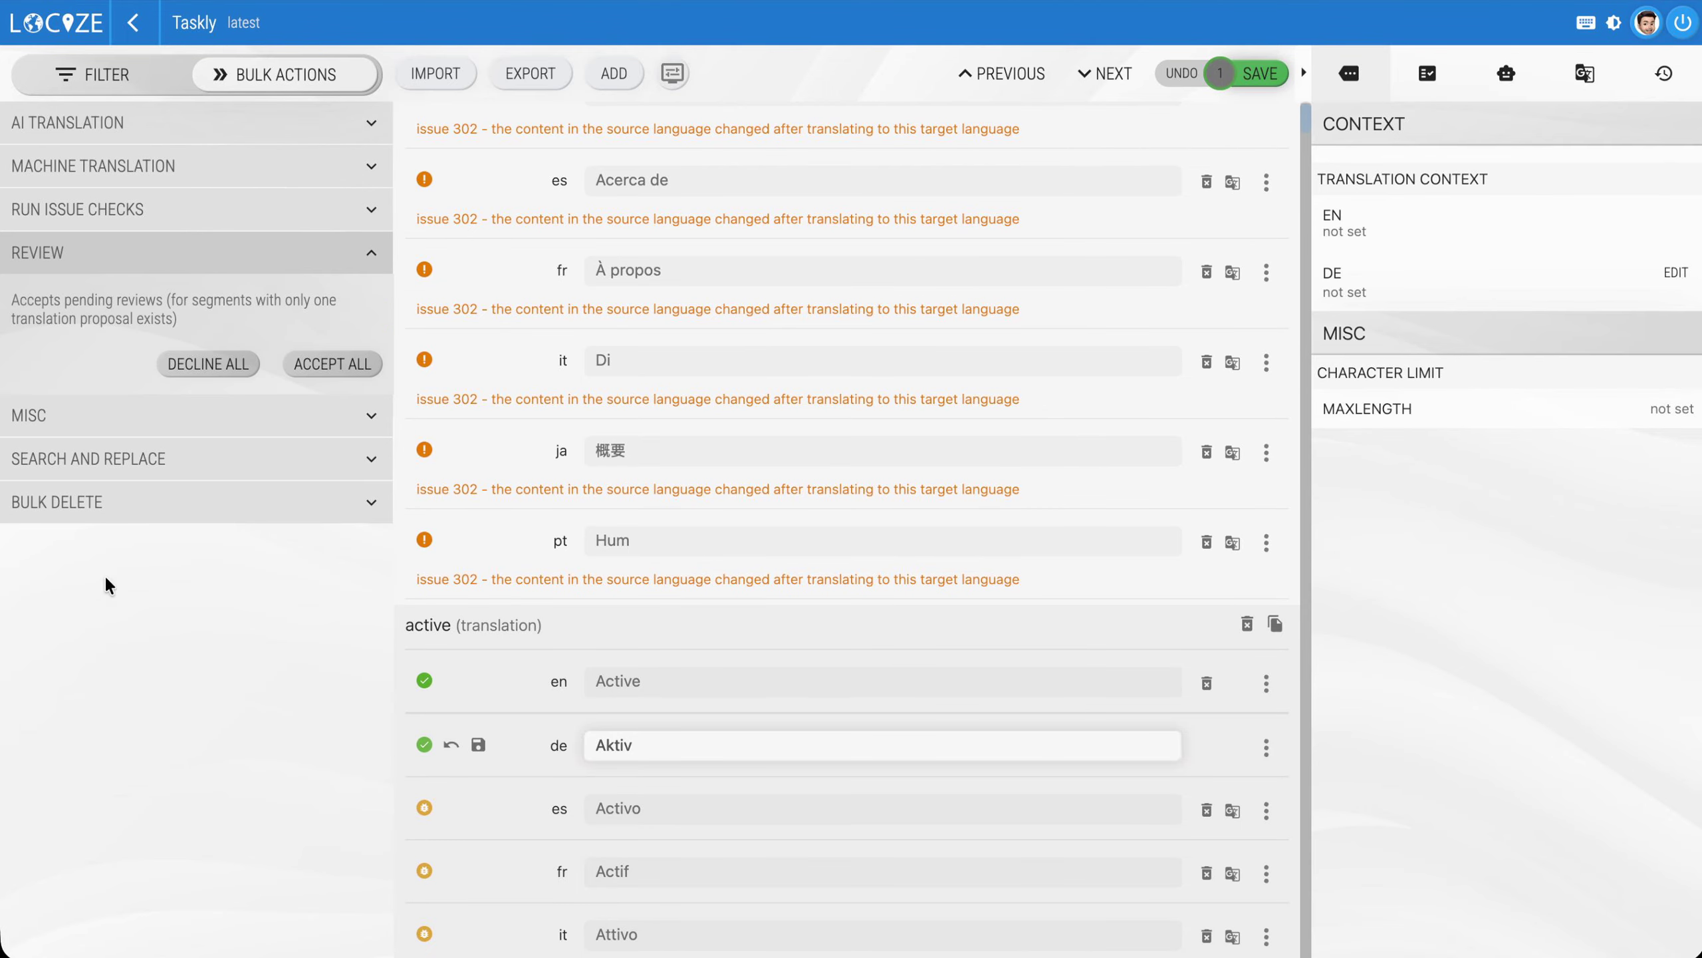
{"action": "left_click", "coordinate": [100, 415]}
{"action": "left_click", "coordinate": [151, 622]}
{"action": "left_click", "coordinate": [184, 522]}
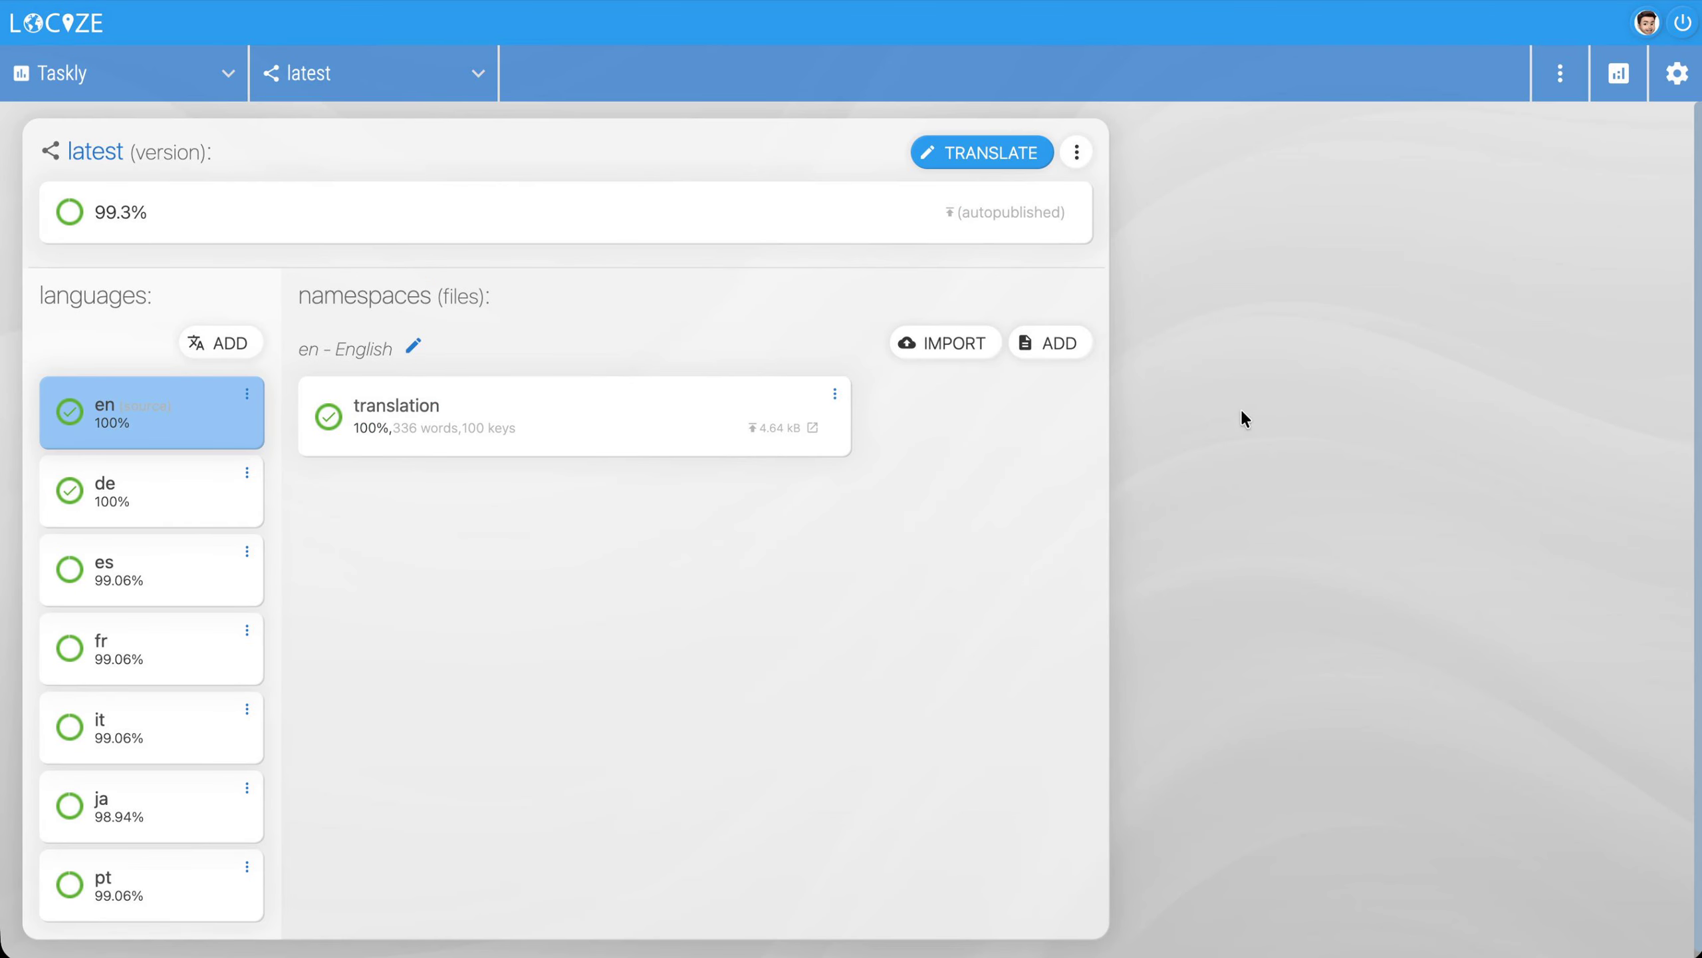
Examine the Taskly project's translation metrics and API metrics charts
{"action": "left_click", "coordinate": [1620, 79]}
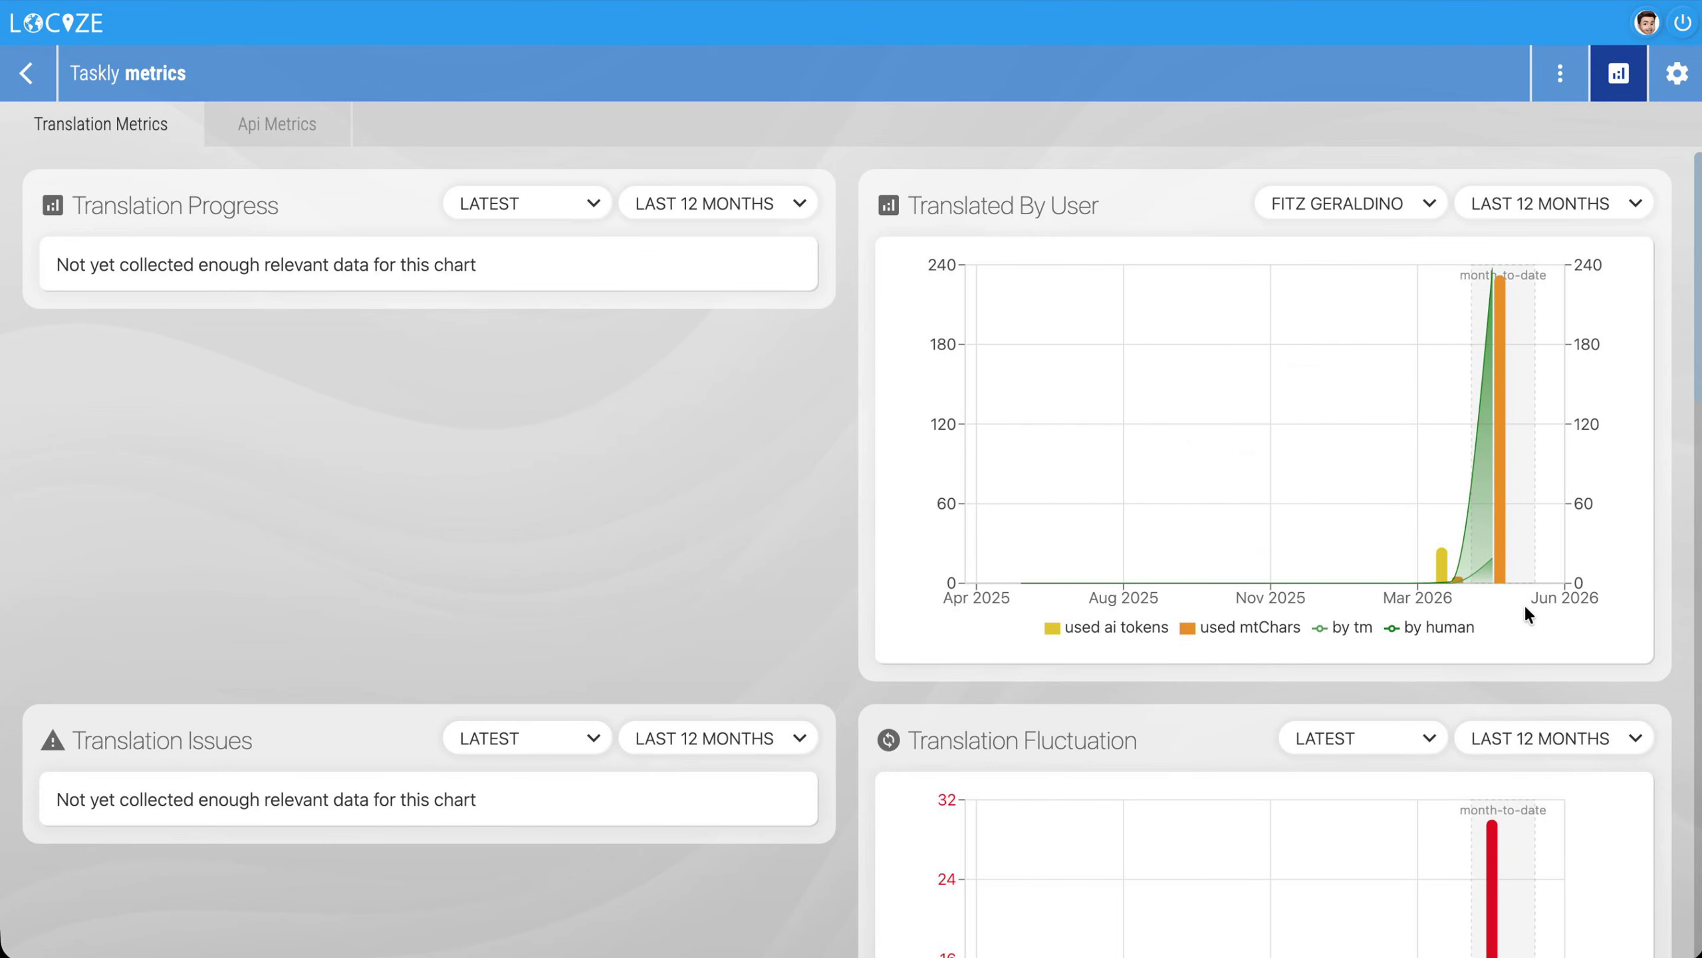
{"action": "scroll", "coordinate": [1525, 607], "scroll_direction": "down", "scroll_amount": 3}
{"action": "scroll", "coordinate": [1524, 605], "scroll_direction": "down", "scroll_amount": 10}
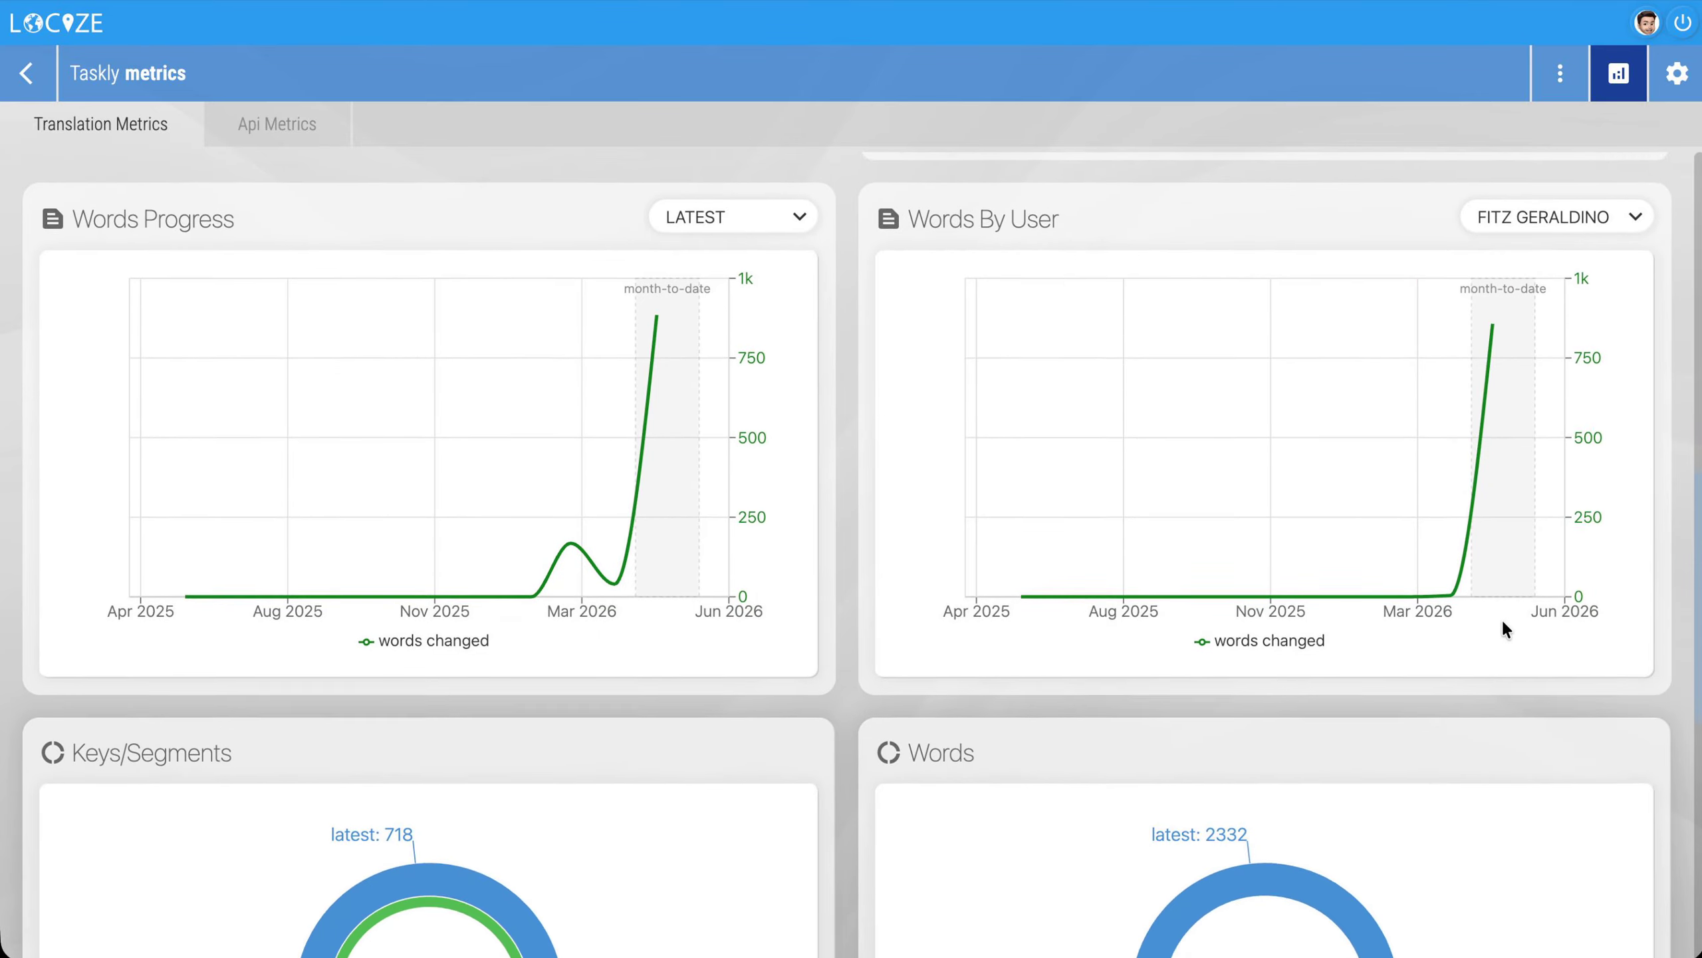
{"action": "scroll", "coordinate": [1502, 618], "scroll_direction": "down", "scroll_amount": 5}
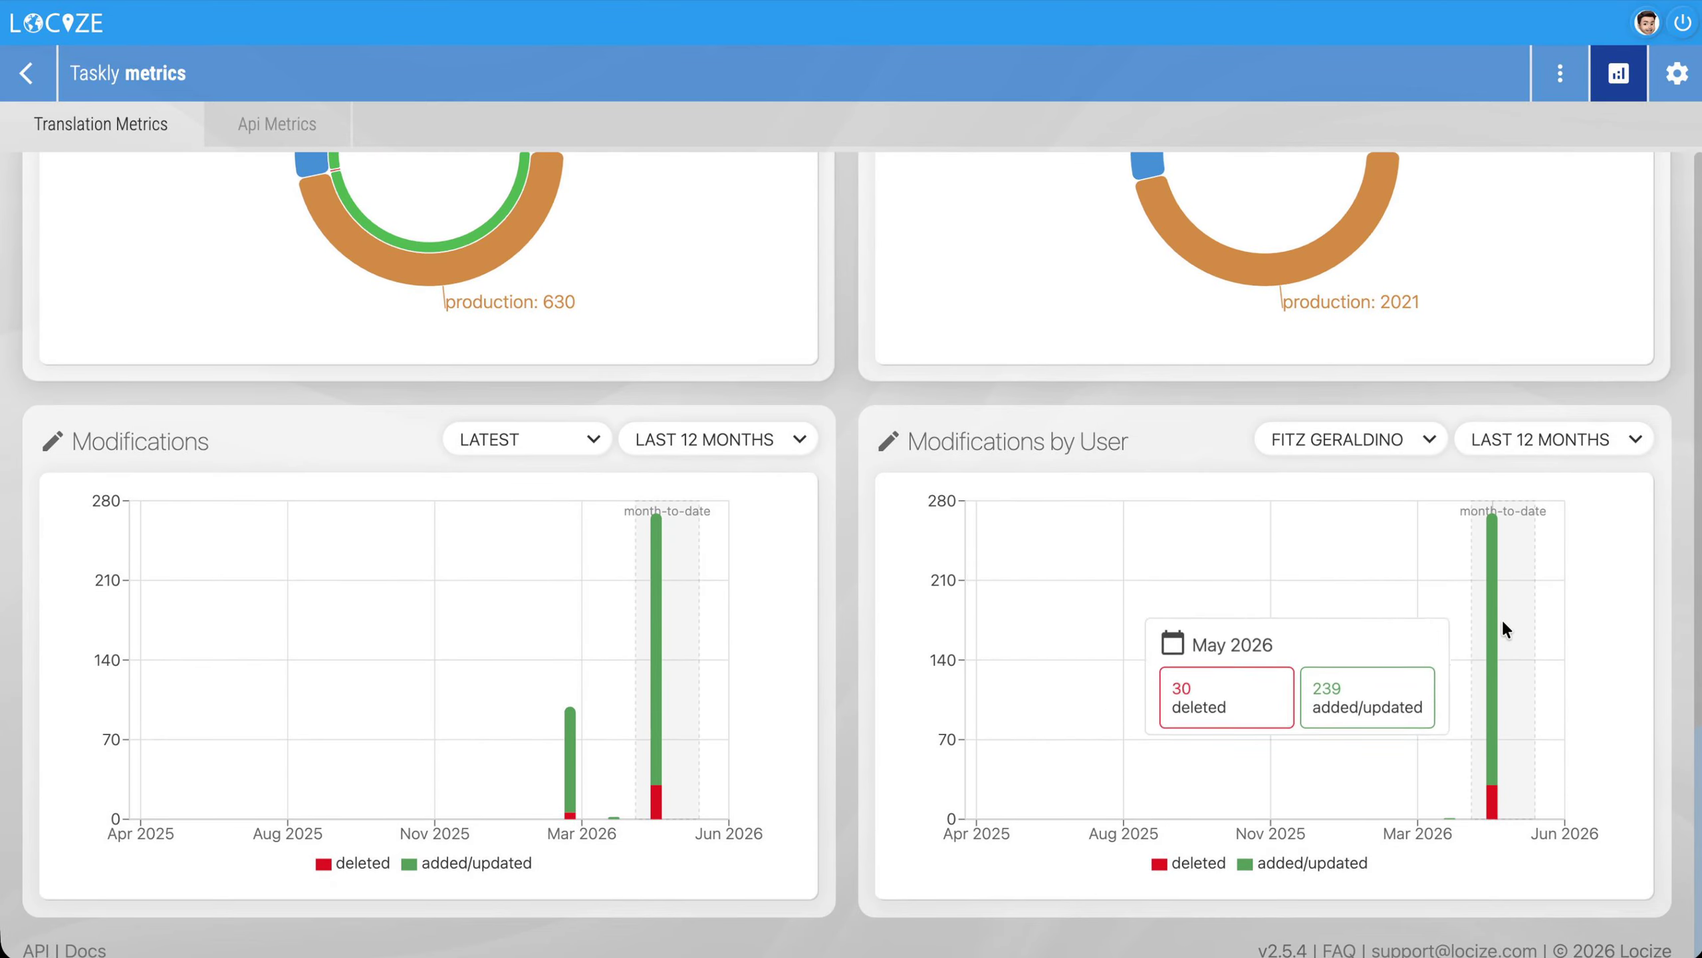
{"action": "scroll", "coordinate": [1502, 618], "scroll_direction": "up", "scroll_amount": 15}
{"action": "left_click", "coordinate": [275, 125]}
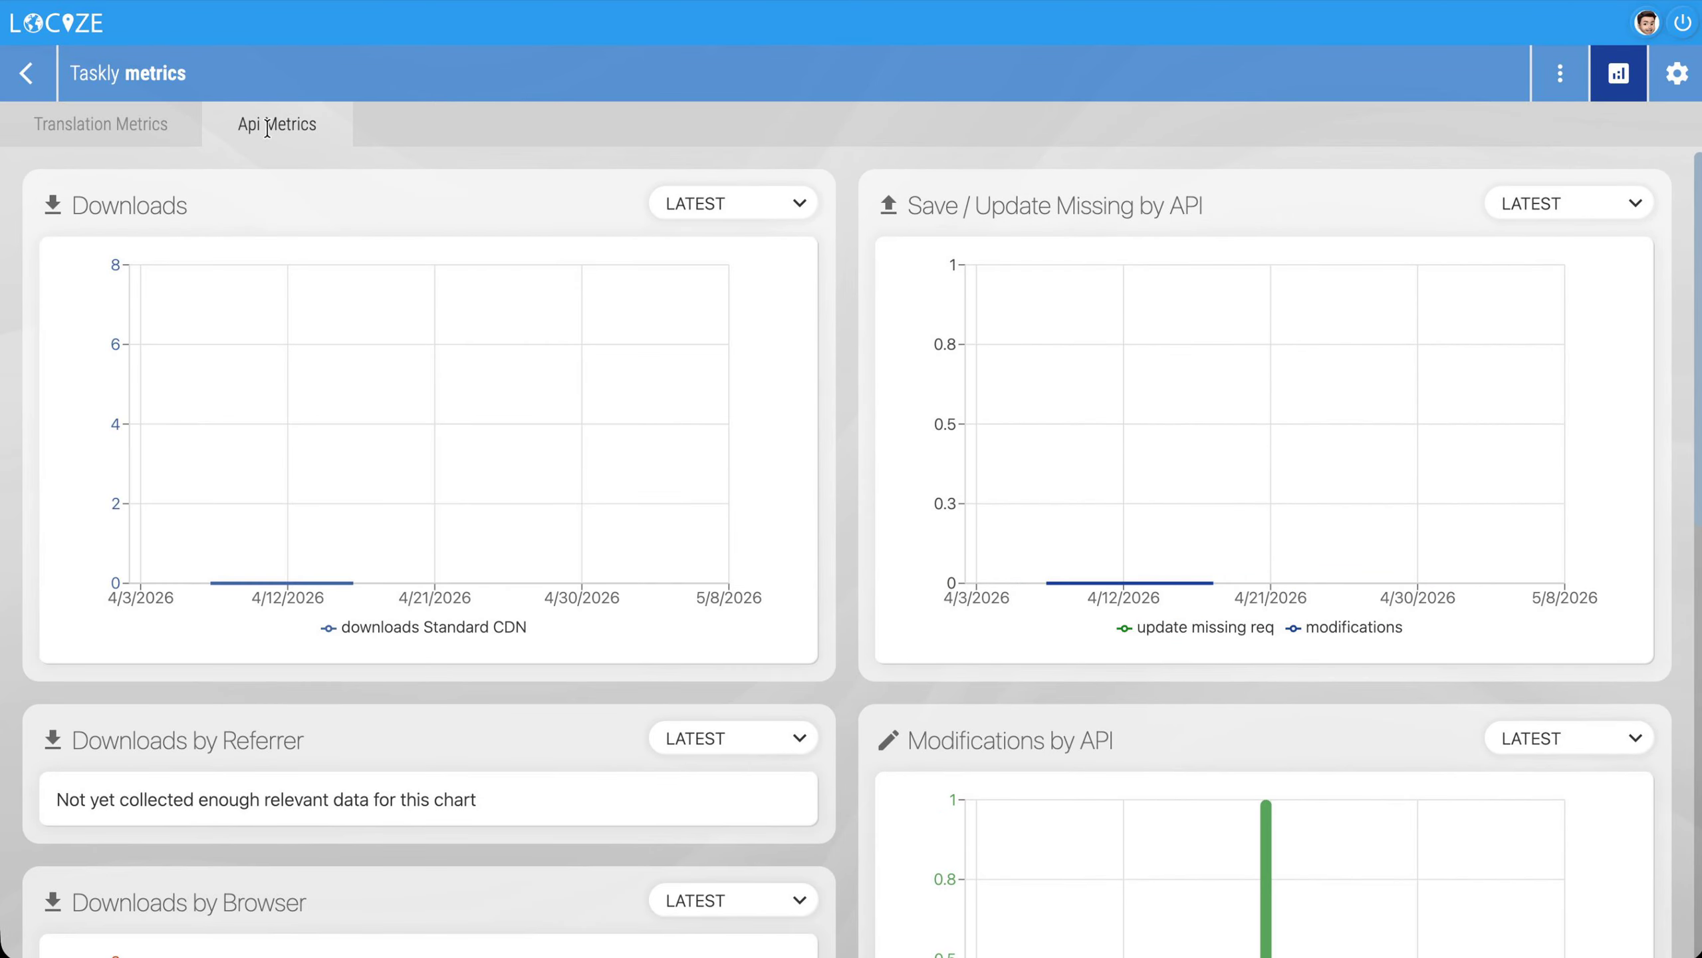
{"action": "scroll", "coordinate": [647, 654], "scroll_direction": "down", "scroll_amount": 10}
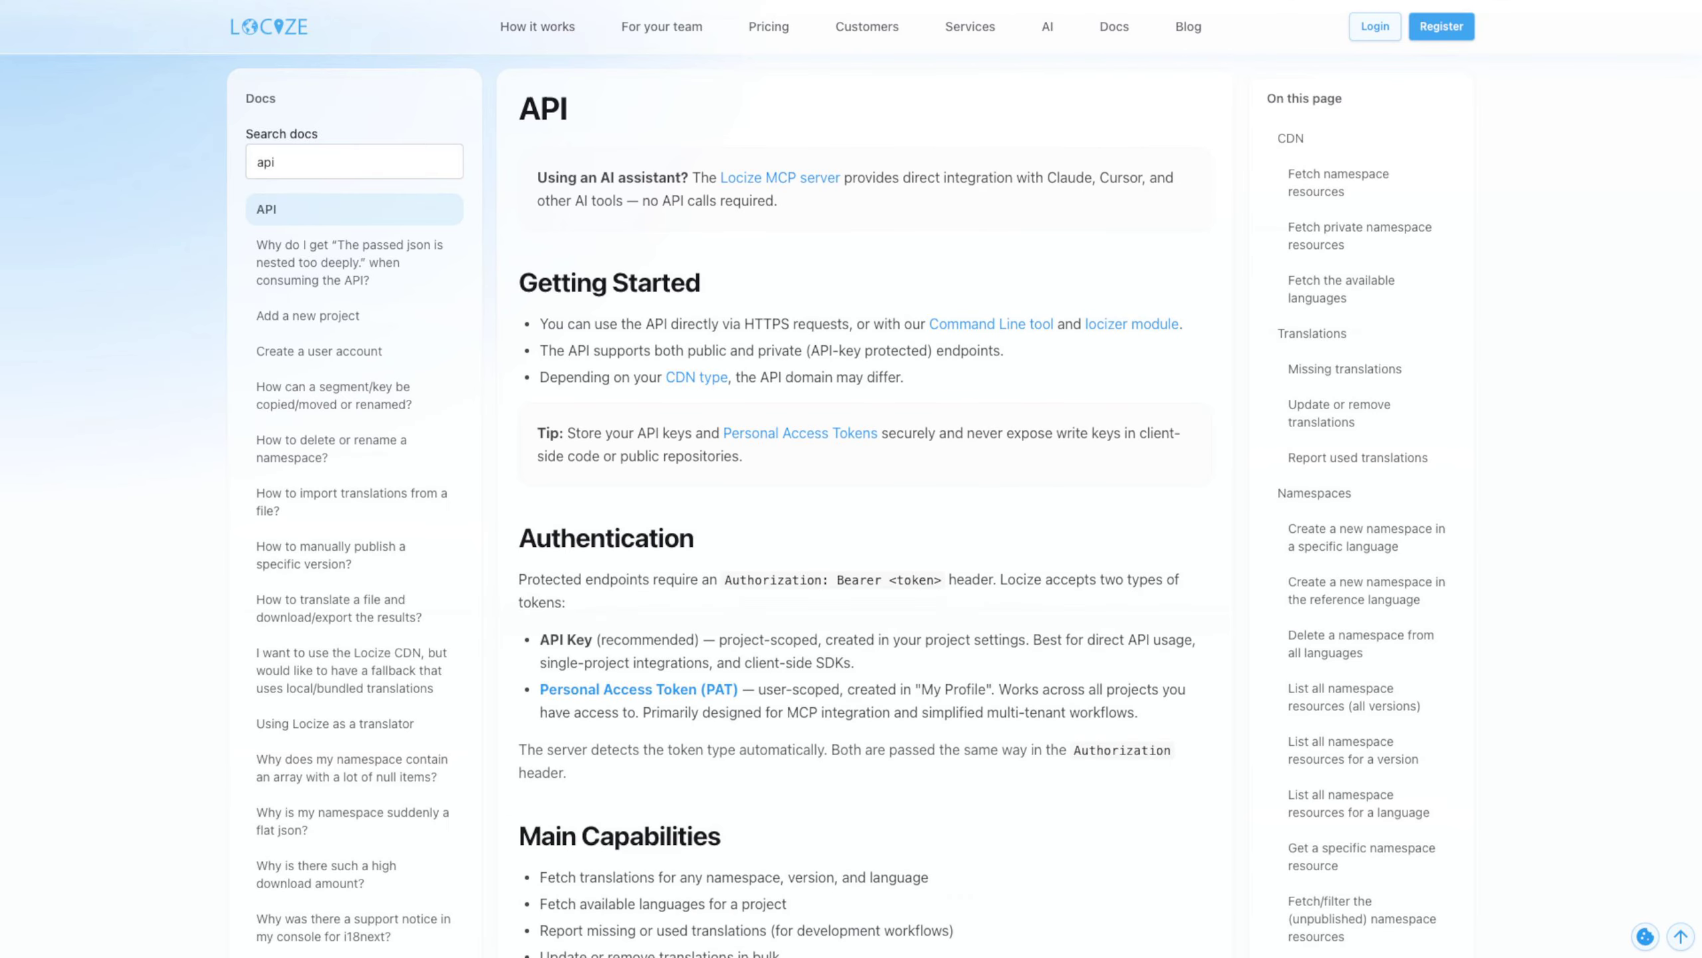
Browse the API documentation's endpoint explorer and open the try-out section of the "Fetch namespace resources" endpoint
{"action": "scroll", "coordinate": [851, 479], "scroll_direction": "down", "scroll_amount": 15}
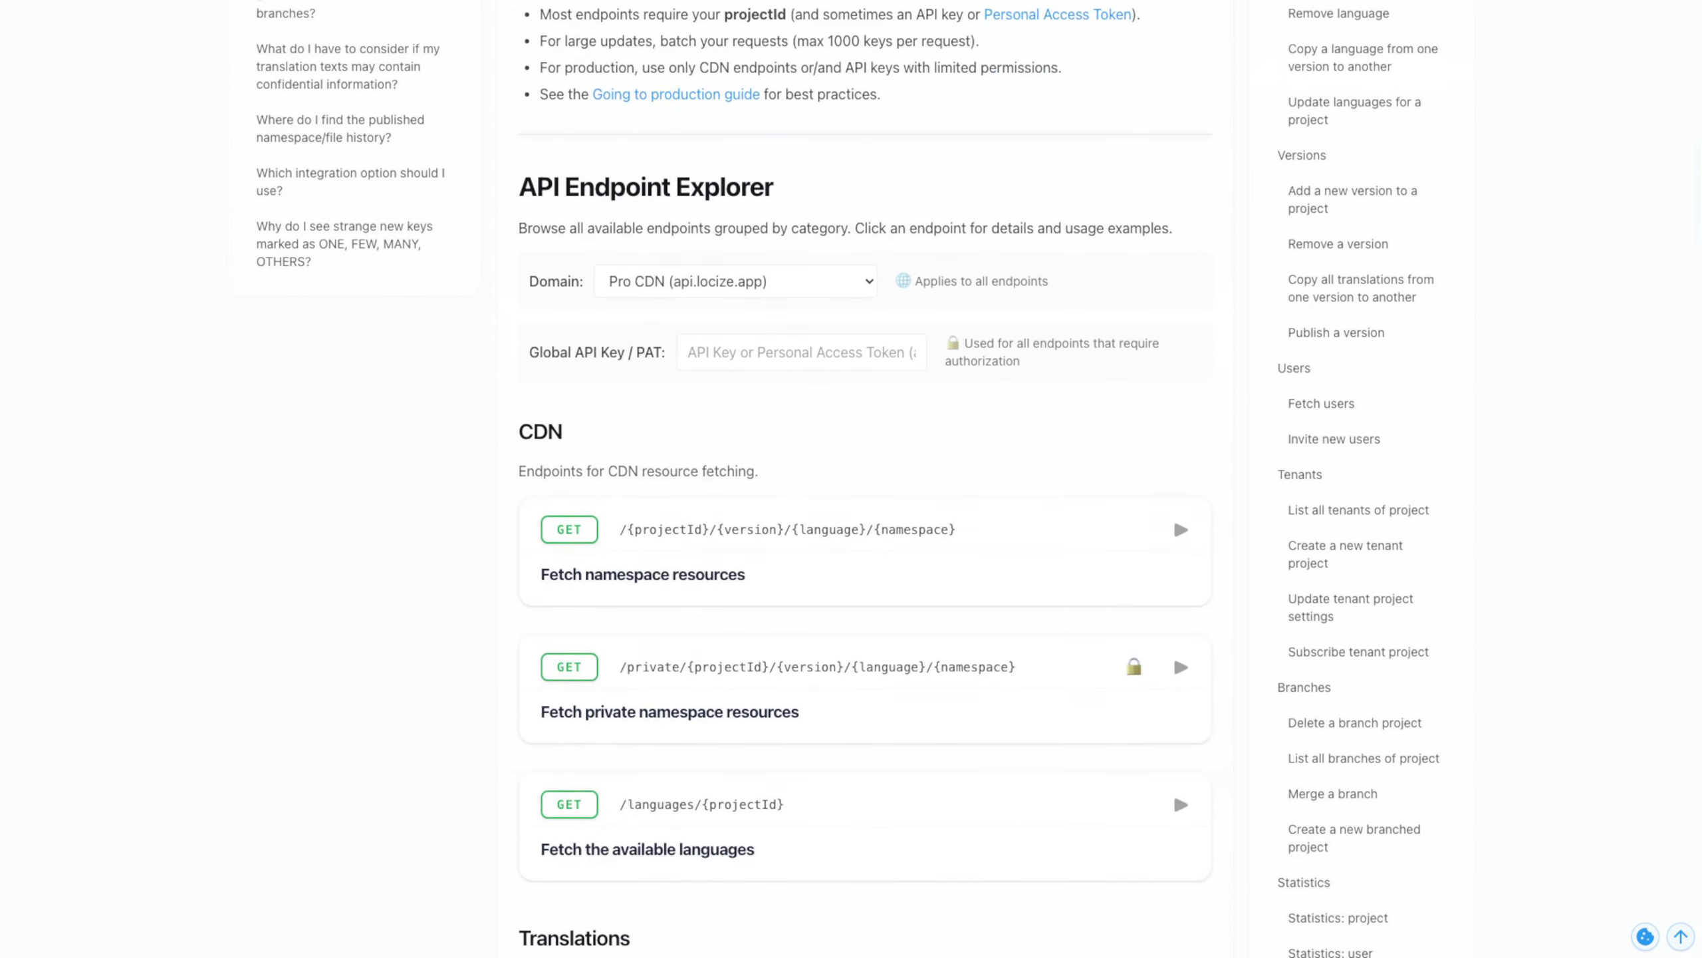
{"action": "scroll", "coordinate": [852, 479], "scroll_direction": "down", "scroll_amount": 18}
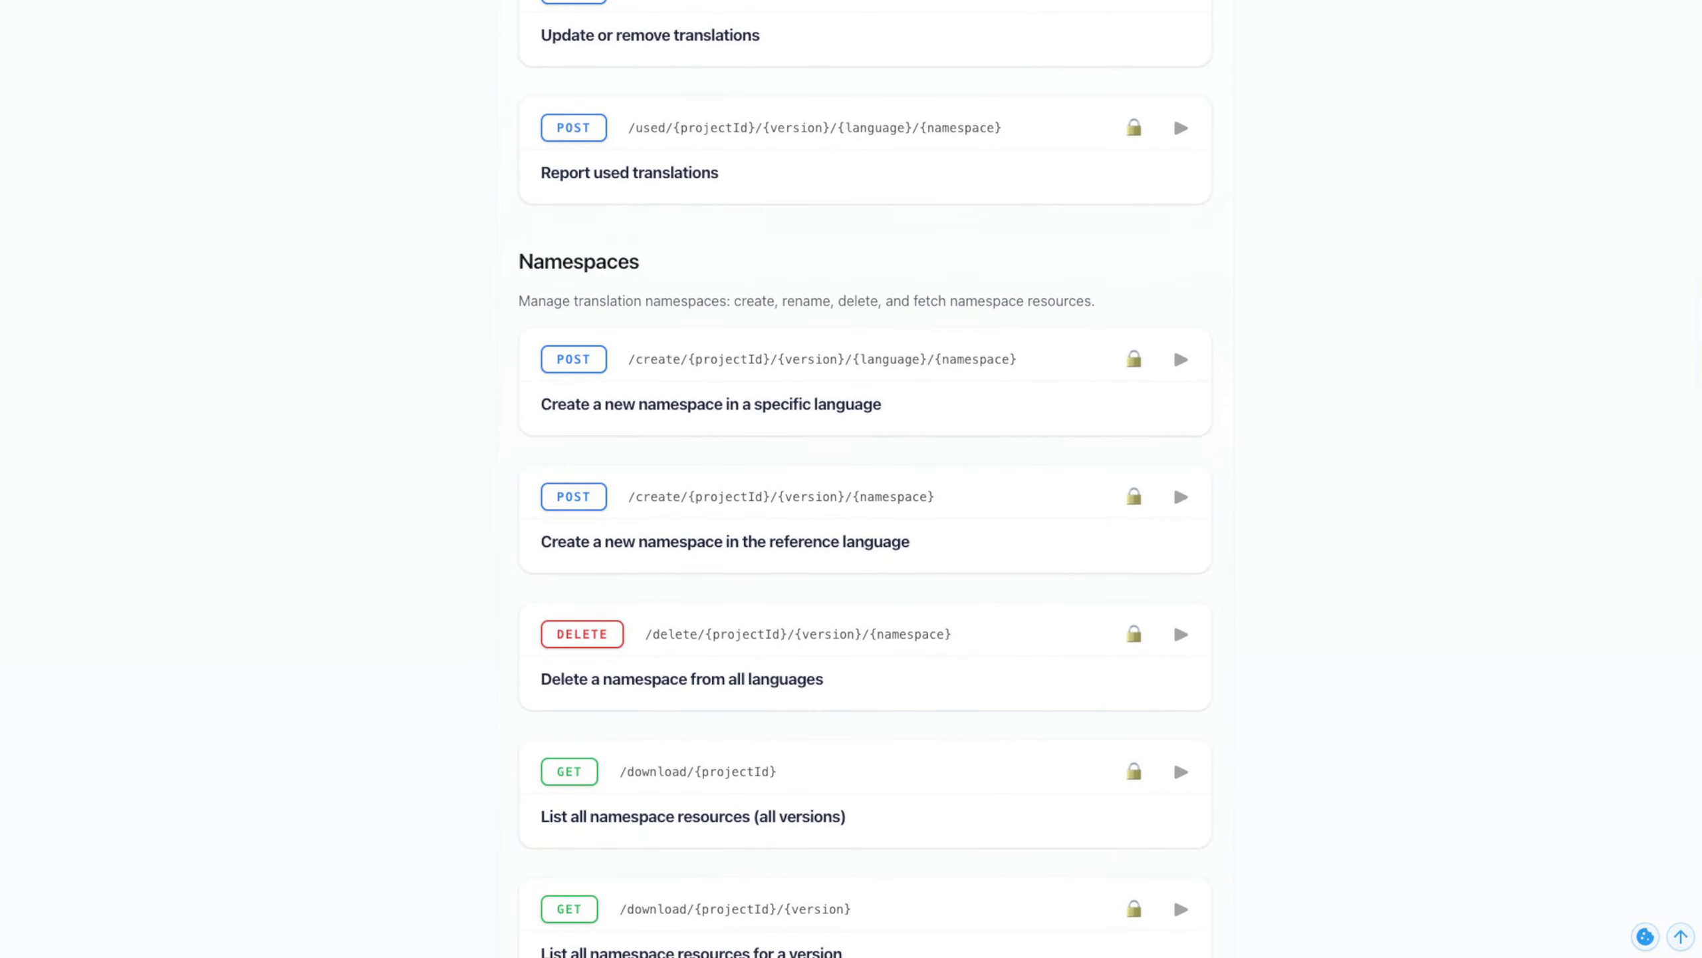
{"action": "scroll", "coordinate": [851, 478], "scroll_direction": "down", "scroll_amount": 3}
{"action": "scroll", "coordinate": [851, 479], "scroll_direction": "up", "scroll_amount": 20}
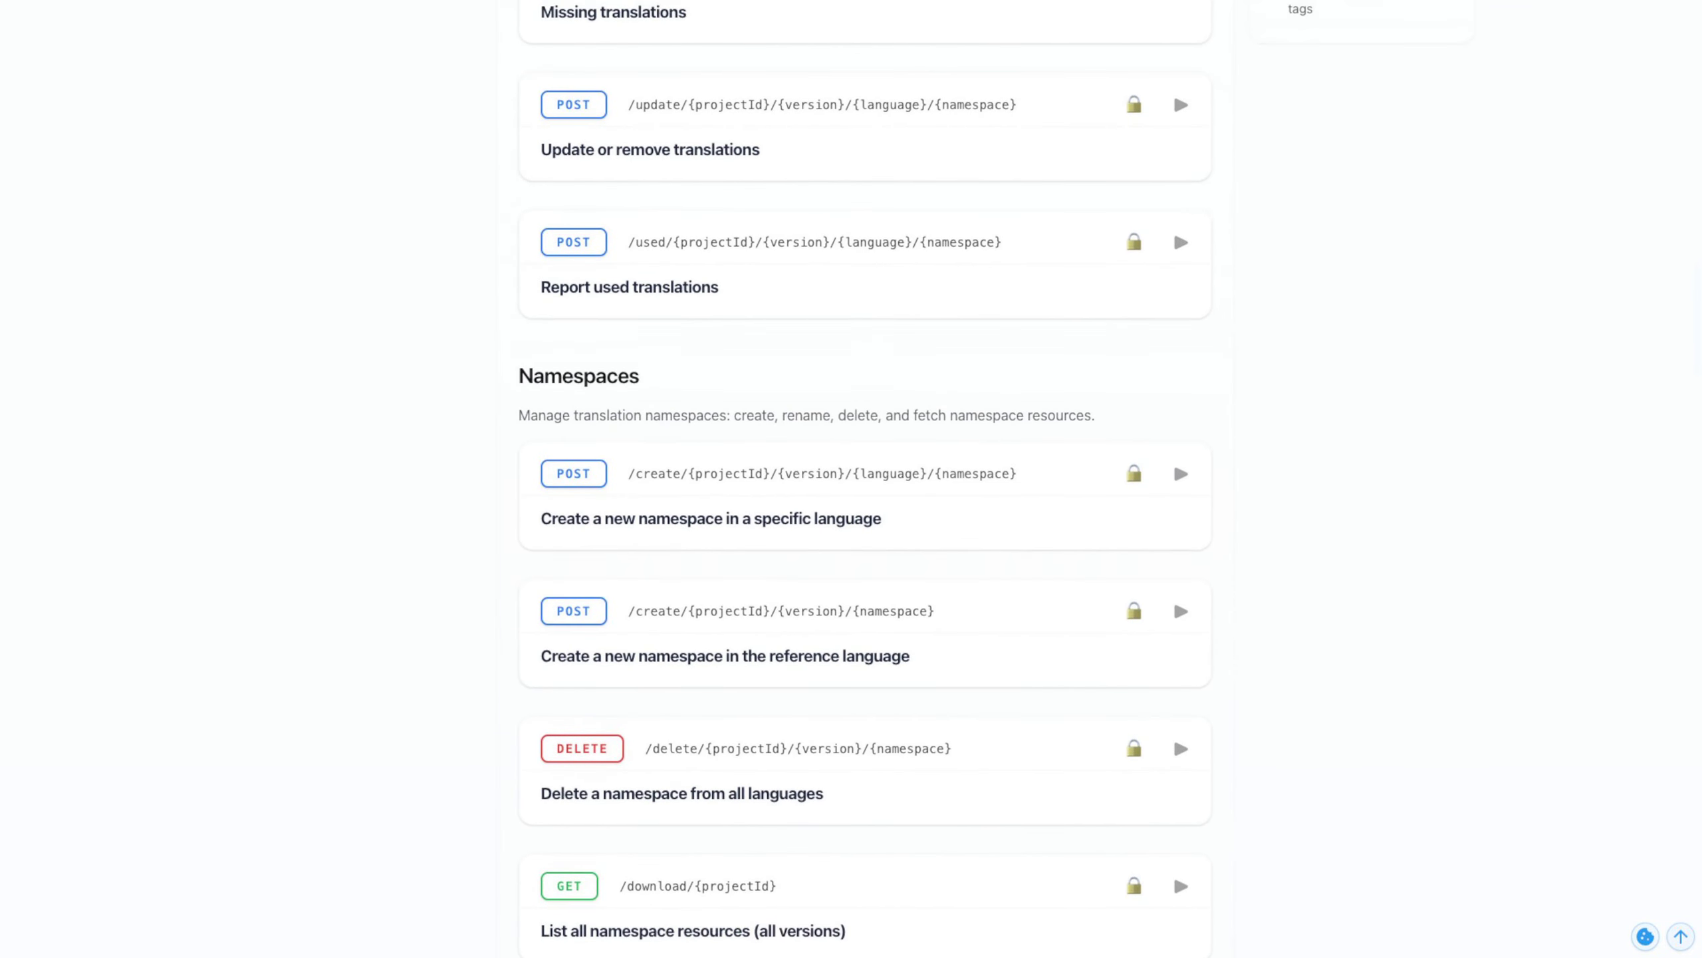
{"action": "scroll", "coordinate": [851, 479], "scroll_direction": "up", "scroll_amount": 18}
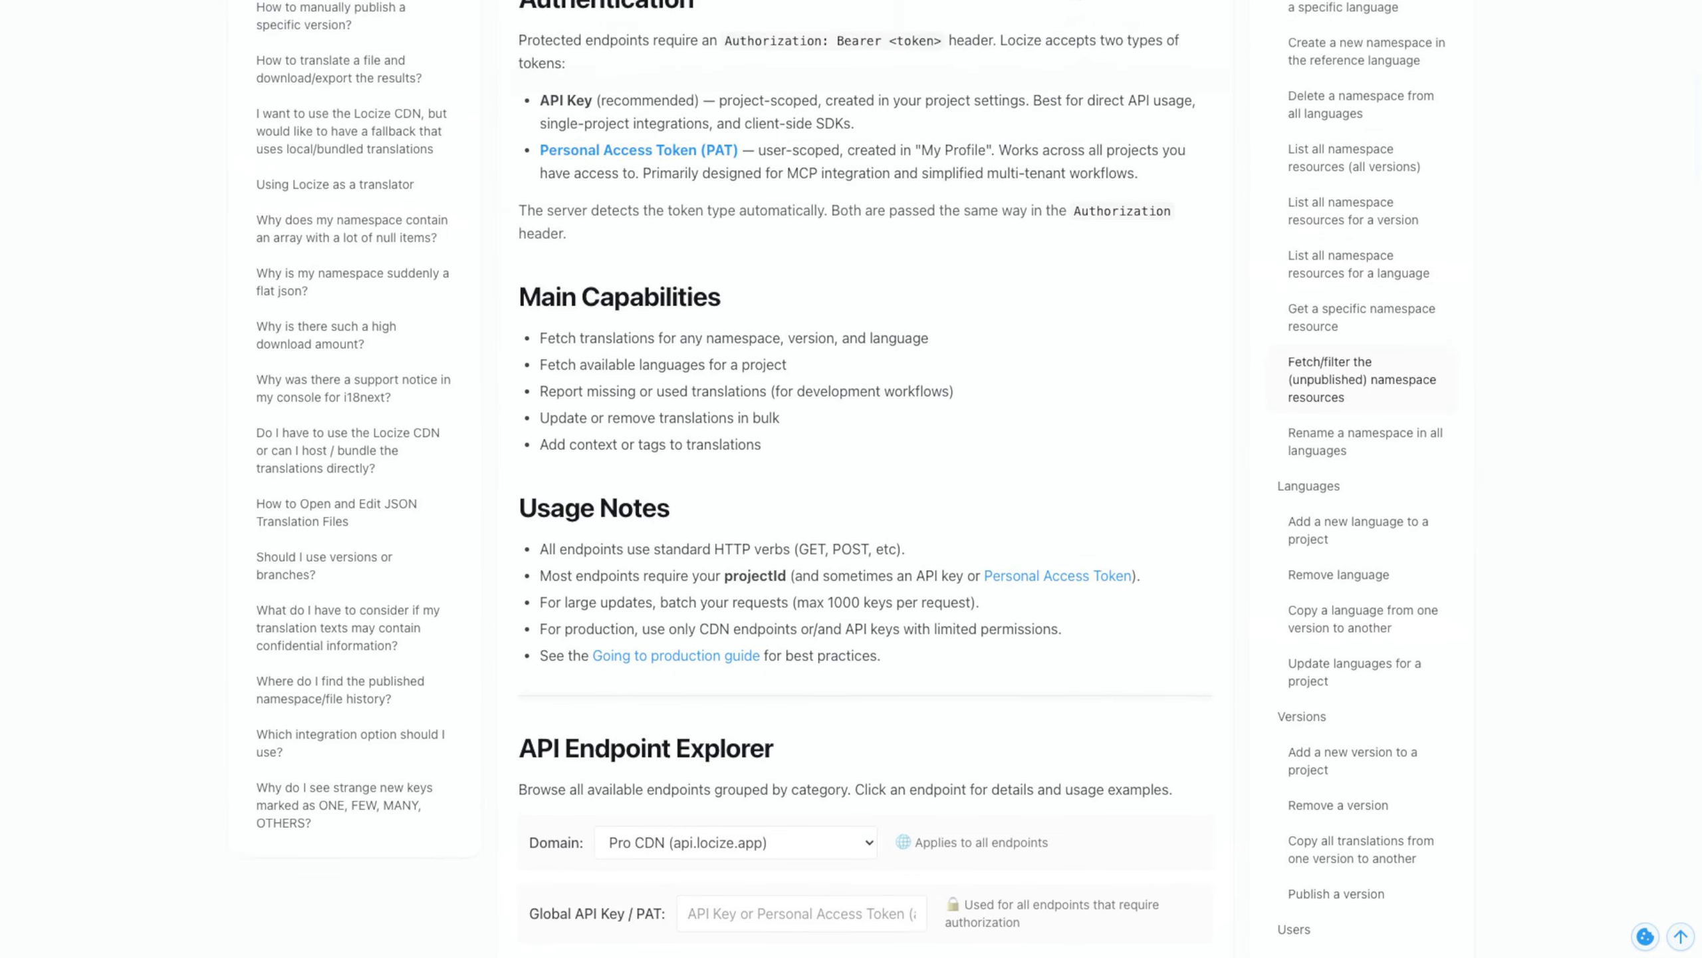
{"action": "scroll", "coordinate": [851, 479], "scroll_direction": "up", "scroll_amount": 2}
{"action": "left_click", "coordinate": [1339, 133]}
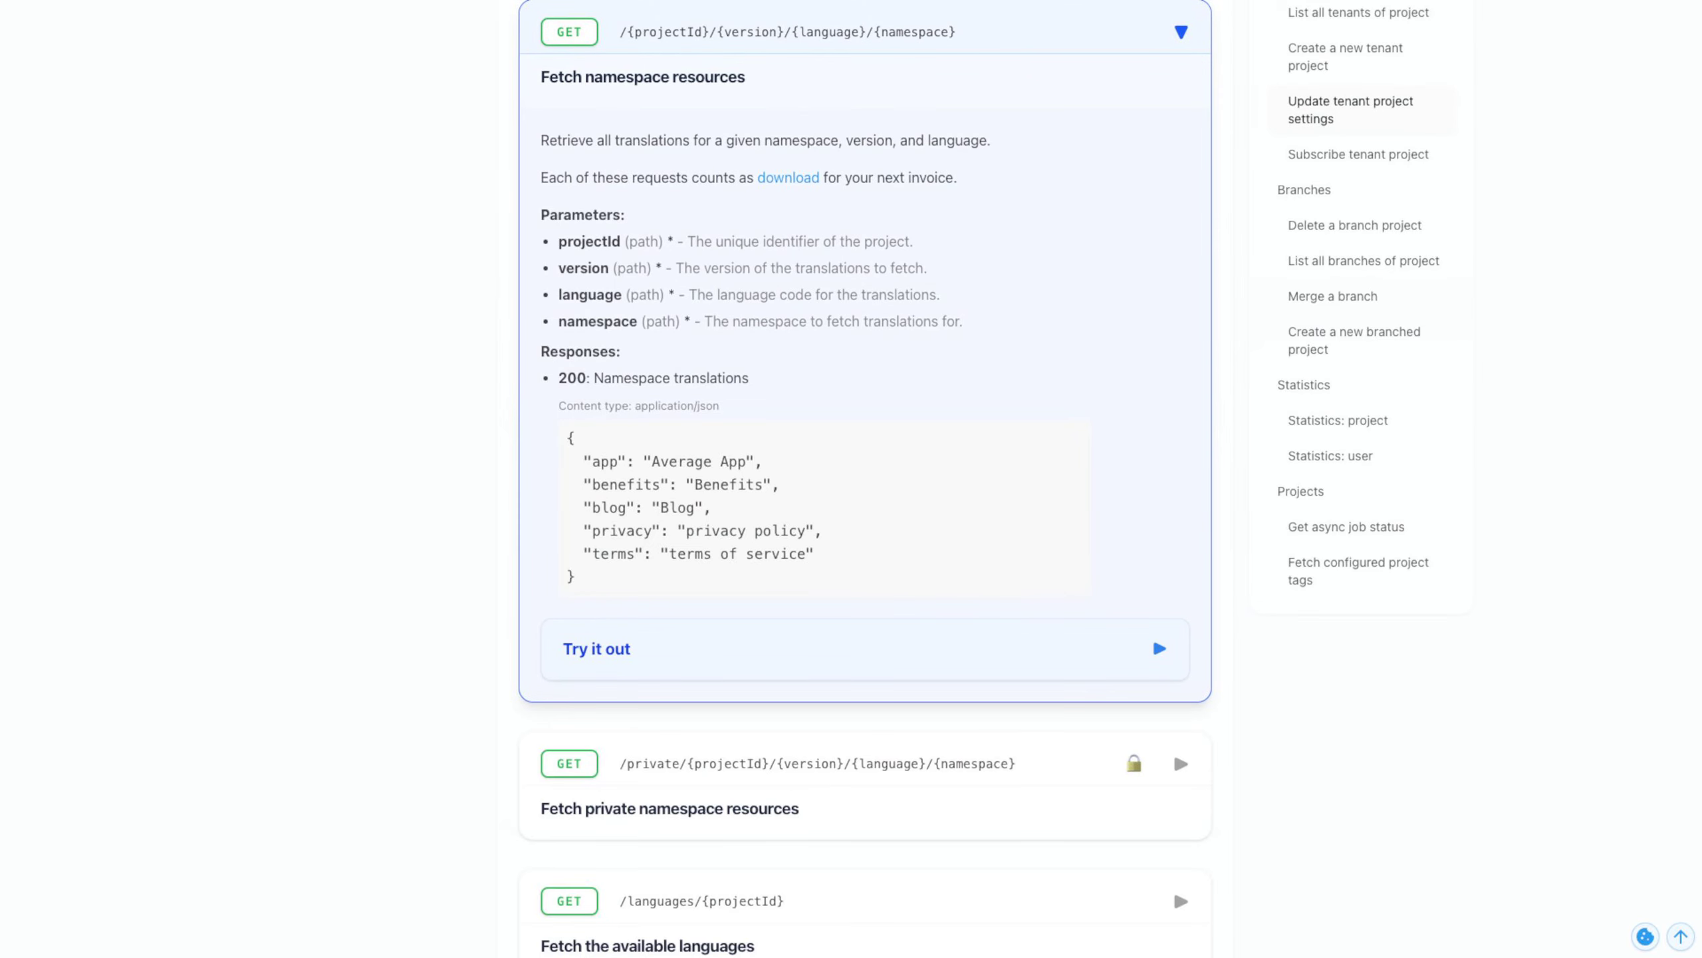
{"action": "left_click", "coordinate": [864, 649]}
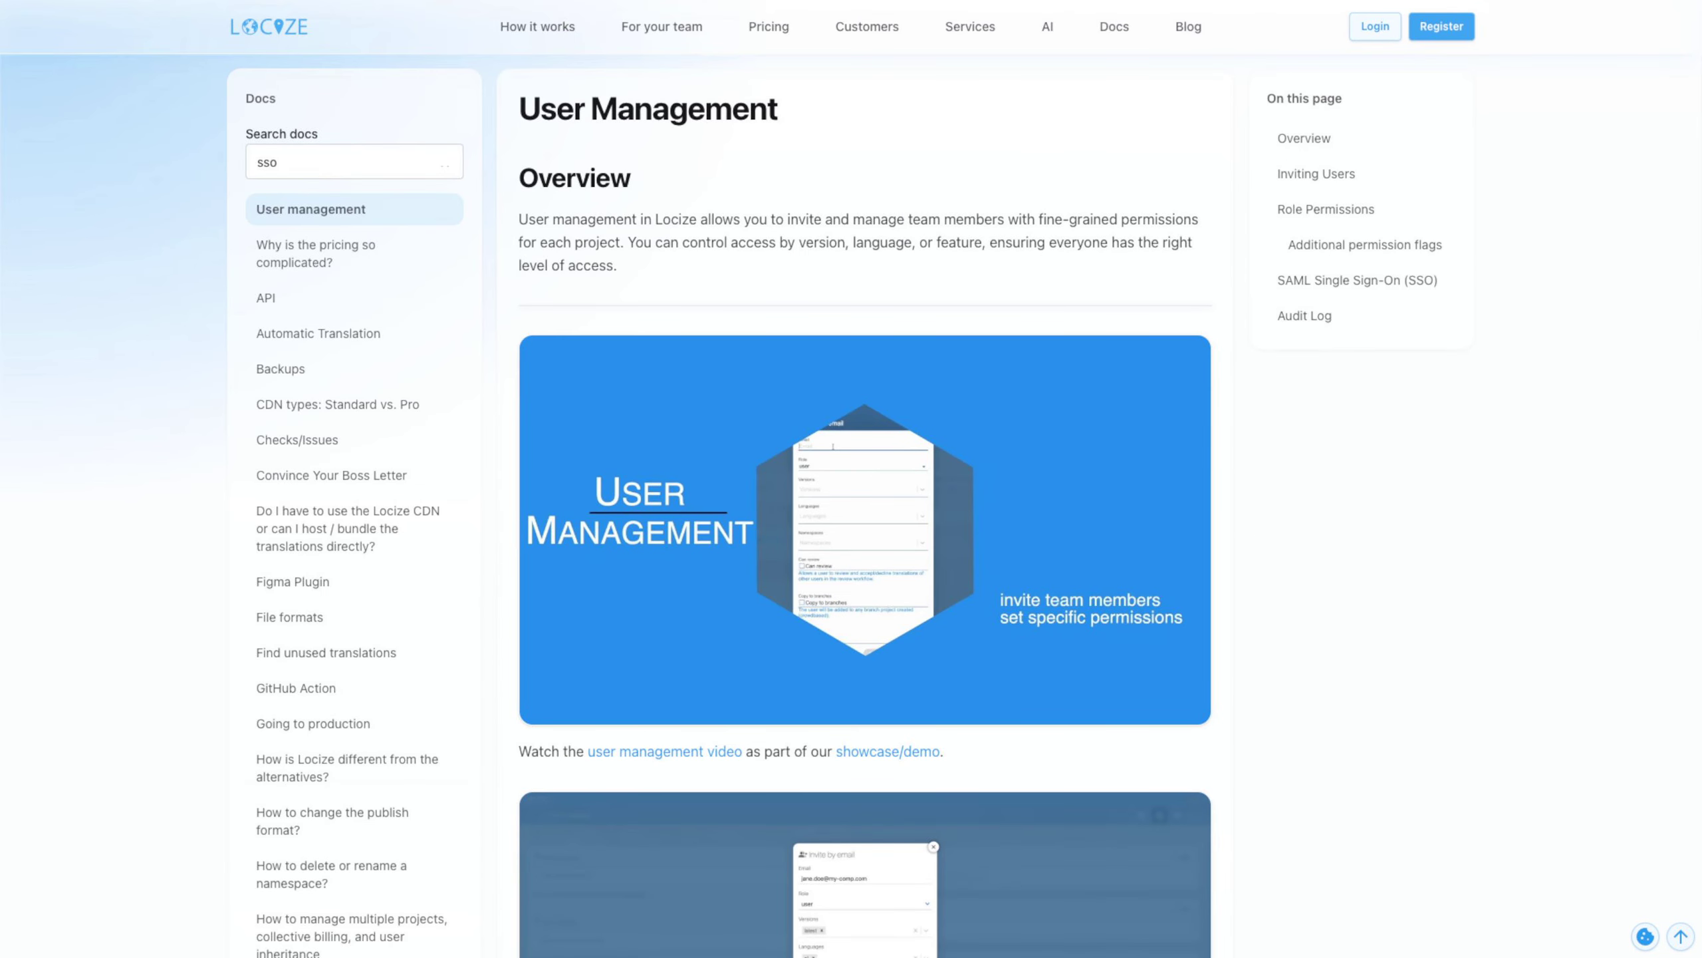
Read the SAML Single Sign-On (SSO) setup section of the User Management documentation
{"action": "left_click", "coordinate": [1358, 280]}
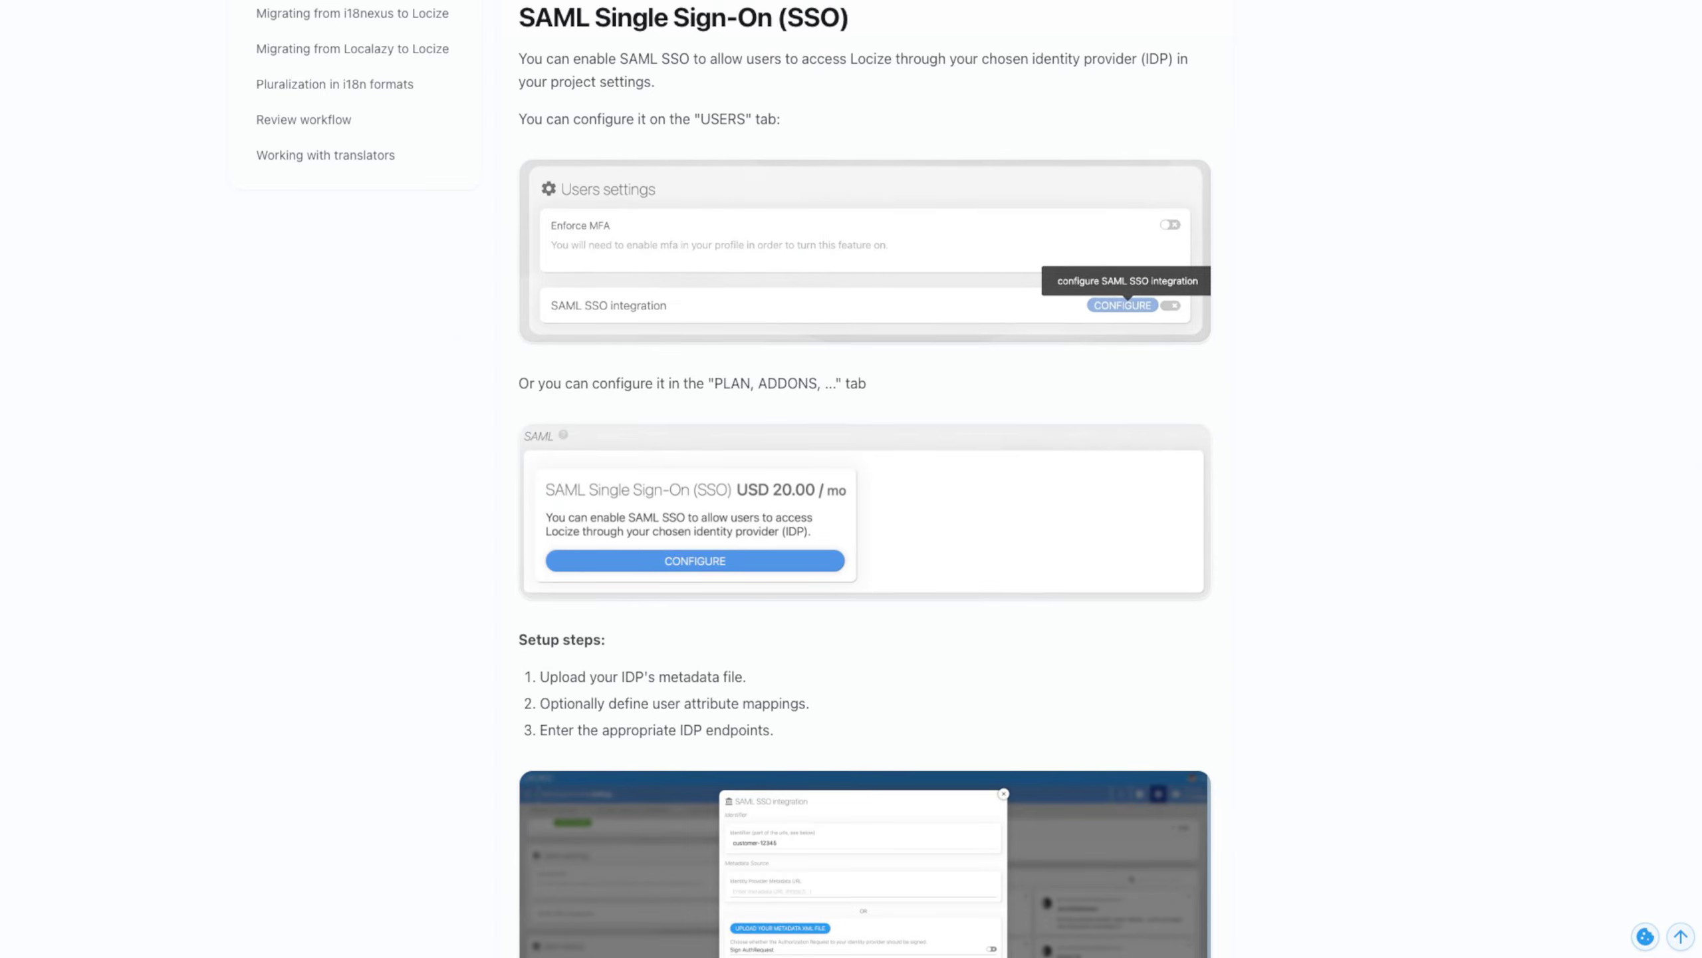
{"action": "scroll", "coordinate": [865, 478], "scroll_direction": "down", "scroll_amount": 4}
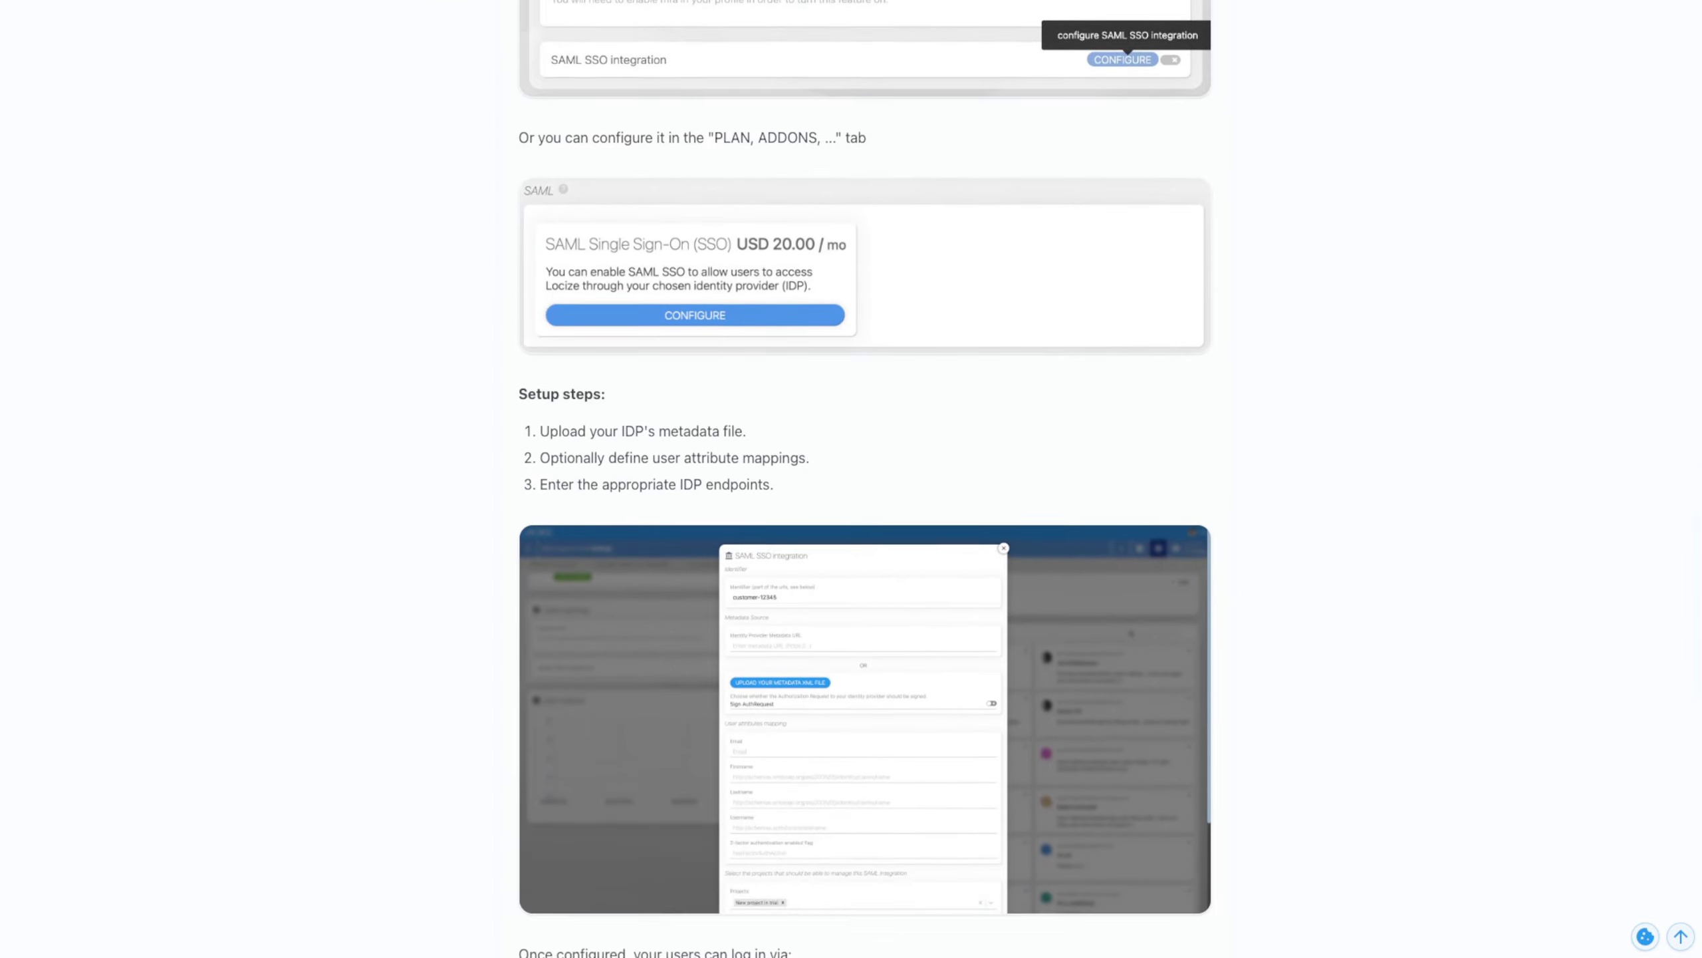
{"action": "scroll", "coordinate": [864, 479], "scroll_direction": "down", "scroll_amount": 3}
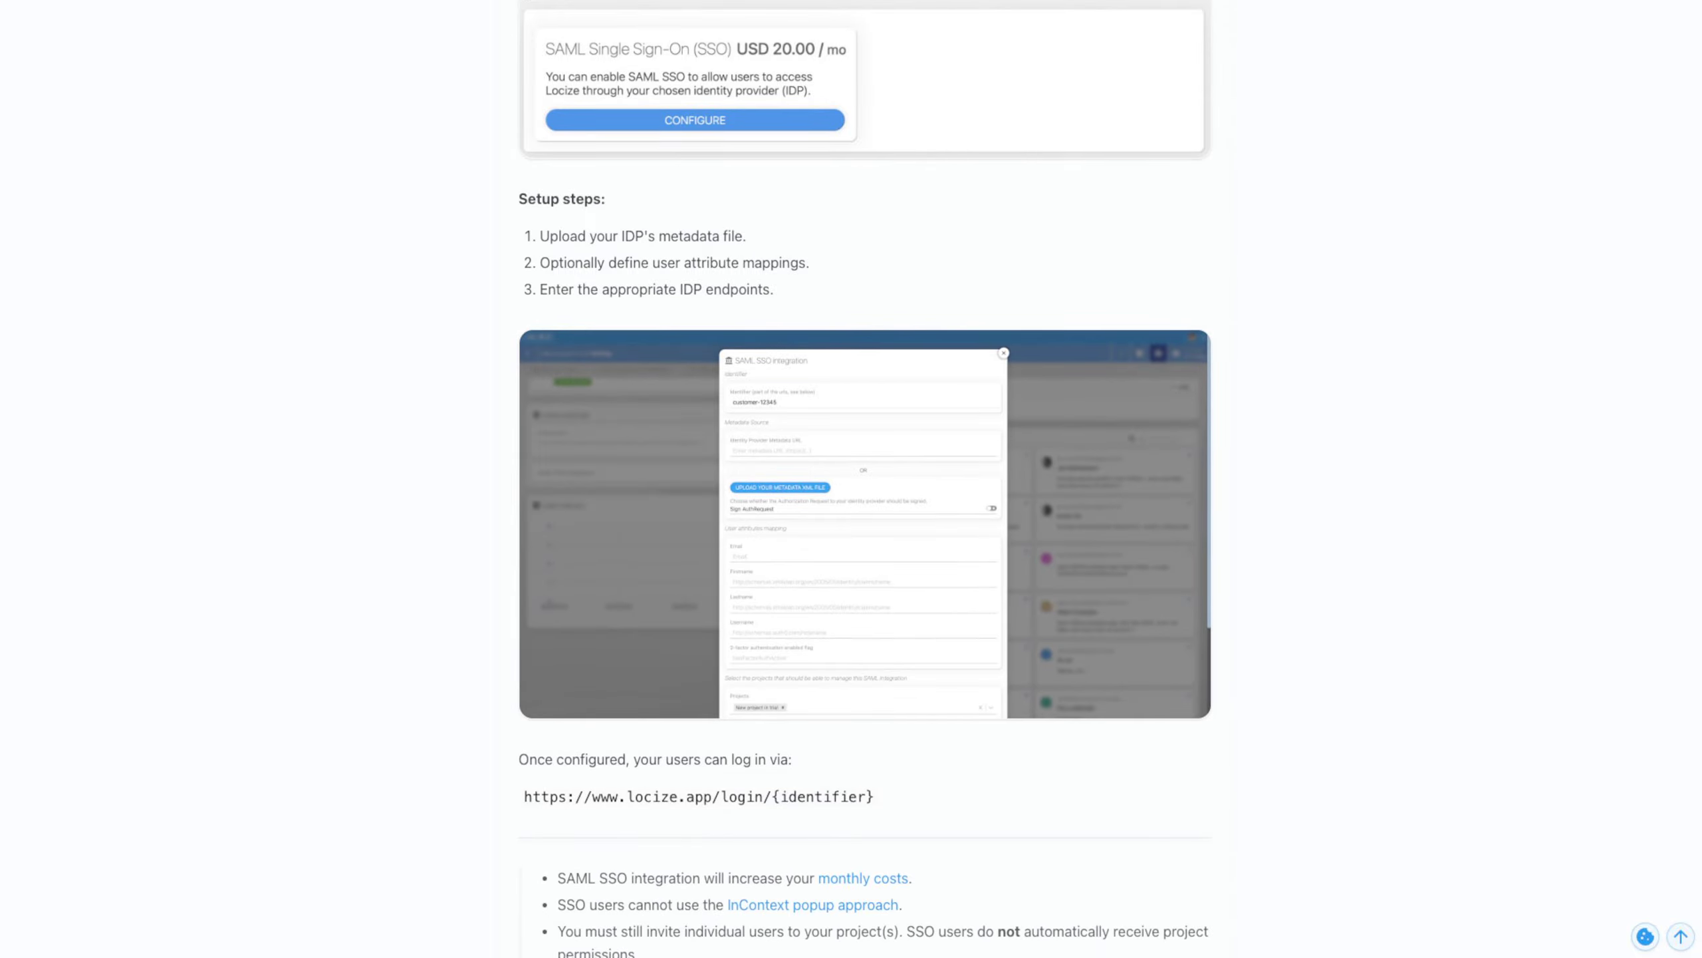
{"action": "scroll", "coordinate": [864, 479], "scroll_direction": "down", "scroll_amount": 3}
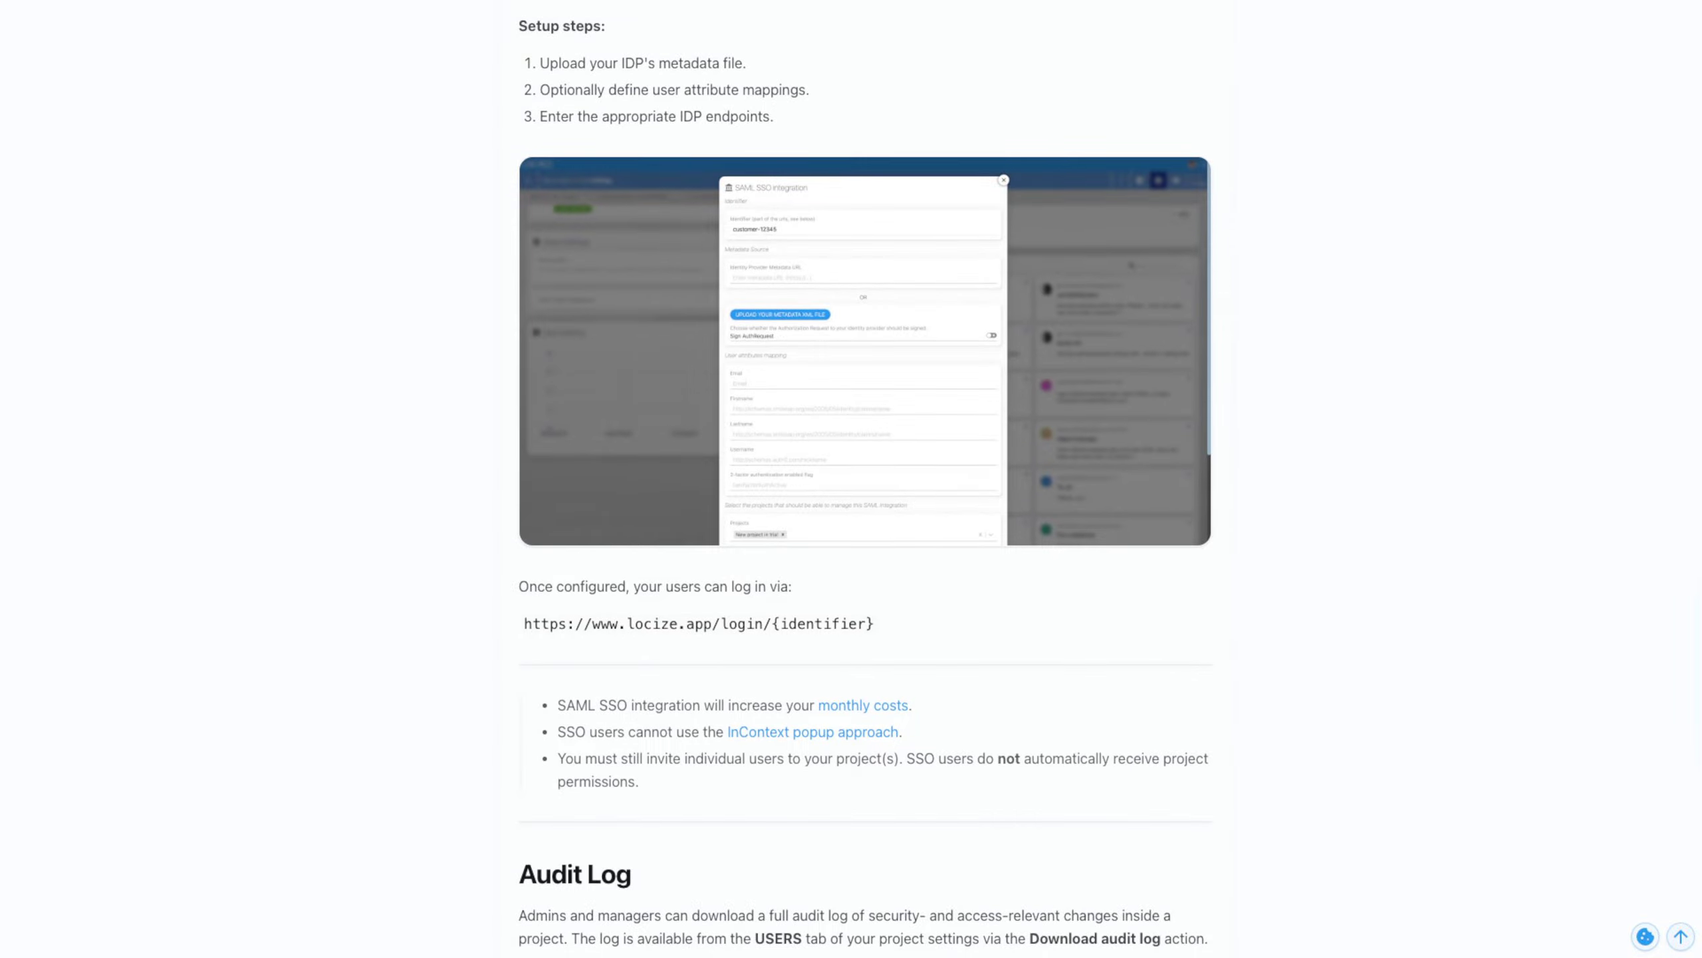
{"action": "scroll", "coordinate": [864, 479], "scroll_direction": "down", "scroll_amount": 4}
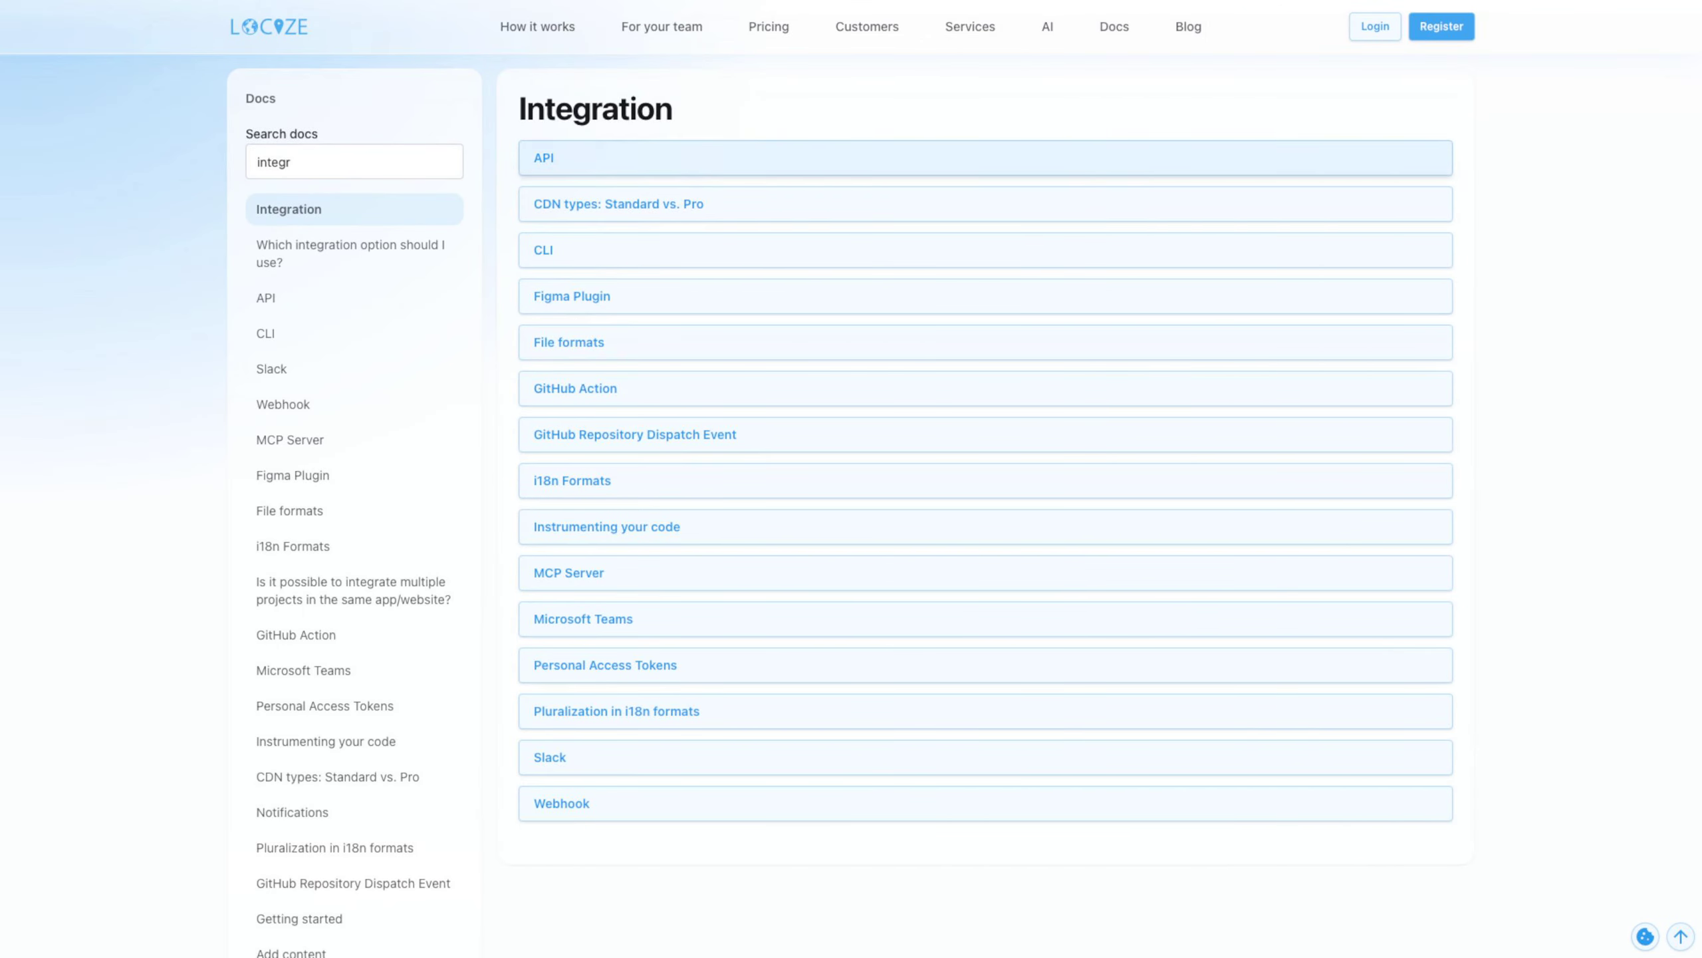
Open the CLI page of the integration documentation and read through its commands and resources
{"action": "left_click", "coordinate": [570, 250]}
{"action": "scroll", "coordinate": [864, 479], "scroll_direction": "down", "scroll_amount": 1}
{"action": "scroll", "coordinate": [864, 479], "scroll_direction": "down", "scroll_amount": 20}
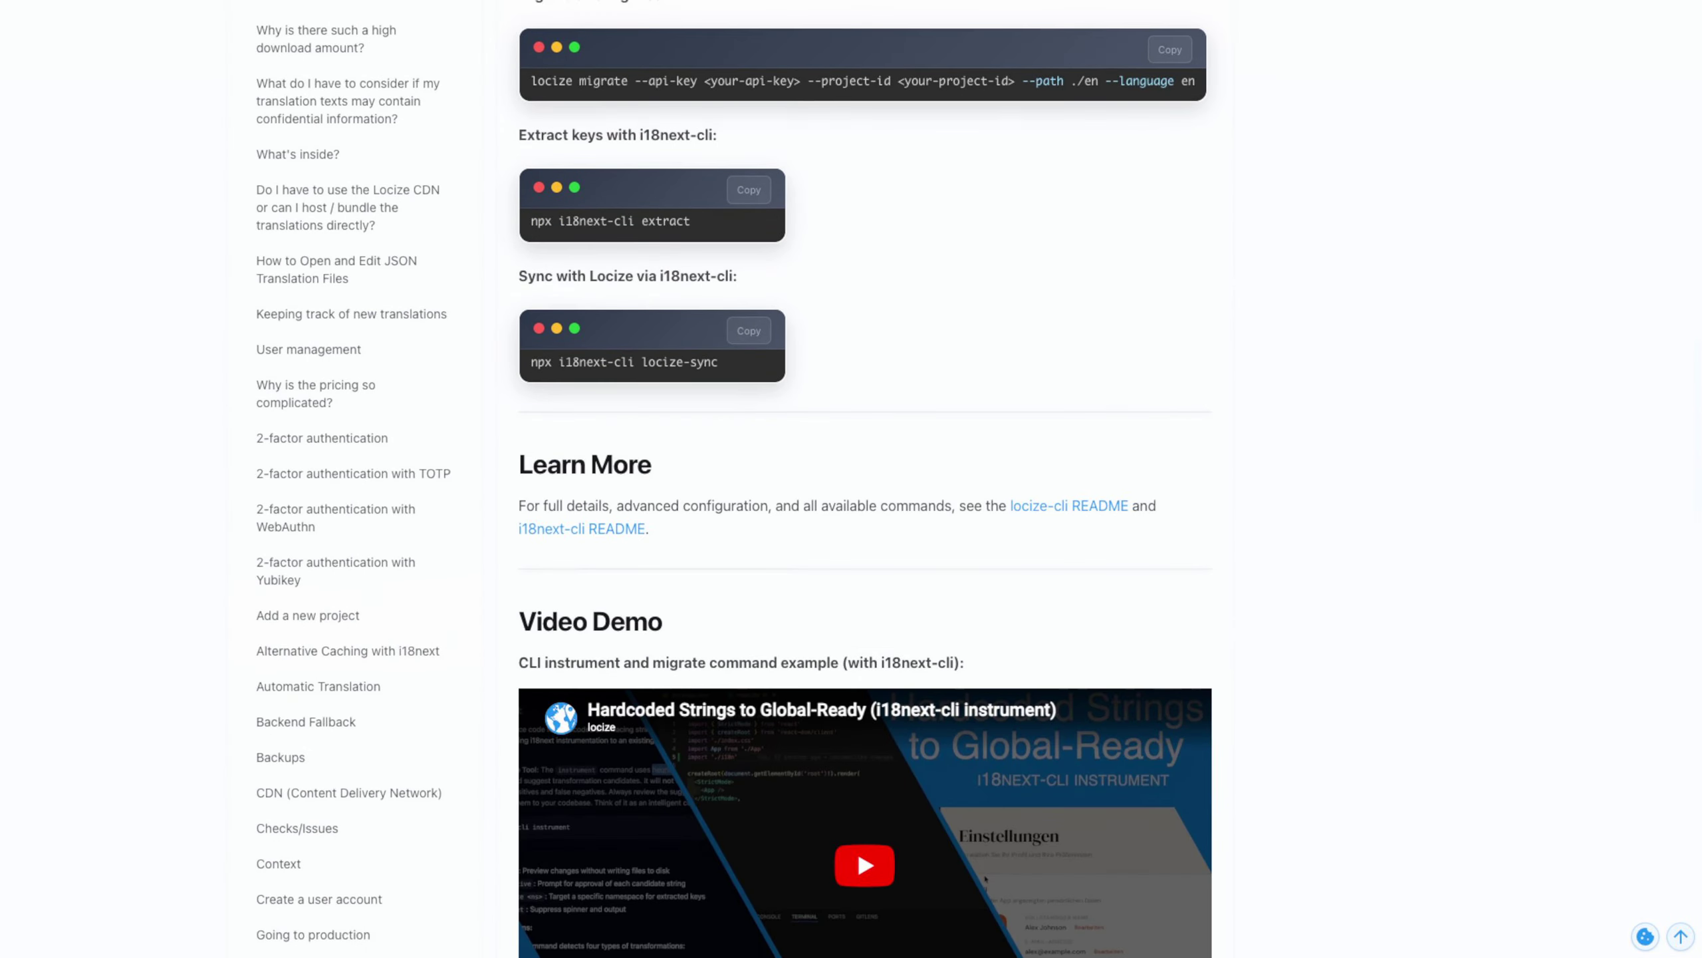
{"action": "scroll", "coordinate": [865, 479], "scroll_direction": "up", "scroll_amount": 20}
Open the MCP Server documentation page and review its setup and authentication instructions
{"action": "left_click", "coordinate": [290, 441]}
{"action": "scroll", "coordinate": [864, 479], "scroll_direction": "down", "scroll_amount": 17}
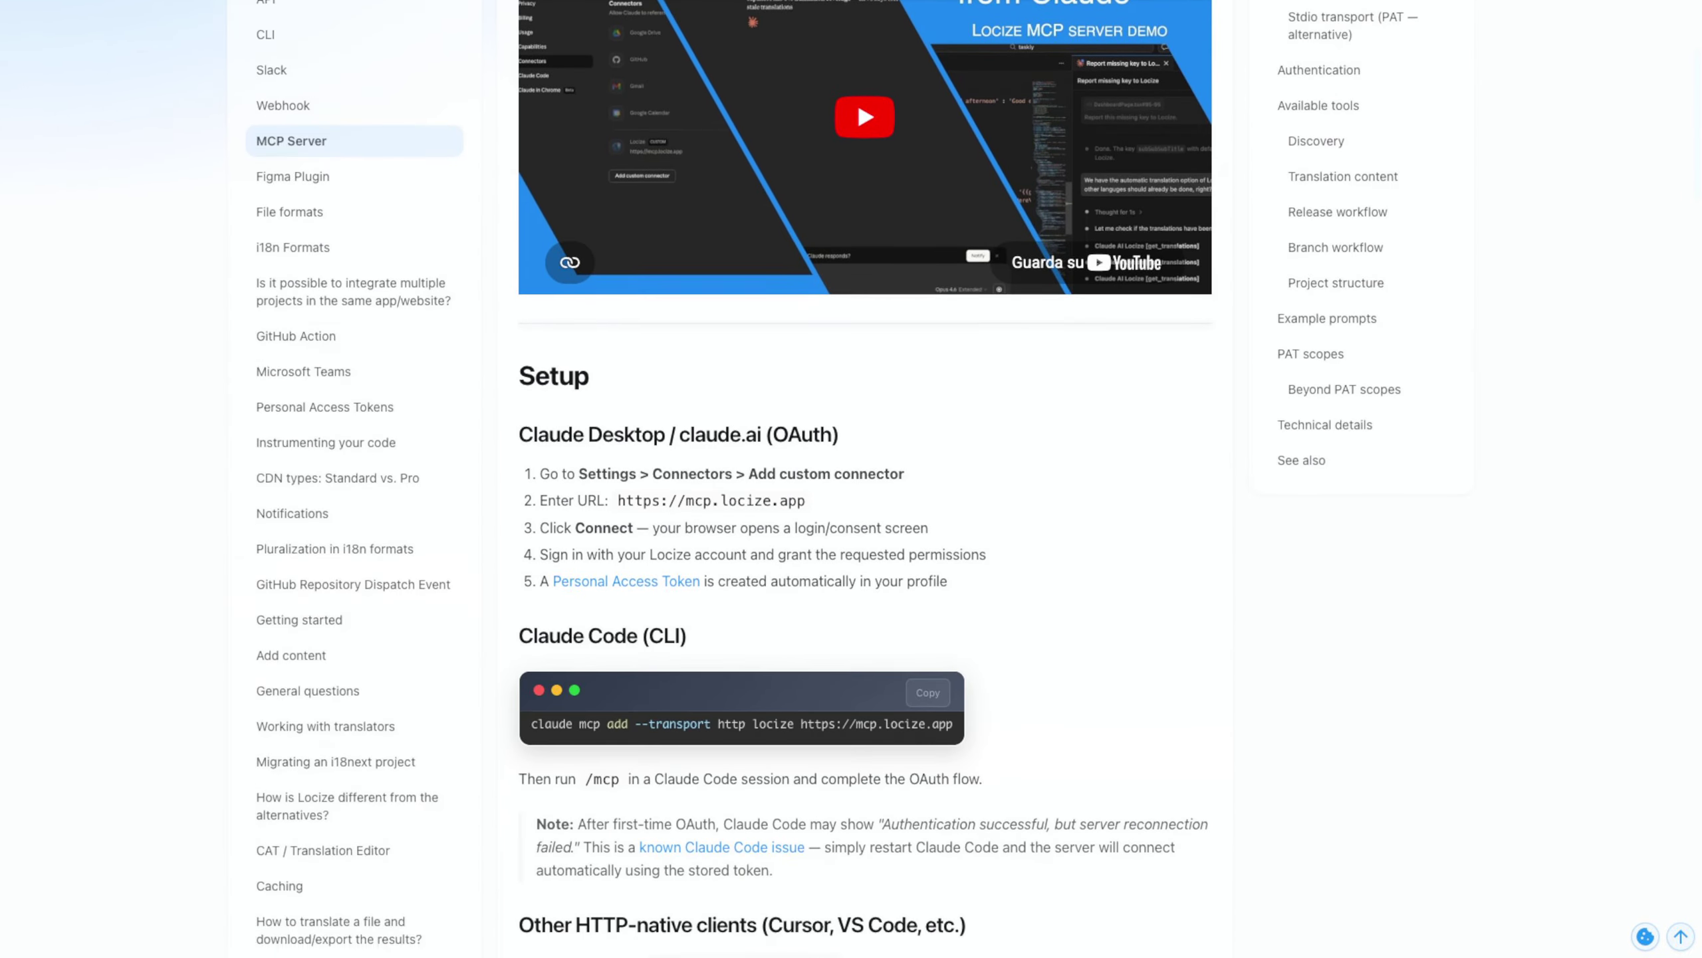
{"action": "scroll", "coordinate": [864, 479], "scroll_direction": "up", "scroll_amount": 12}
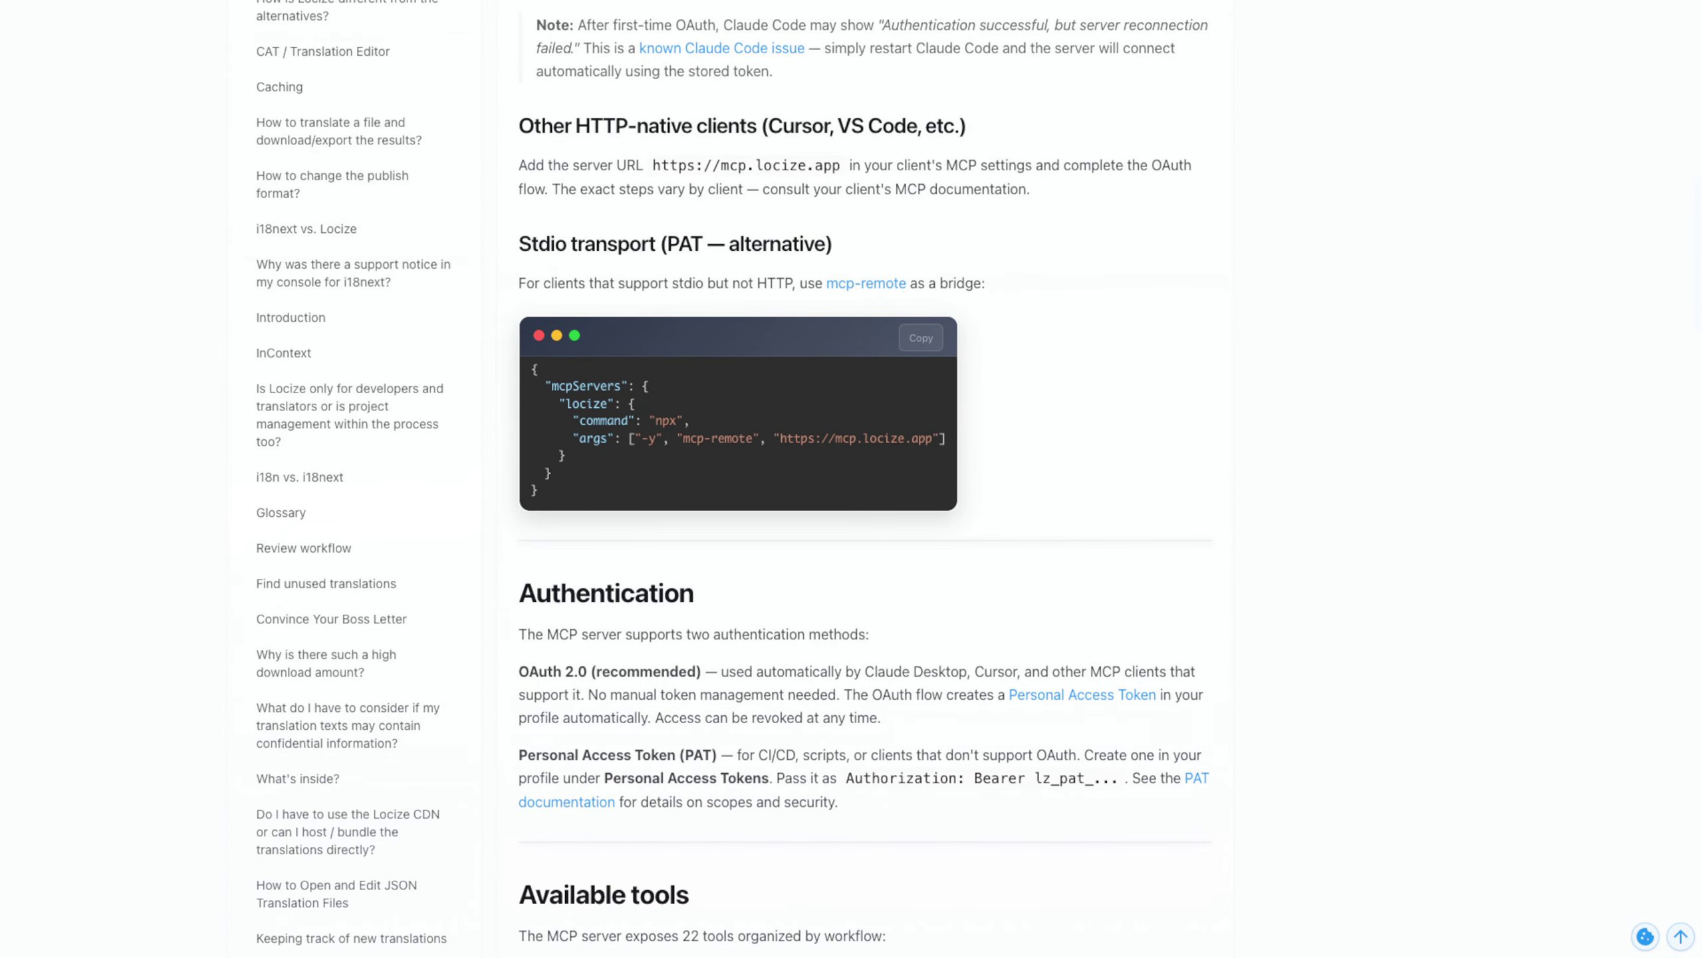
{"action": "scroll", "coordinate": [864, 478], "scroll_direction": "up", "scroll_amount": 5}
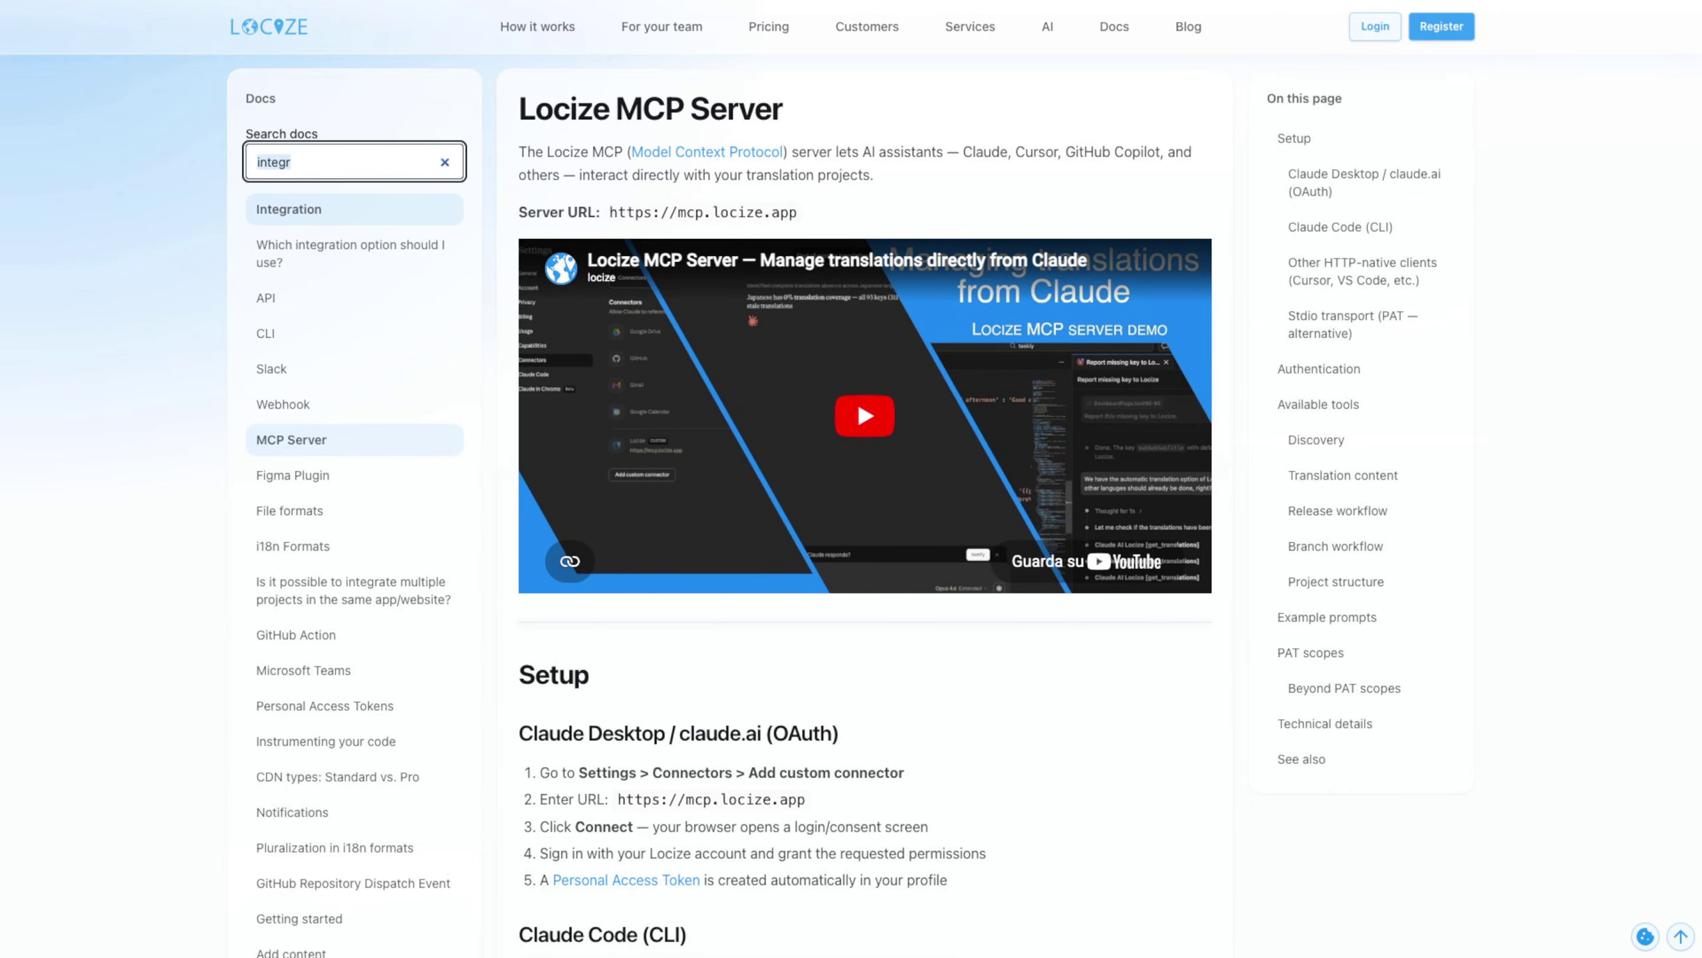
Search the docs for "instrum" and read the "Instrumenting your code" page
{"action": "type", "text": "instrum"}
{"action": "left_click", "coordinate": [326, 210]}
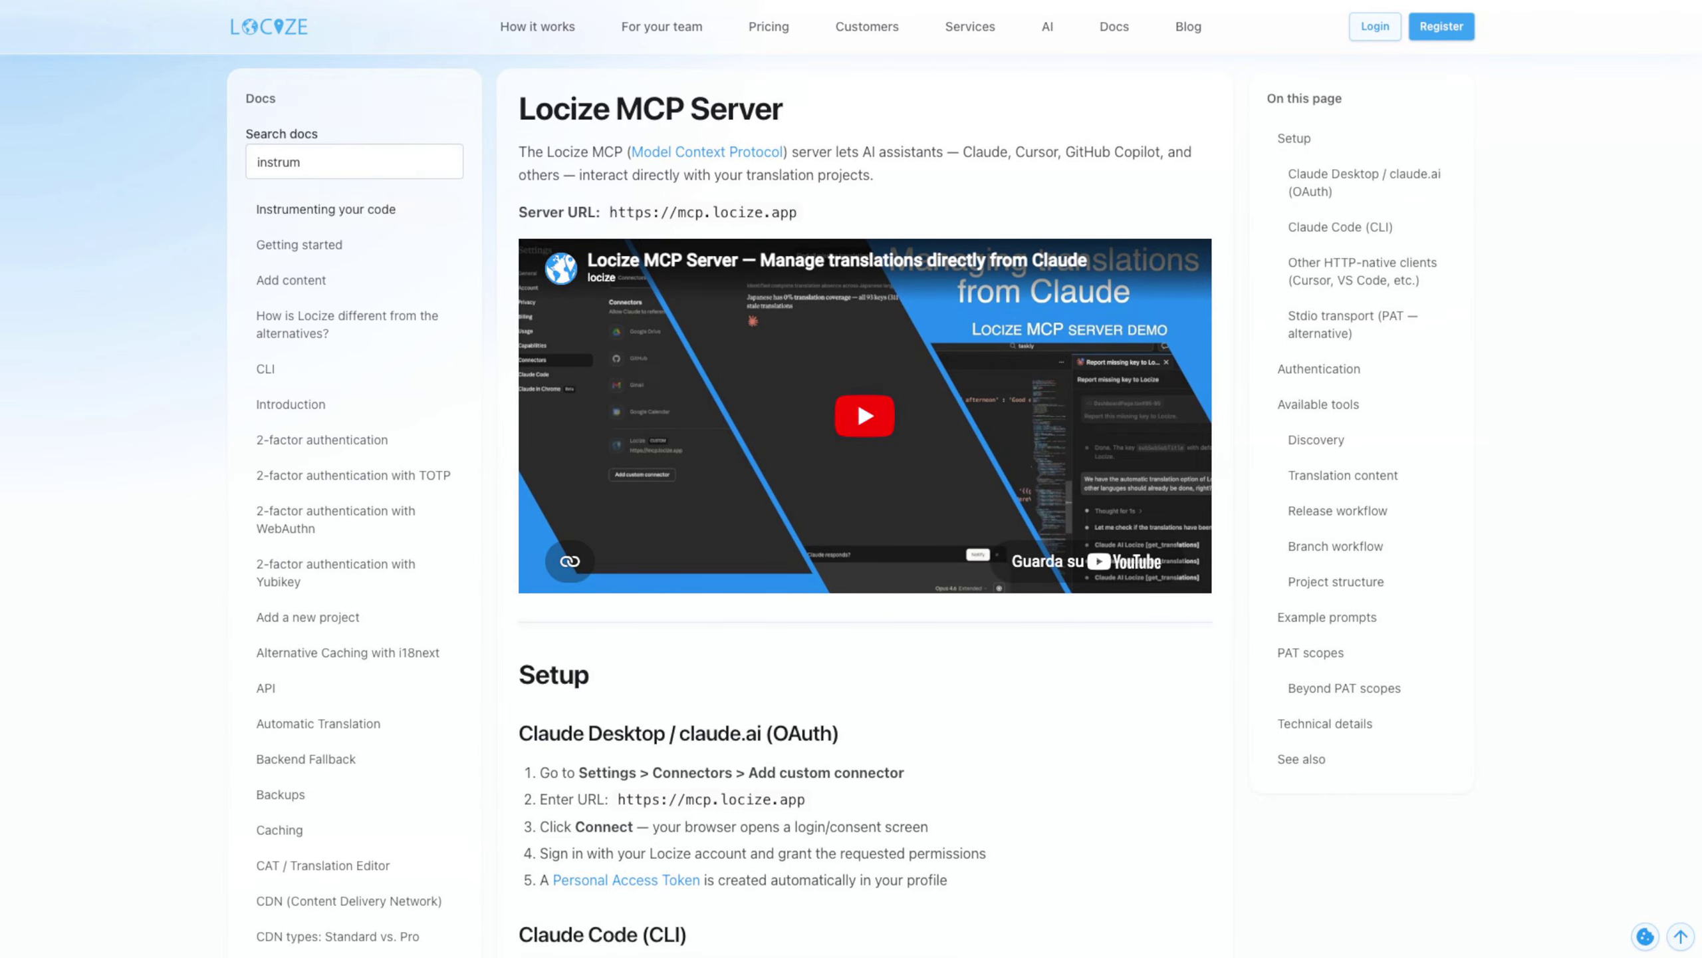
{"action": "scroll", "coordinate": [865, 479], "scroll_direction": "down", "scroll_amount": 20}
{"action": "scroll", "coordinate": [865, 479], "scroll_direction": "down", "scroll_amount": 12}
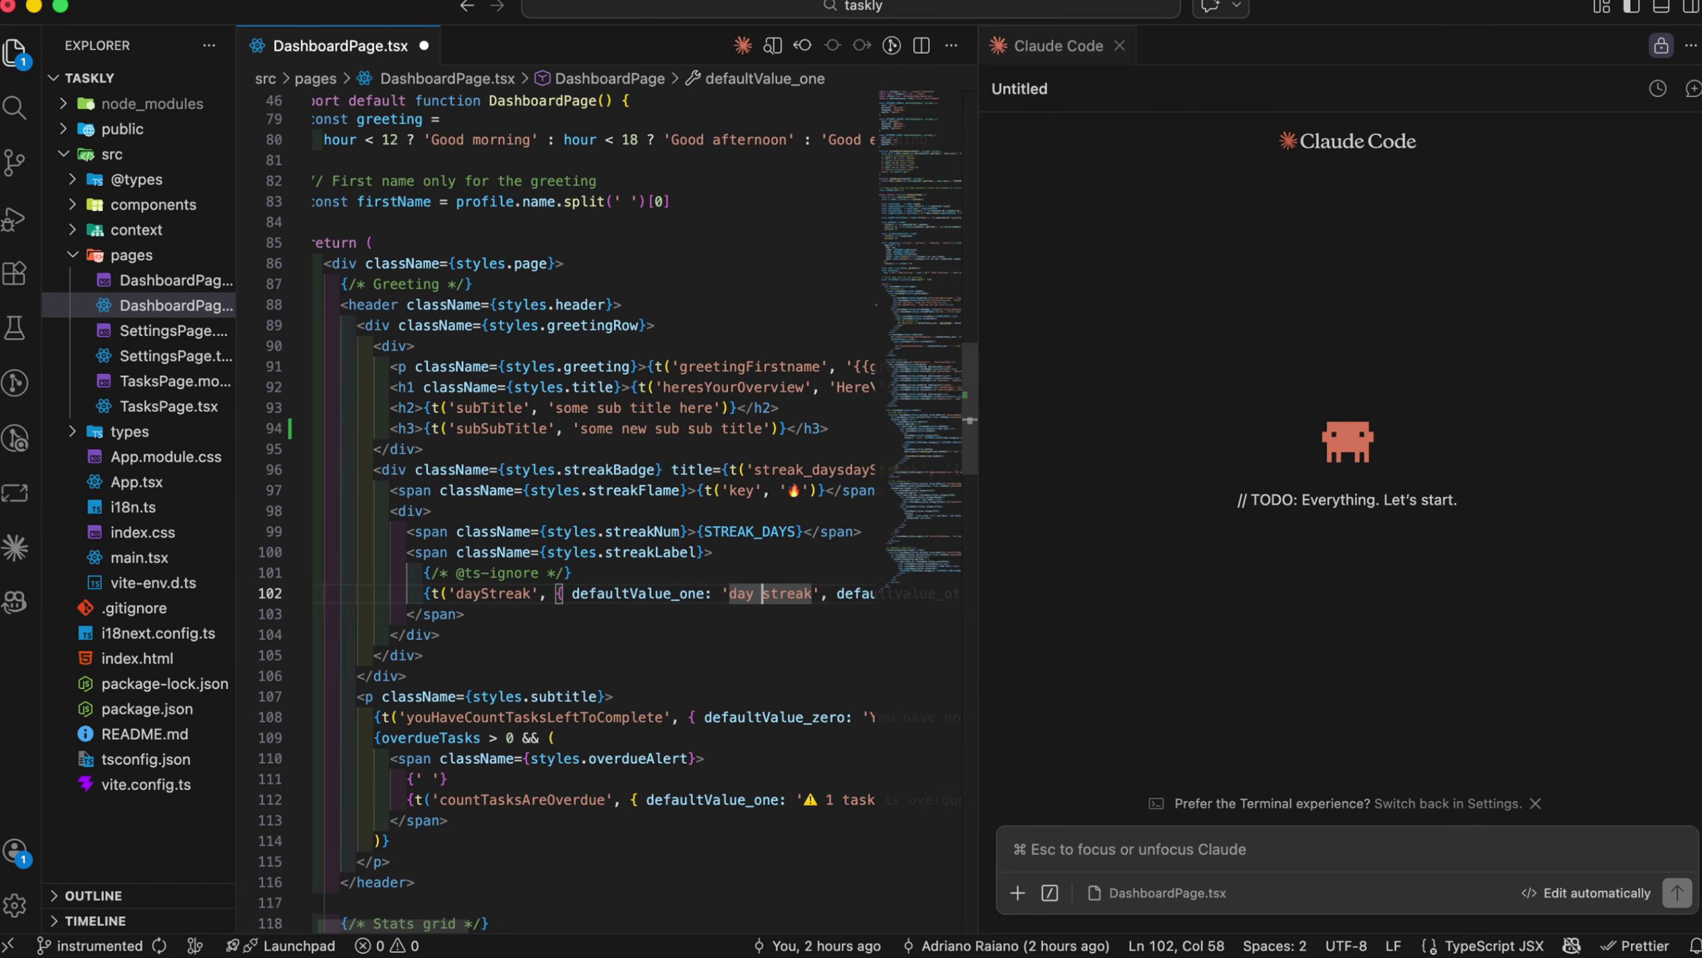
In VS Code, select the subSubTitle line in DashboardPage.tsx and ask Claude Code to "report this missing key to Locize"
{"action": "left_click_drag", "start_coordinate": [762, 428], "coordinate": [586, 427]}
{"action": "key", "text": "super+Right"}
{"action": "key", "text": "super+shift+Left"}
{"action": "left_click", "coordinate": [1053, 858]}
{"action": "type", "text": "report this missing key"}
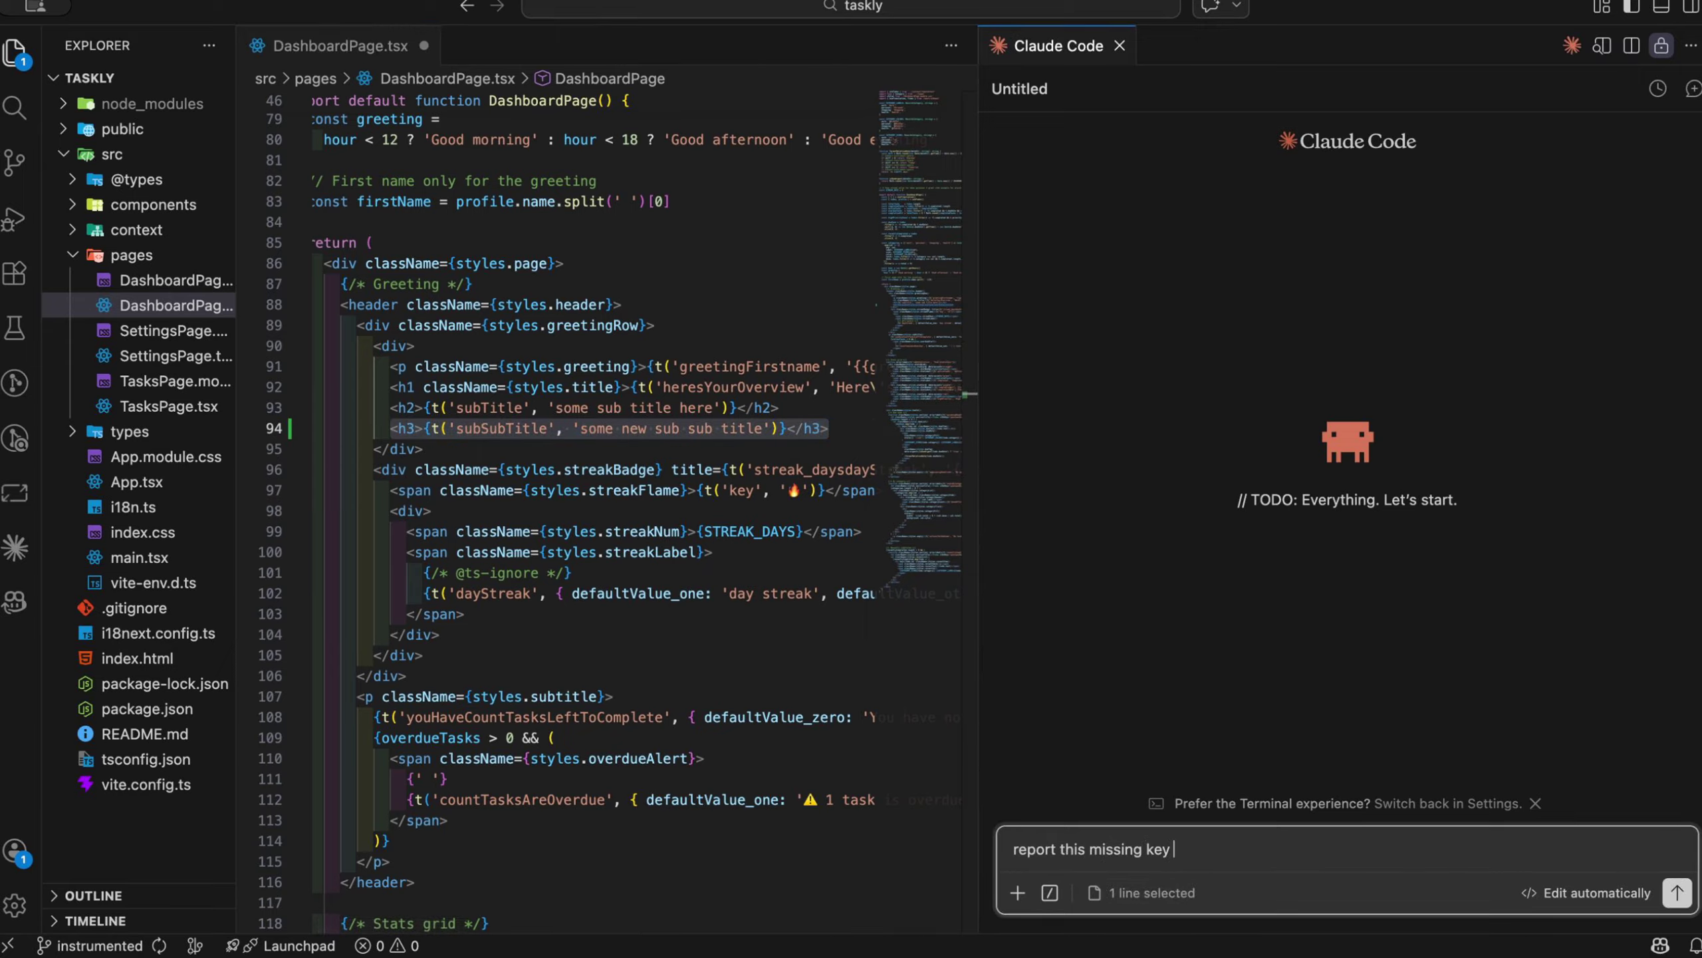
{"action": "key", "text": "Return"}
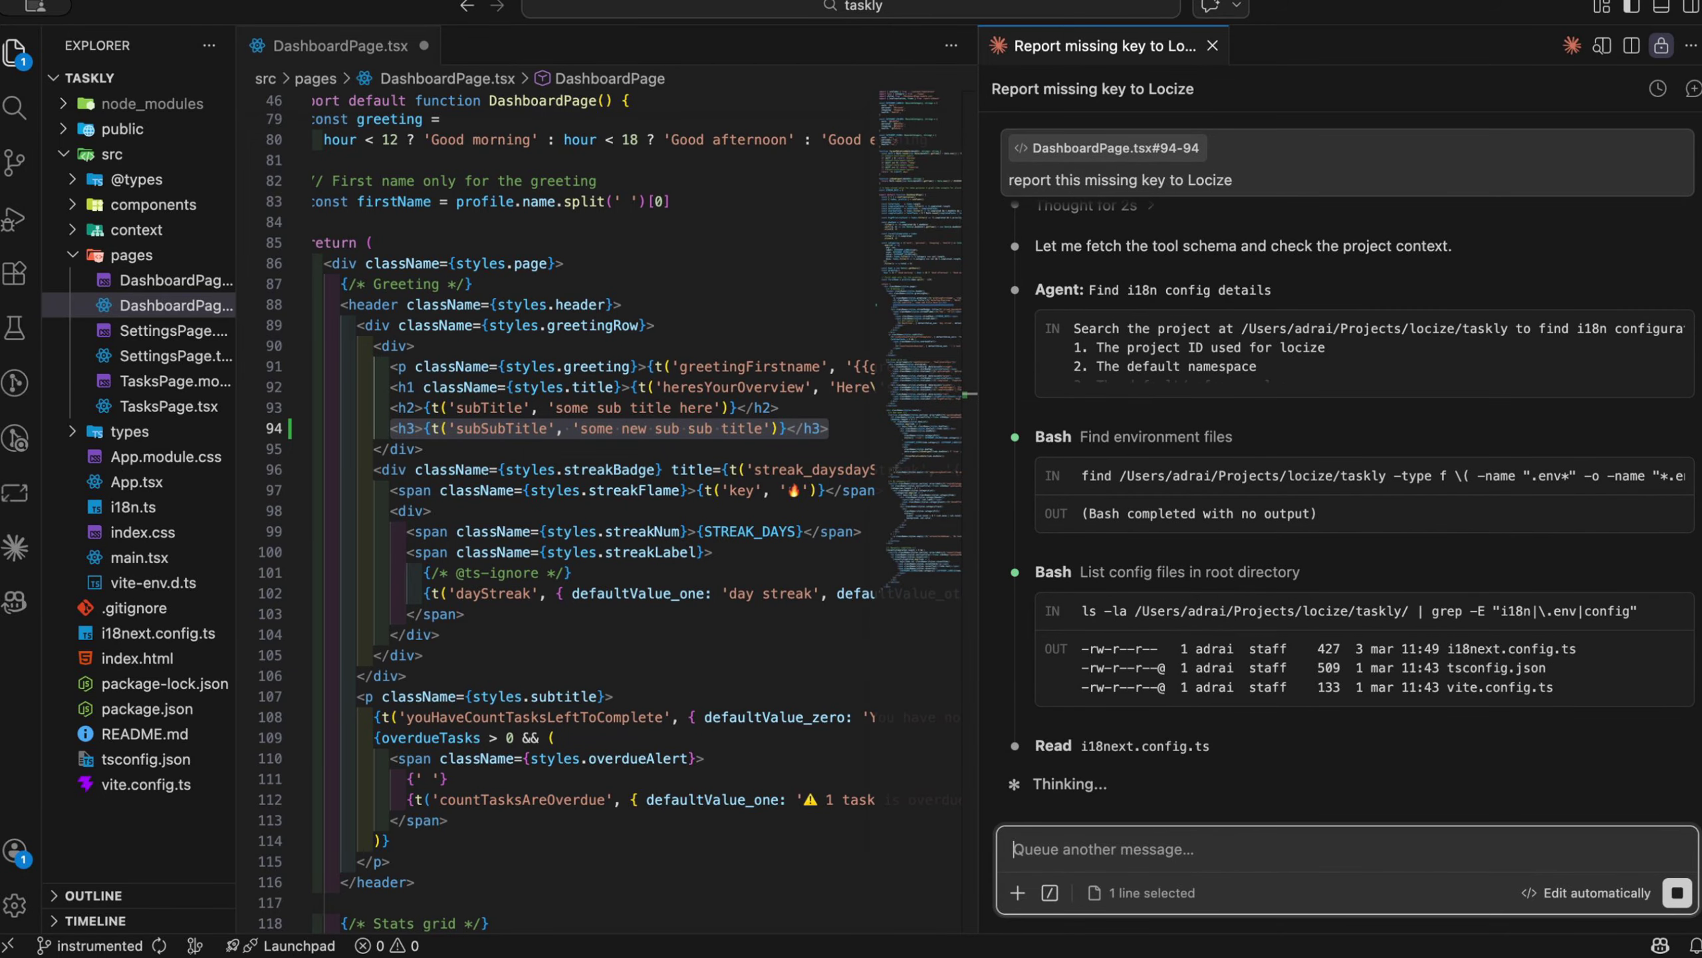
{"action": "left_click", "coordinate": [1076, 769]}
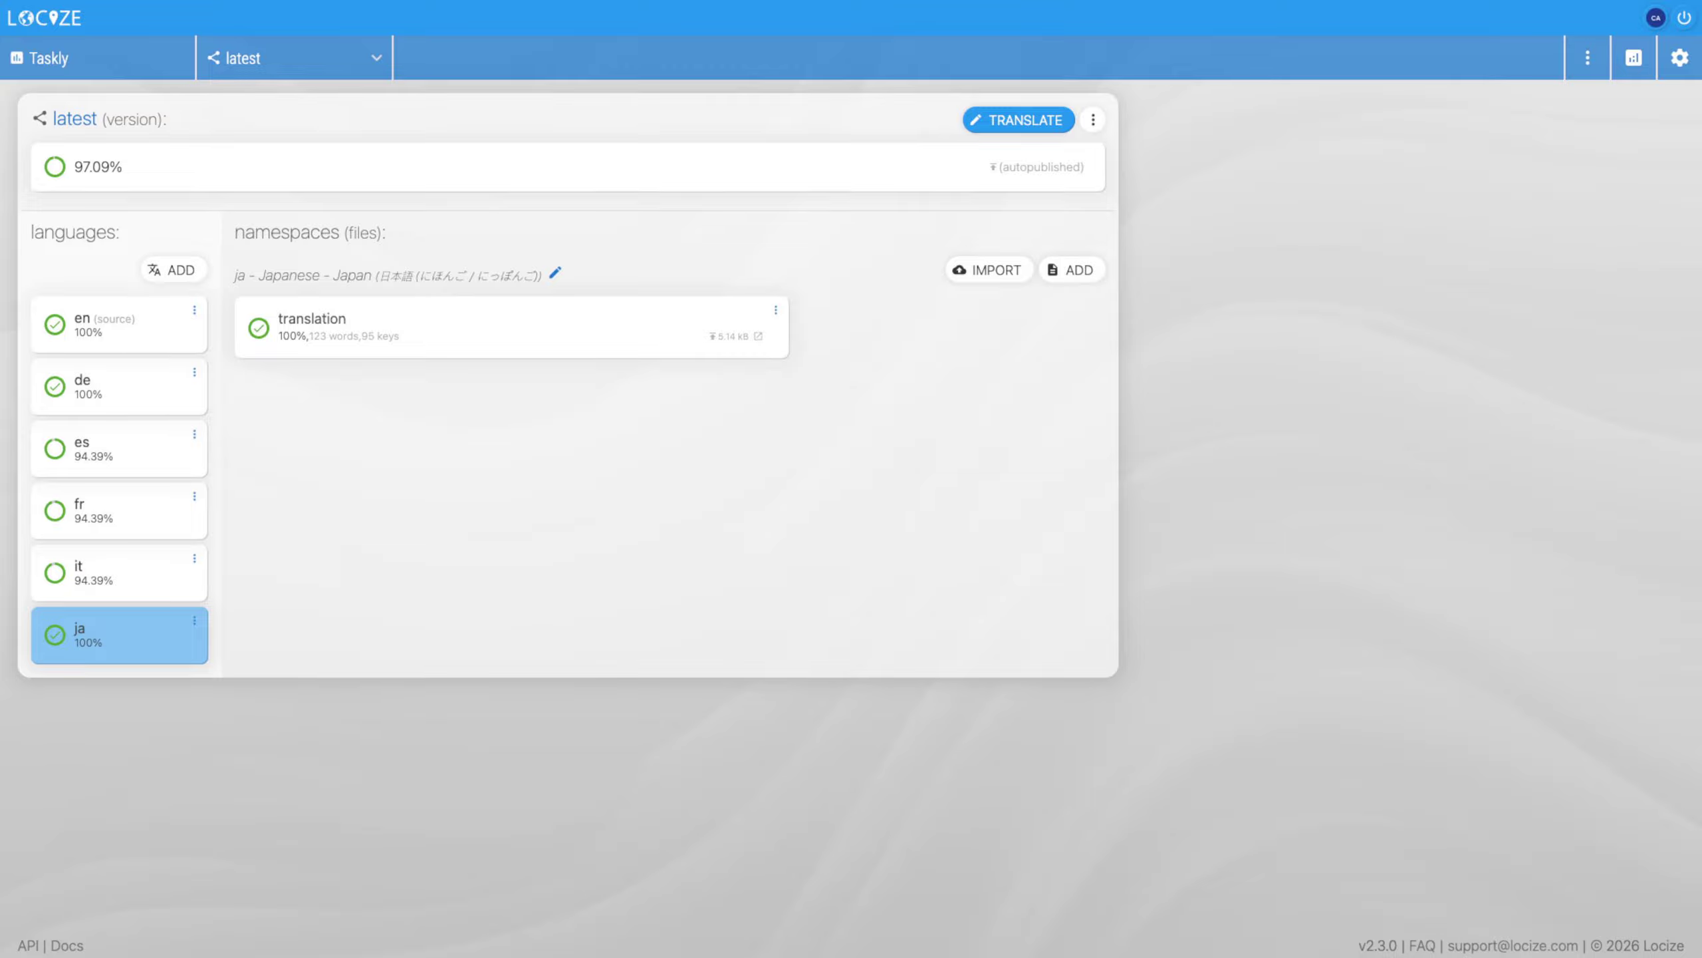
In Locize, view the latest version's actions, then switch Taskly to the production version and open its version actions
{"action": "left_click", "coordinate": [1093, 119]}
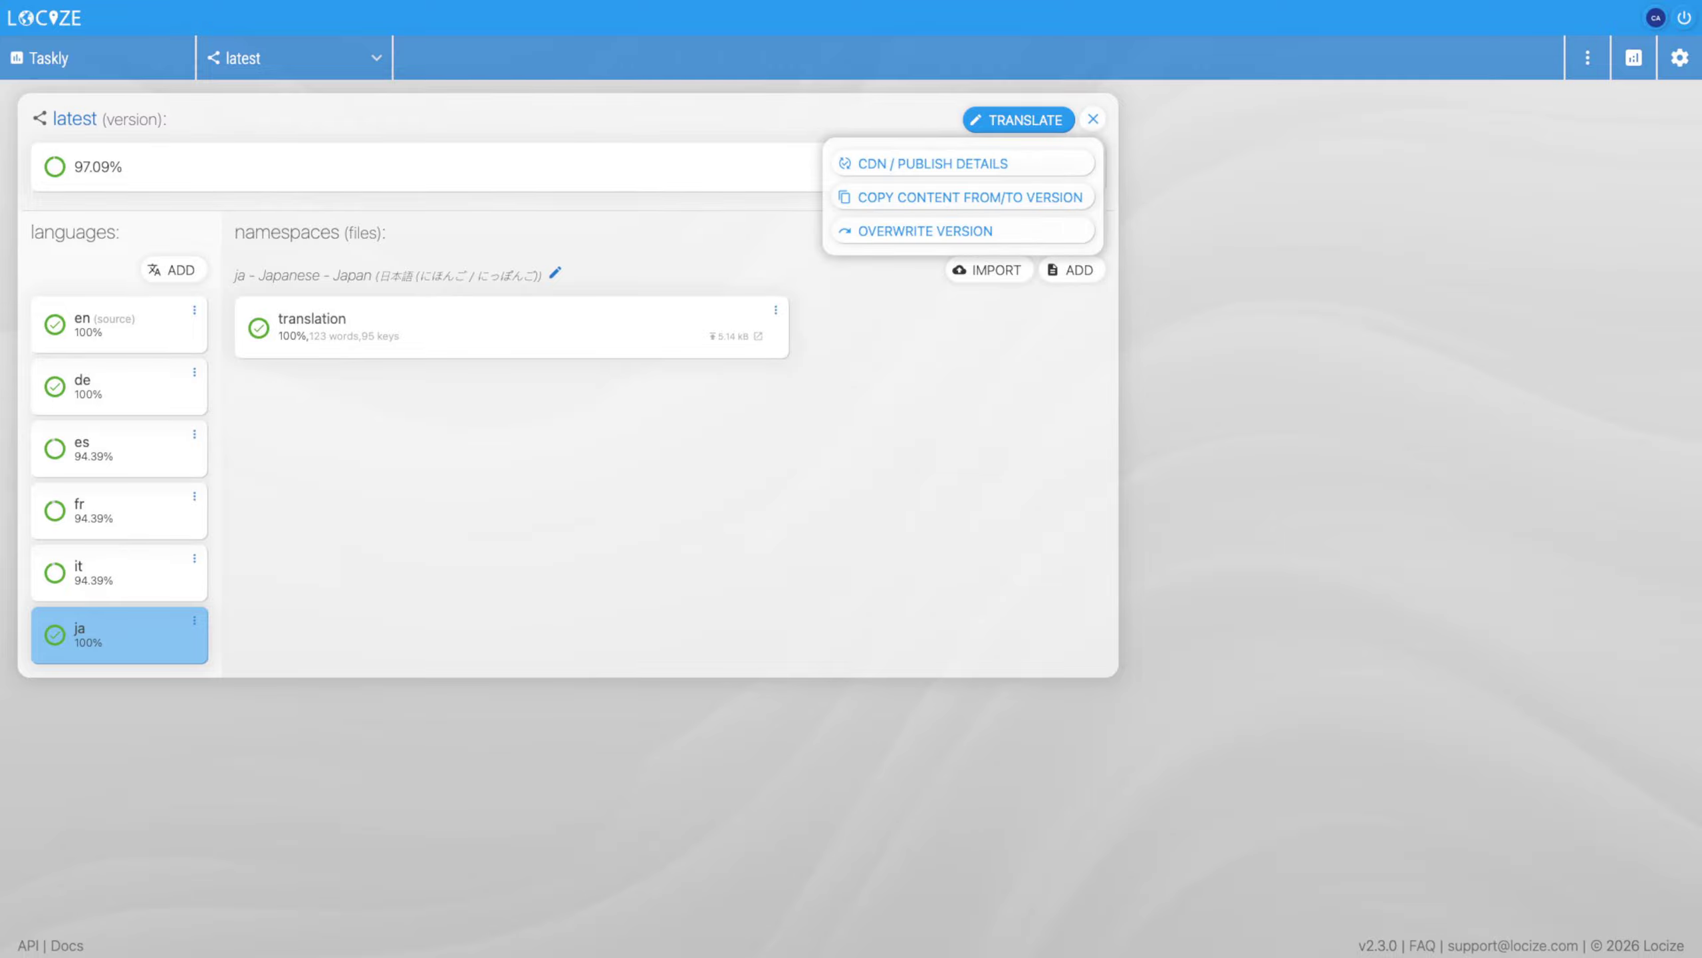
{"action": "left_click", "coordinate": [1093, 119]}
{"action": "left_click", "coordinate": [294, 58]}
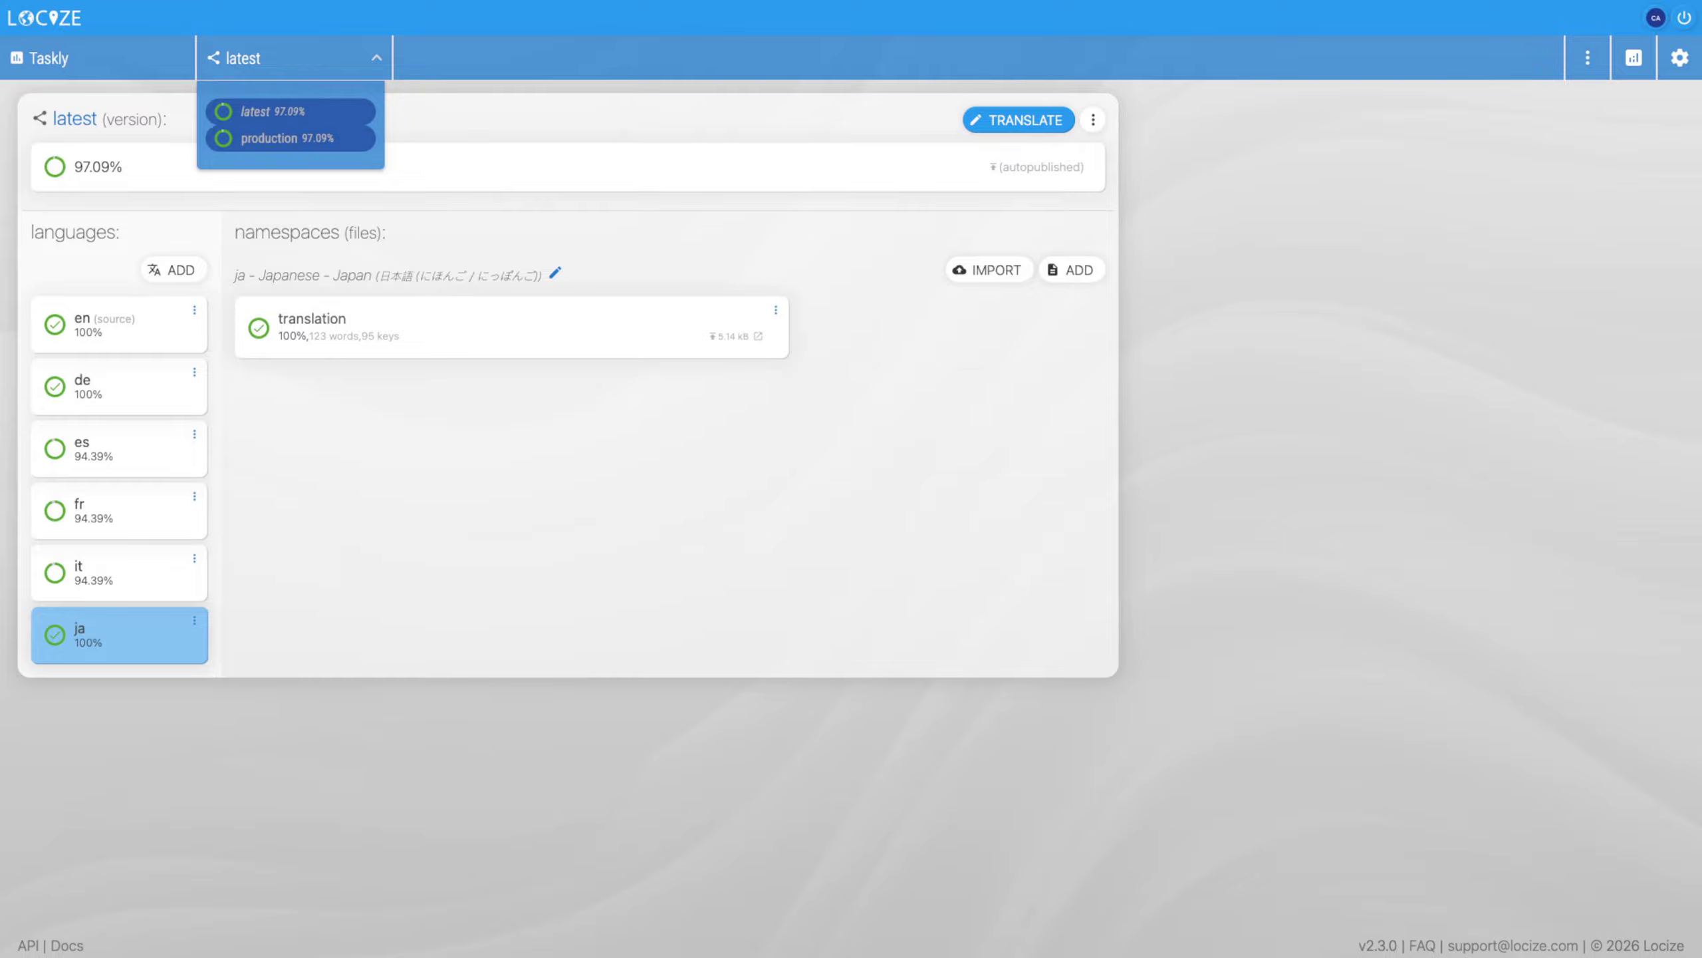
{"action": "left_click", "coordinate": [288, 138]}
{"action": "left_click", "coordinate": [1093, 119]}
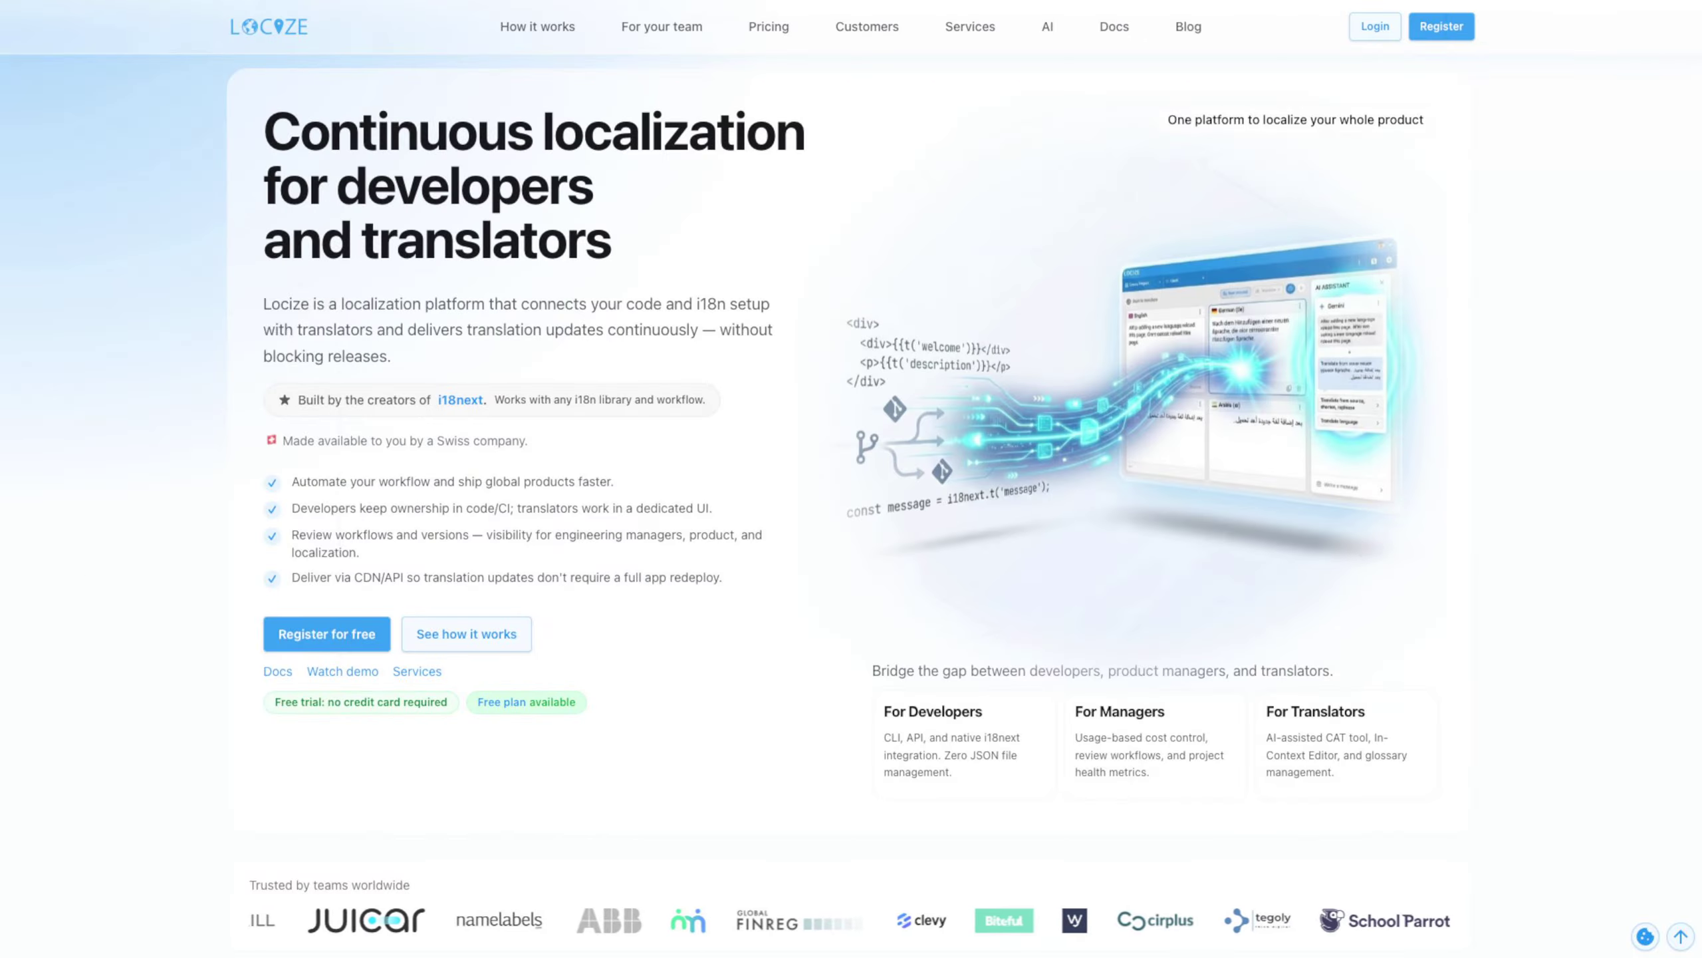
Browse the Locize homepage from the introduction down to the FAQ and footer
{"action": "scroll", "coordinate": [851, 479], "scroll_direction": "down", "scroll_amount": 20}
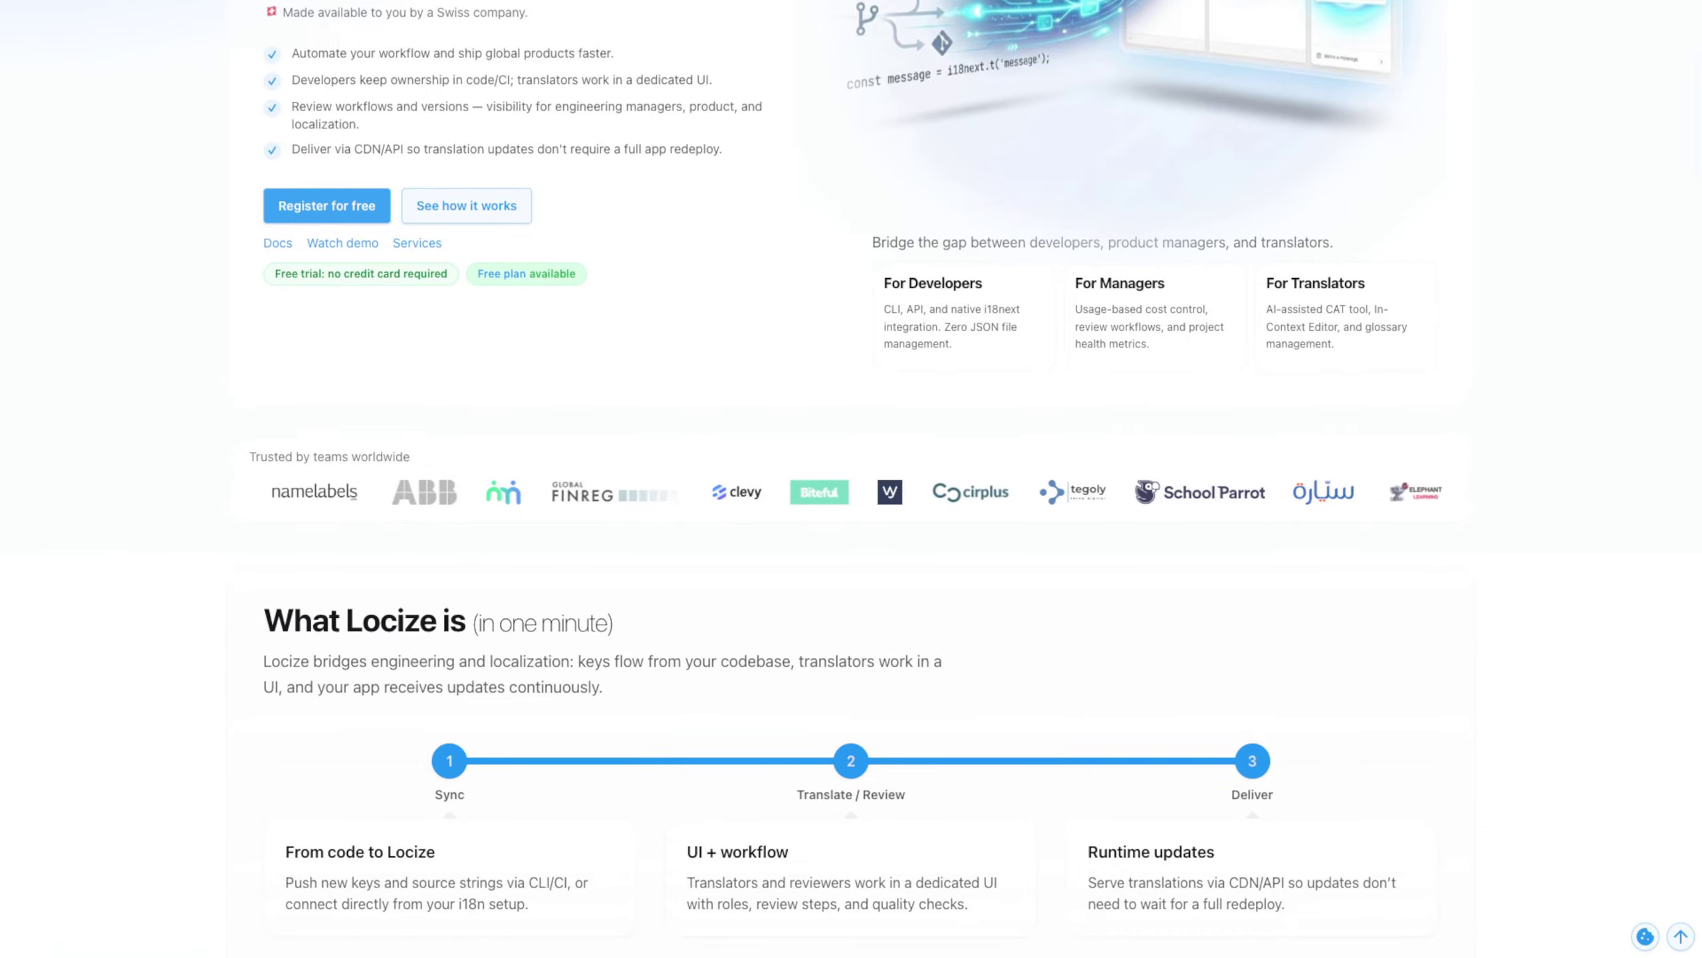
{"action": "scroll", "coordinate": [851, 478], "scroll_direction": "down", "scroll_amount": 20}
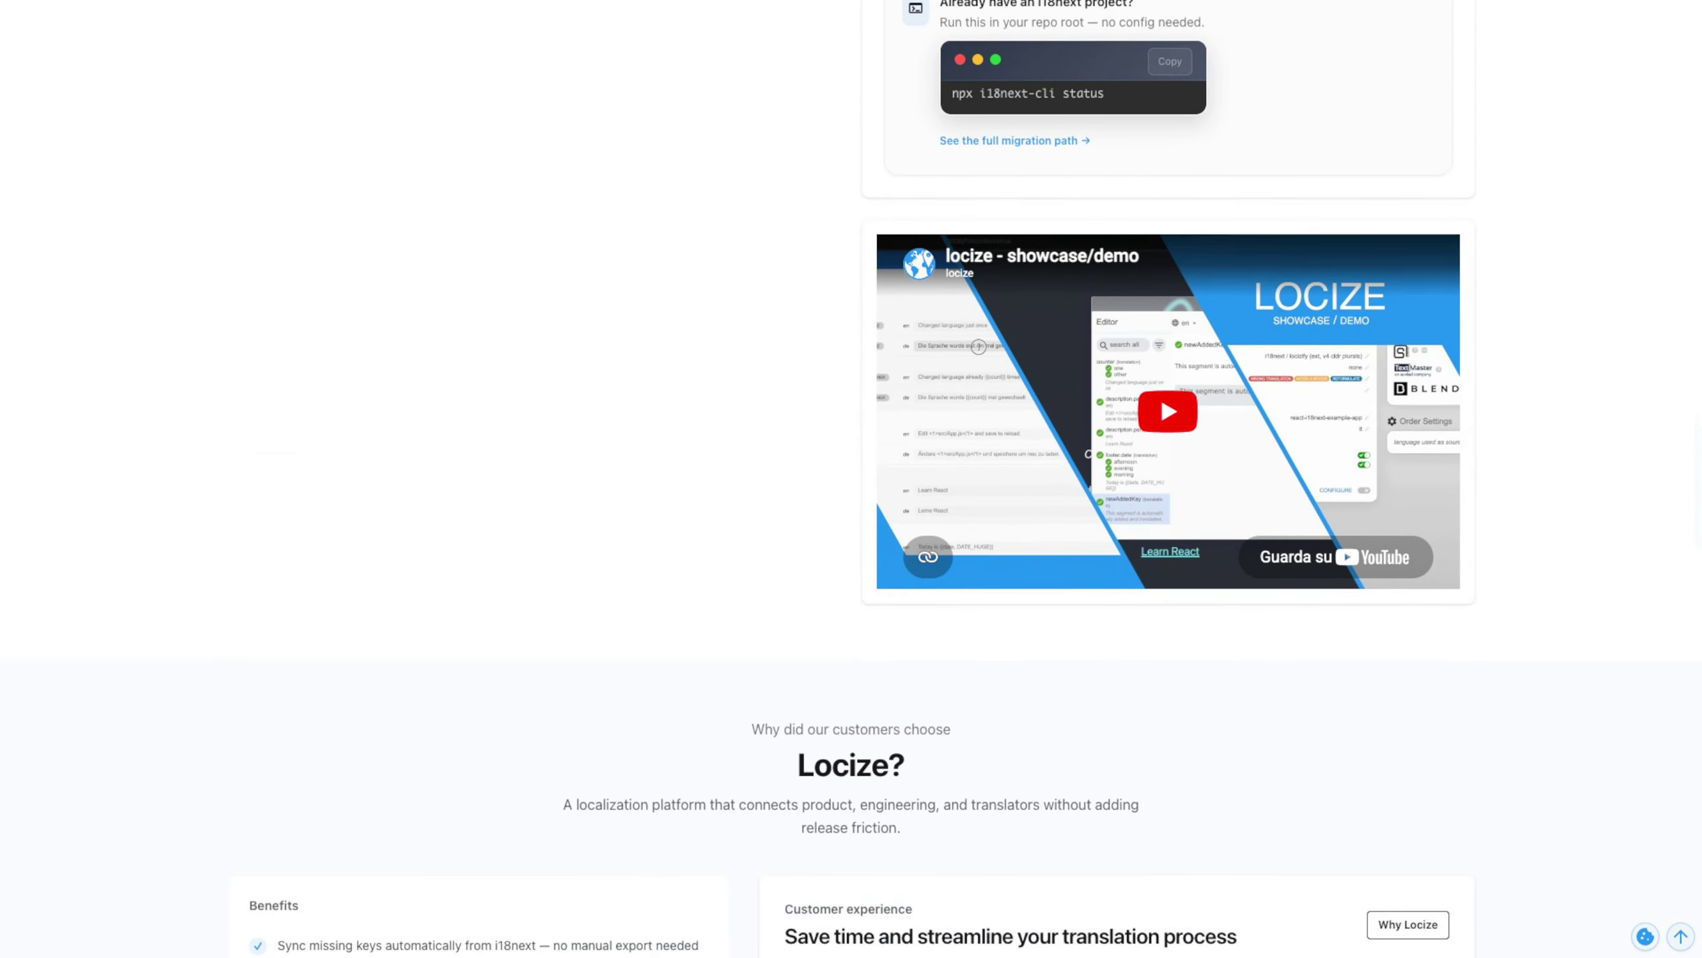
{"action": "scroll", "coordinate": [852, 478], "scroll_direction": "down", "scroll_amount": 20}
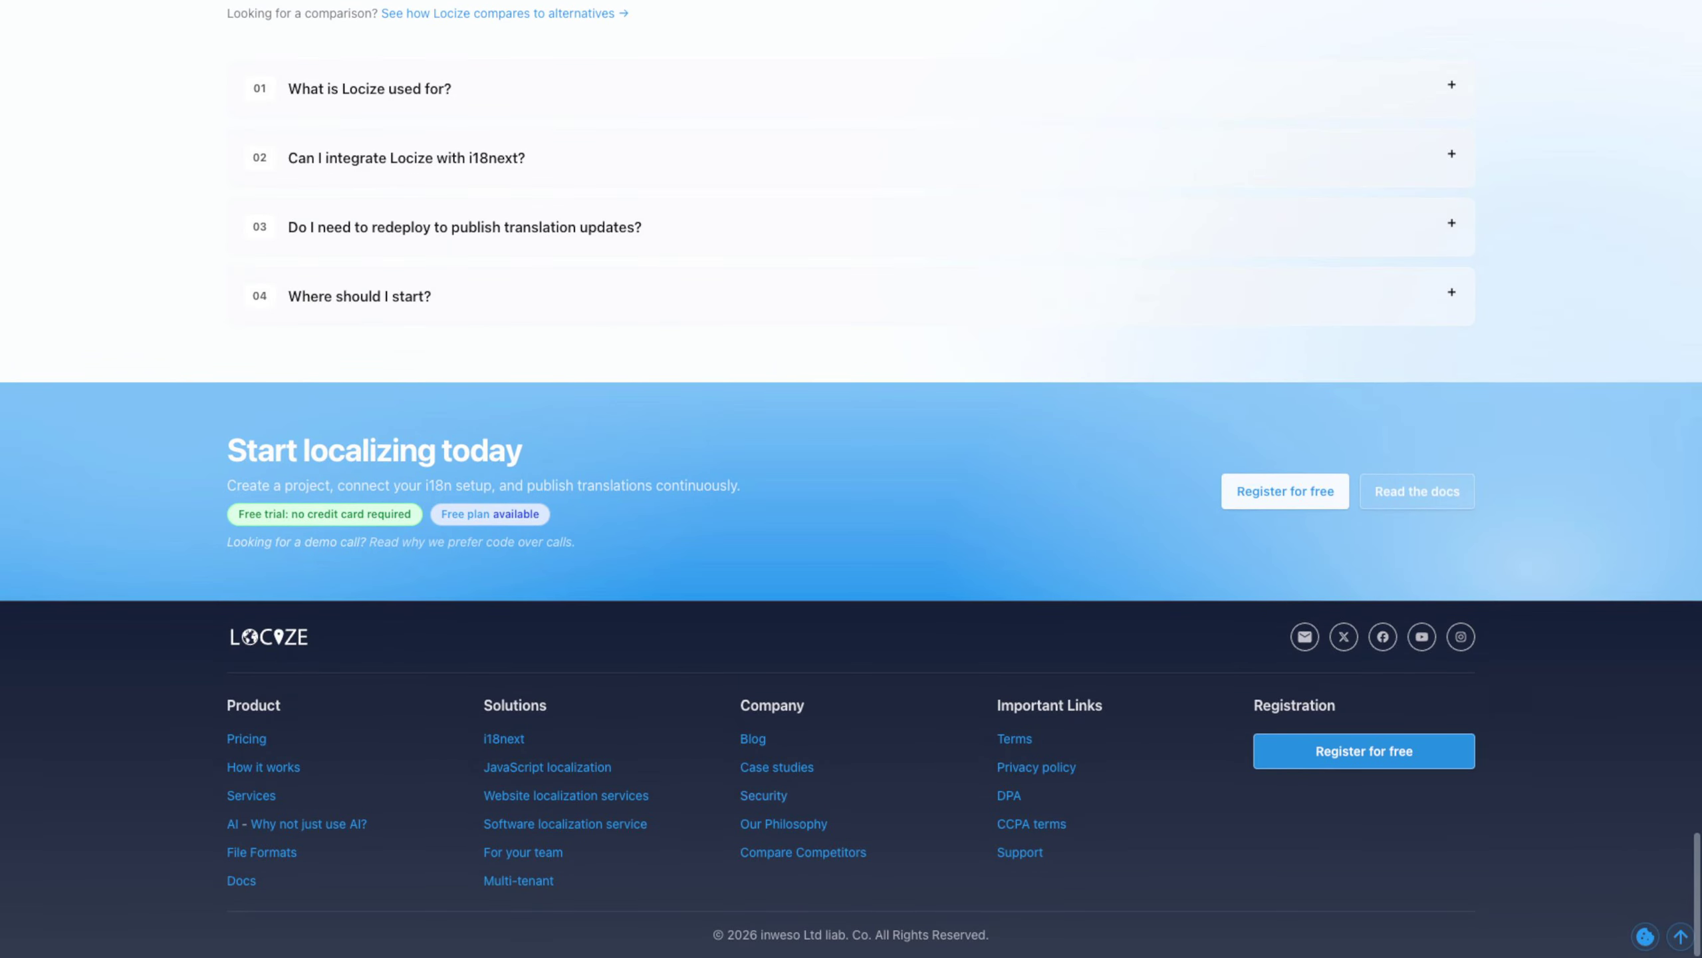